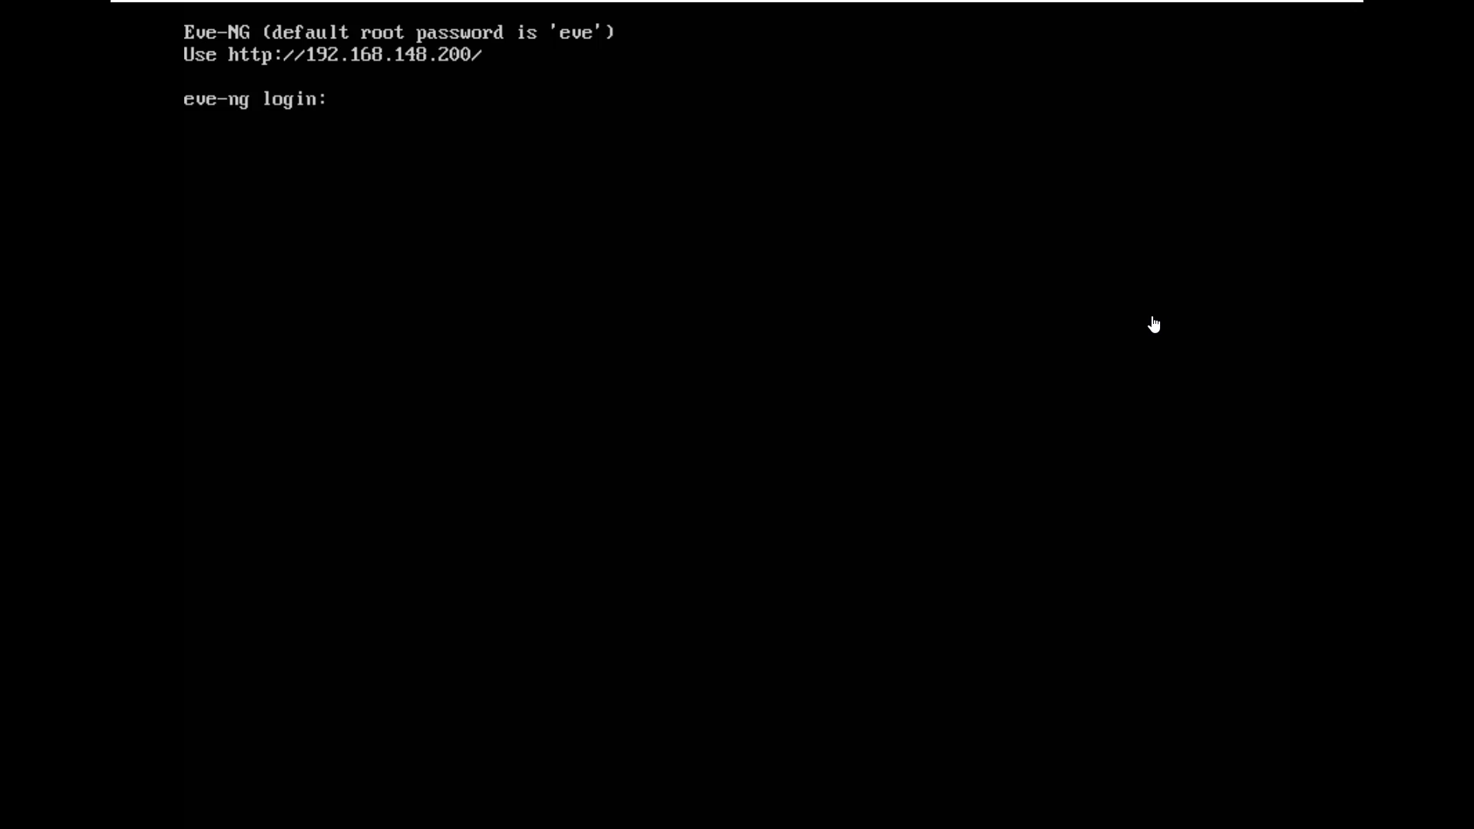
- Log in to the EVE-NG VM console as root, retrying after the first rejected attempt
type("oot")
key("Return")
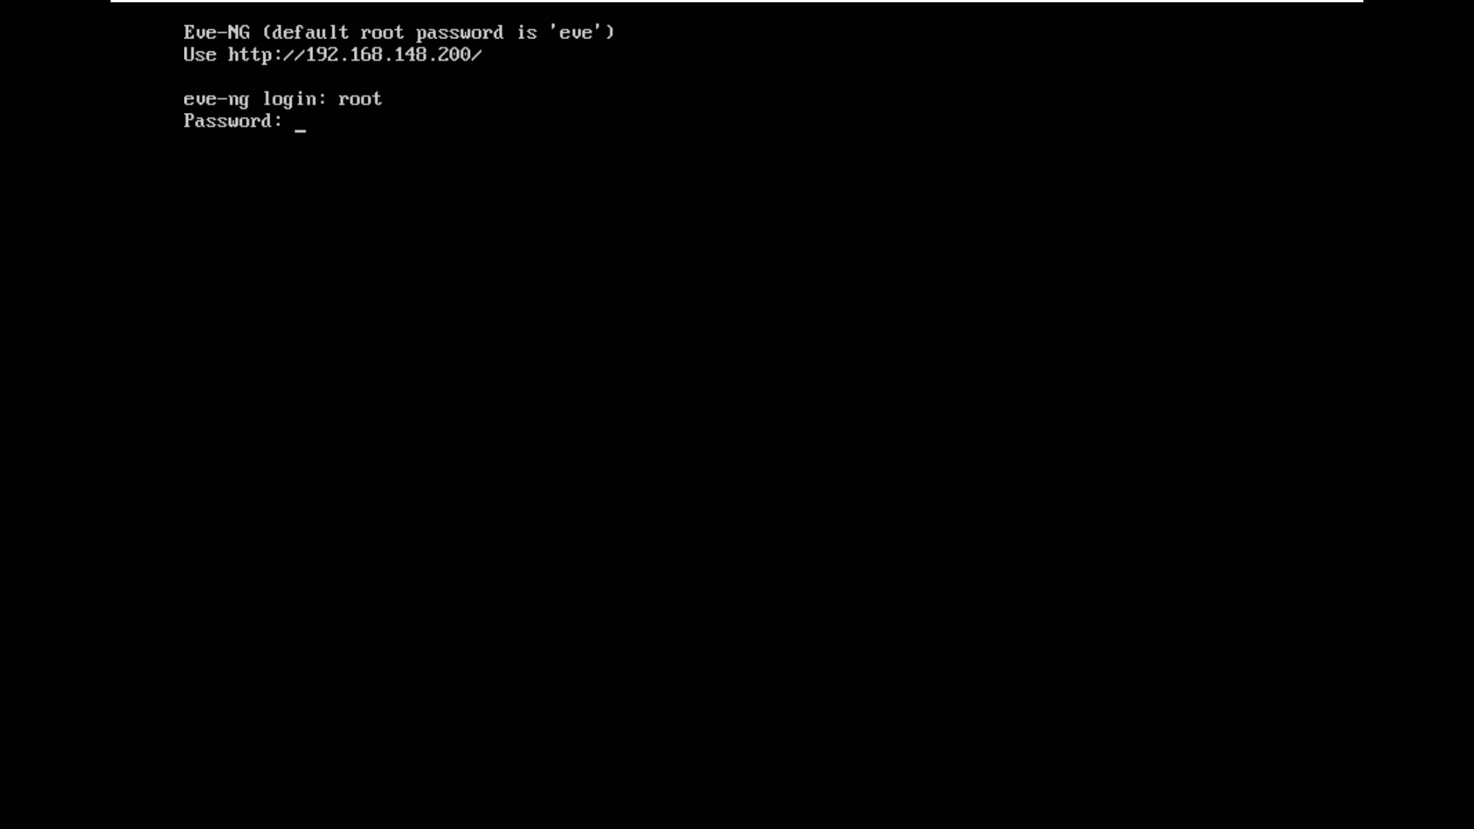
key("Return")
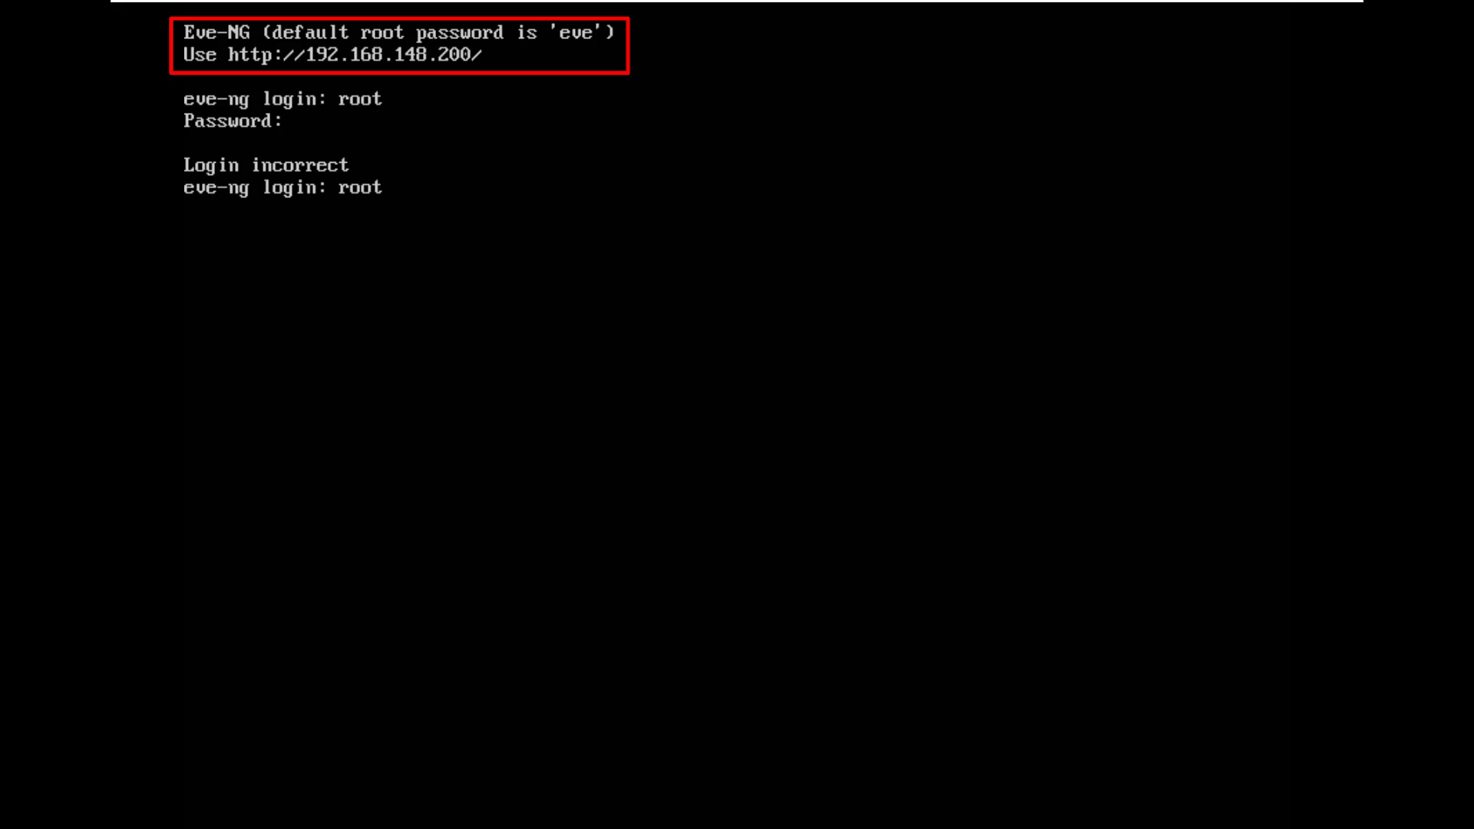
key("Return")
key("Return")
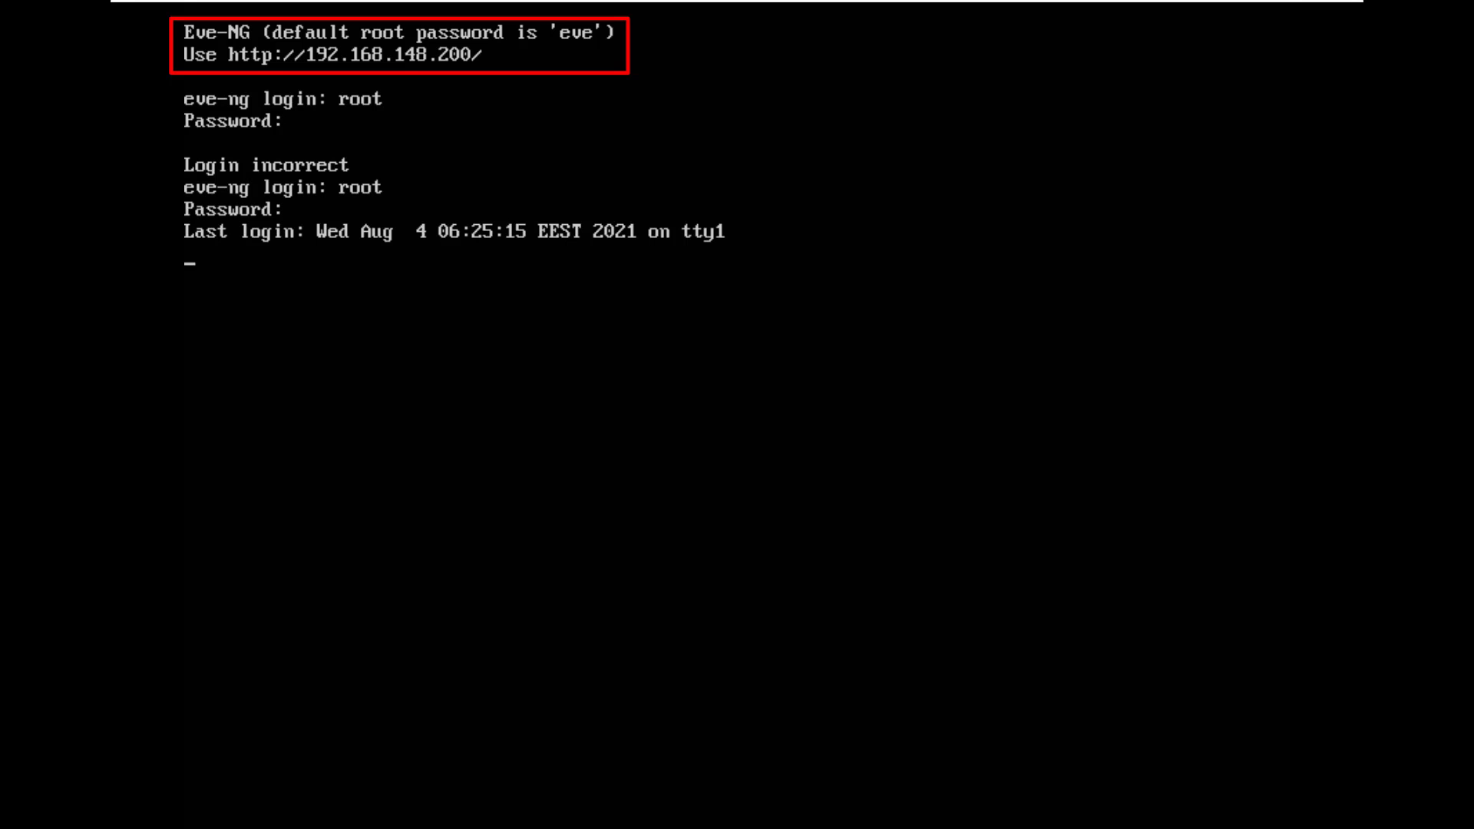
key("super")
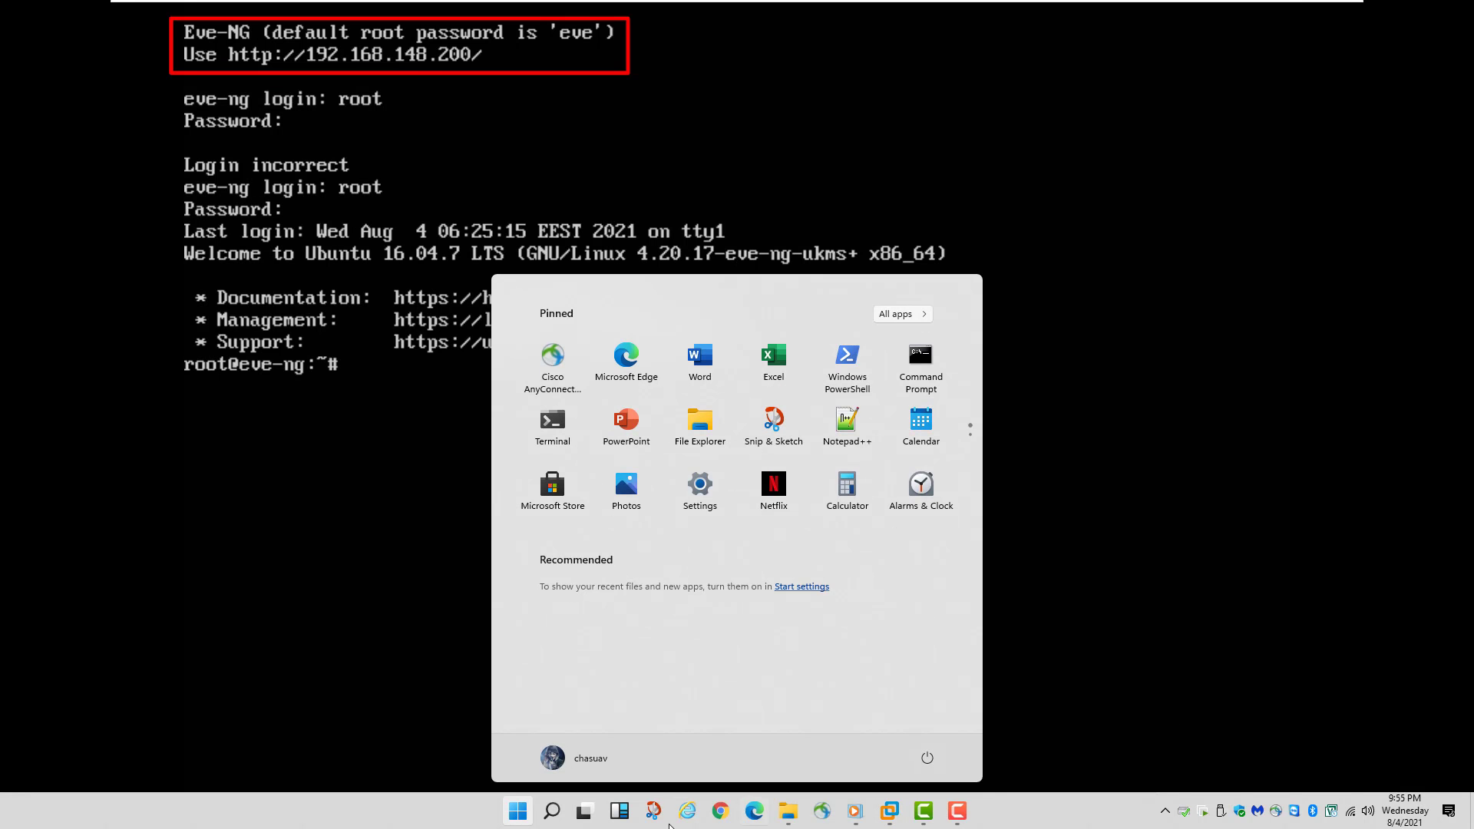
left_click(750, 823)
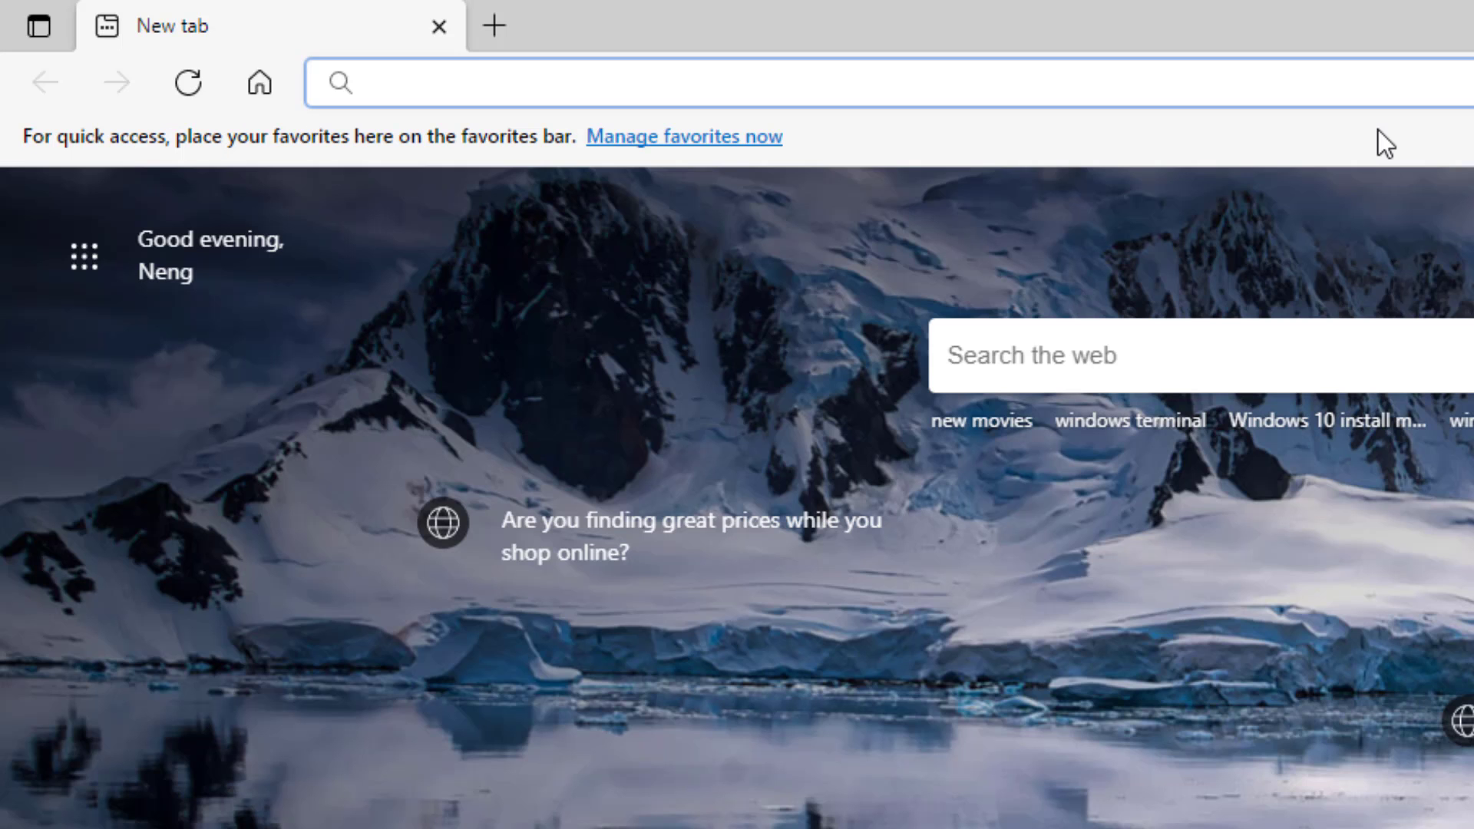
type("http://19")
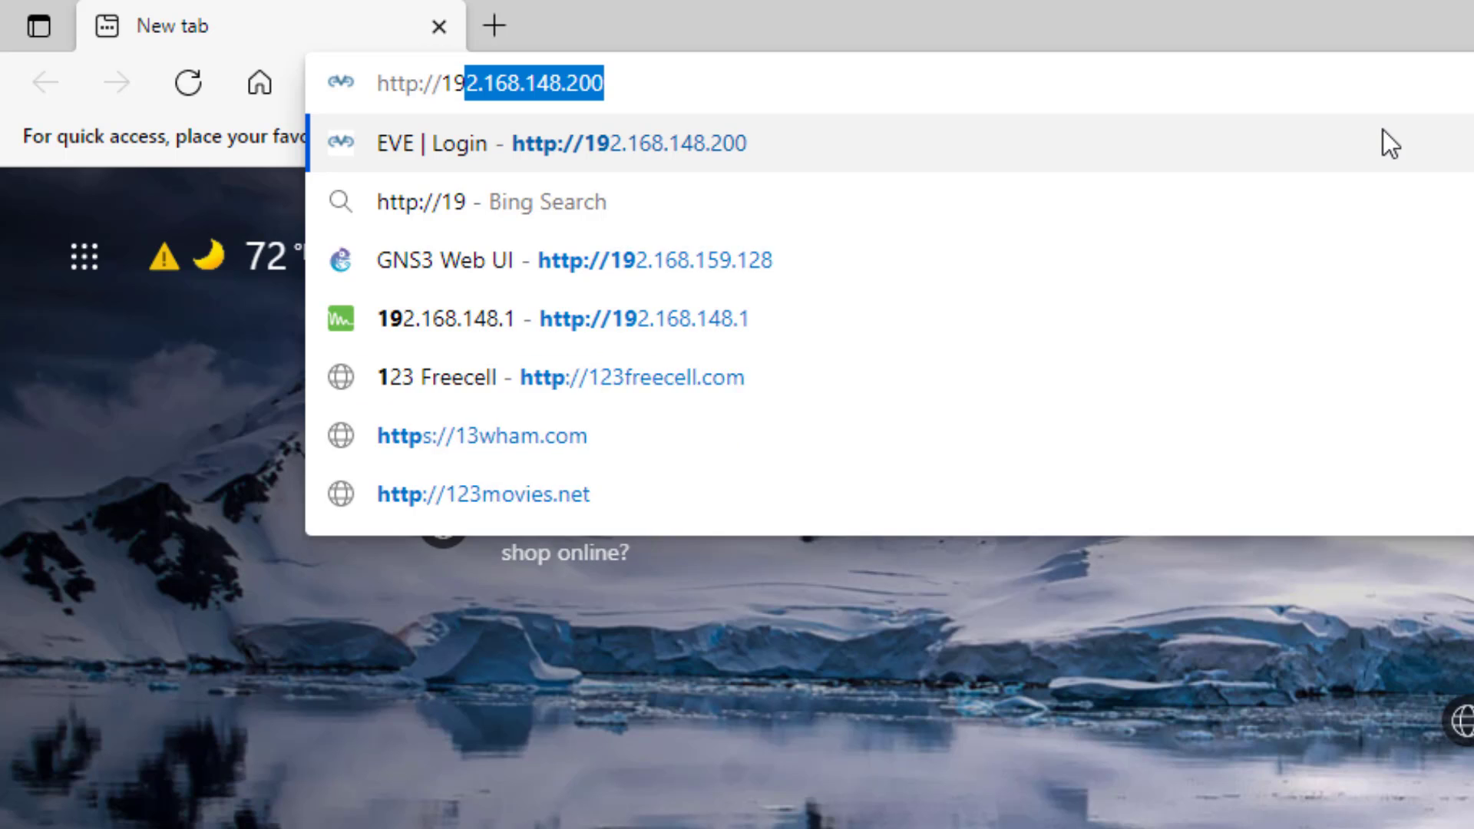
type("2.168.148.20")
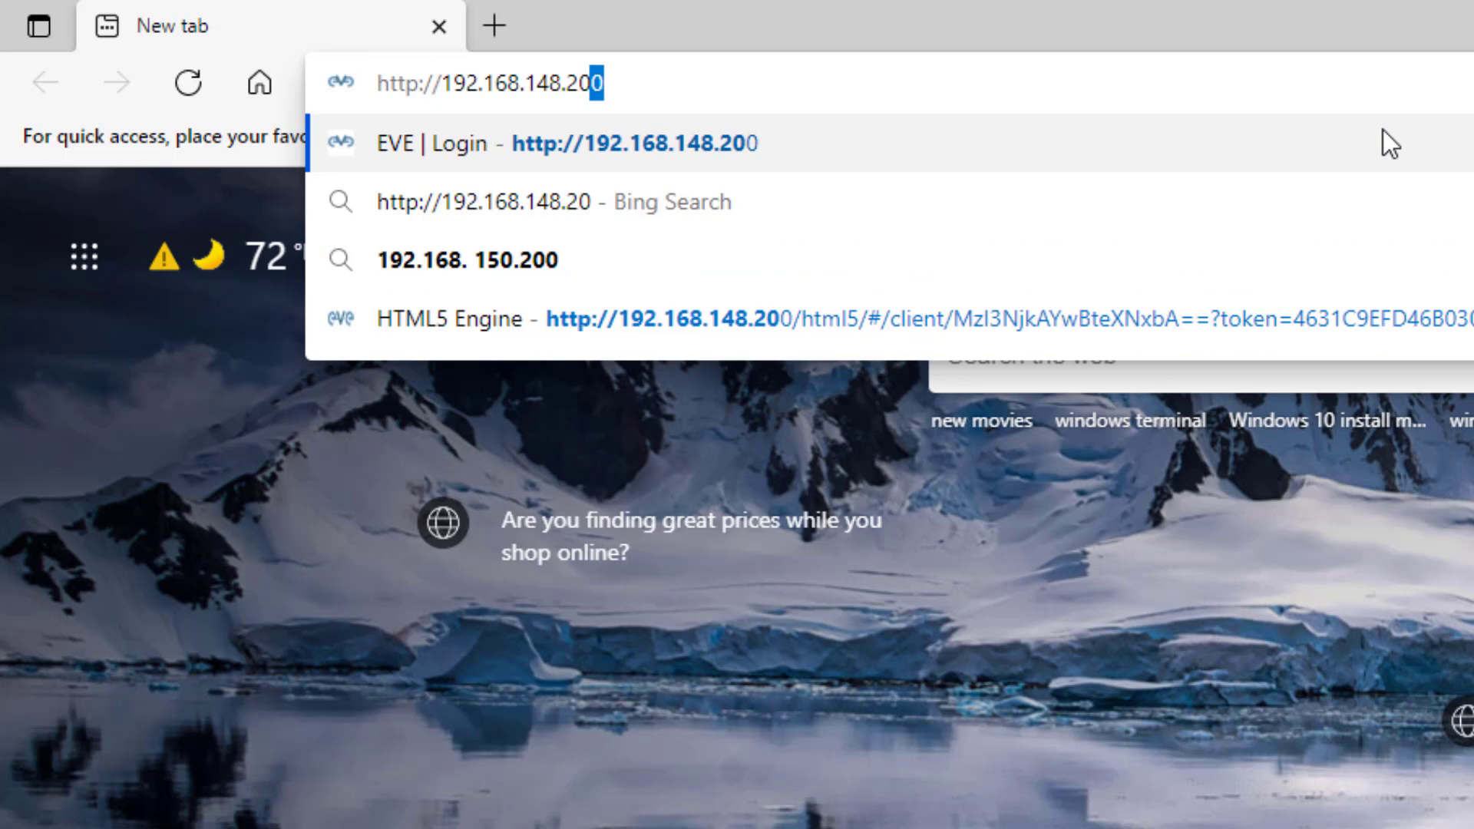
key("Return")
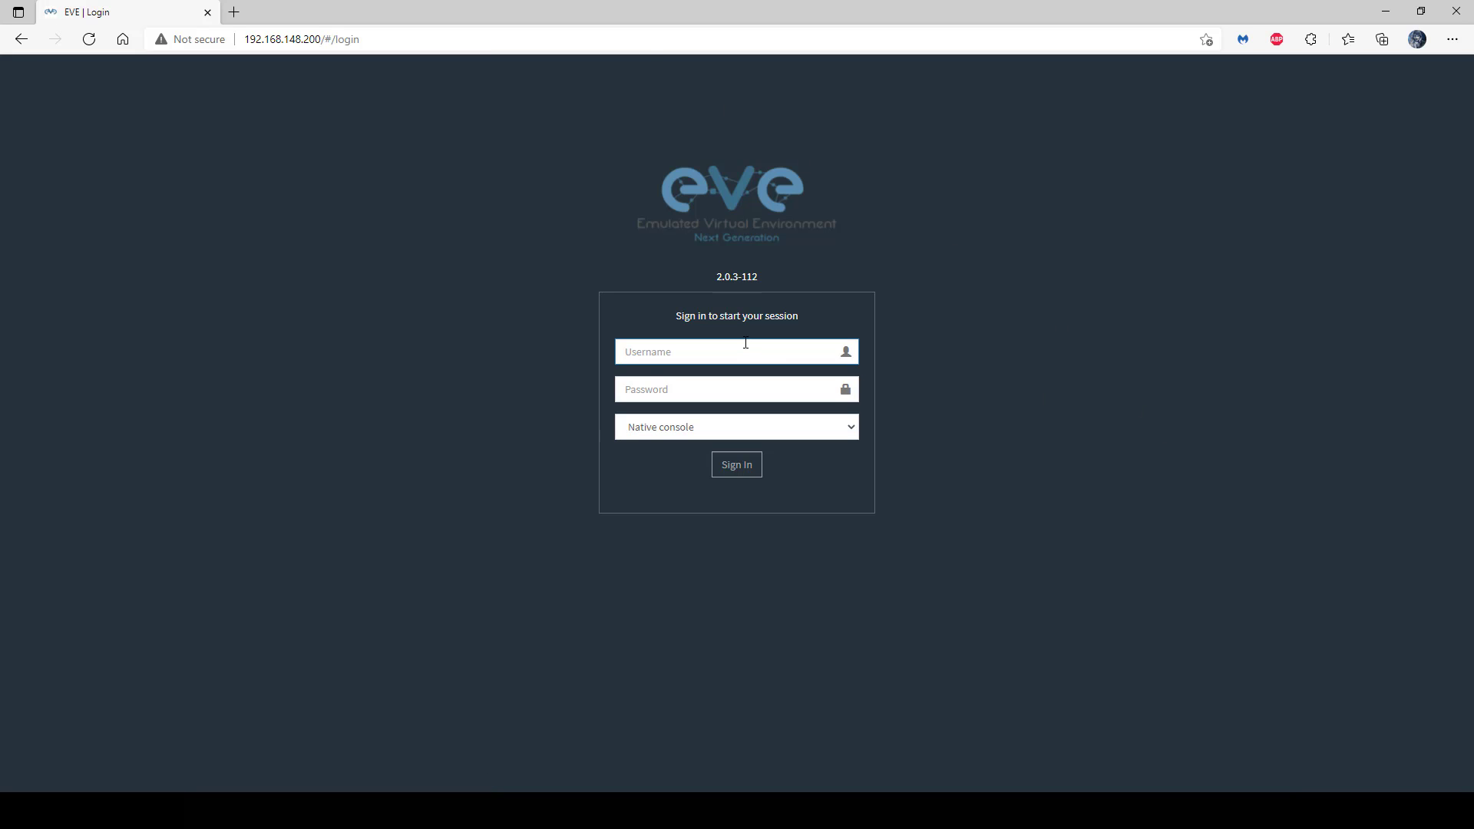
- Sign in as admin with the account password, using the Html5 console type
type("admin")
key("Tab")
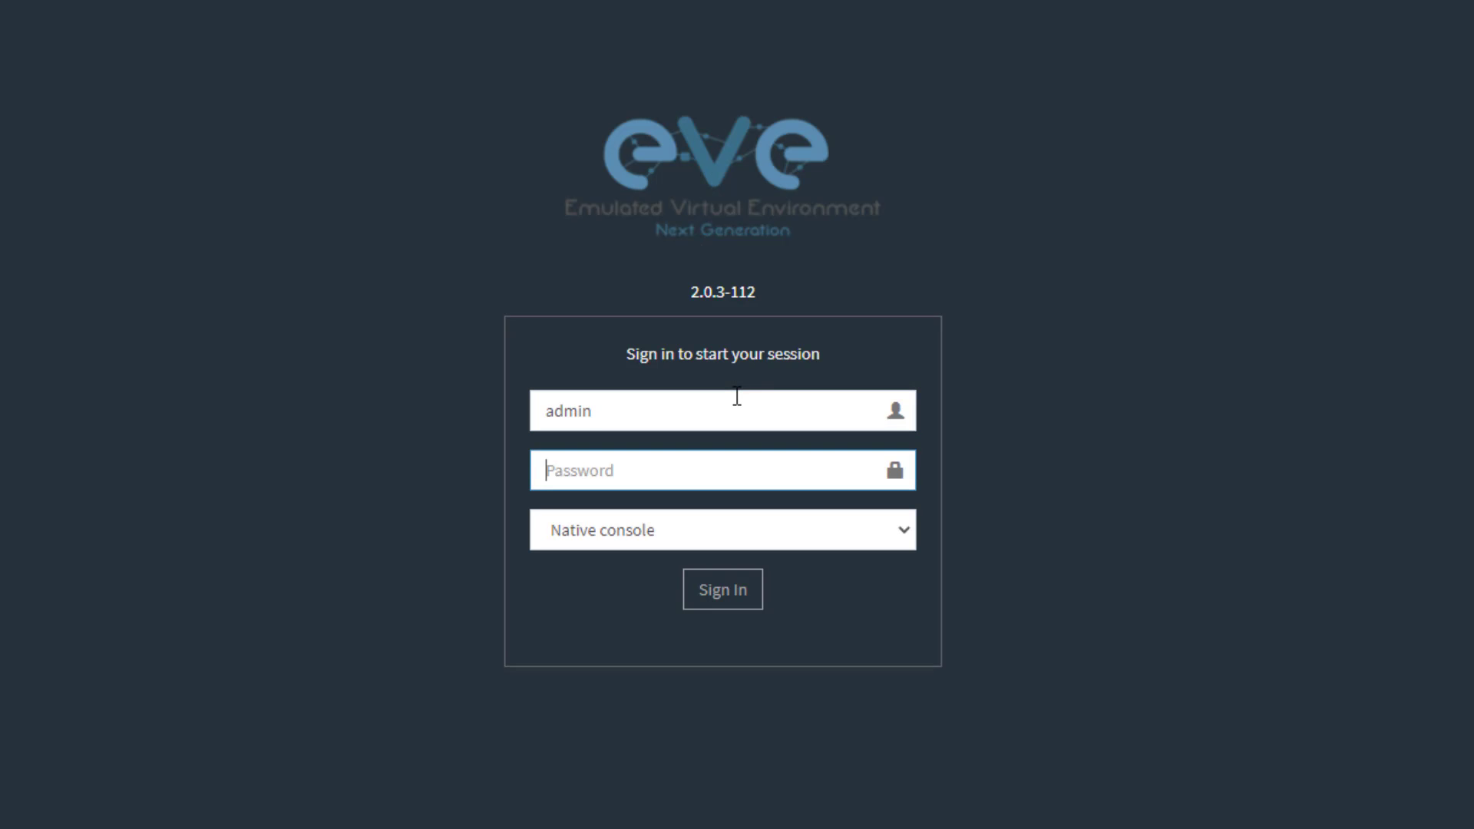
type("e")
left_click(767, 528)
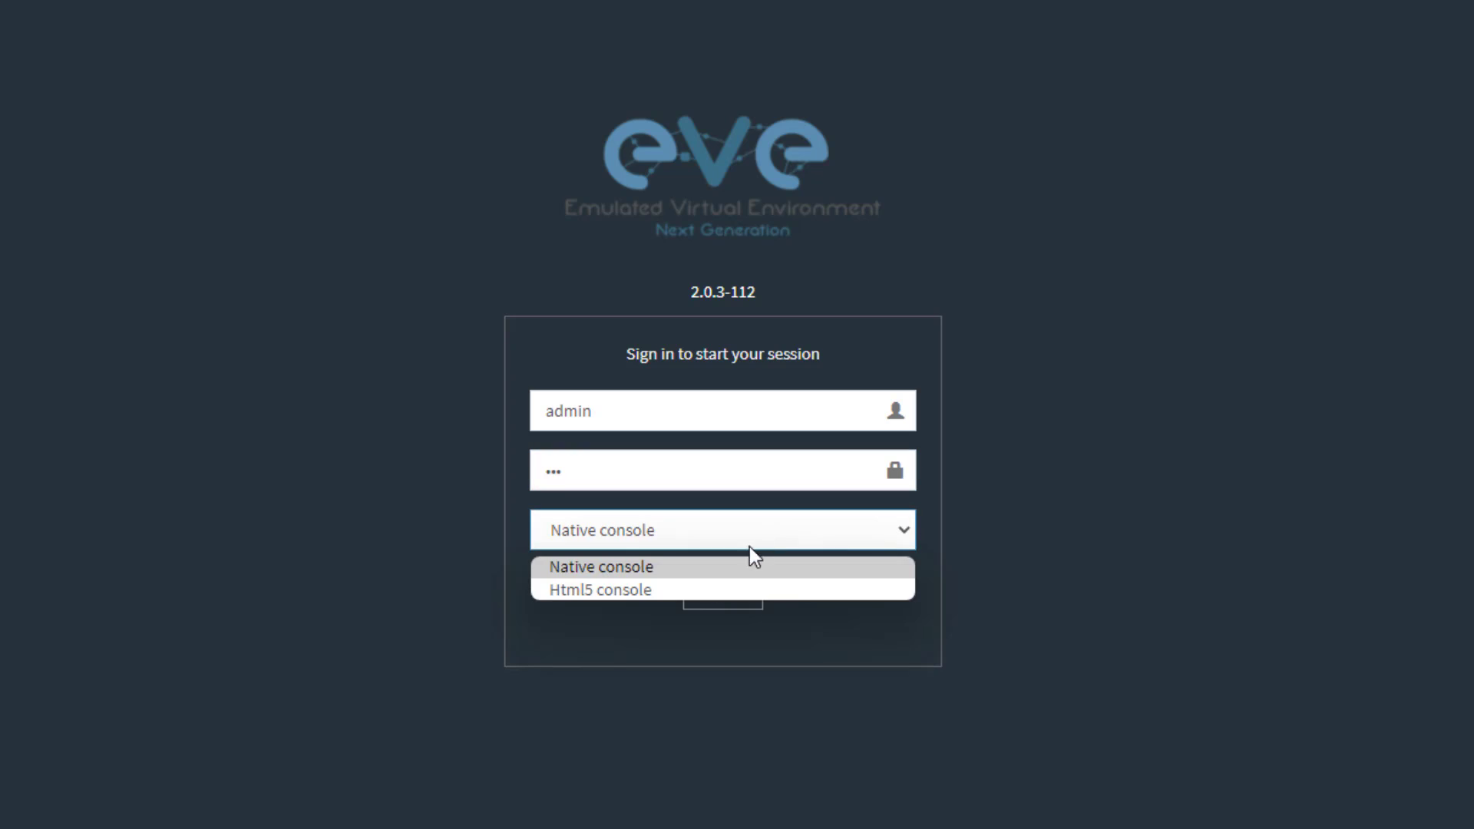
left_click(684, 591)
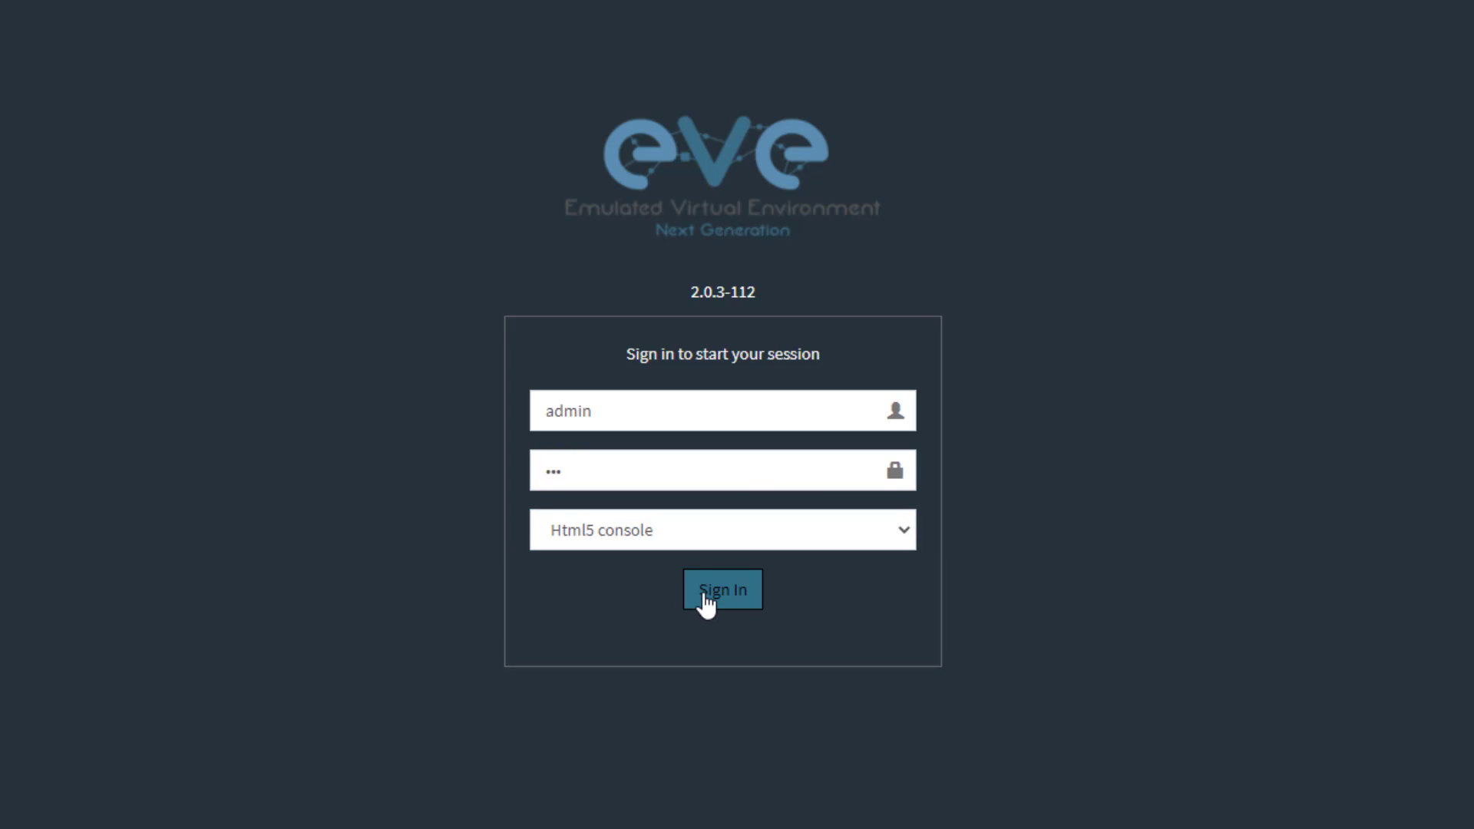
left_click(705, 599)
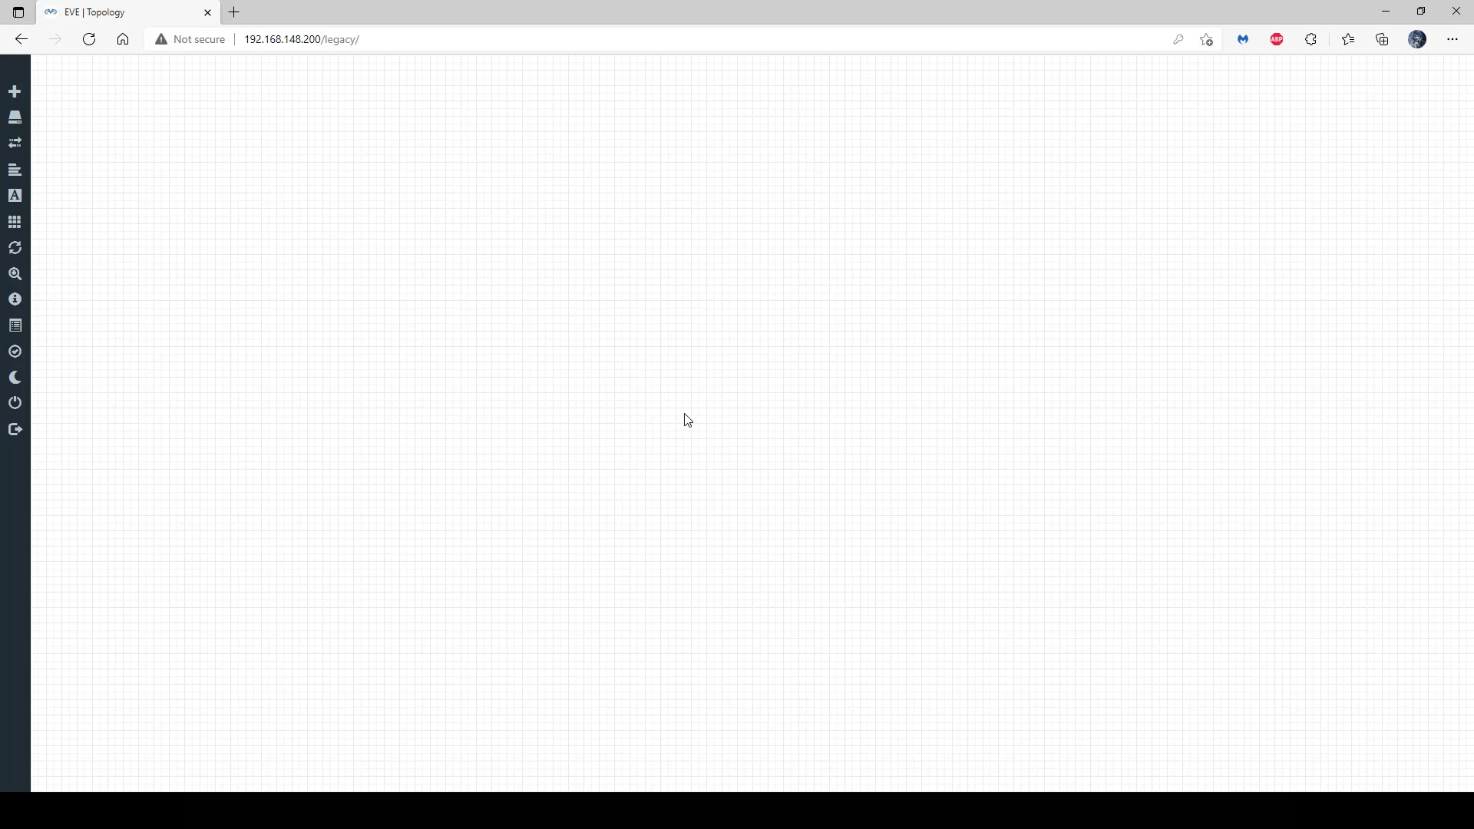
- Add two Cisco vIOS Switch nodes to the lab
left_click(23, 98)
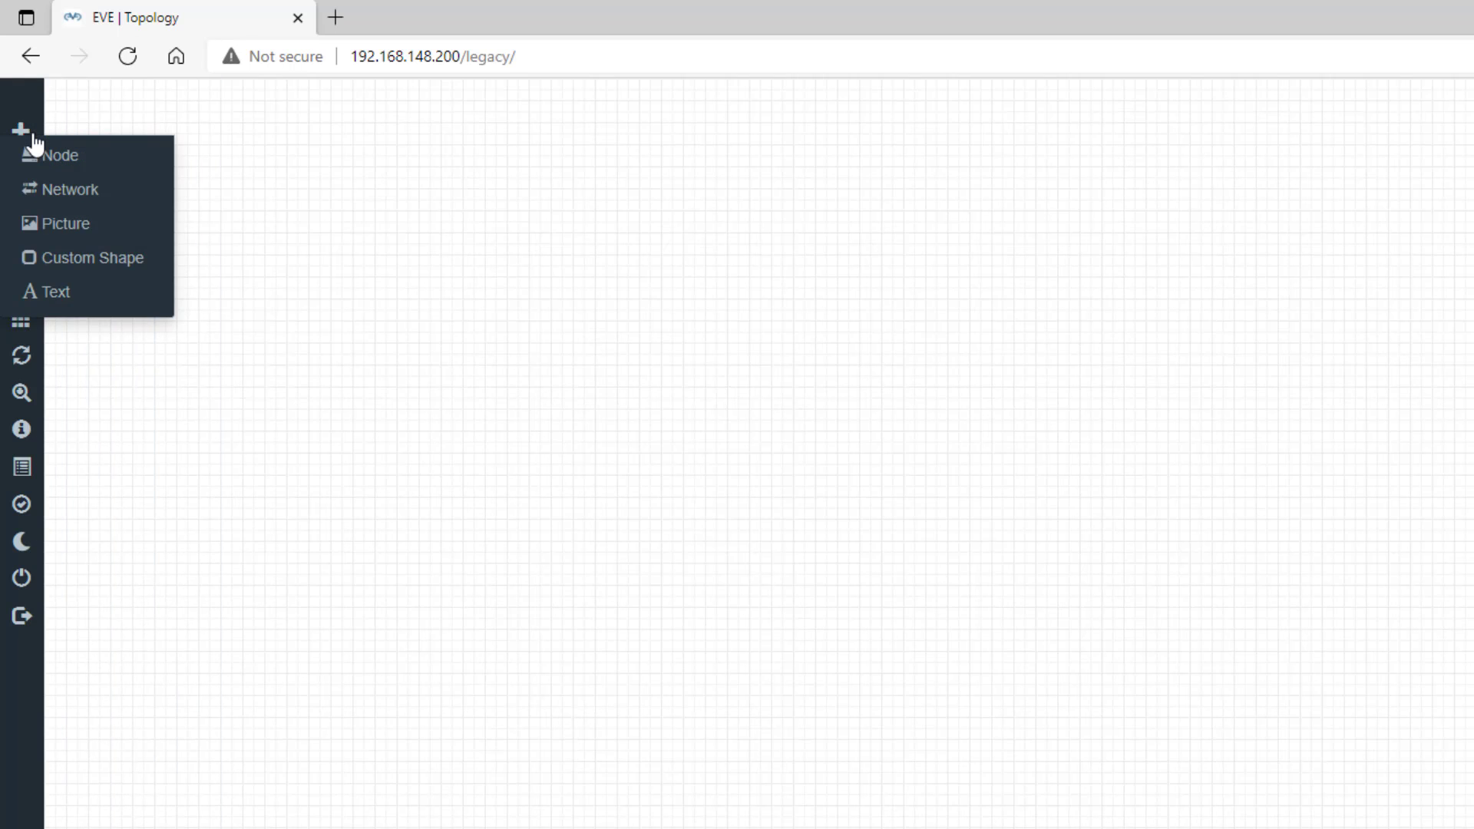
left_click(61, 155)
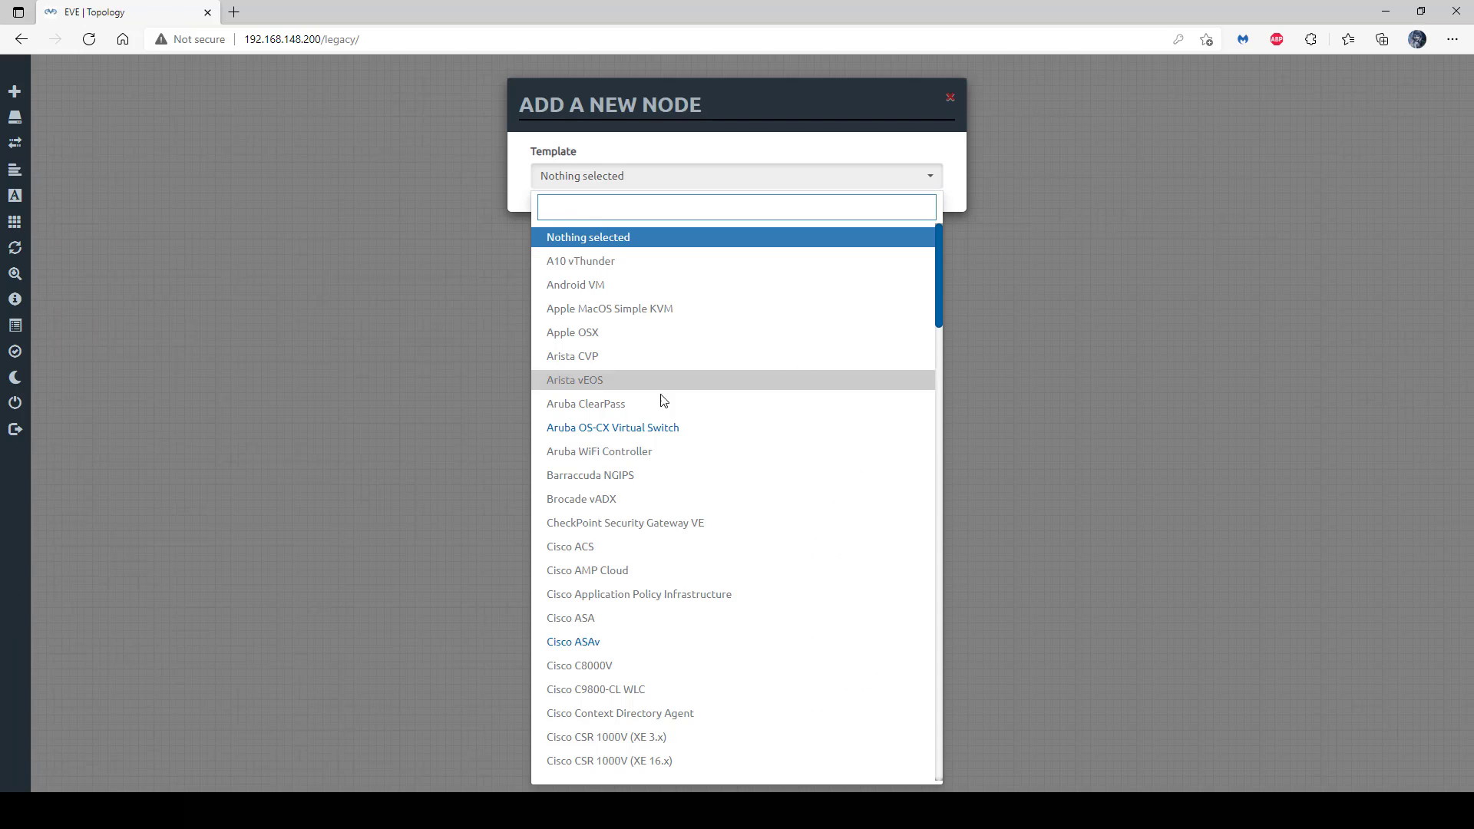
scroll(739, 483, "down", 9)
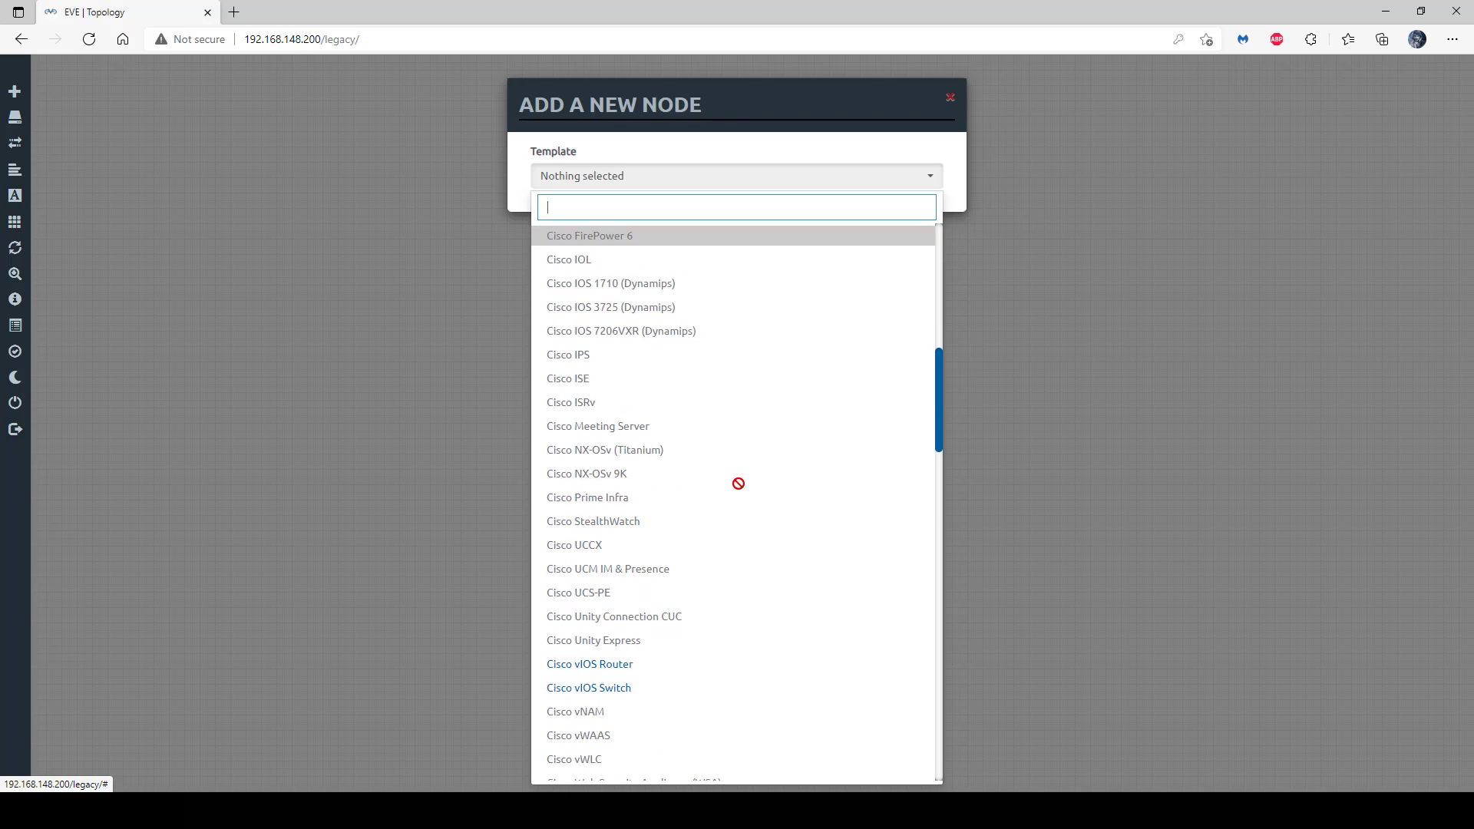
scroll(738, 483, "down", 5)
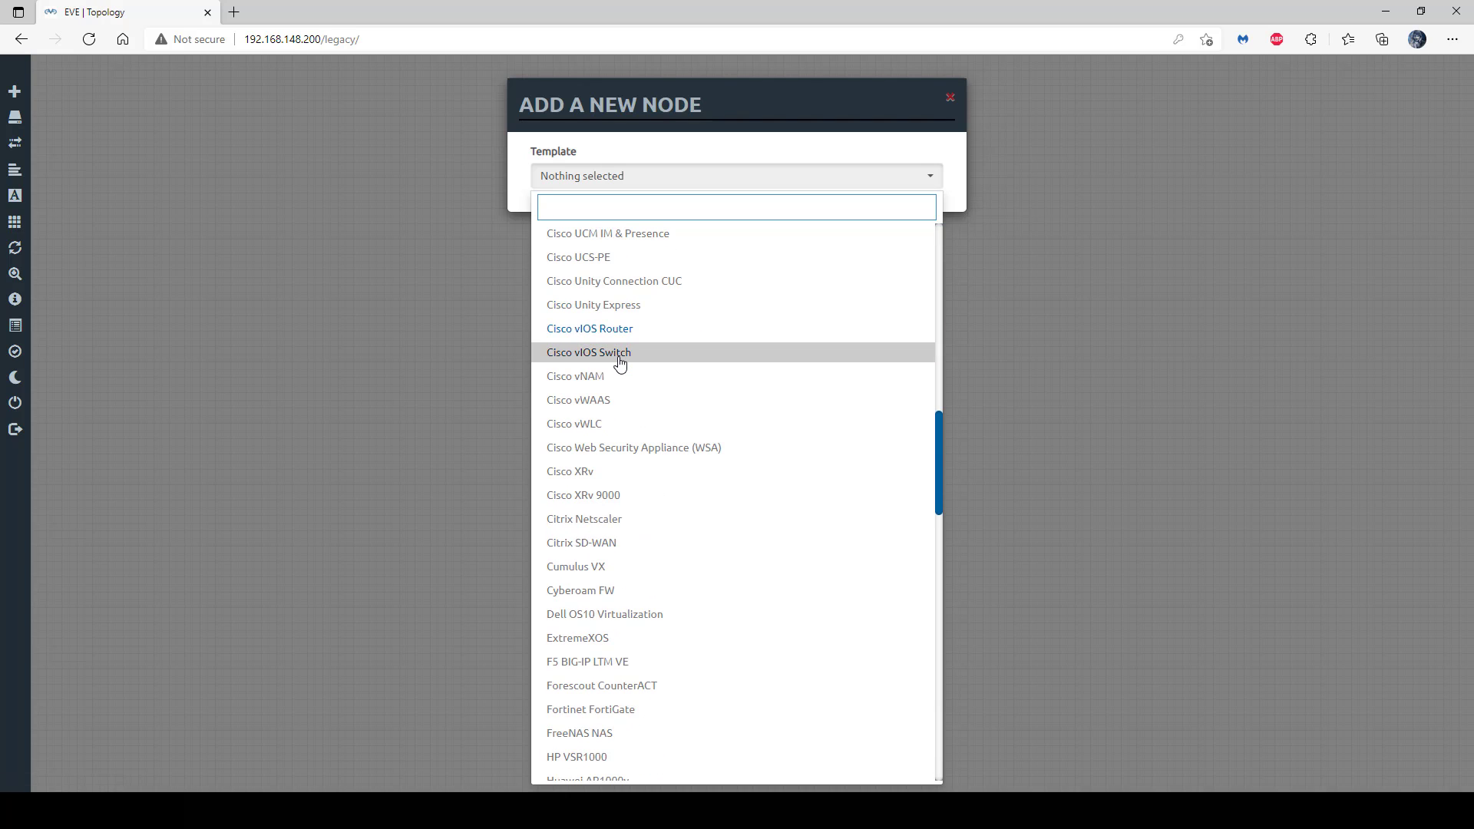
left_click(620, 353)
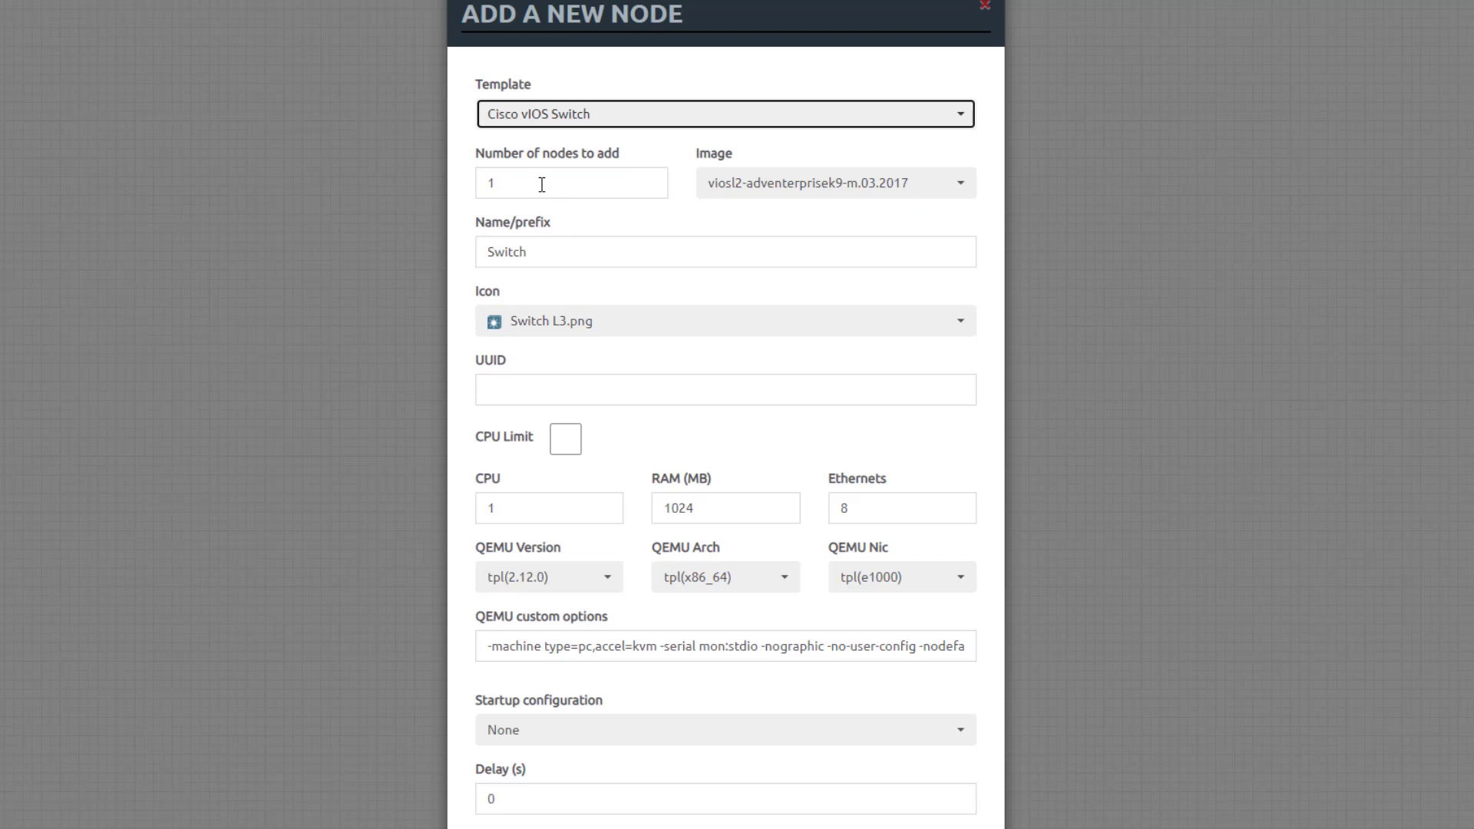
key("Tab")
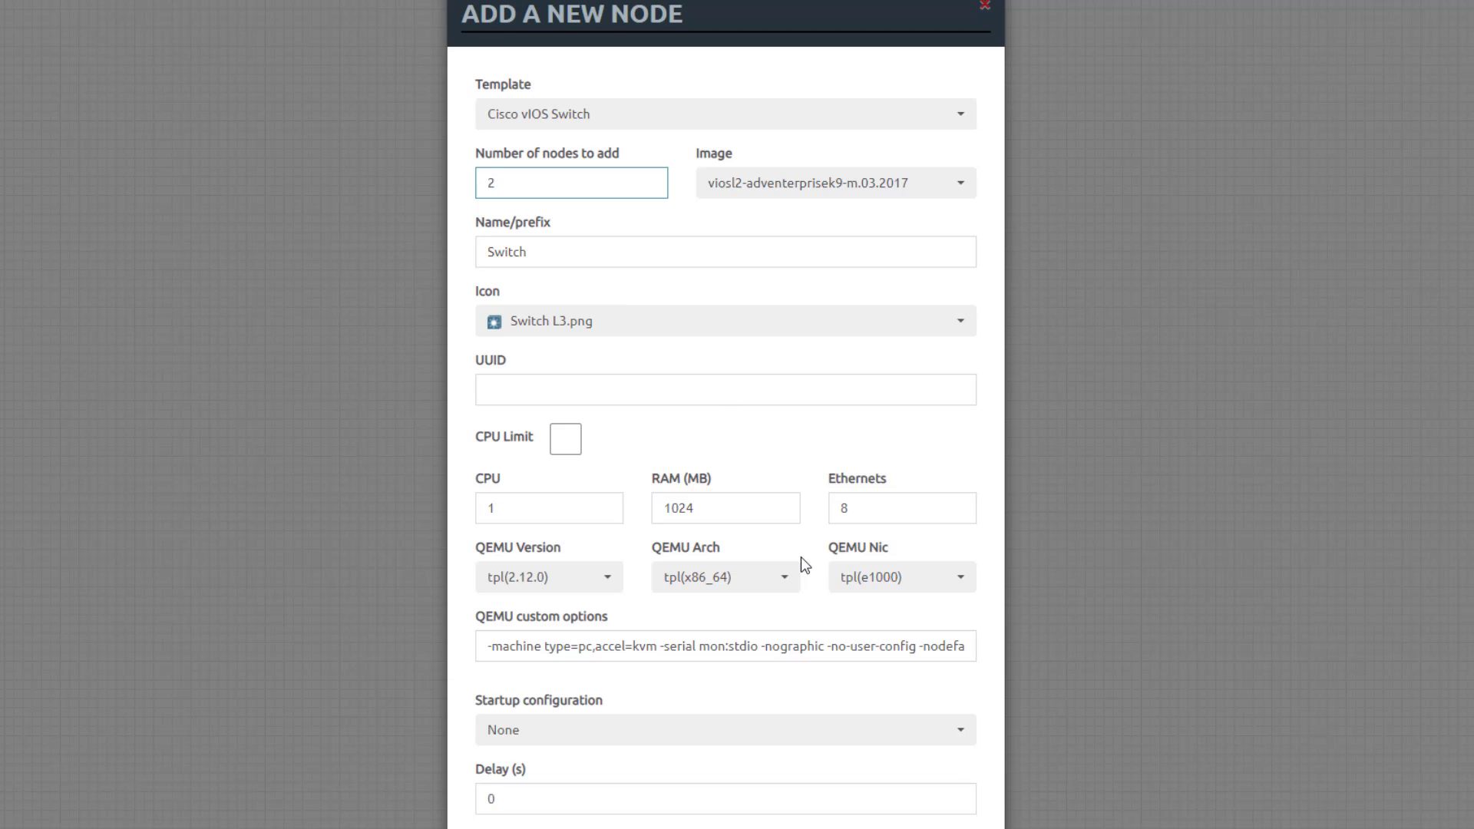
type("2")
scroll(799, 564, "down", 3)
left_click(632, 794)
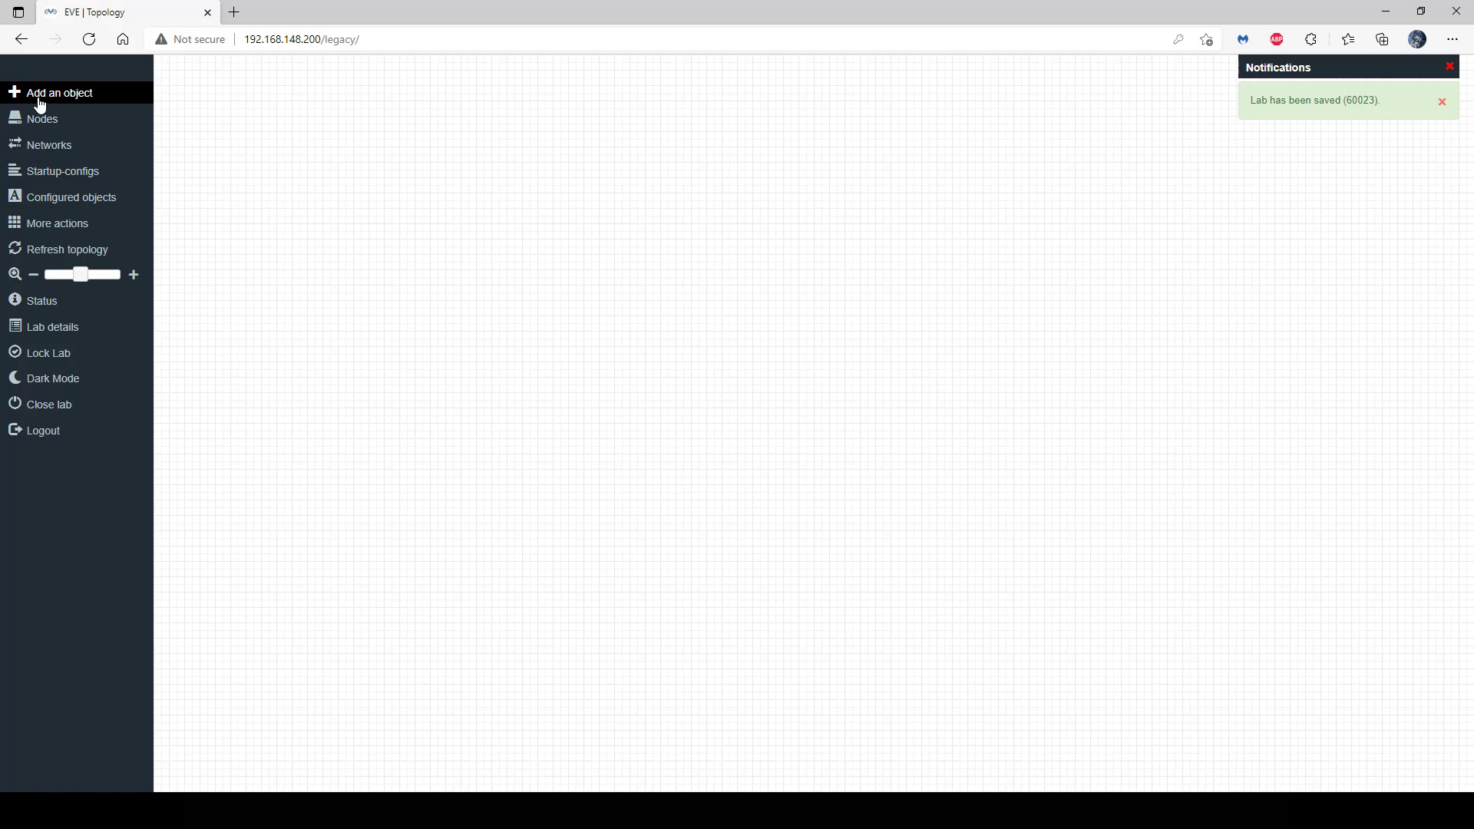
- Add two Virtual PC (VPCS) nodes to the lab
left_click(41, 95)
left_click(57, 112)
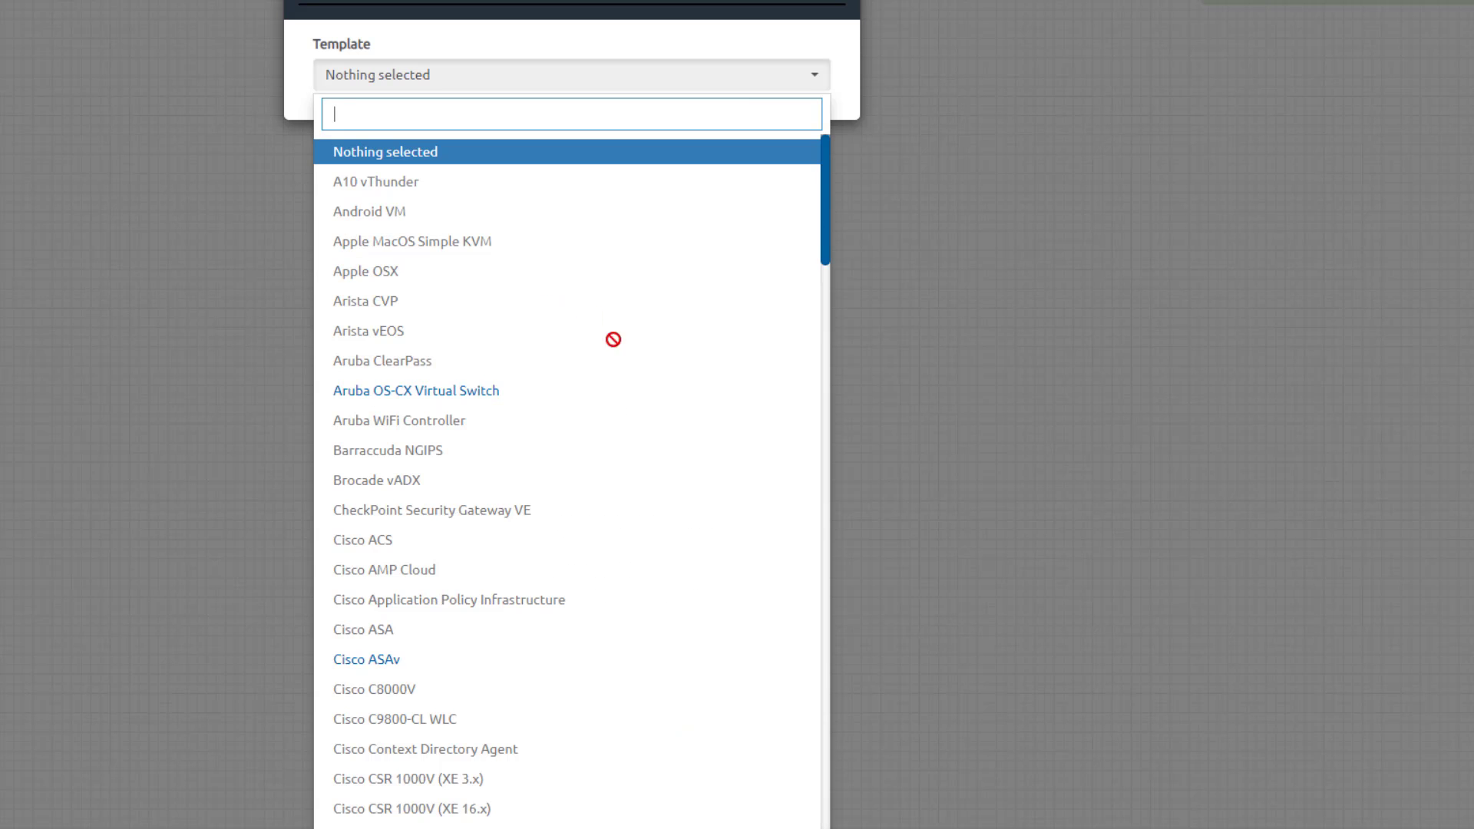
scroll(768, 384, "down", 3)
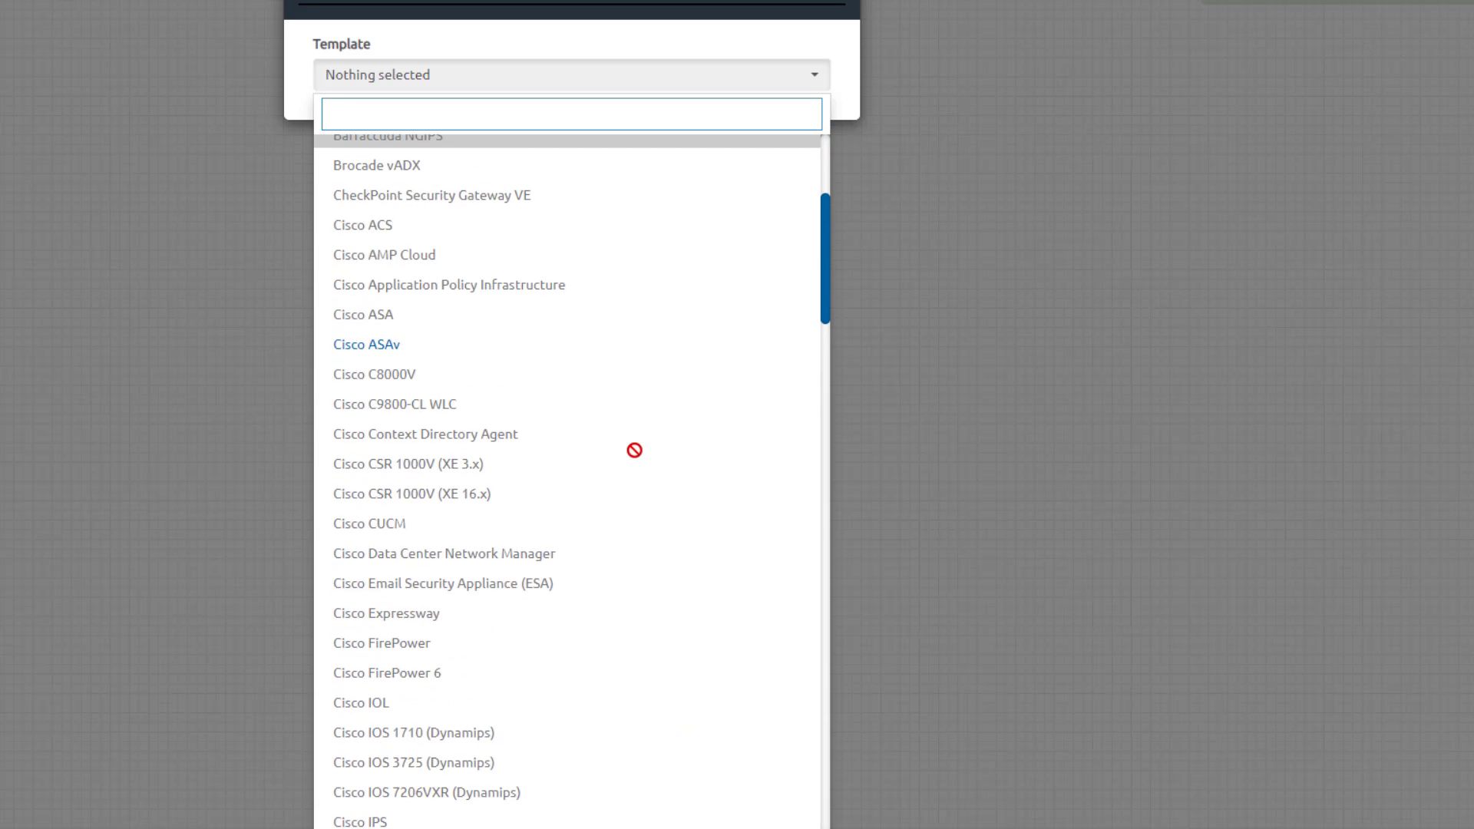
scroll(634, 450, "down", 15)
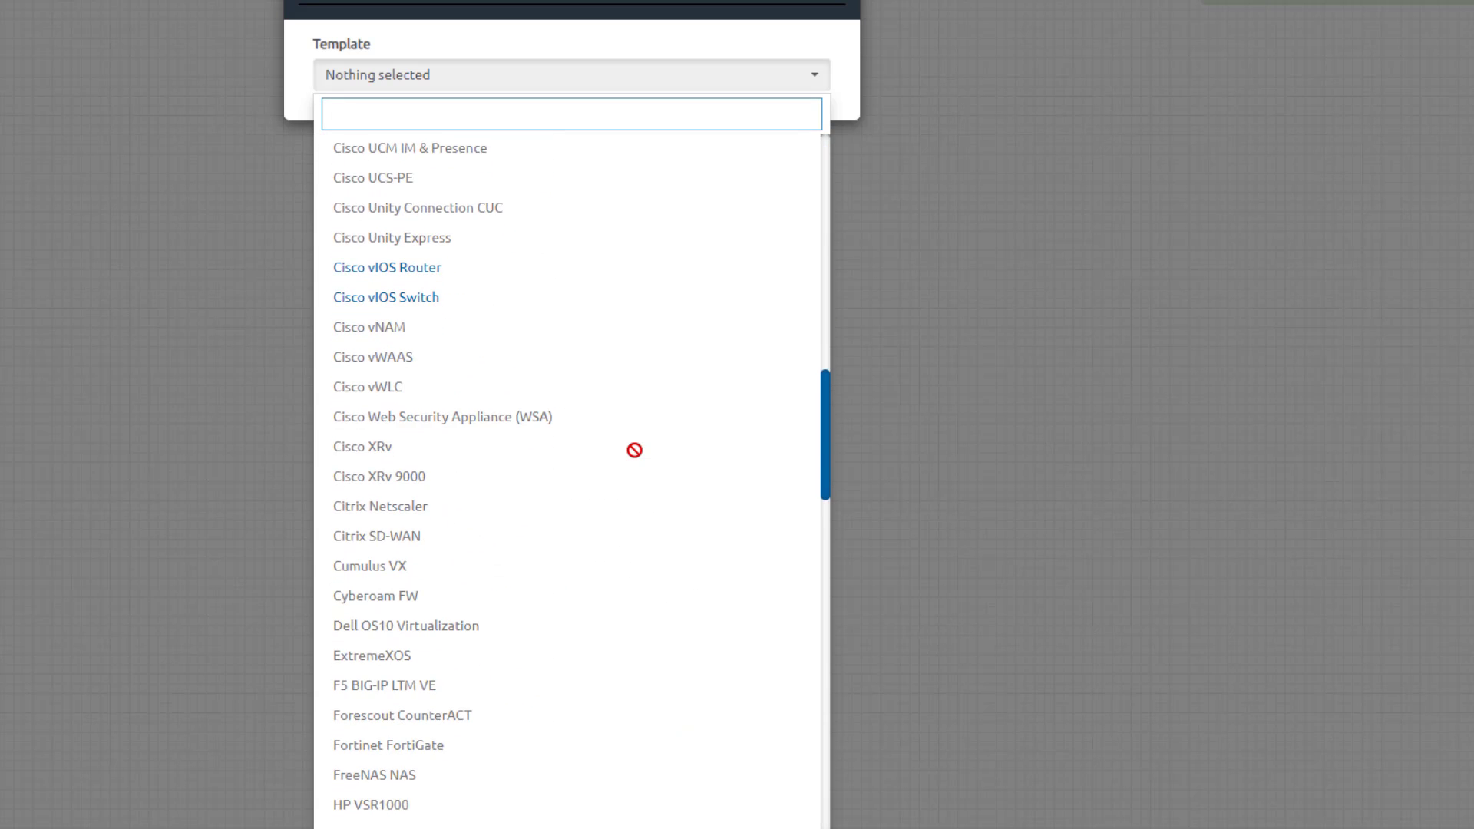
scroll(634, 449, "down", 20)
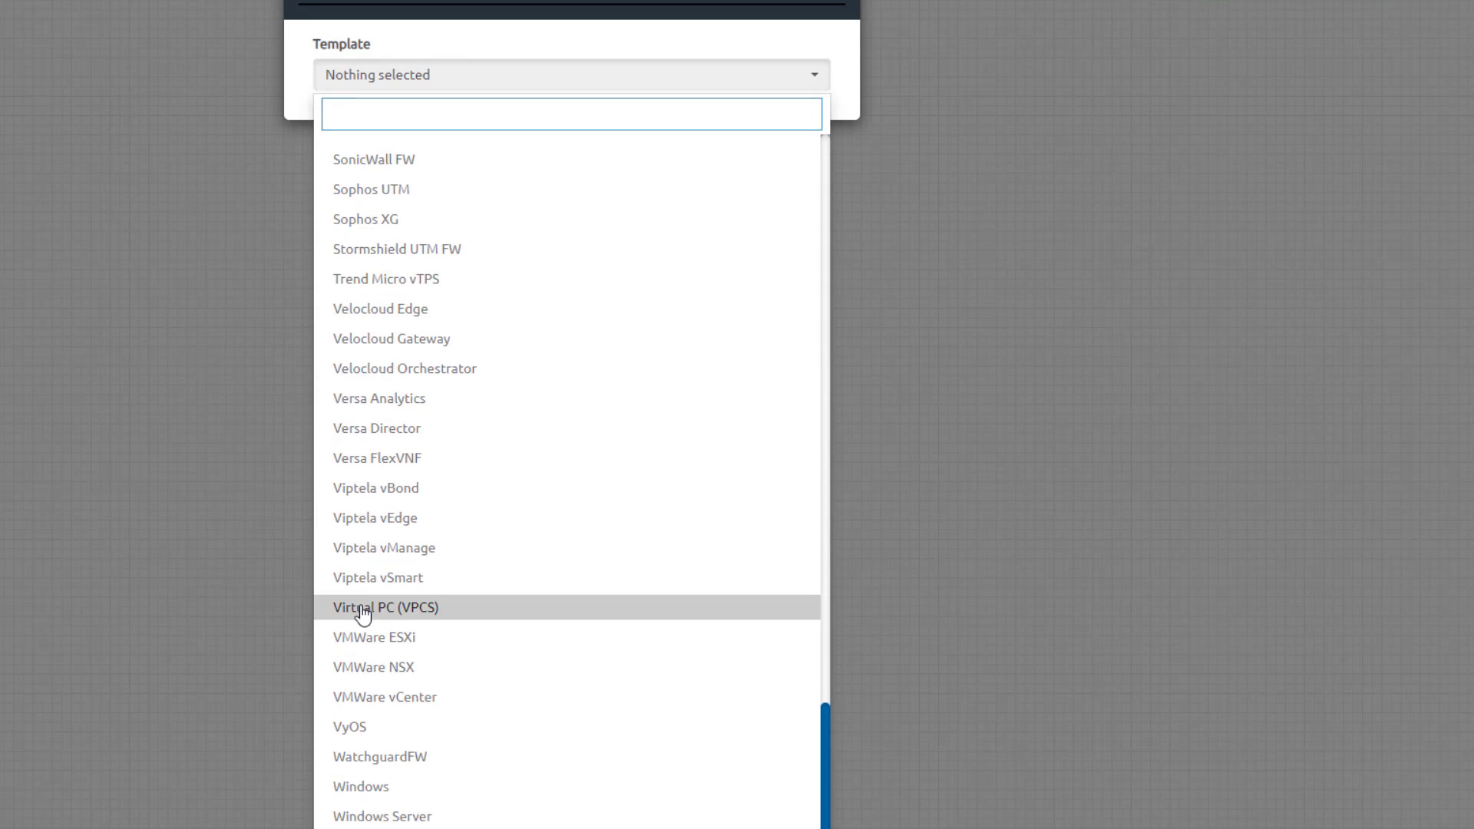
left_click(367, 608)
key("Tab")
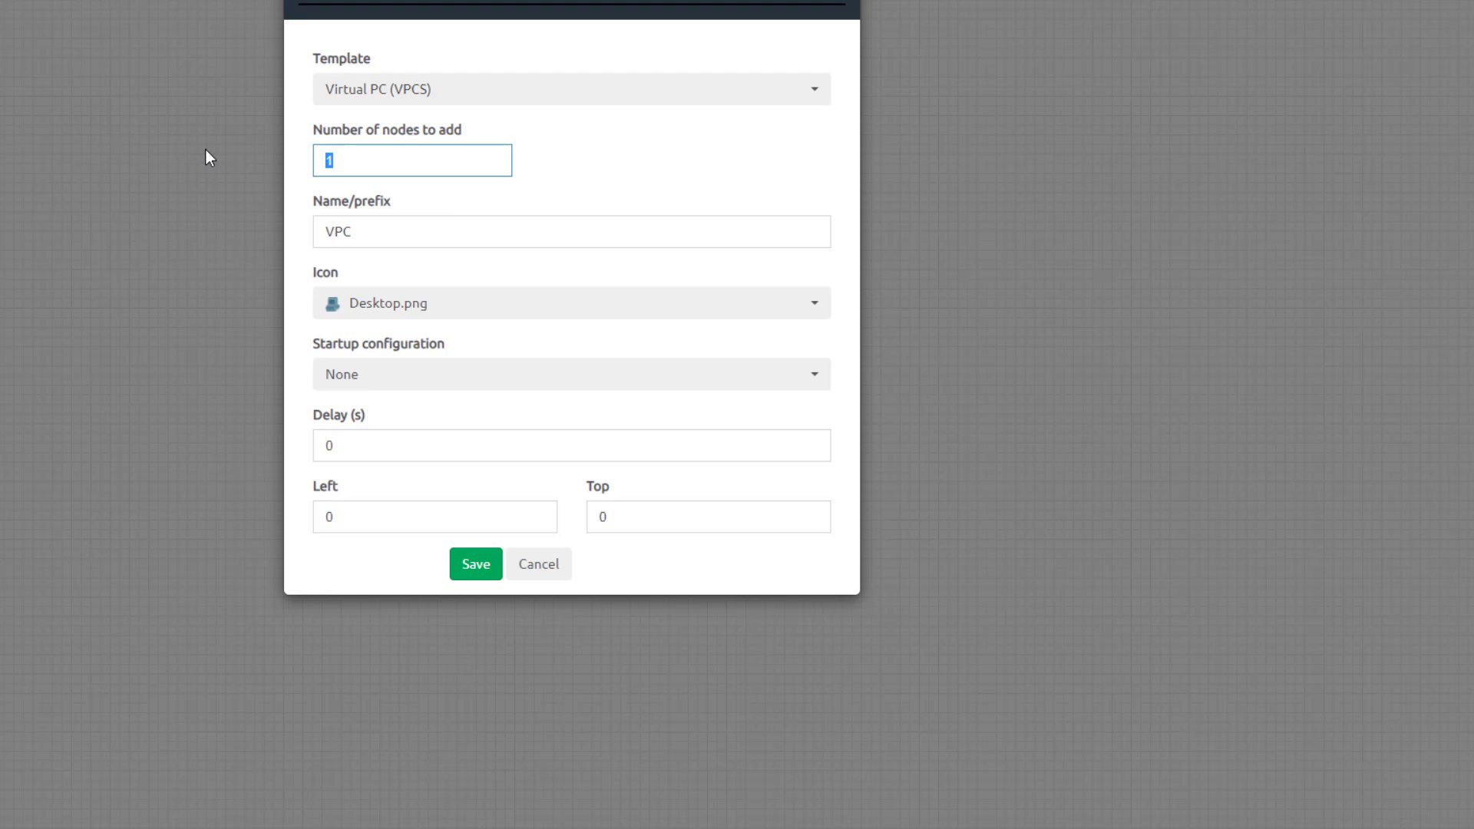
type("2")
left_click(476, 565)
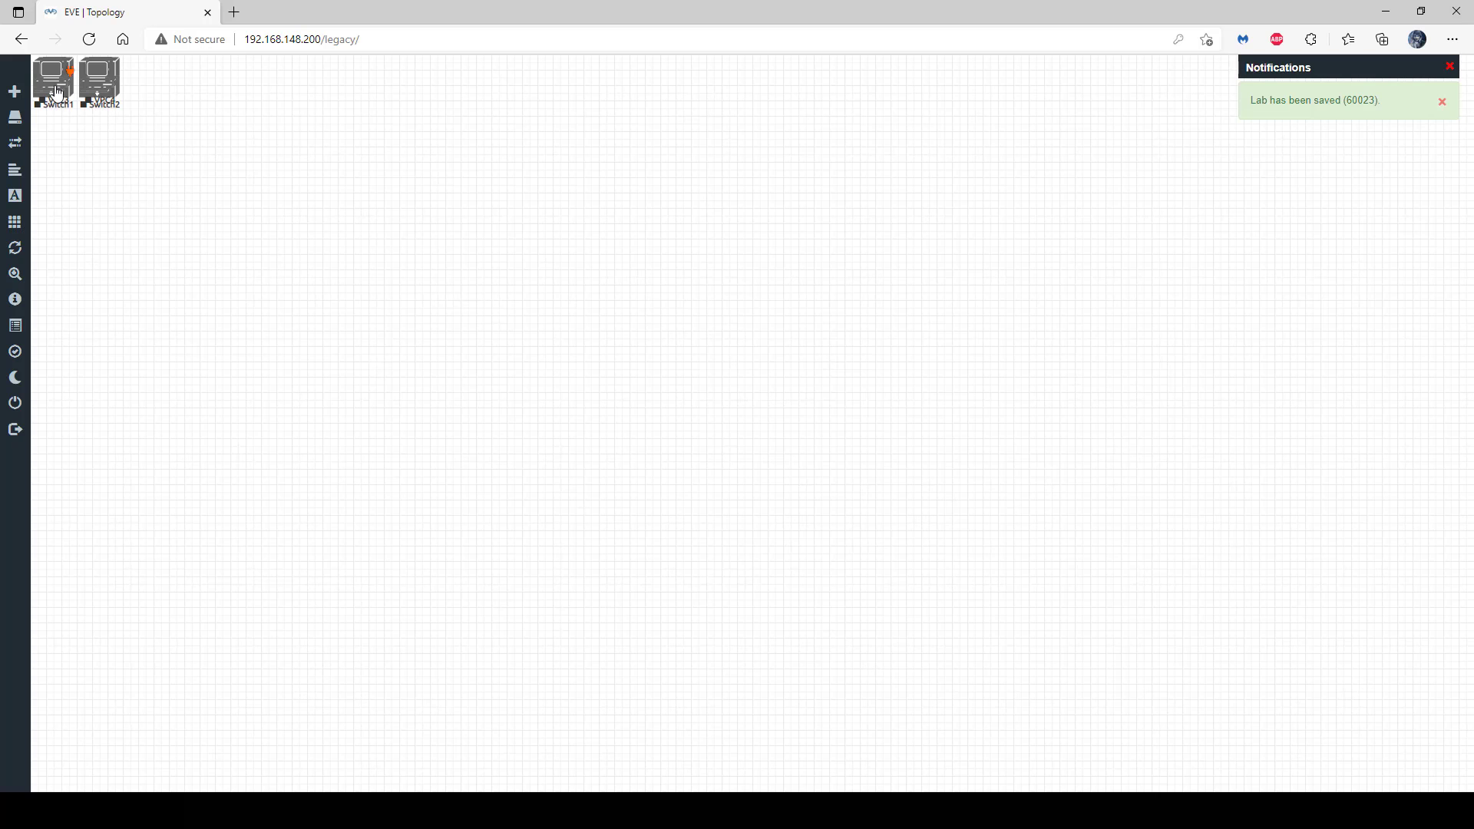
- Spread VPC3, VPC4, Switch1 and Switch2 out of the top-left stack across the canvas
left_click_drag(55, 91, 466, 377)
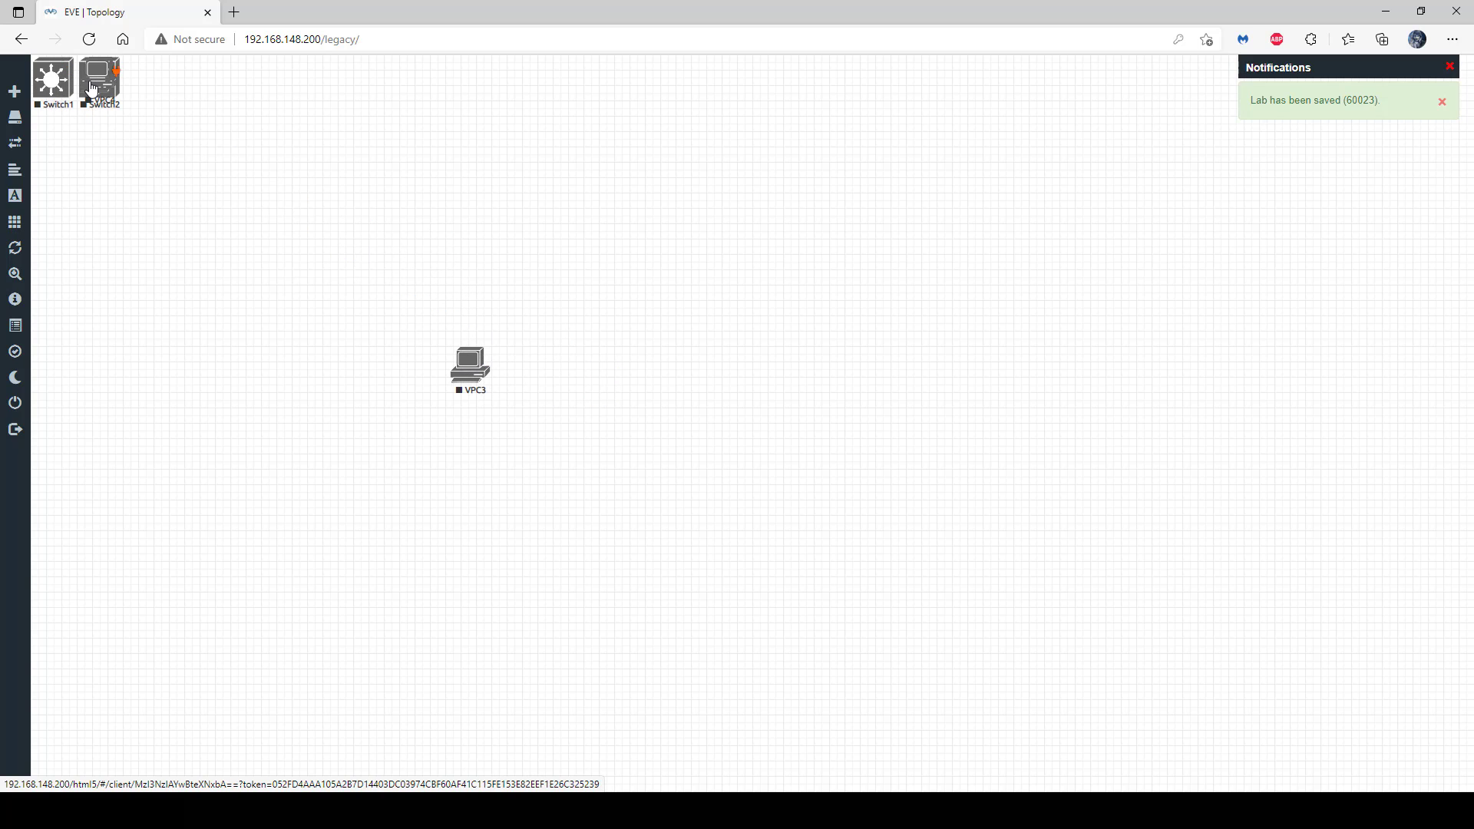
left_click_drag(98, 84, 261, 415)
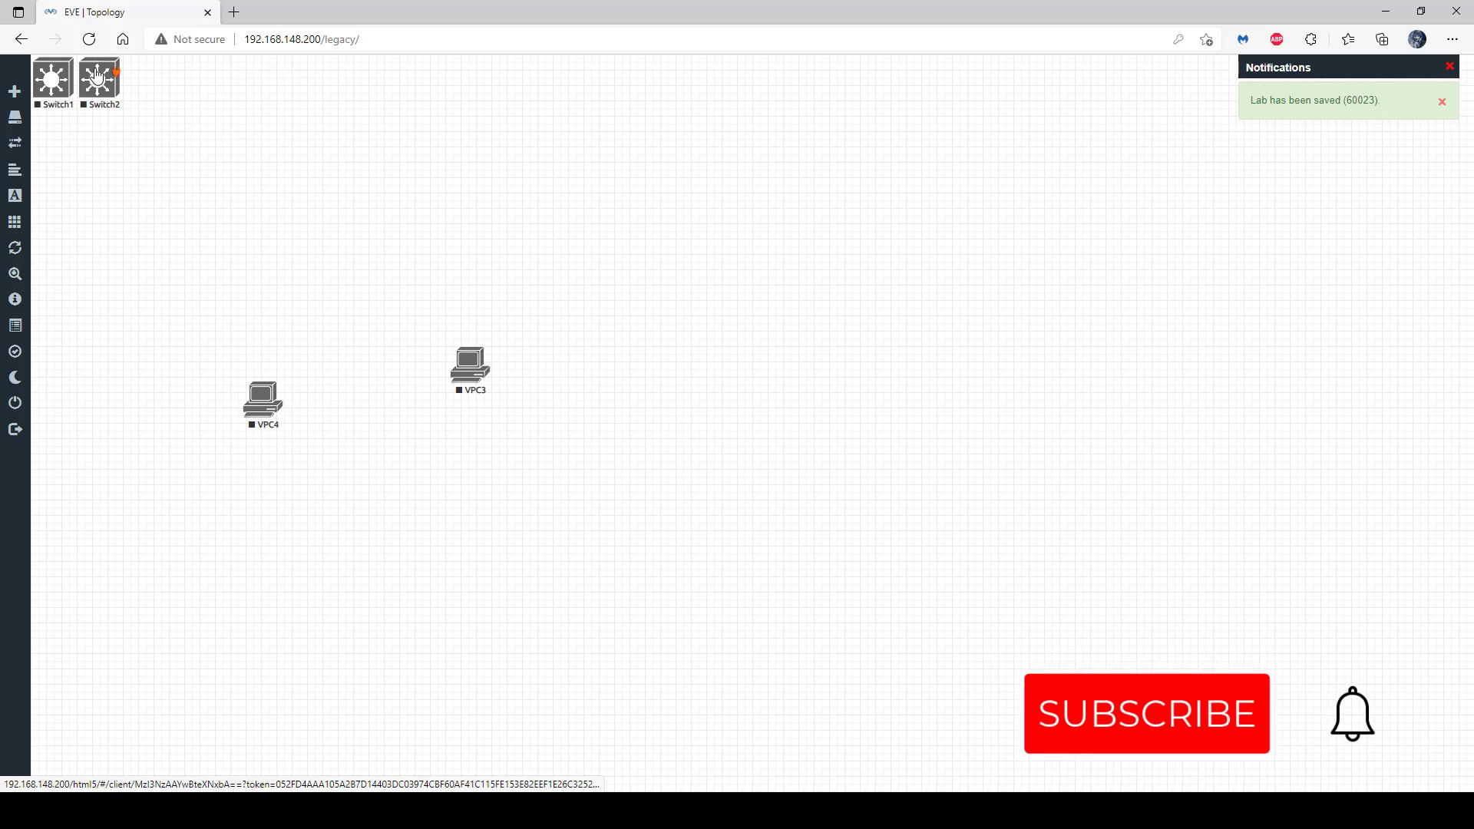
left_click_drag(52, 81, 264, 162)
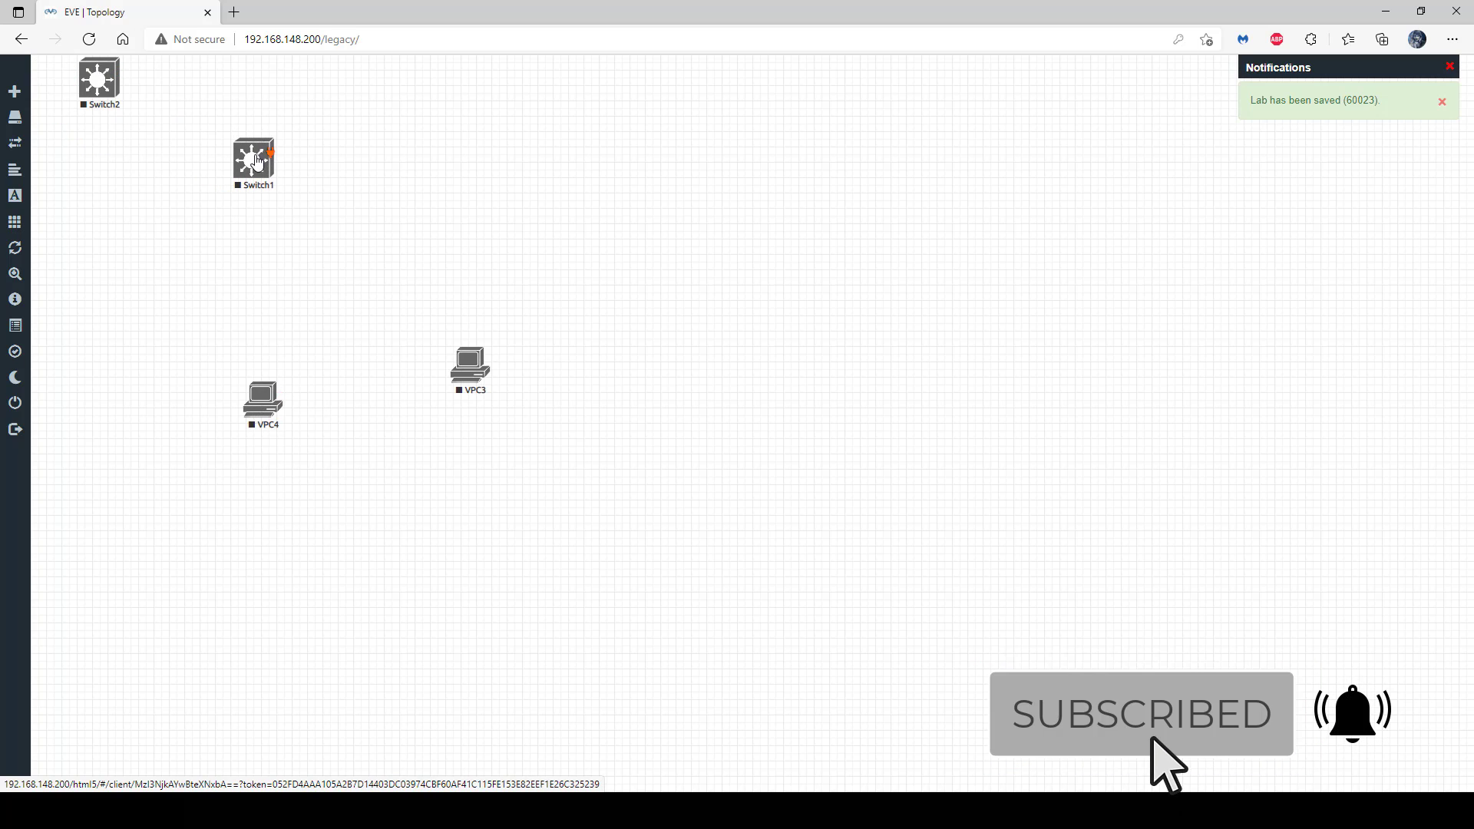
left_click_drag(100, 81, 574, 178)
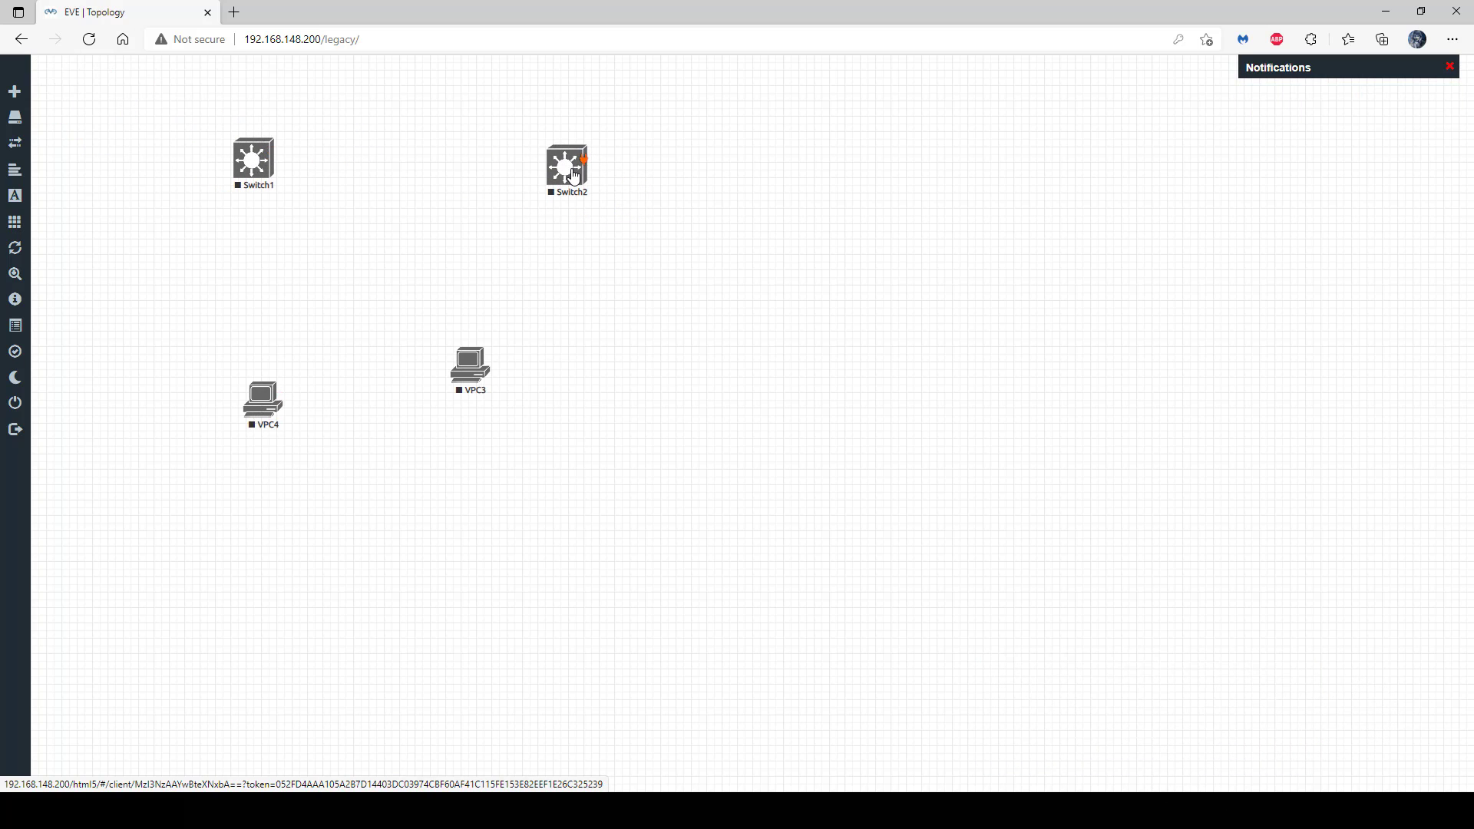
- Line VPC3 and VPC4 up beneath the switches and draw a link from VPC4 to Switch1
left_click_drag(489, 386, 513, 426)
left_click_drag(263, 405, 151, 409)
left_click_drag(510, 419, 408, 411)
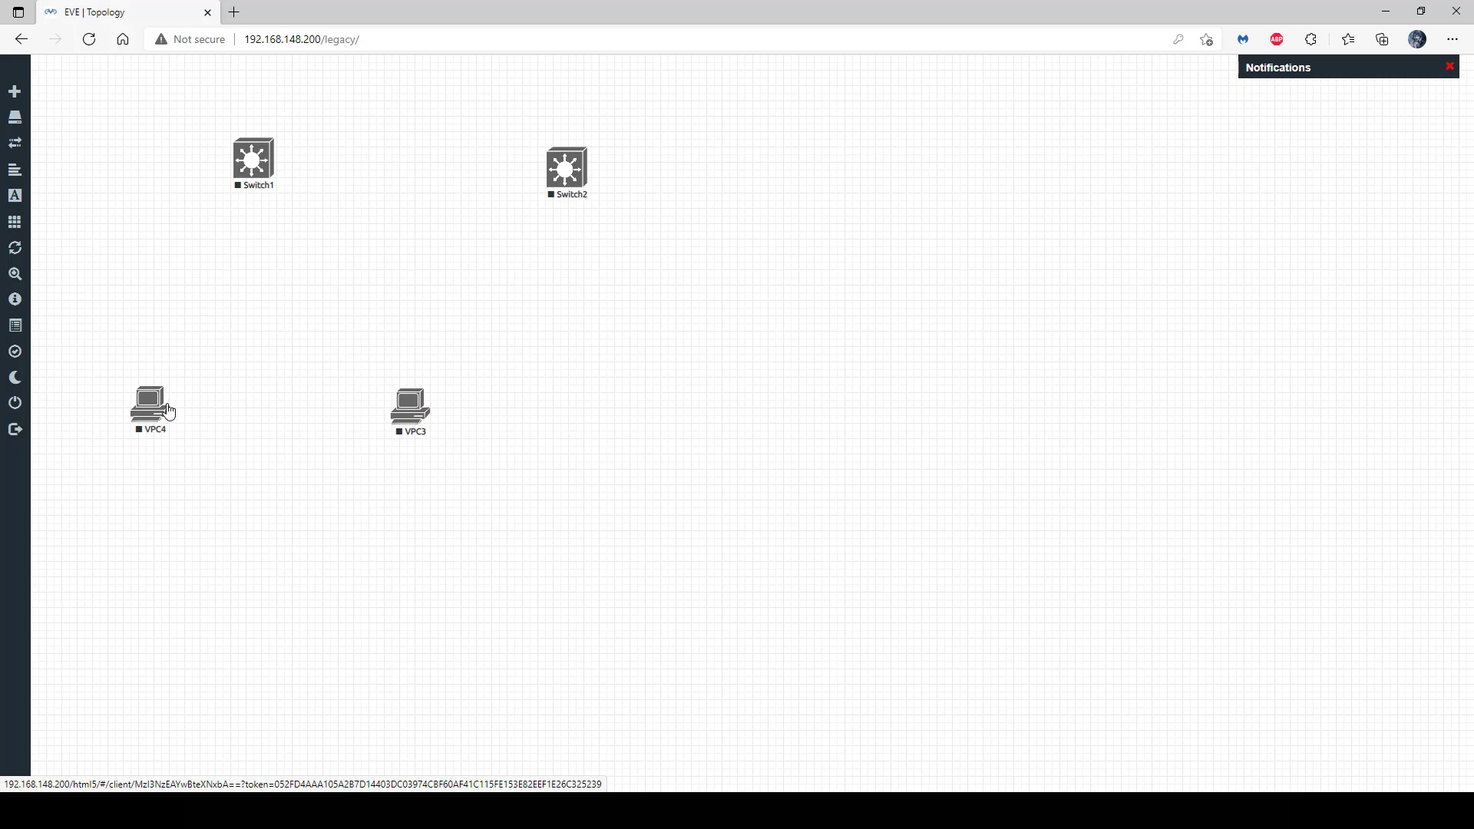
left_click_drag(166, 401, 265, 157)
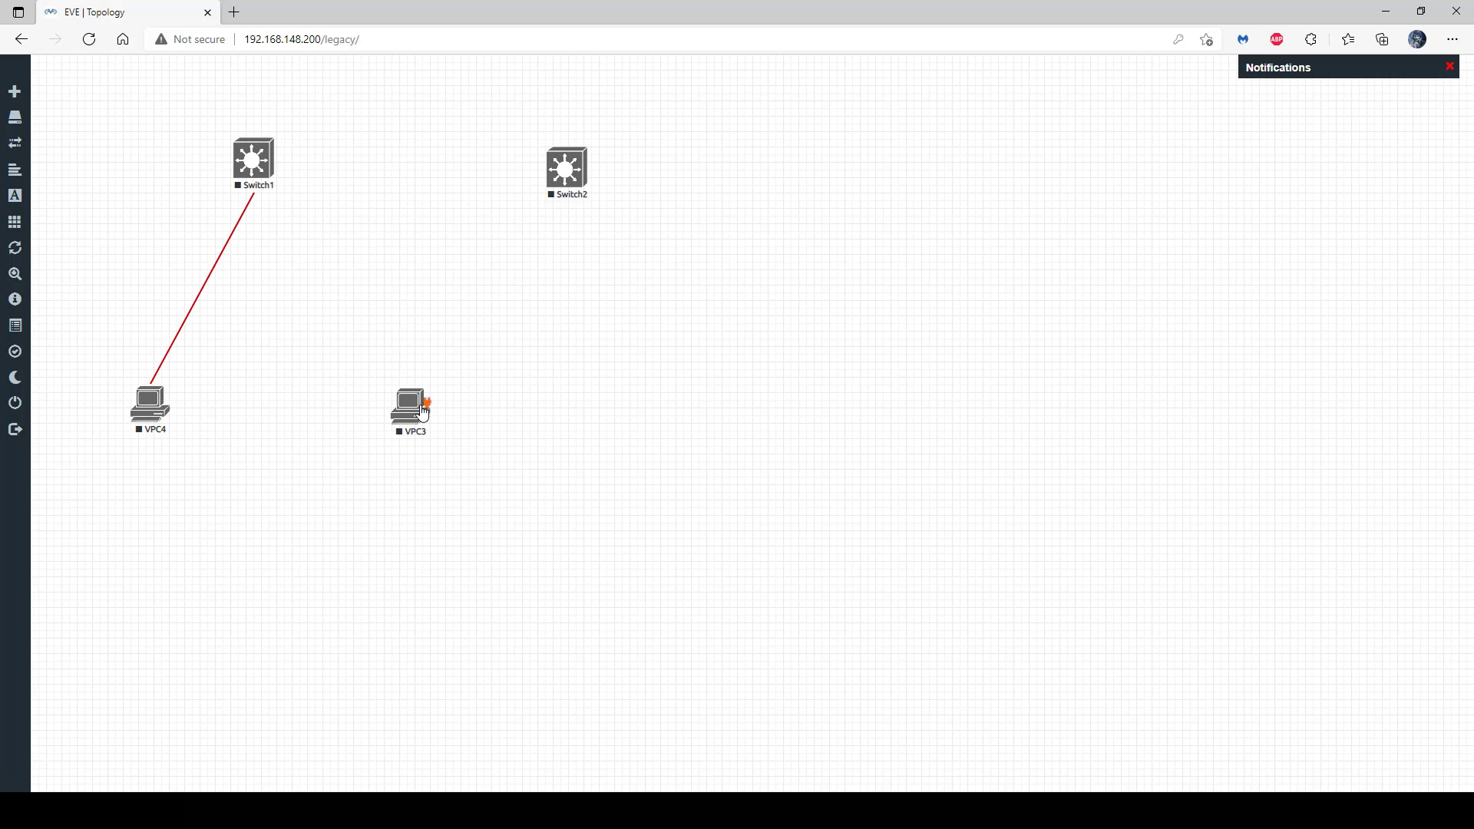
- Connect VPC3 to Switch1 on interface Gi0/1
left_click_drag(420, 401, 268, 159)
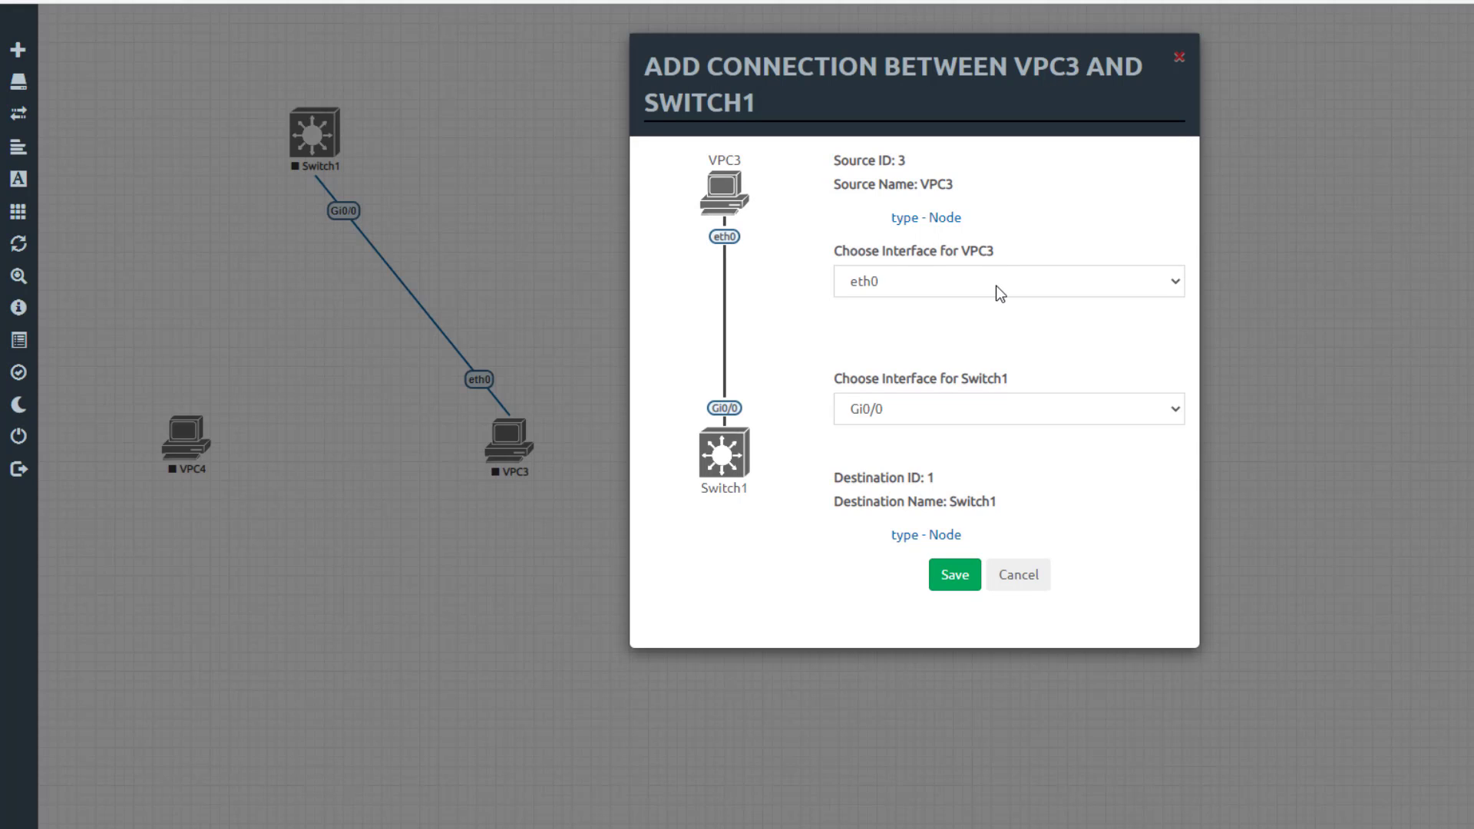
left_click(997, 412)
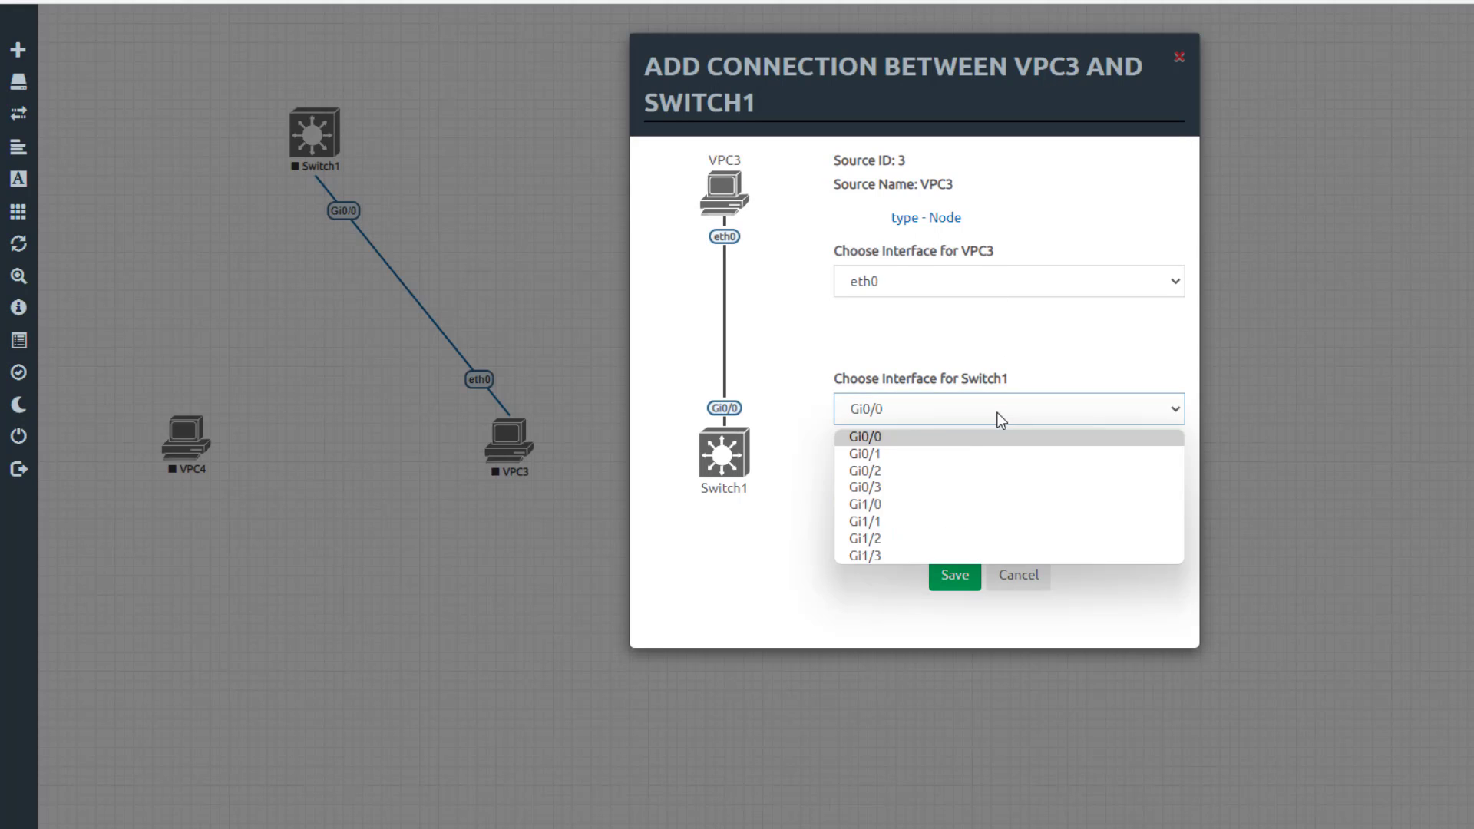
left_click(962, 458)
left_click(944, 582)
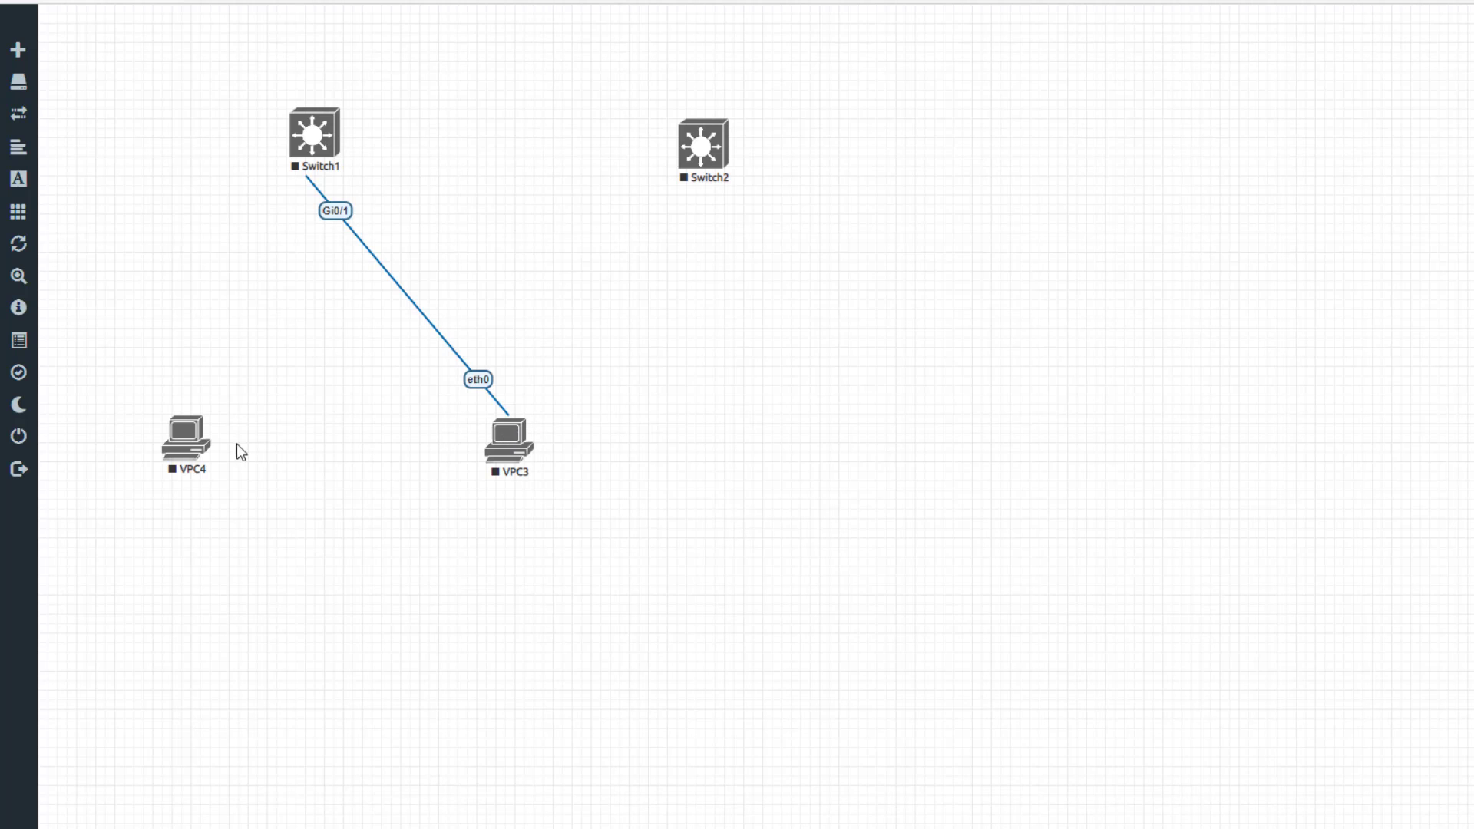
- Connect VPC4 eth0 to Switch1 Gi0/0
mouse_move(202, 443)
left_click_drag(203, 439, 338, 134)
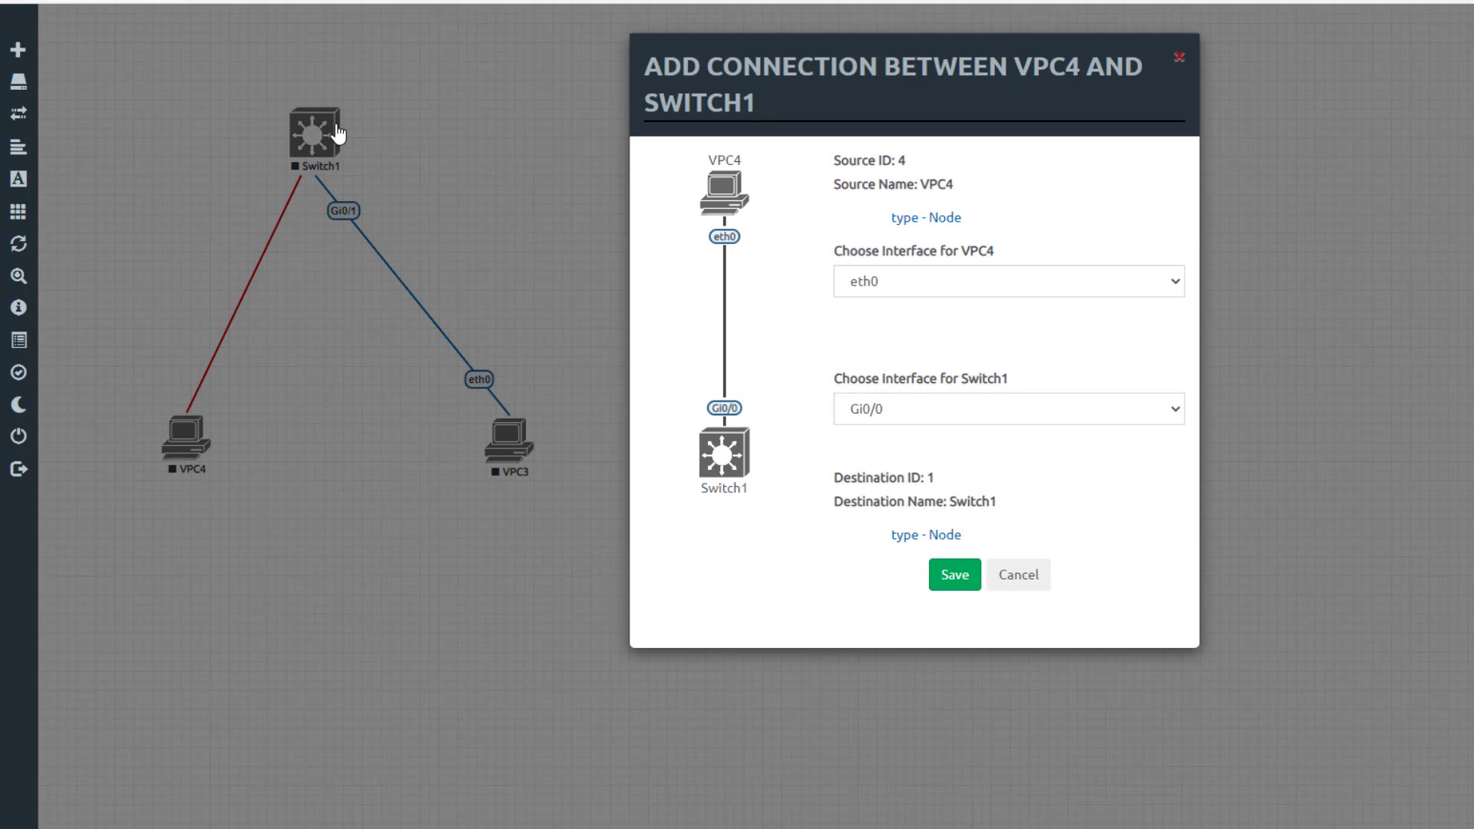
left_click(958, 579)
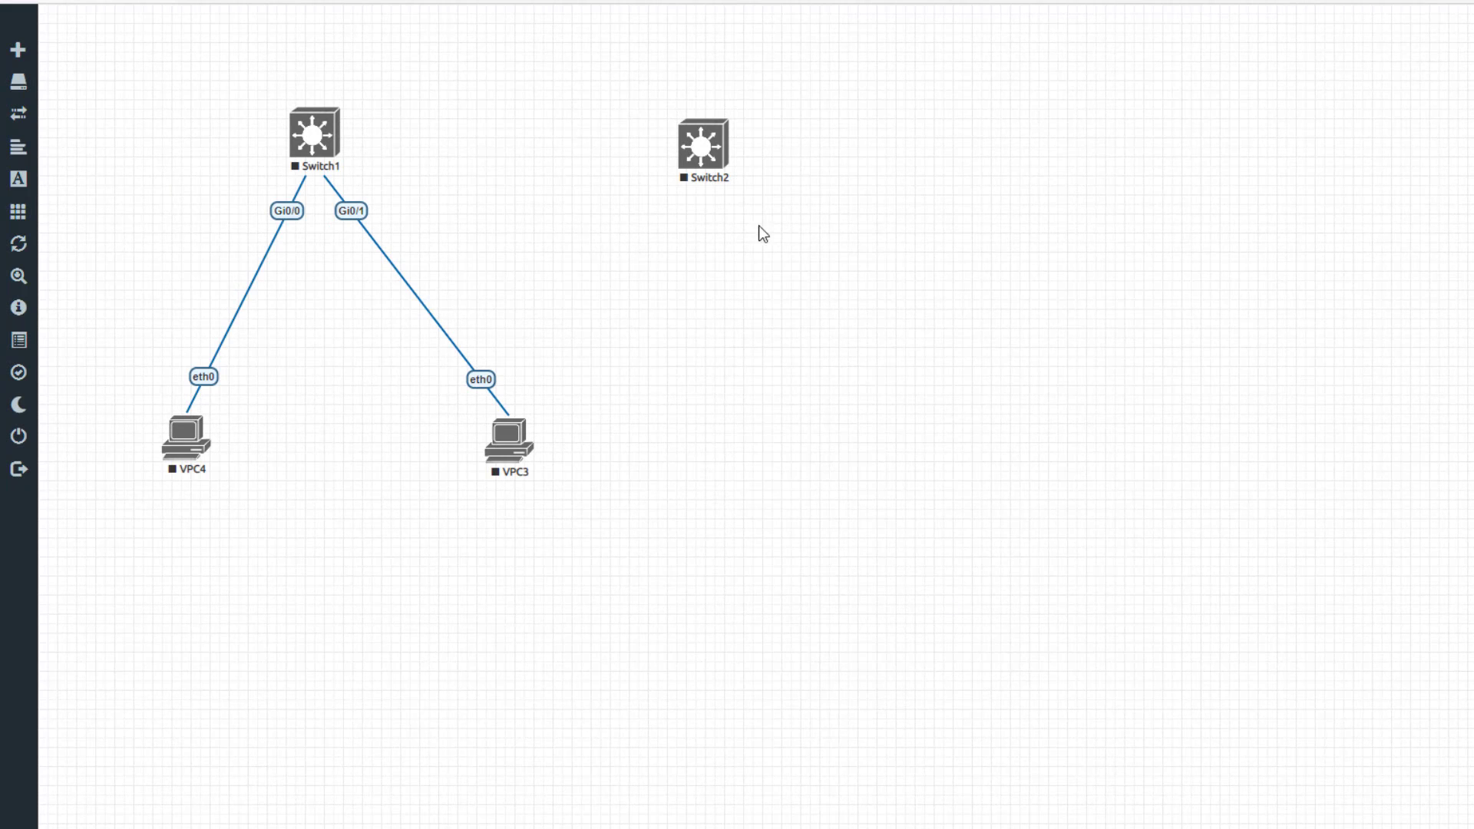
- Link Switch2 Gi0/0 to Switch1 Gi0/2
mouse_move(712, 158)
left_click_drag(722, 144, 336, 136)
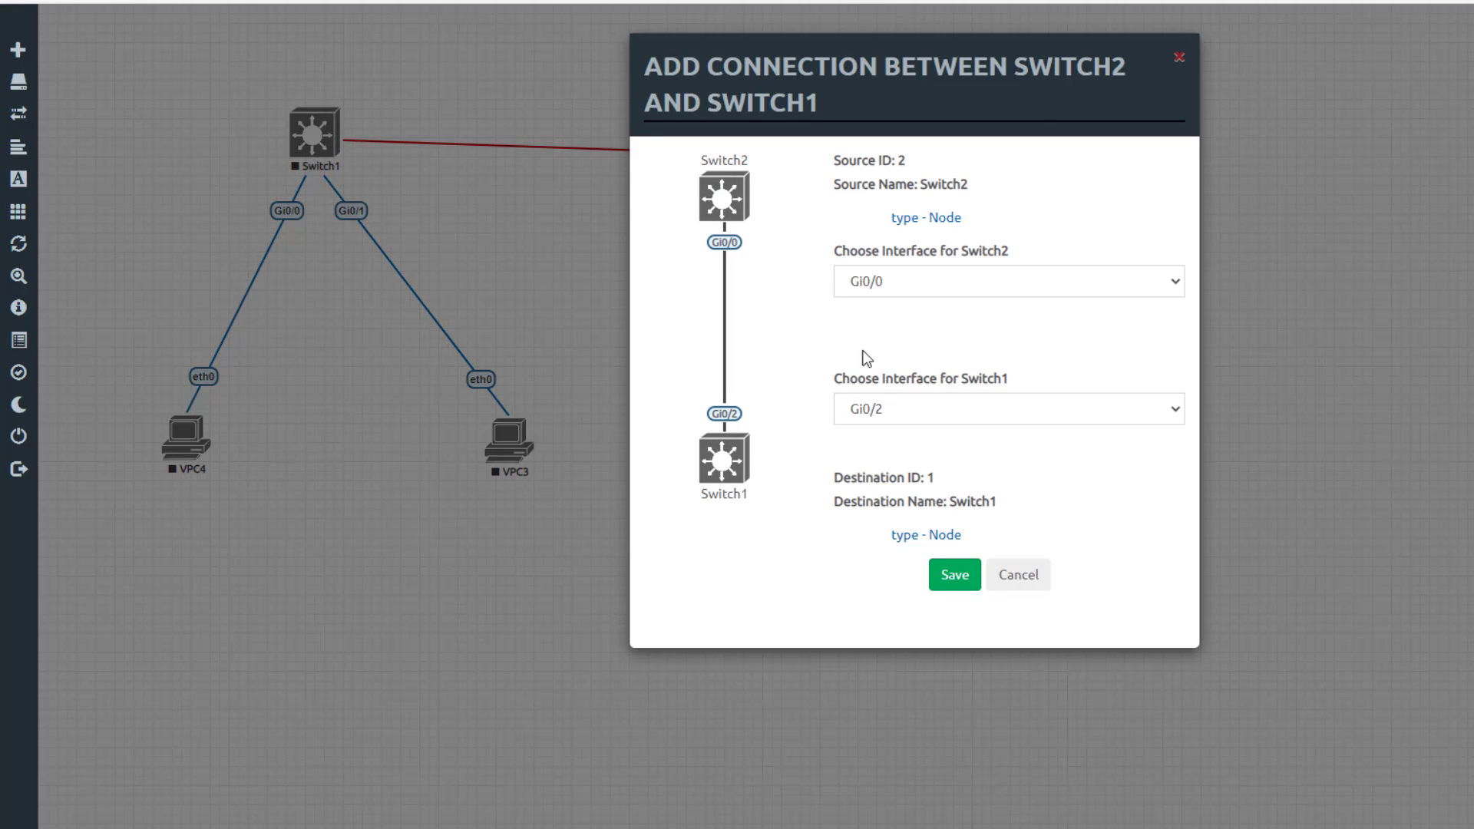
left_click(889, 410)
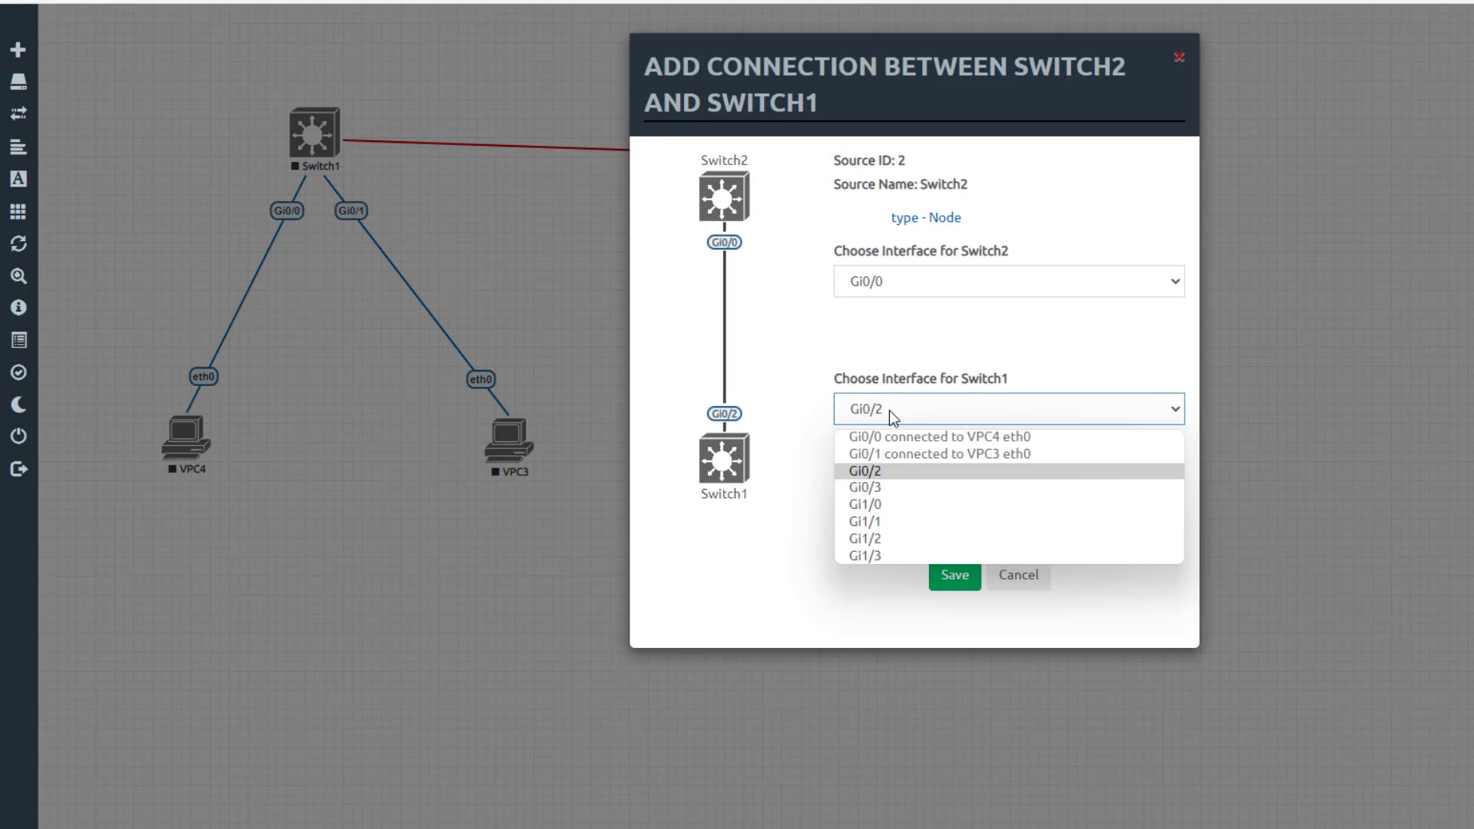
left_click(889, 471)
left_click(955, 583)
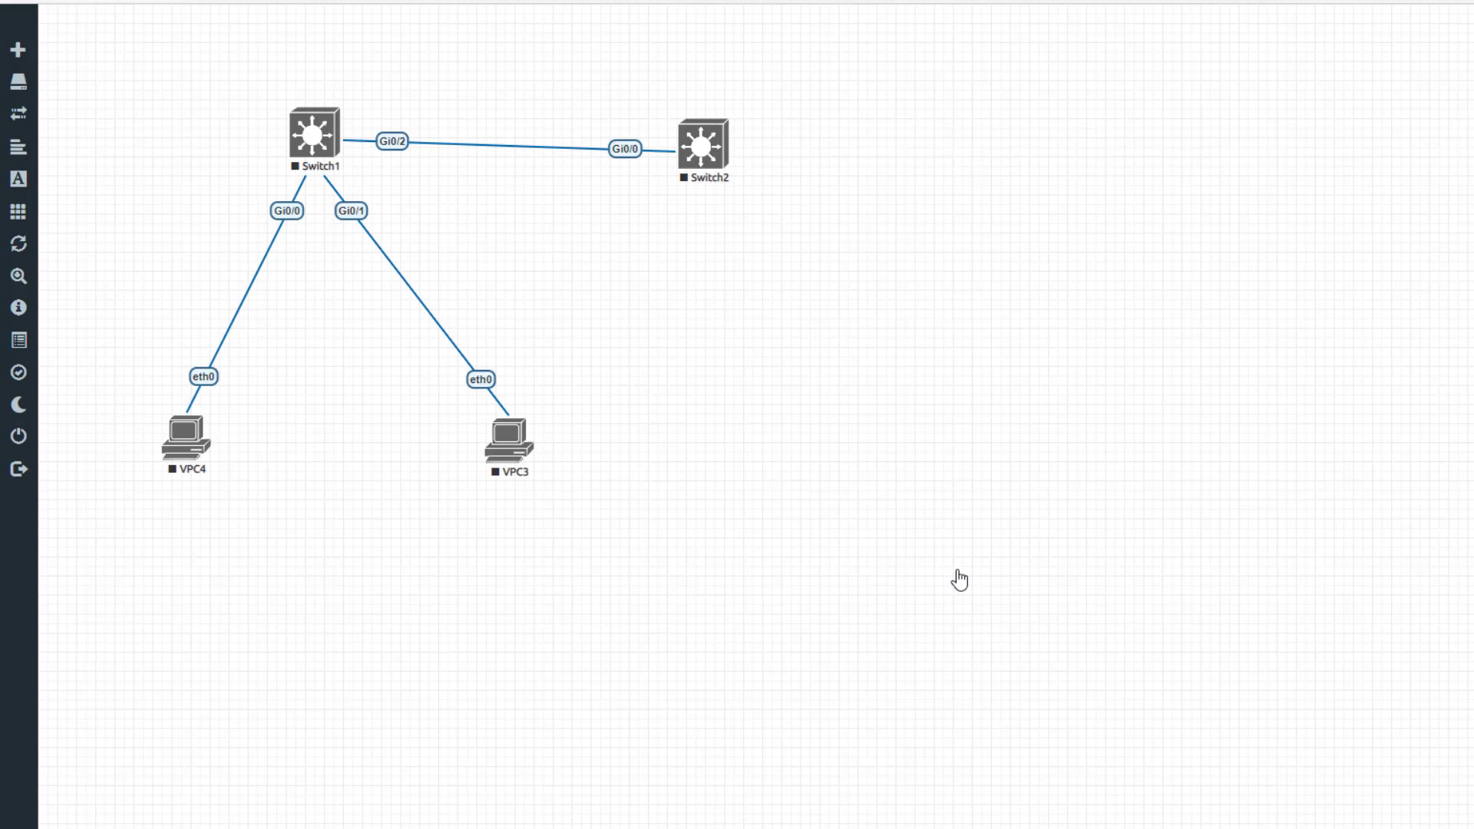
- Start Switch1, Switch2, VPC4 and VPC3 from each node's context menu
right_click(318, 137)
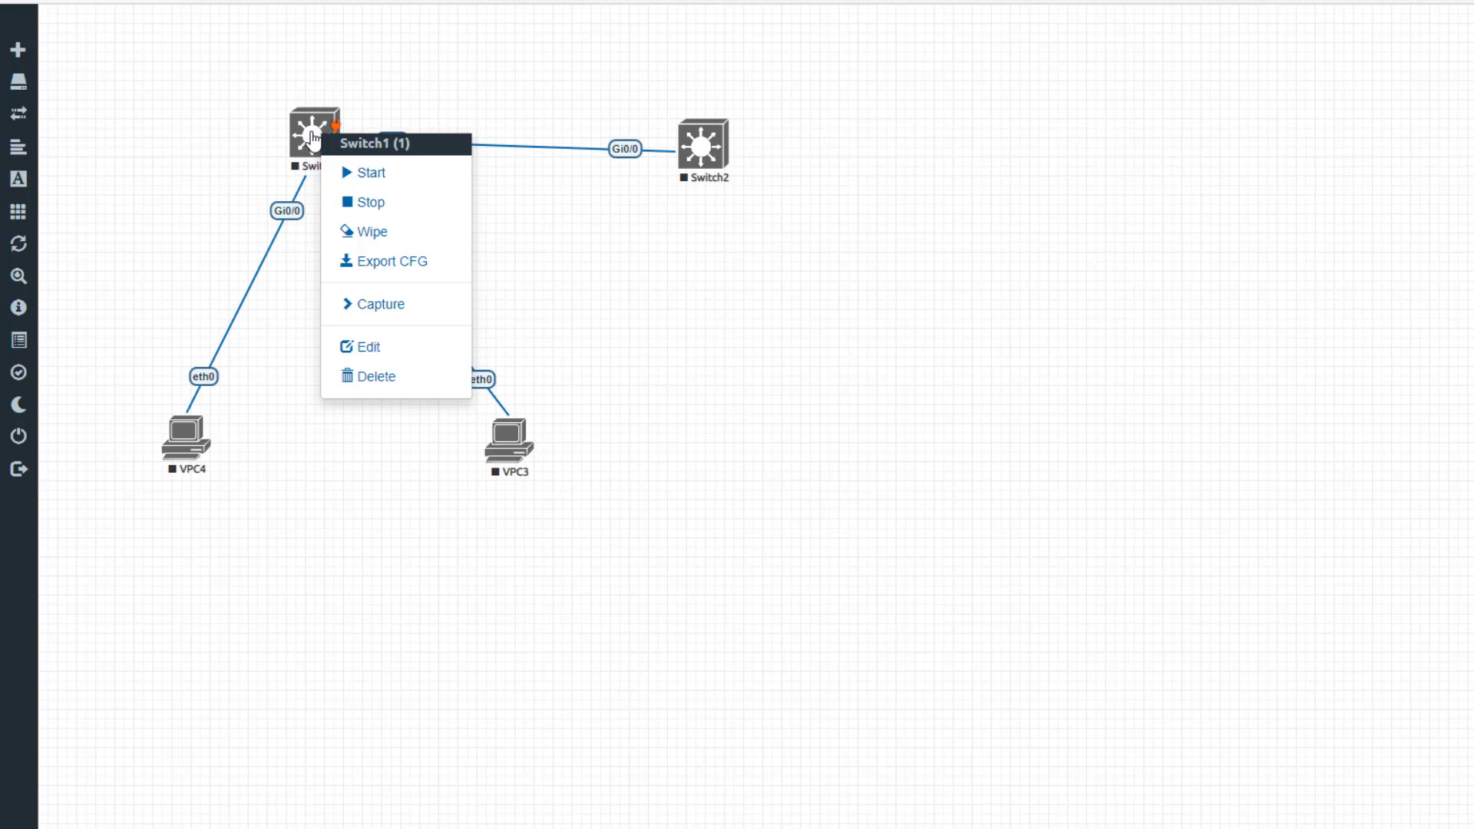
left_click(375, 174)
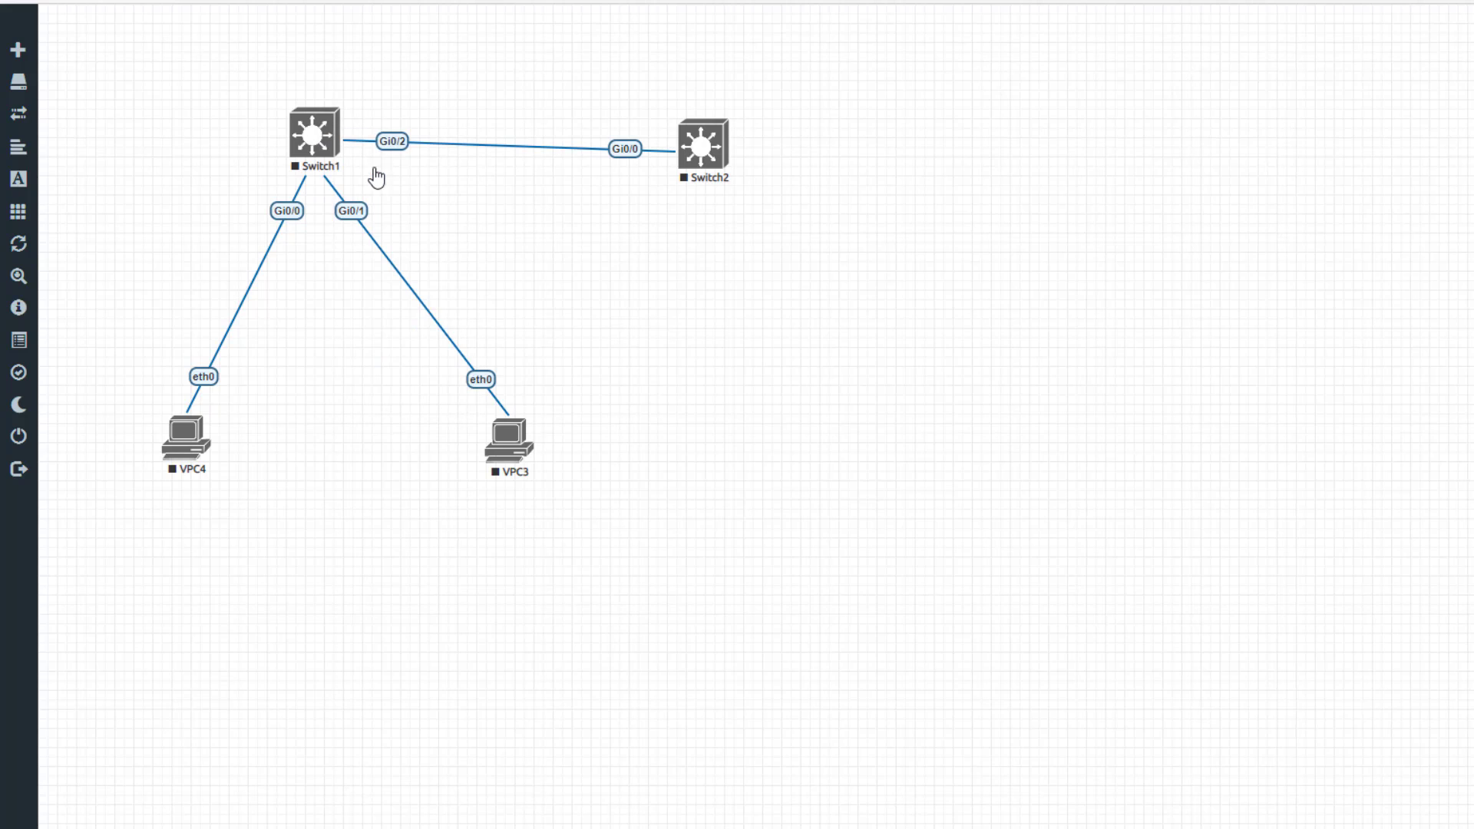
right_click(697, 144)
left_click(750, 181)
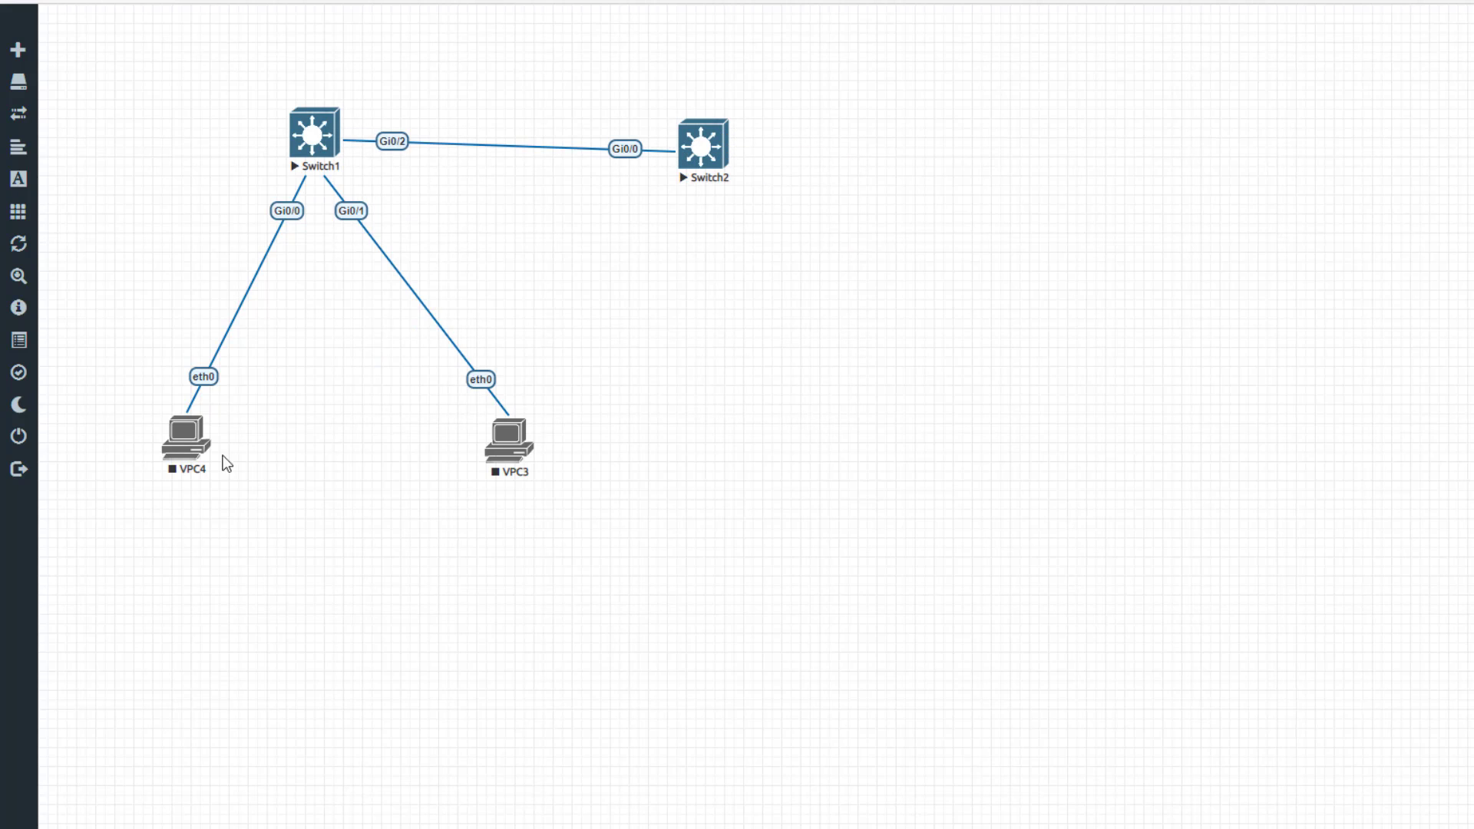
right_click(178, 448)
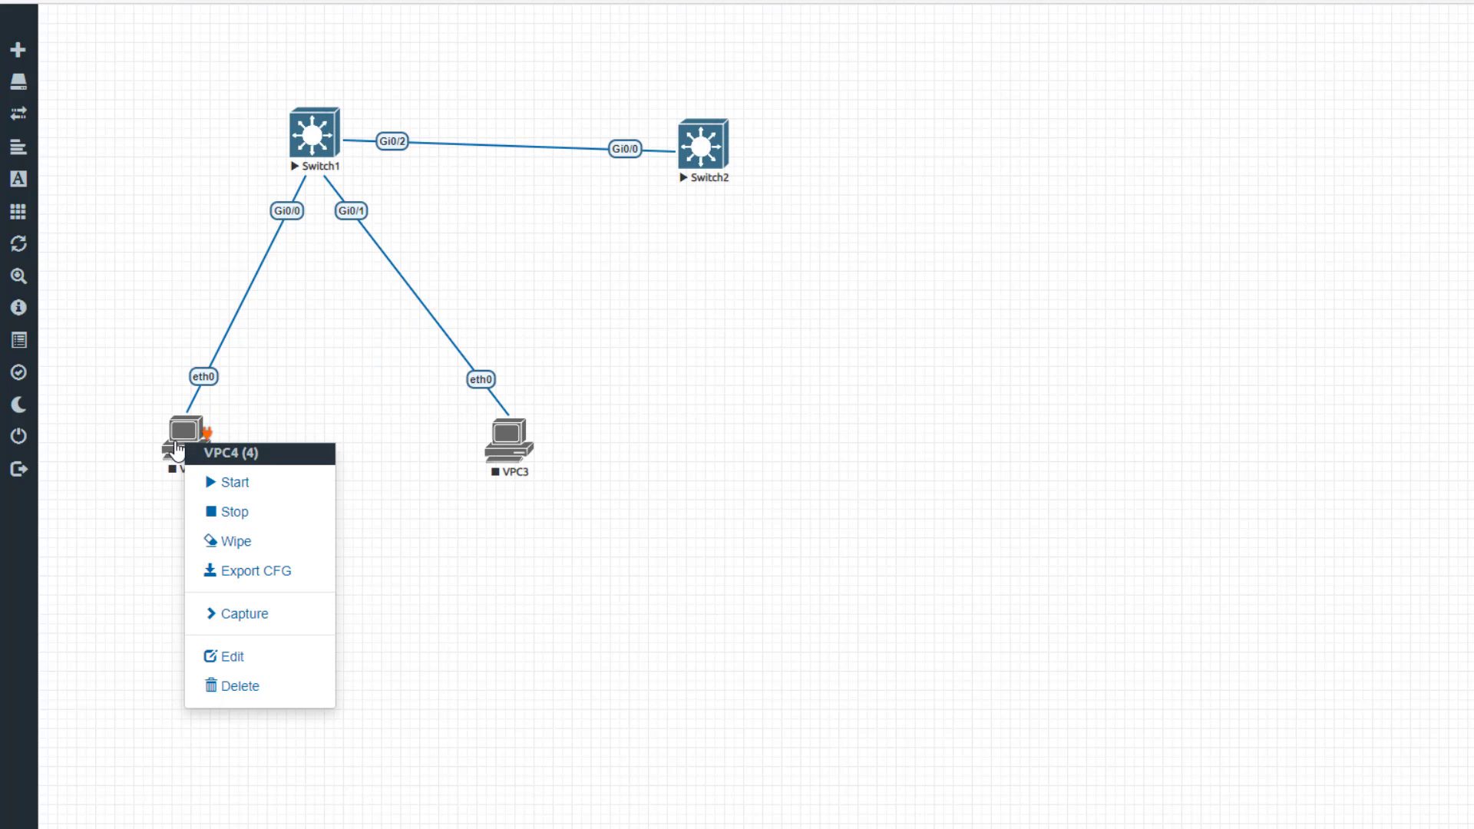
left_click(218, 482)
right_click(510, 441)
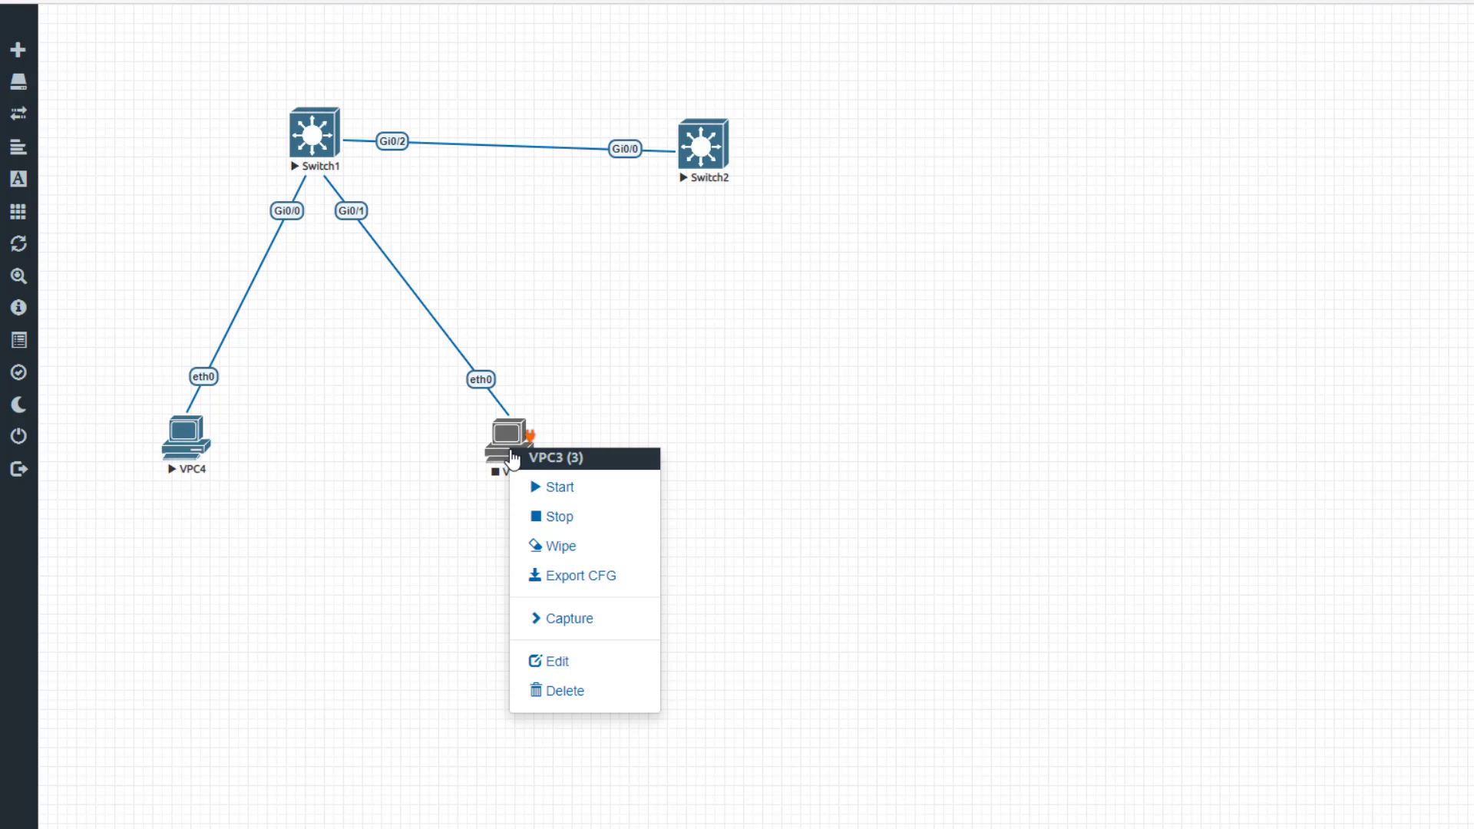
left_click(549, 487)
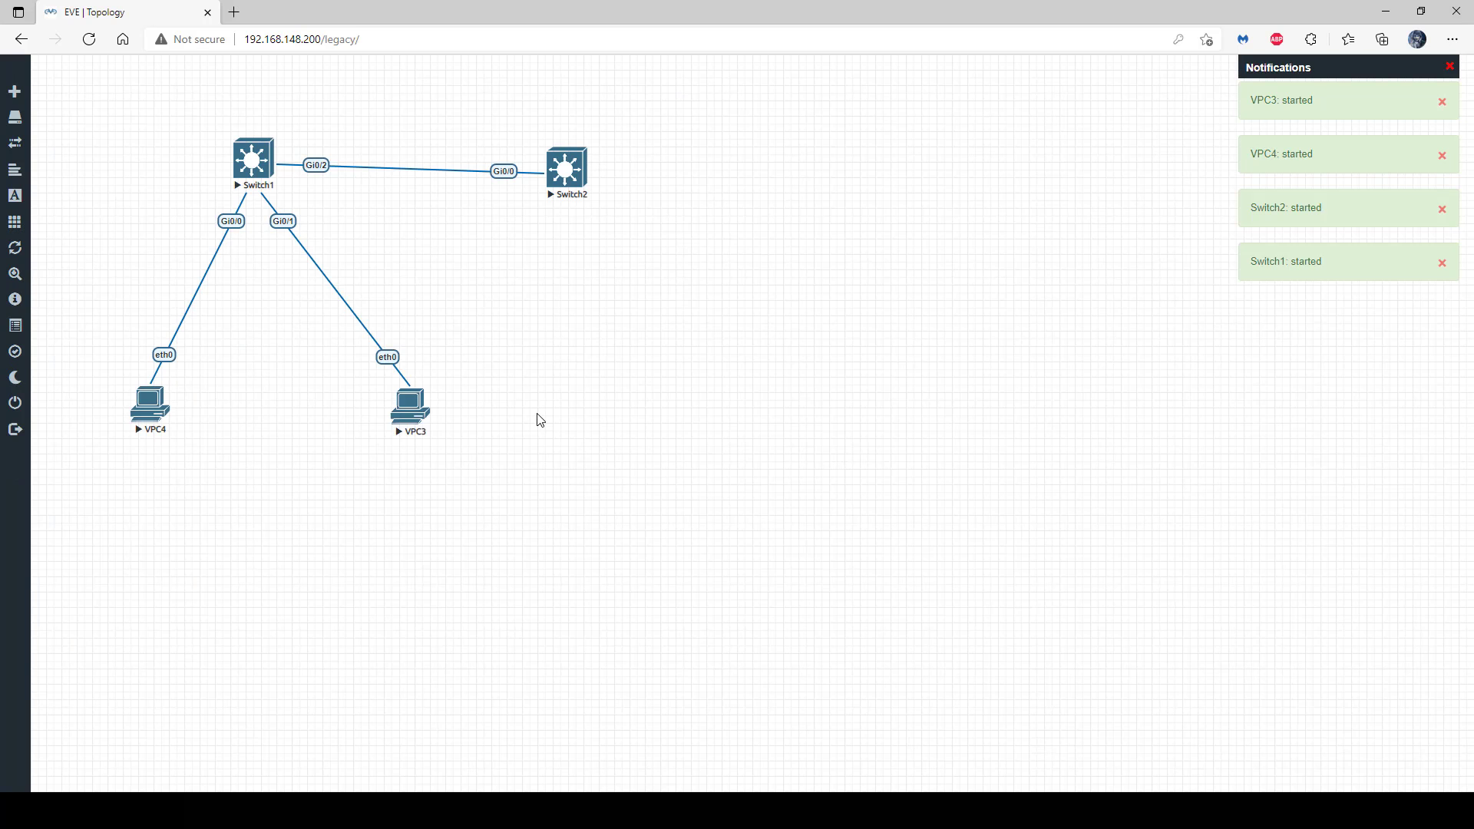
- Open Switch1's HTML5 console in a new tab to watch the IOSv boot
left_click(256, 165)
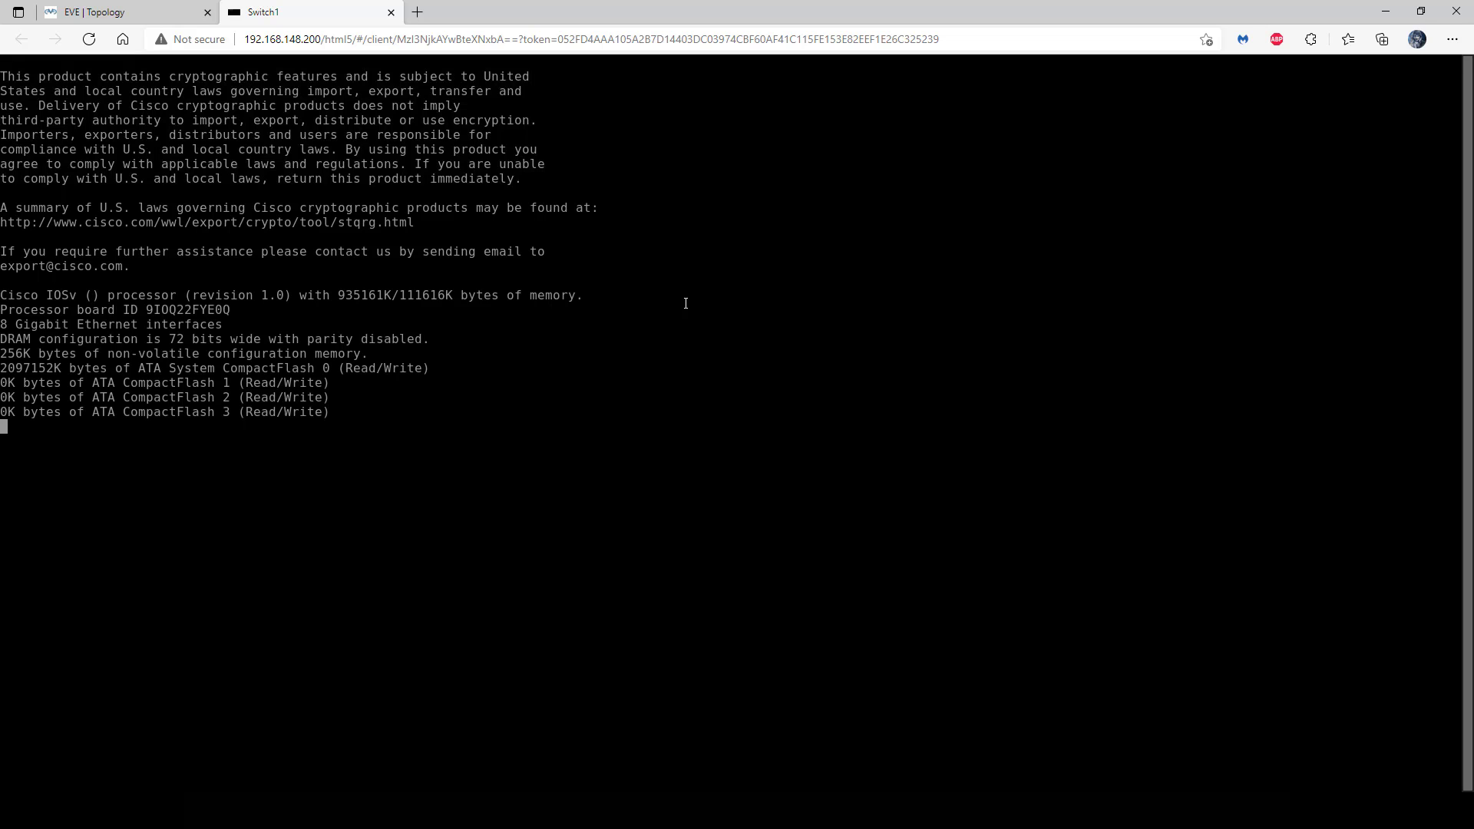
- Open VPC4 and VPC3 consoles from the topology and arrange tabs as Switch1, VPC4, VPC3
left_click(135, 19)
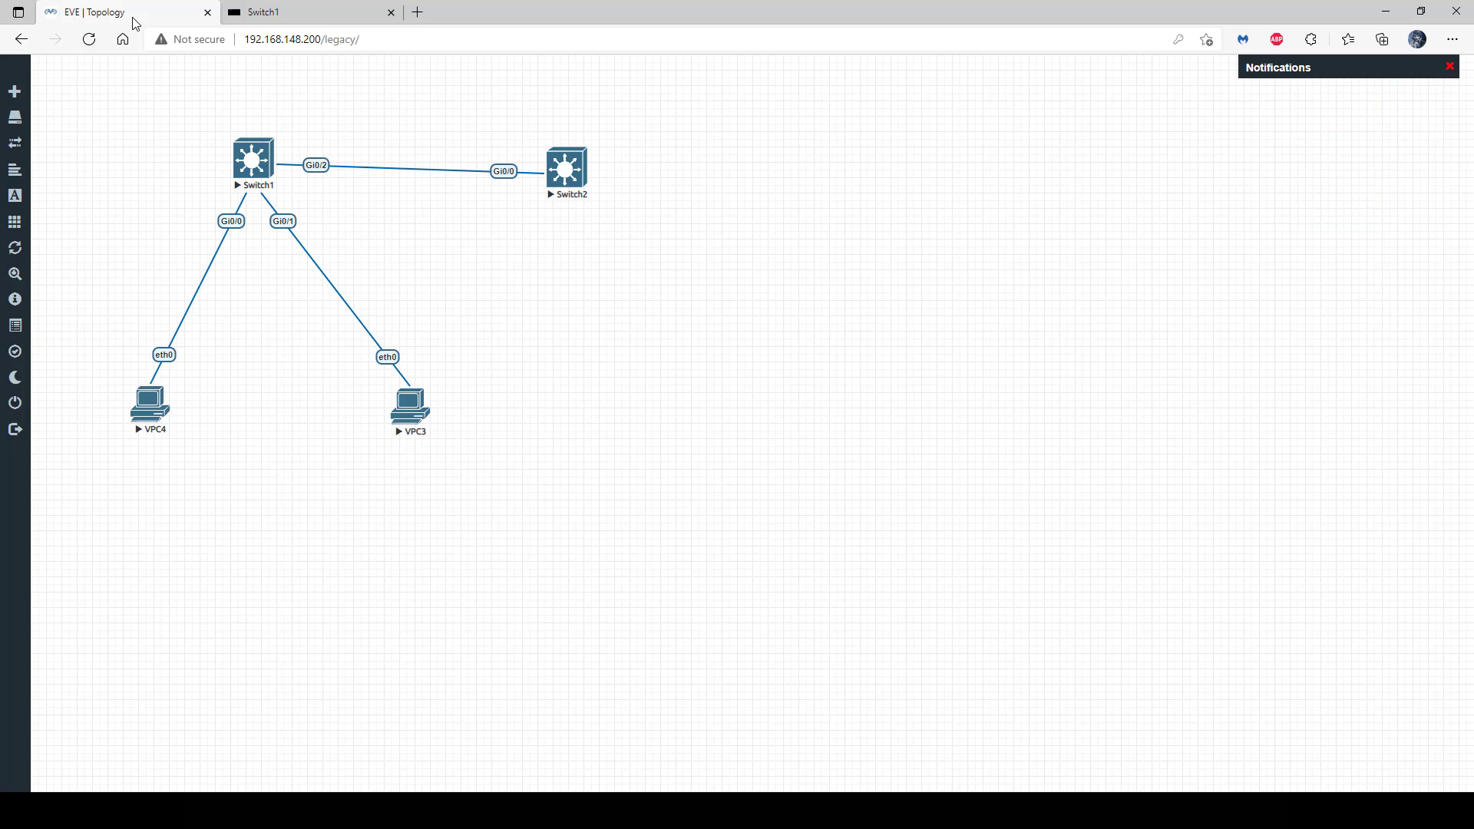
left_click(149, 409)
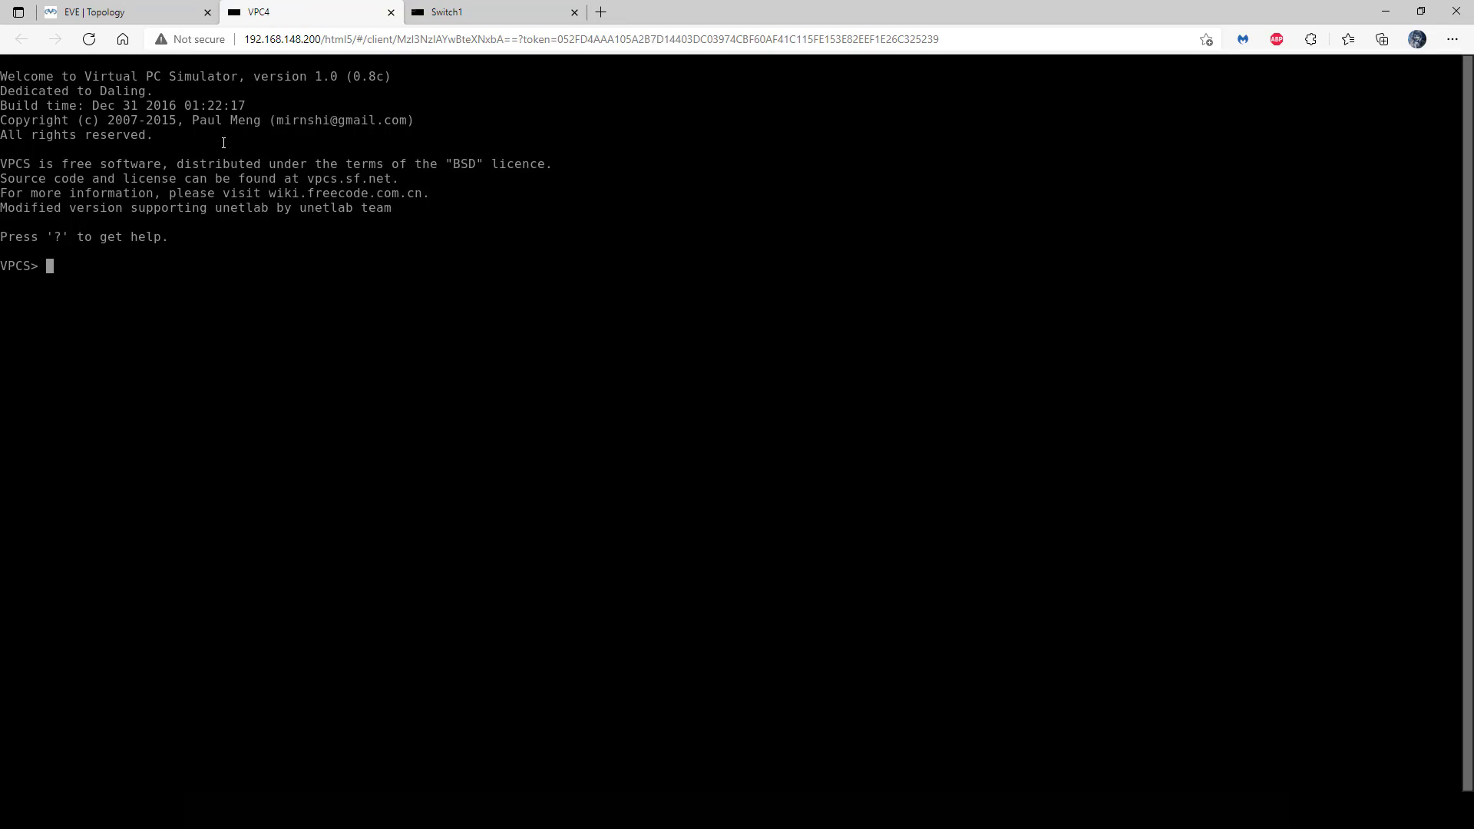
left_click(152, 16)
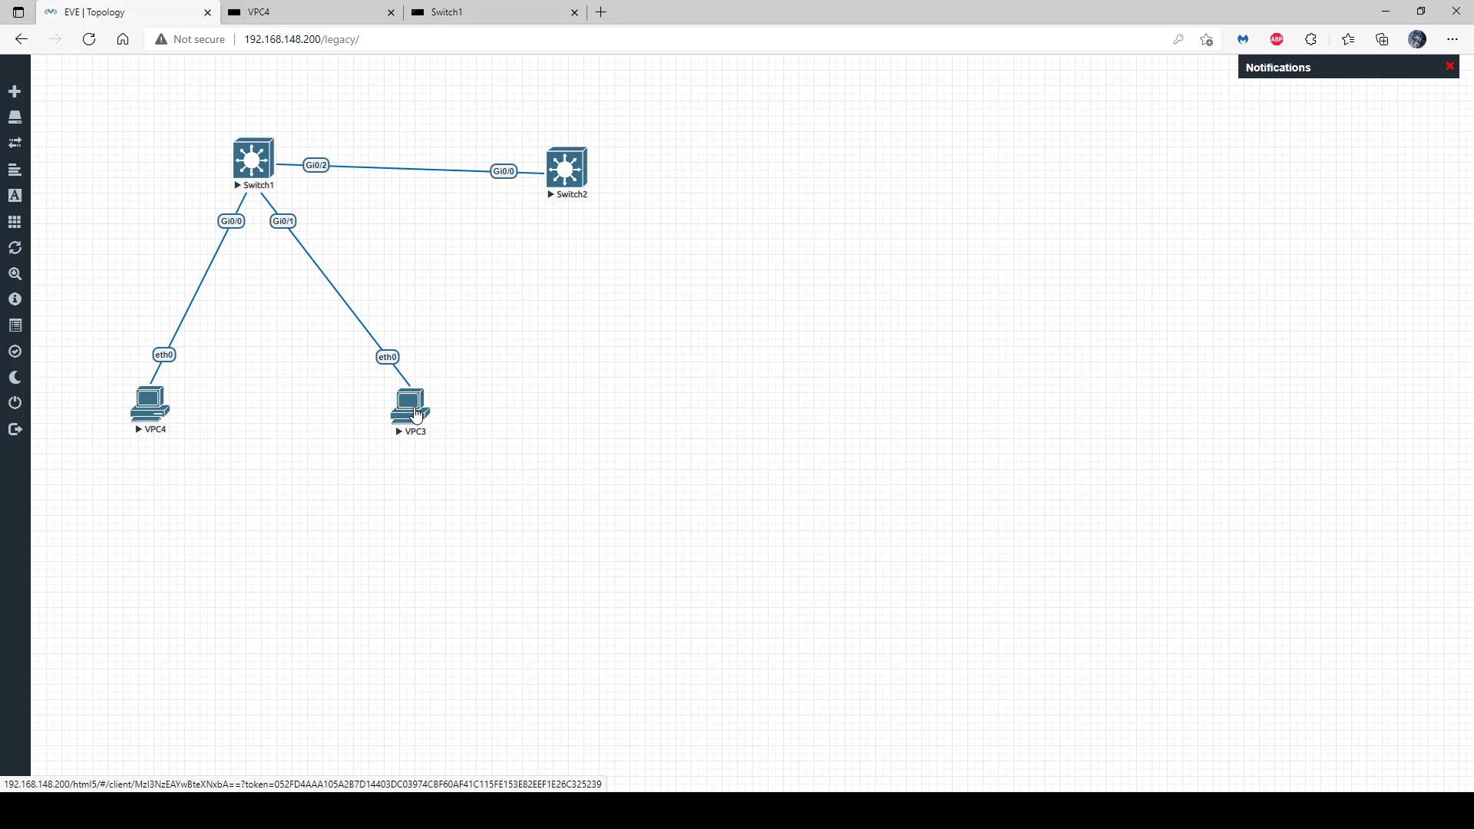
left_click(415, 413)
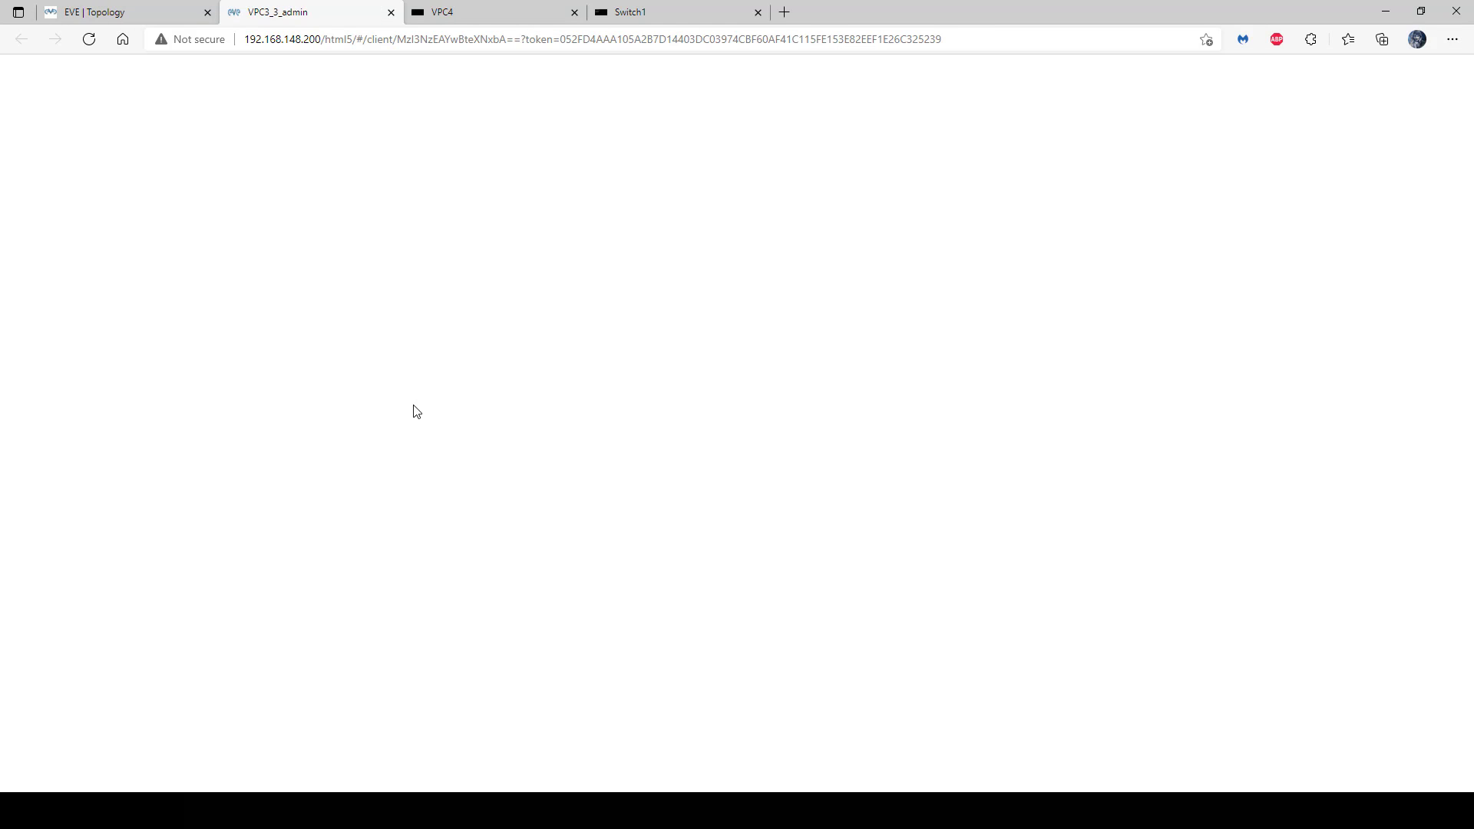
left_click_drag(648, 12, 310, 6)
left_click_drag(499, 12, 672, 12)
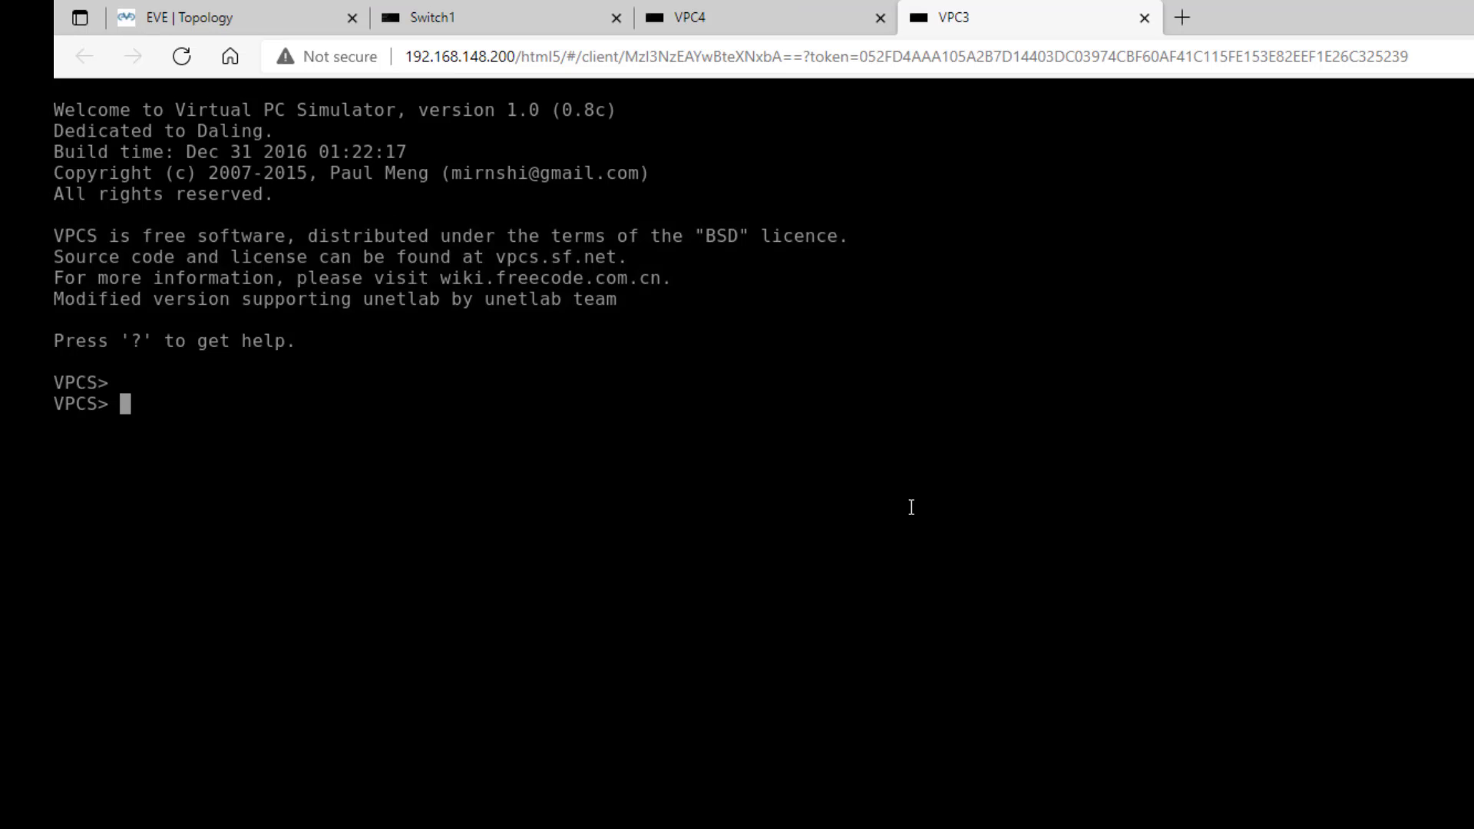
- Assign VPC3 the address 172.16.1.10/24 with gateway 172.16.1.1
type("ip ")
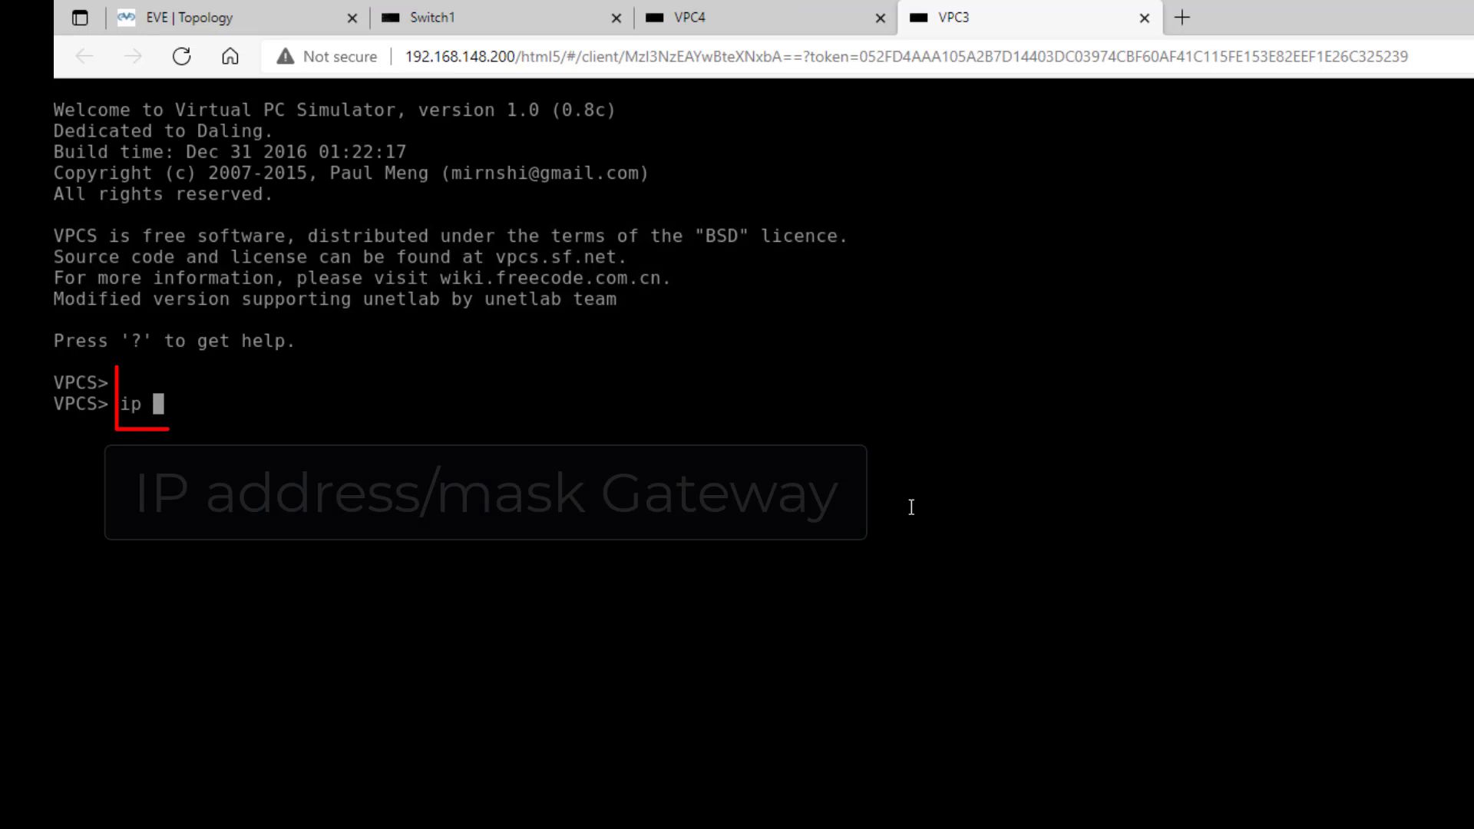
type("172.16.")
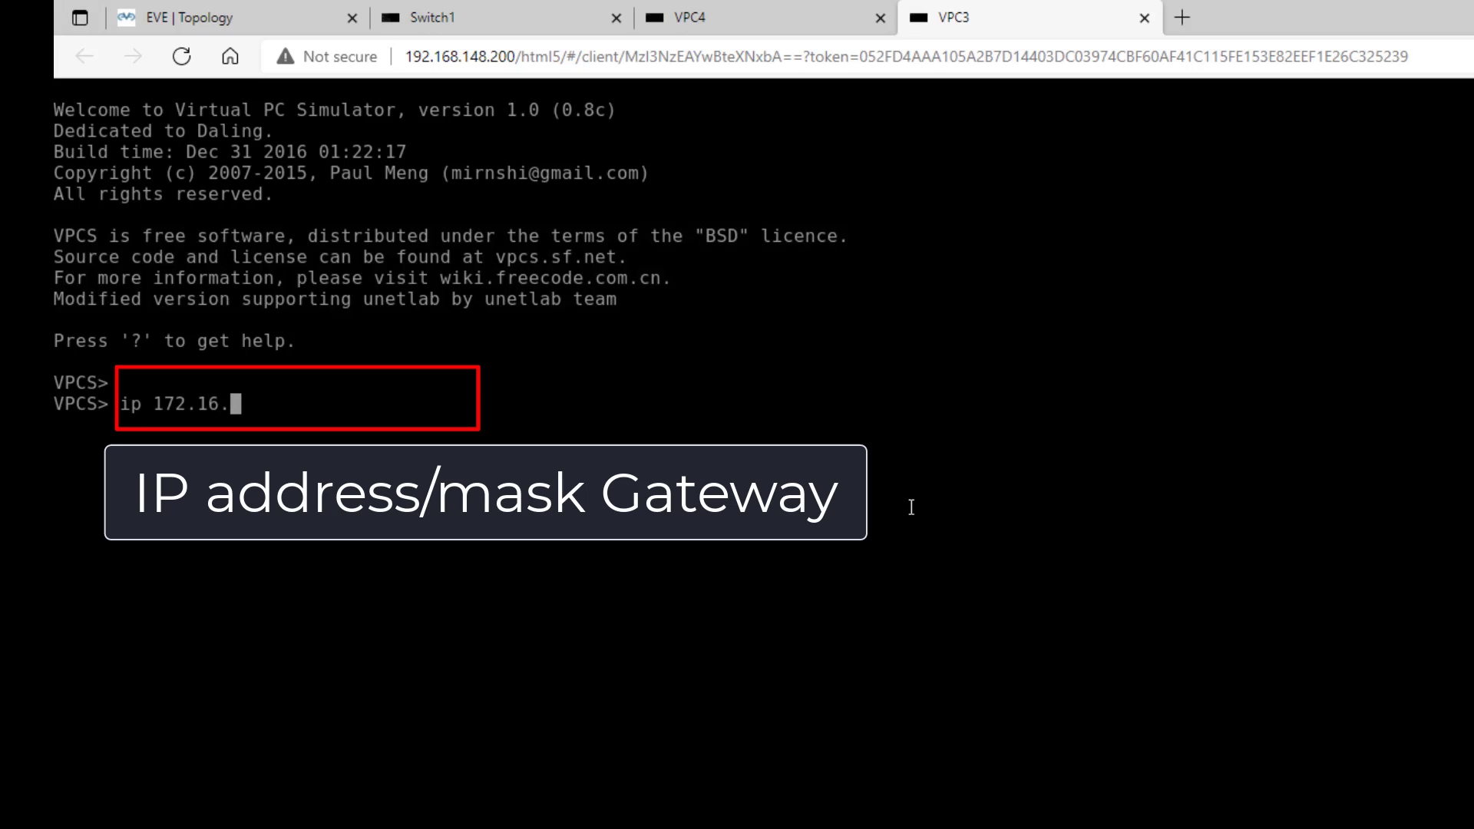
type("1.10/24 172.16.1.")
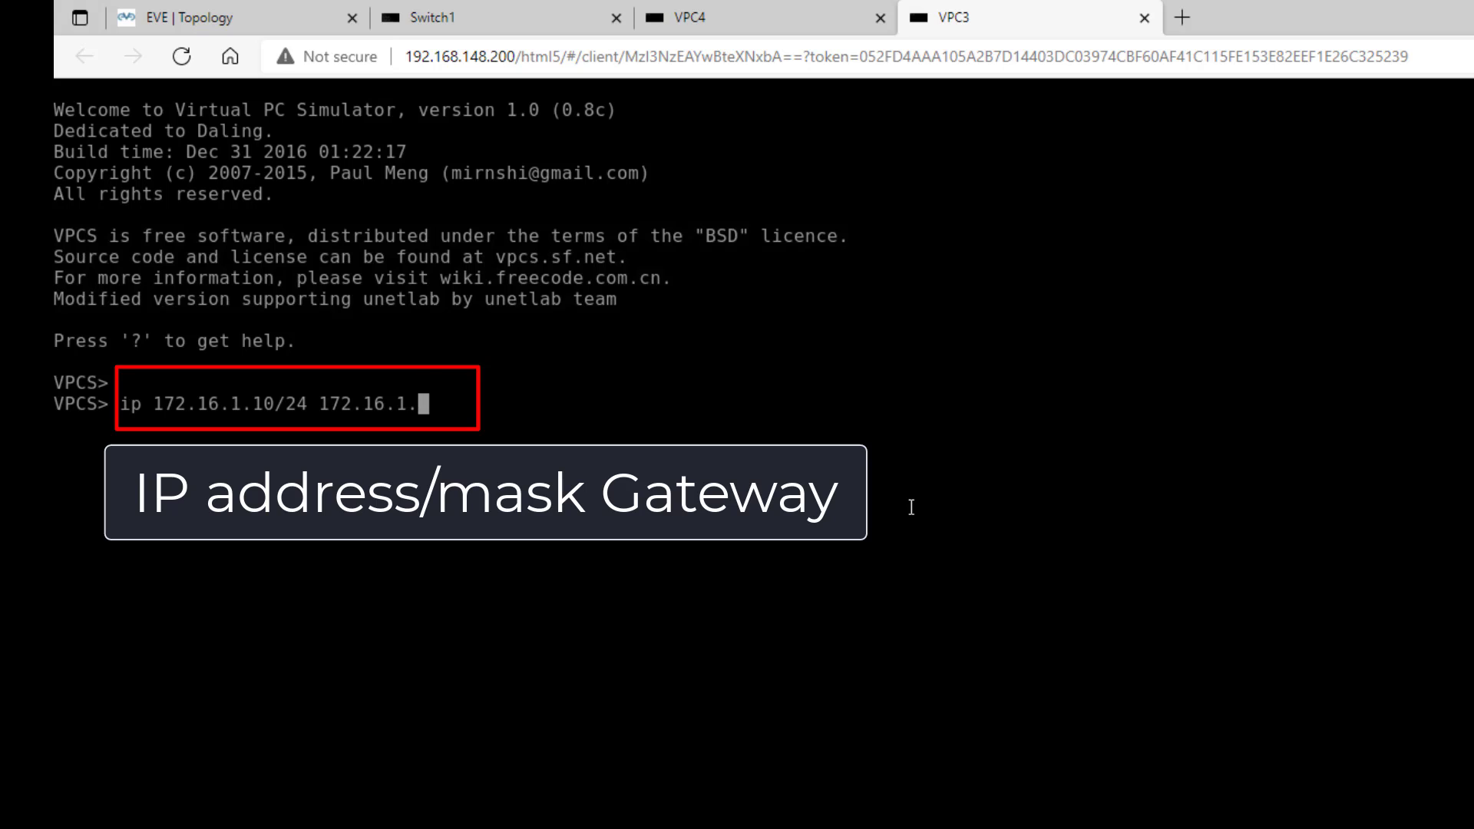
type("1")
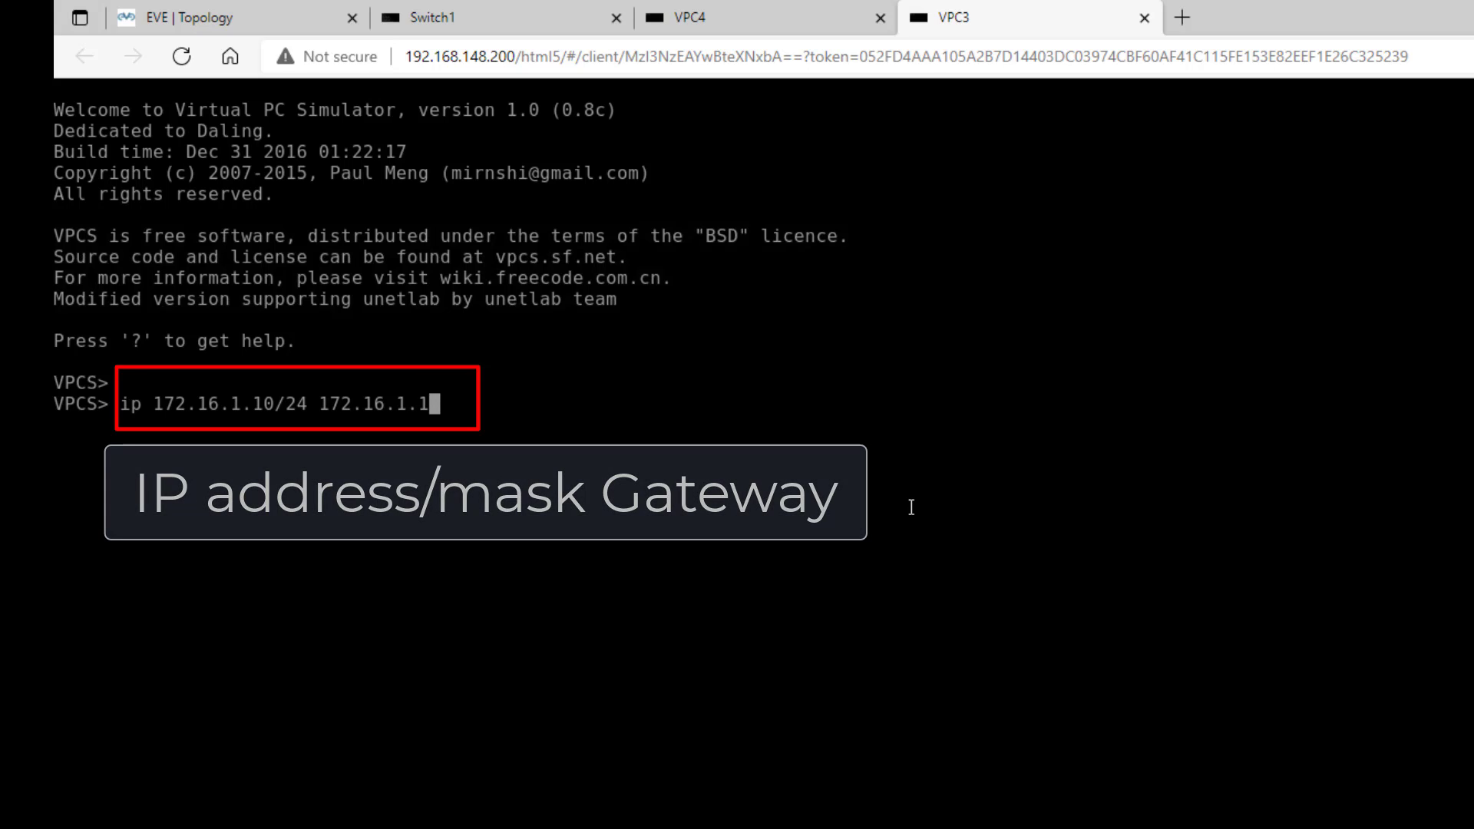
key("Return")
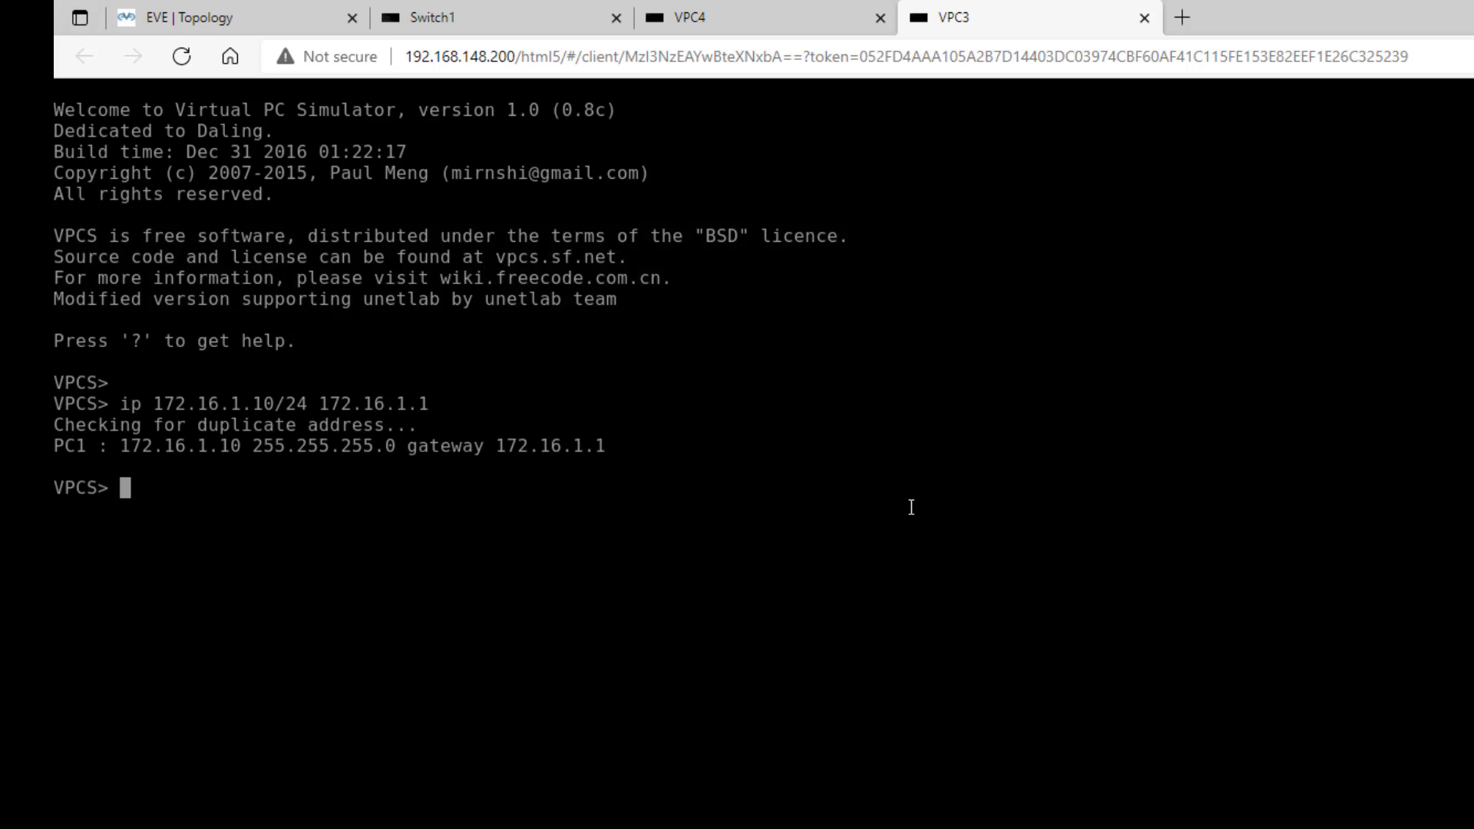
- Assign VPC4 the address 172.16.1.11/24 with gateway 172.16.1.1
left_click(746, 22)
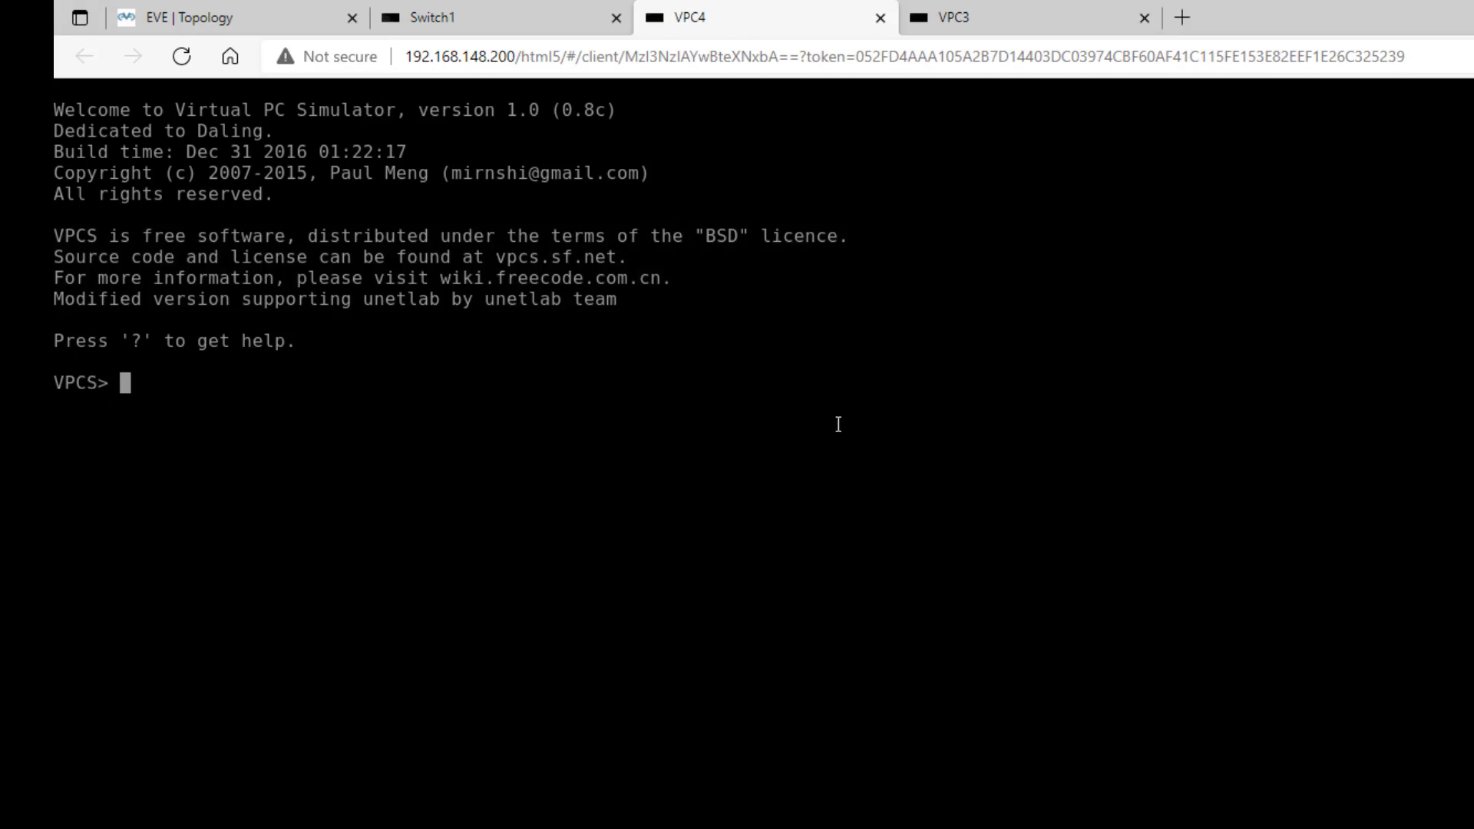
type("ip 172.16.1.")
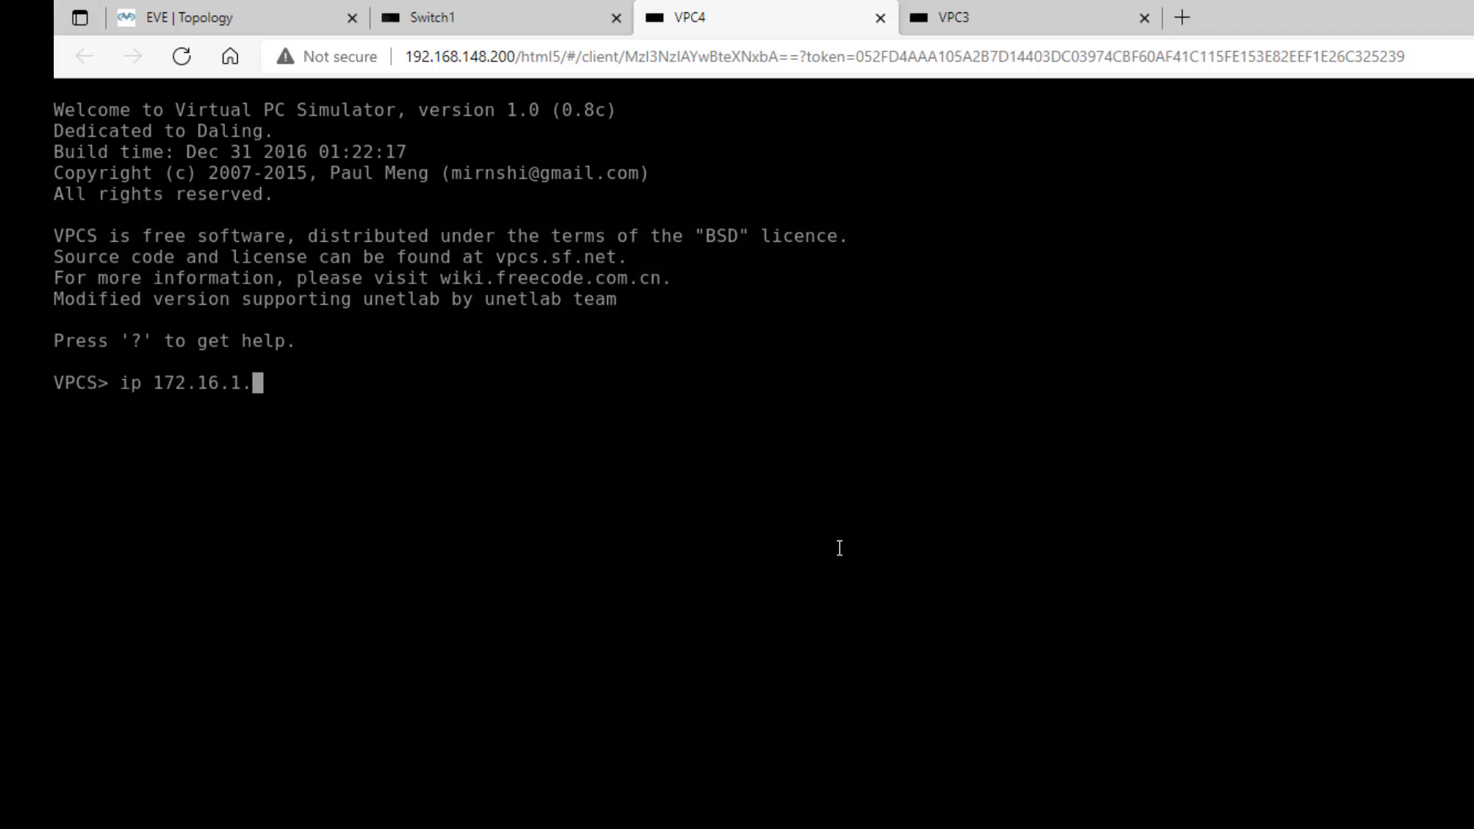
type("11/24 172.16.1.1")
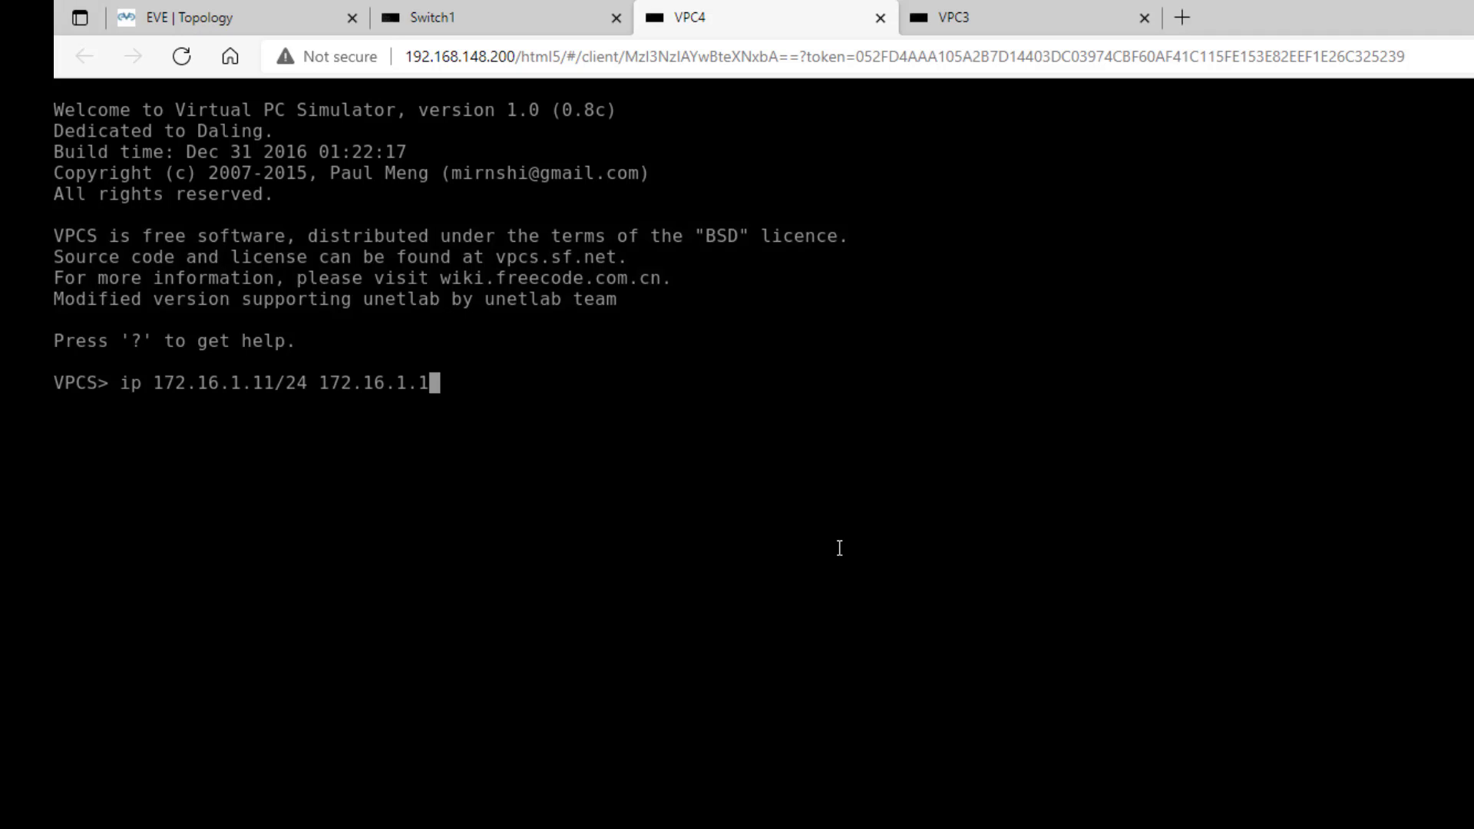
key("Return")
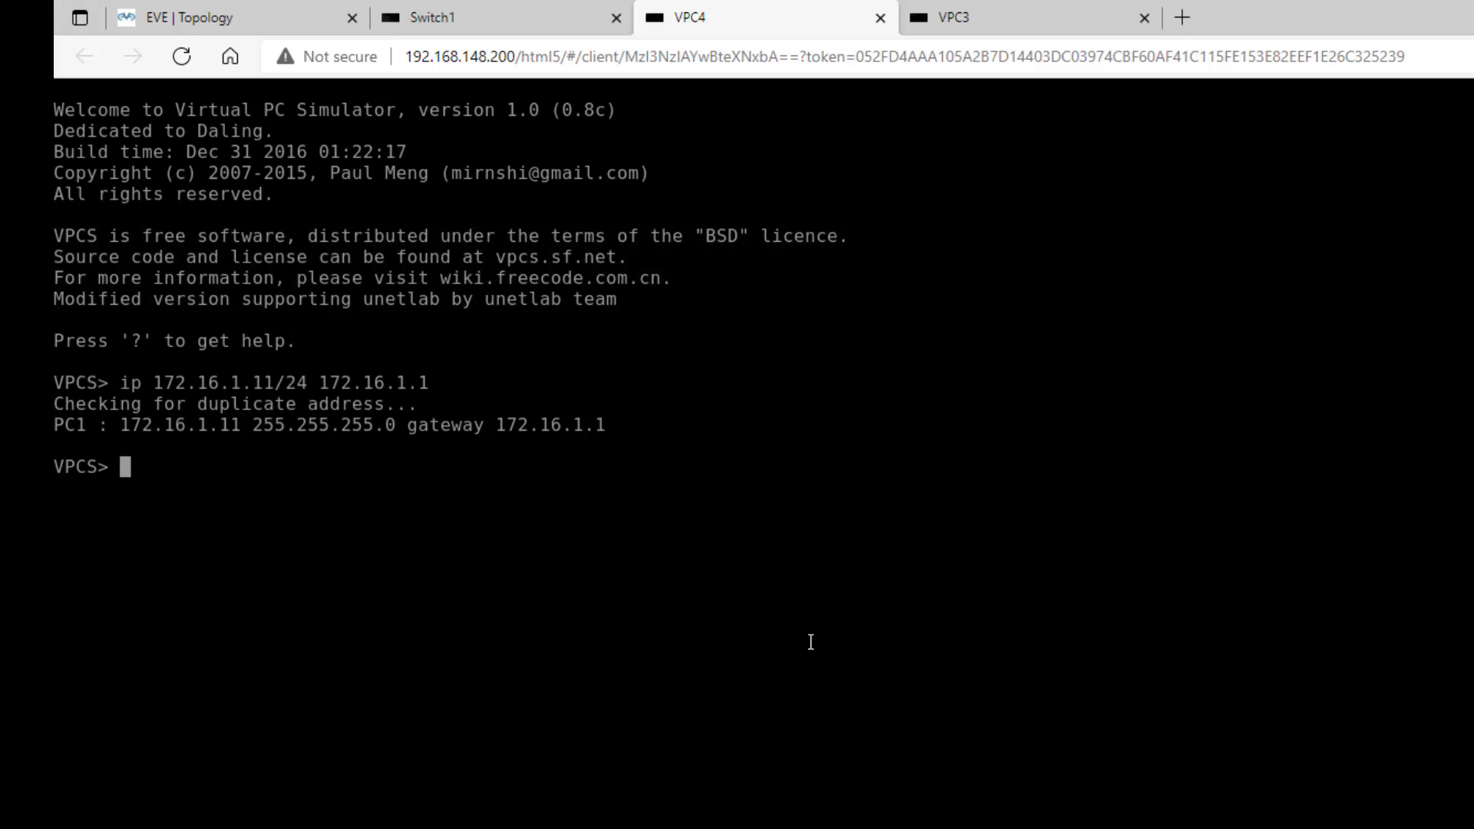
- Ping 172.16.1.10 from VPC4, stop after the replies, and close VPC4's console tab
type("ping 172.16.1.10")
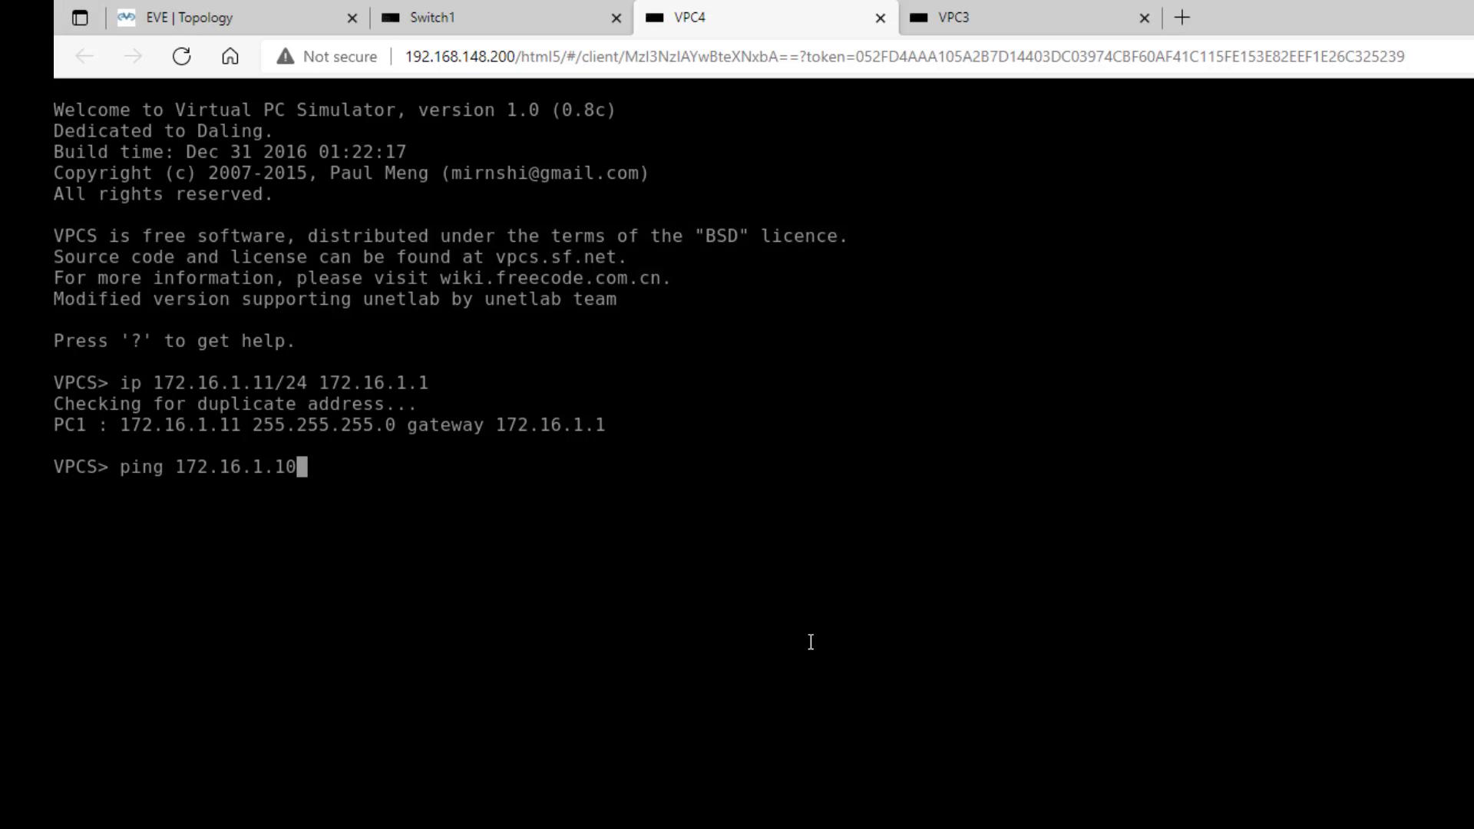
key("Return")
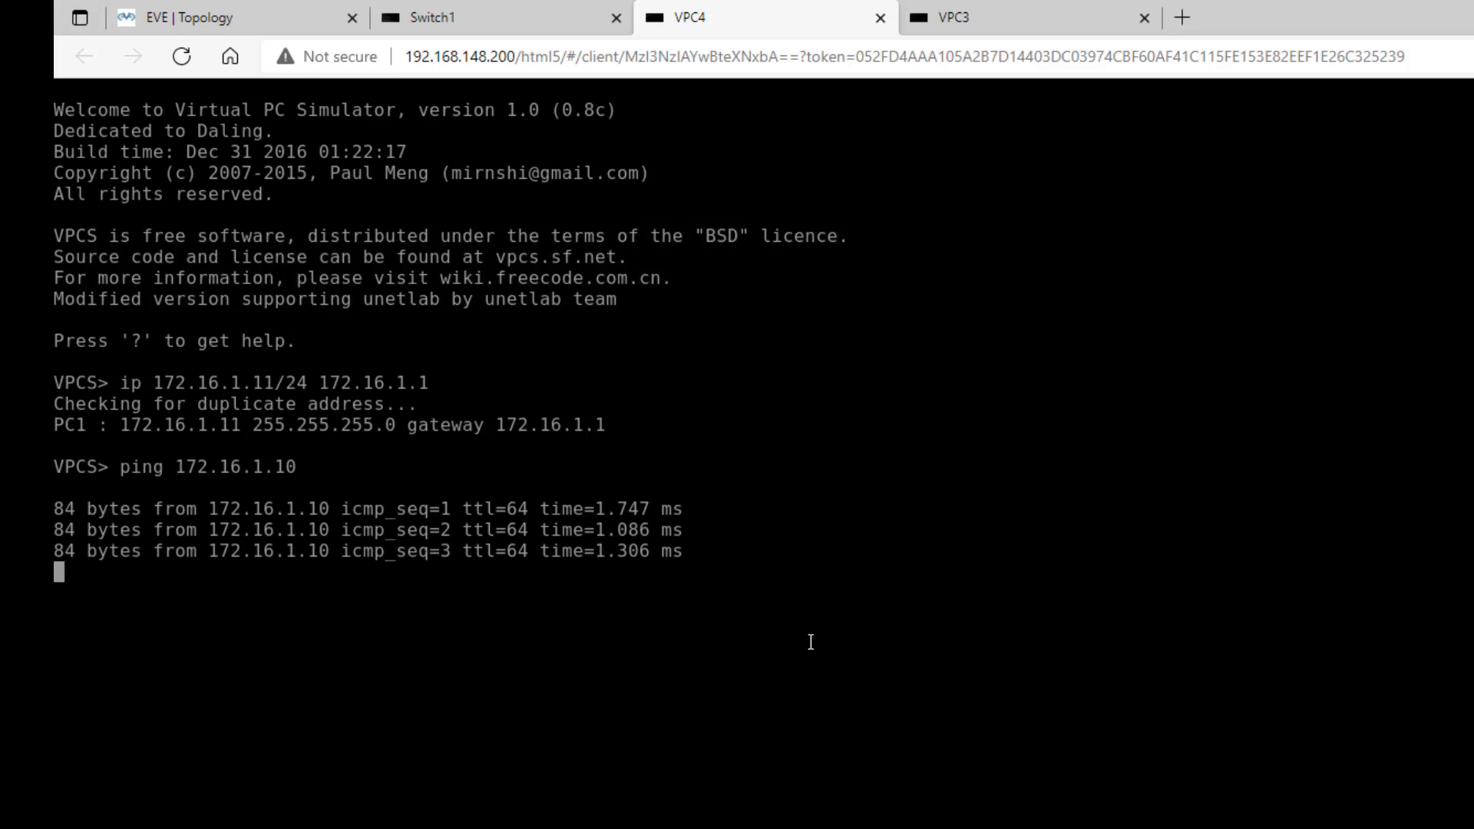
key("ctrl+c")
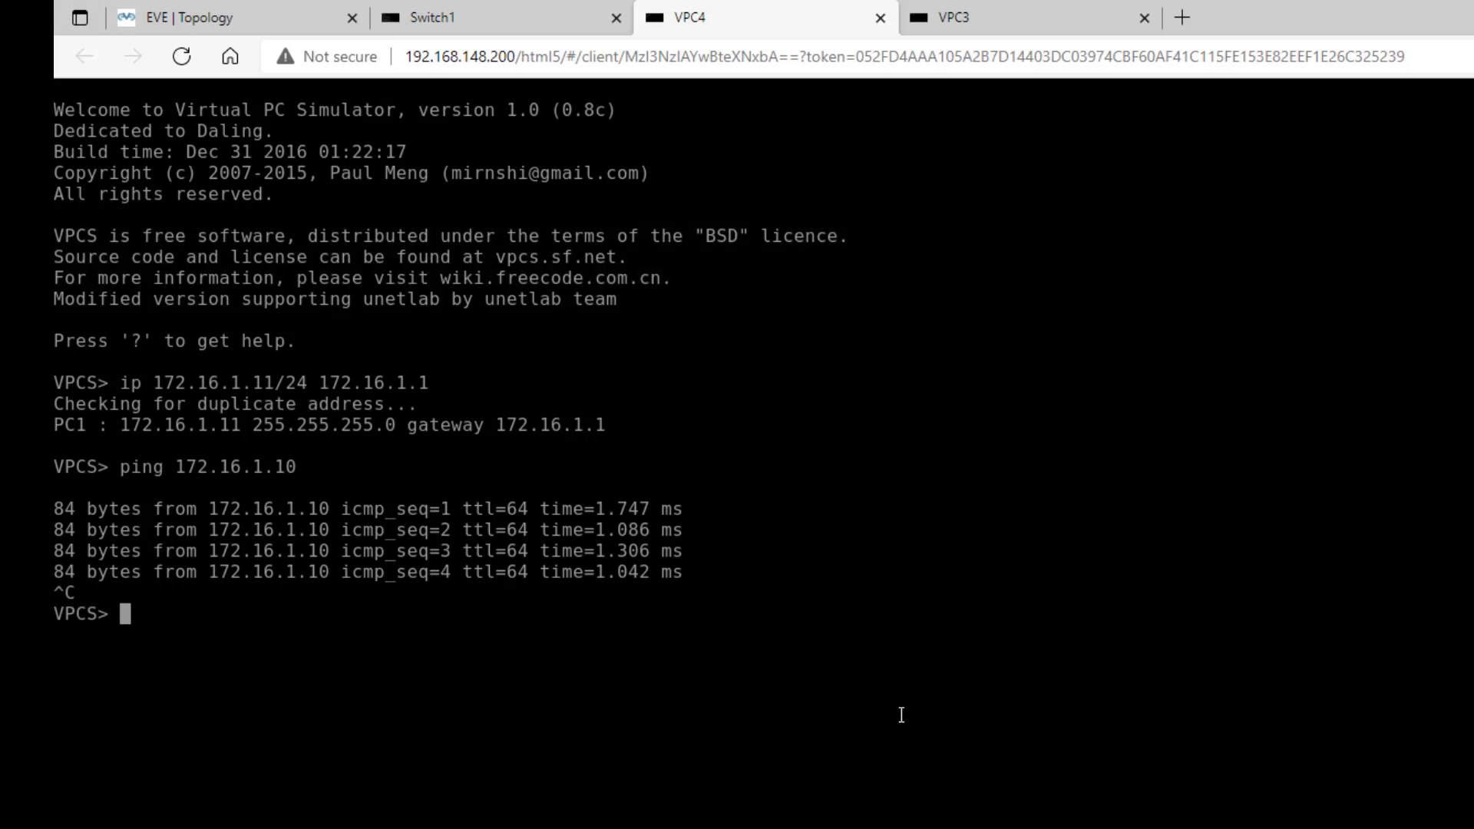
left_click(880, 18)
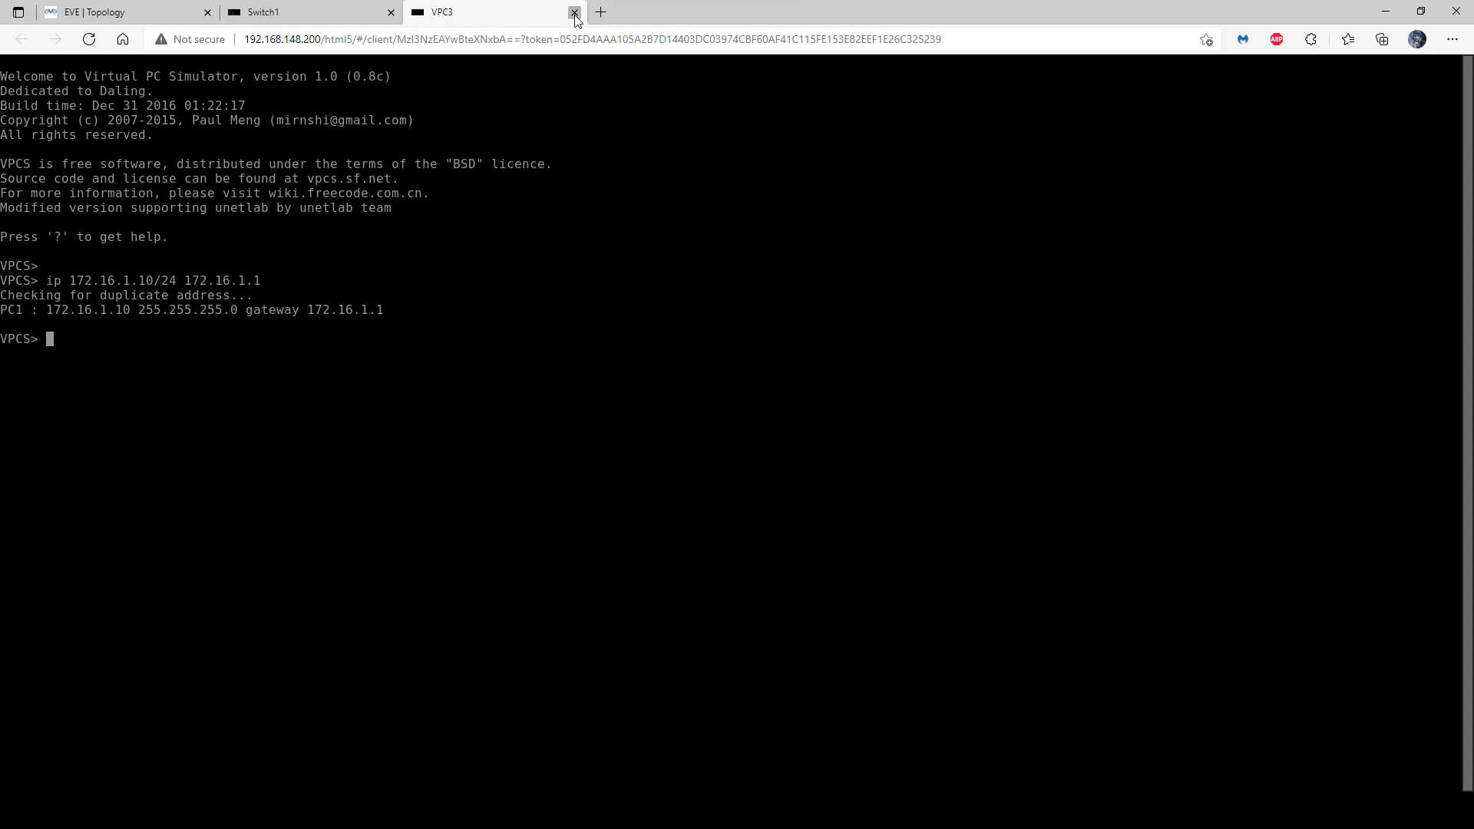
- Close the VPC3 console, rename Switch1 to SW1 and turn off console logging
left_click(574, 12)
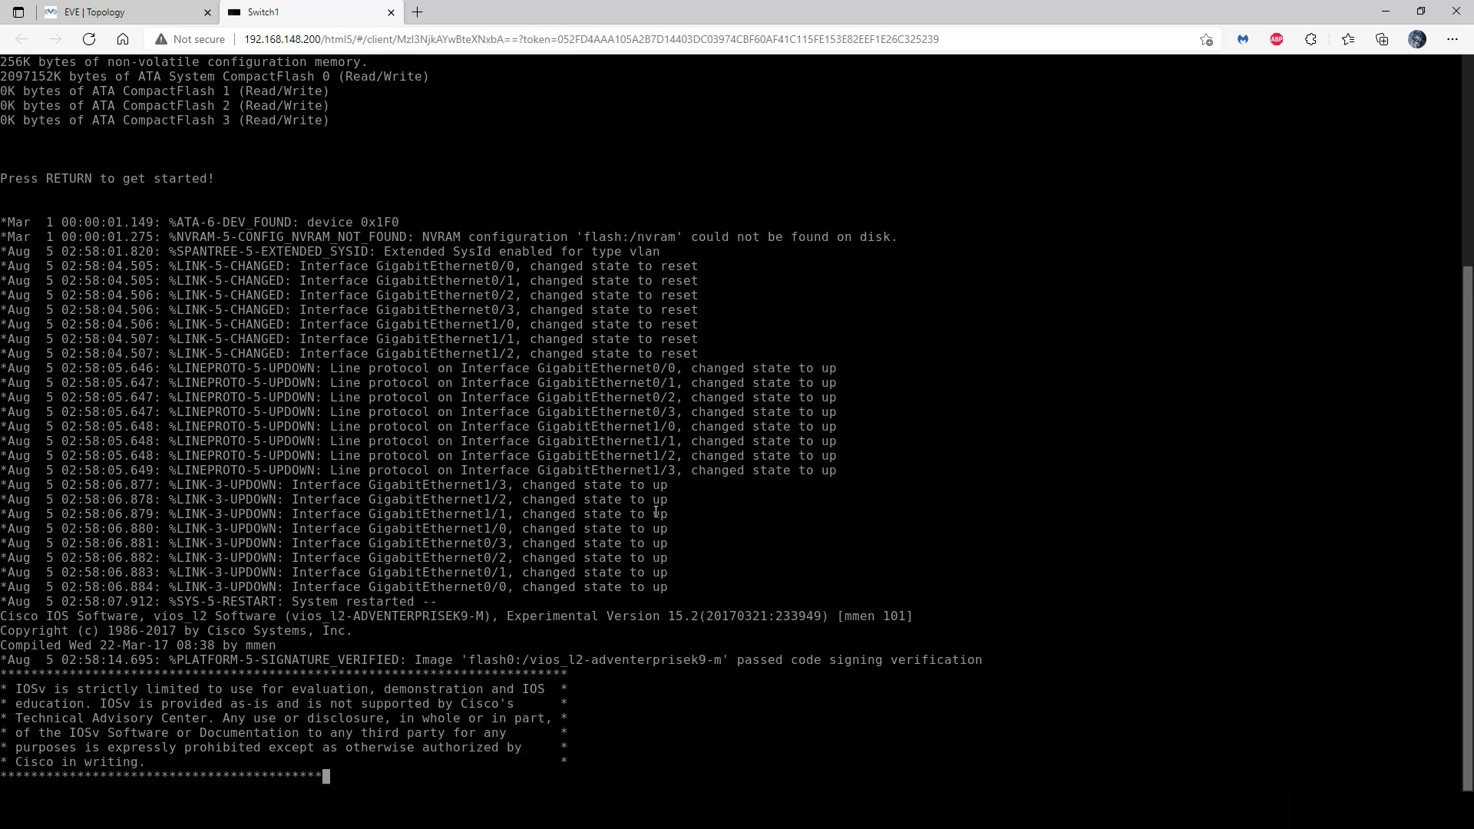
key("Return")
key("Return")
key("Return")
type("en")
key("Return")
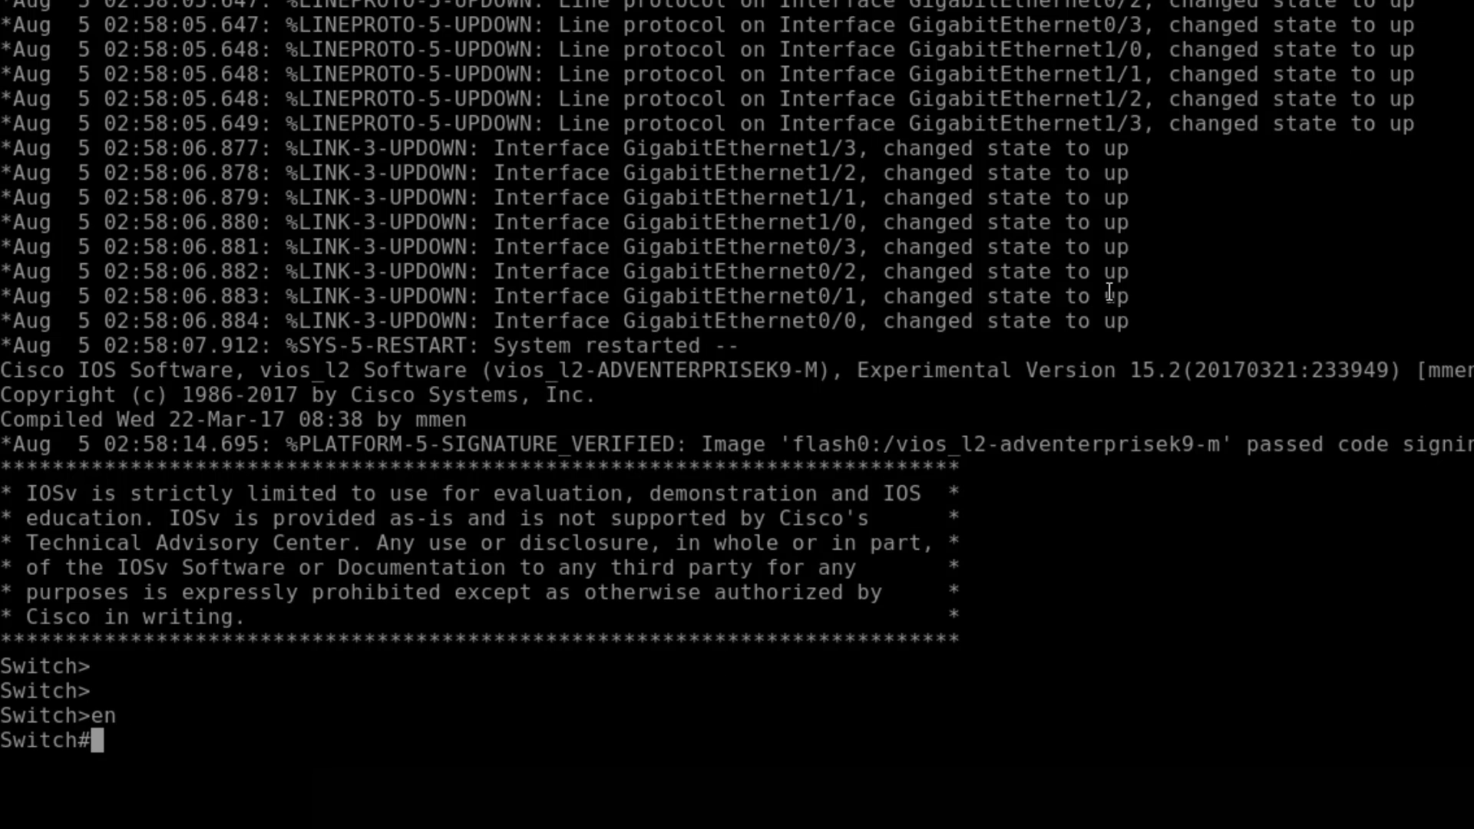
type("conf t")
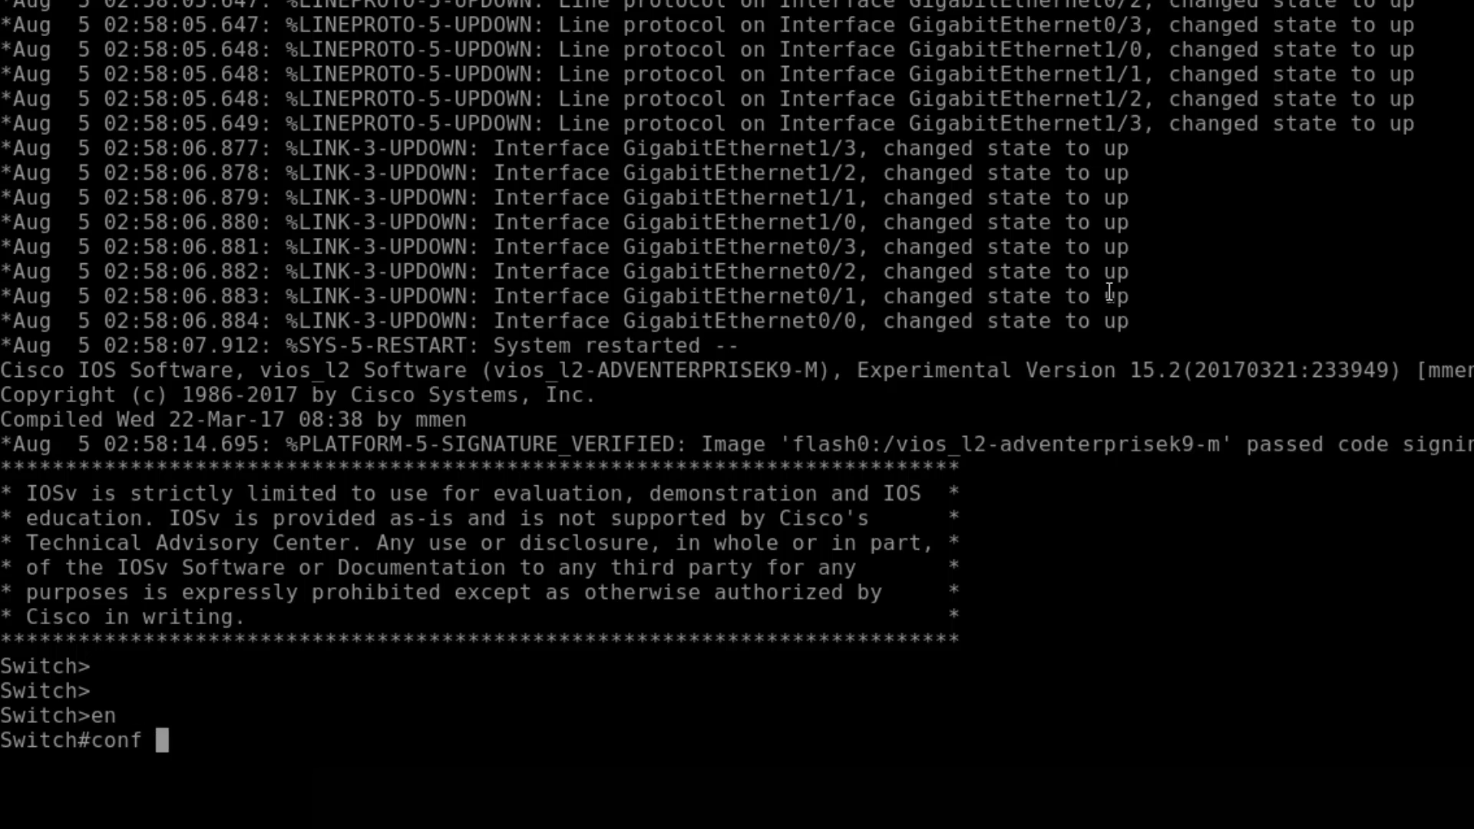
key("Return")
type("hostna")
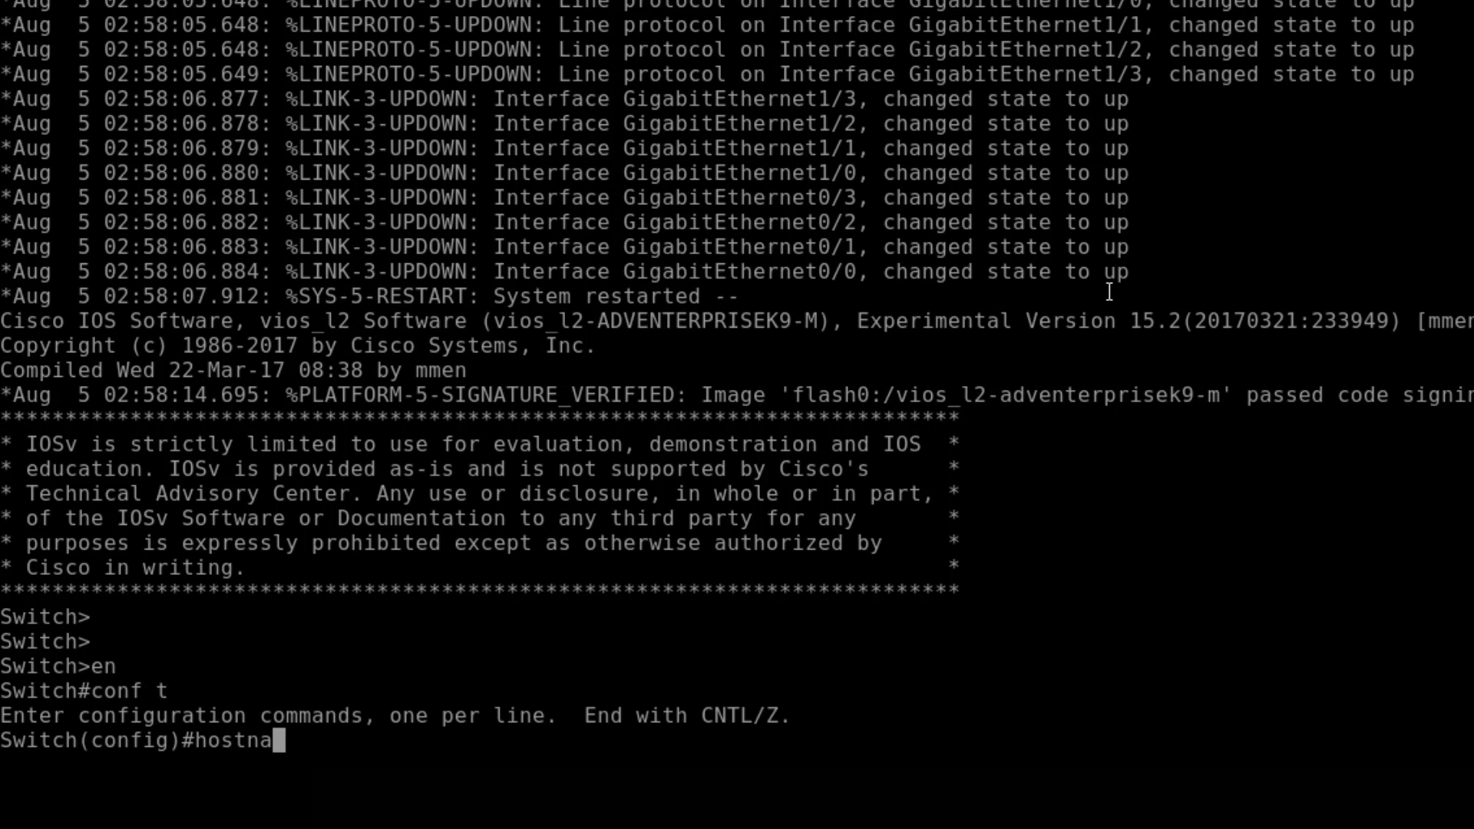
type("me SW")
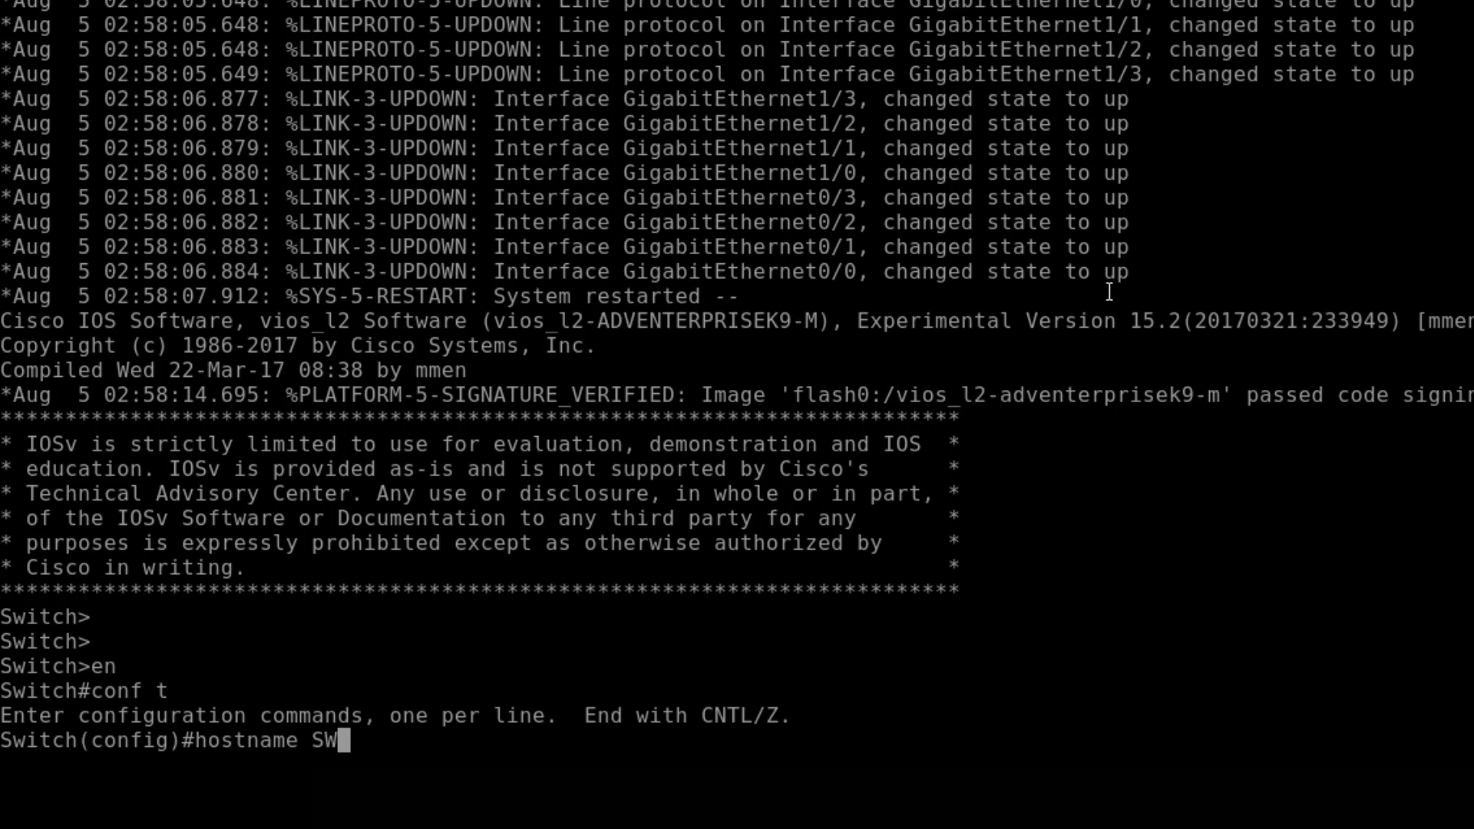
type("1")
key("Return")
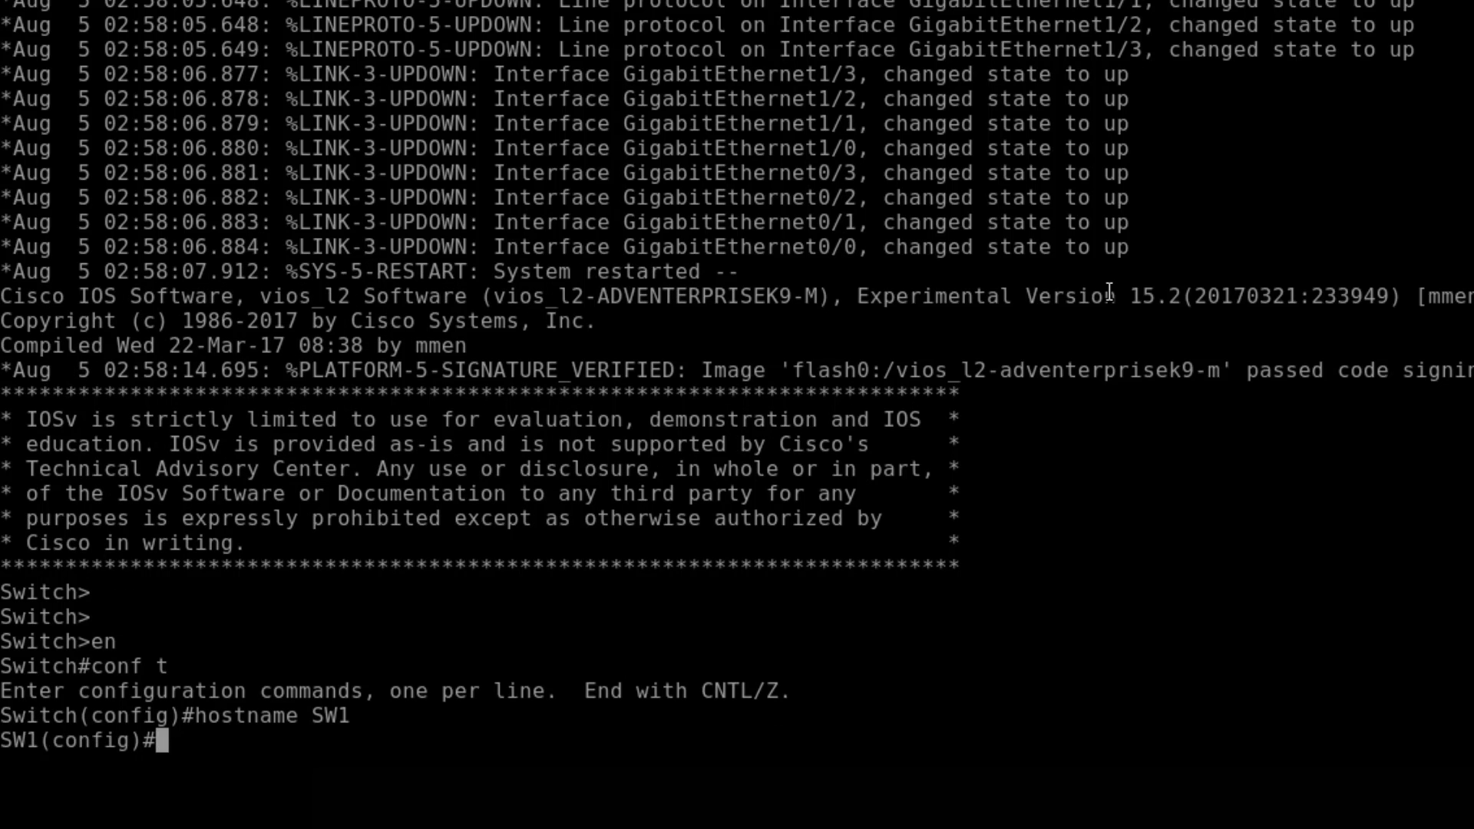
type("no logging ")
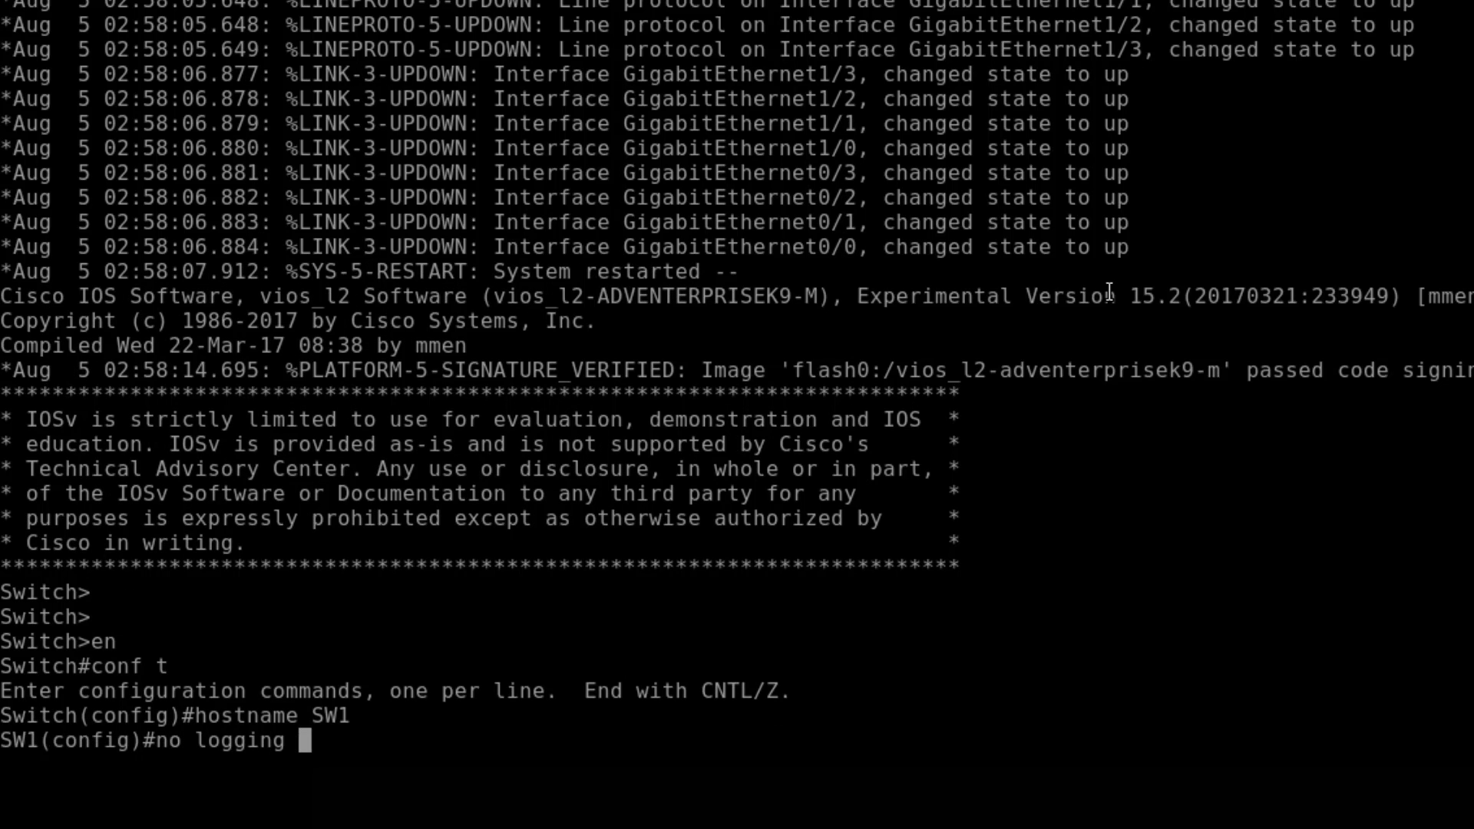
type("con")
key("Return")
key("Return")
key("Return")
key("Return")
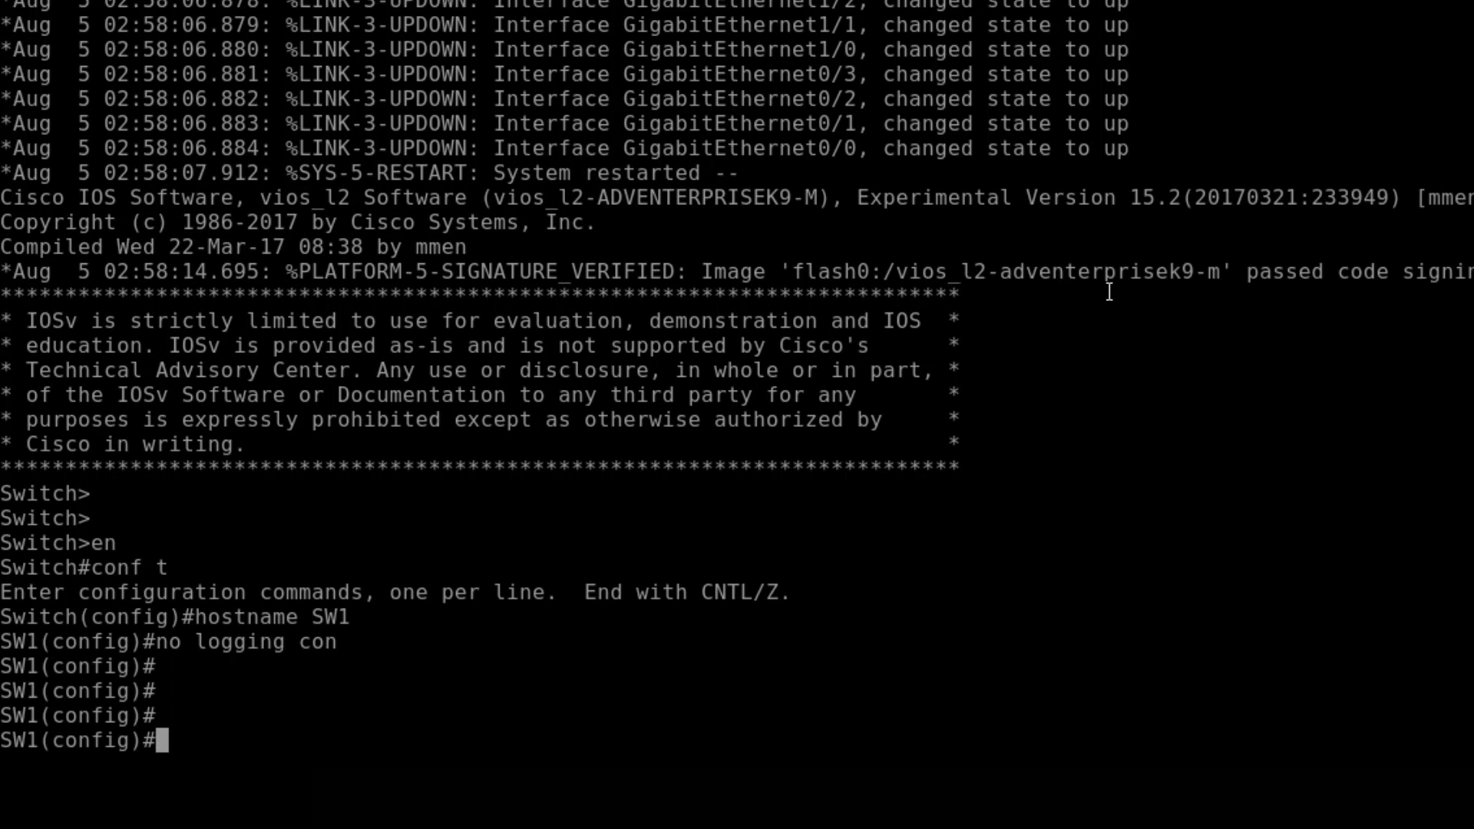
- Create local user admin with privilege 15 and a secret password
type("usernam")
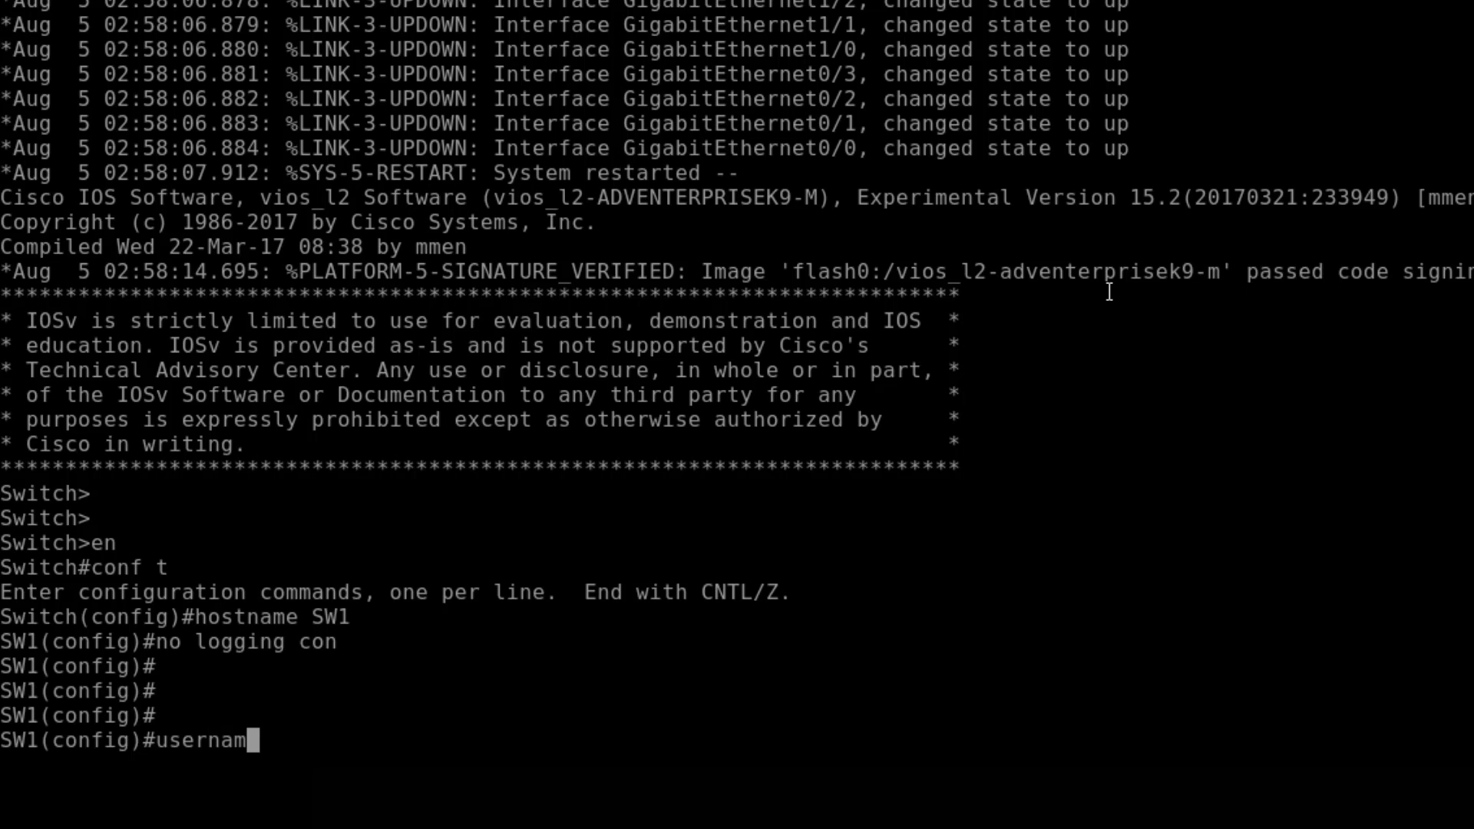
type("e admin pri")
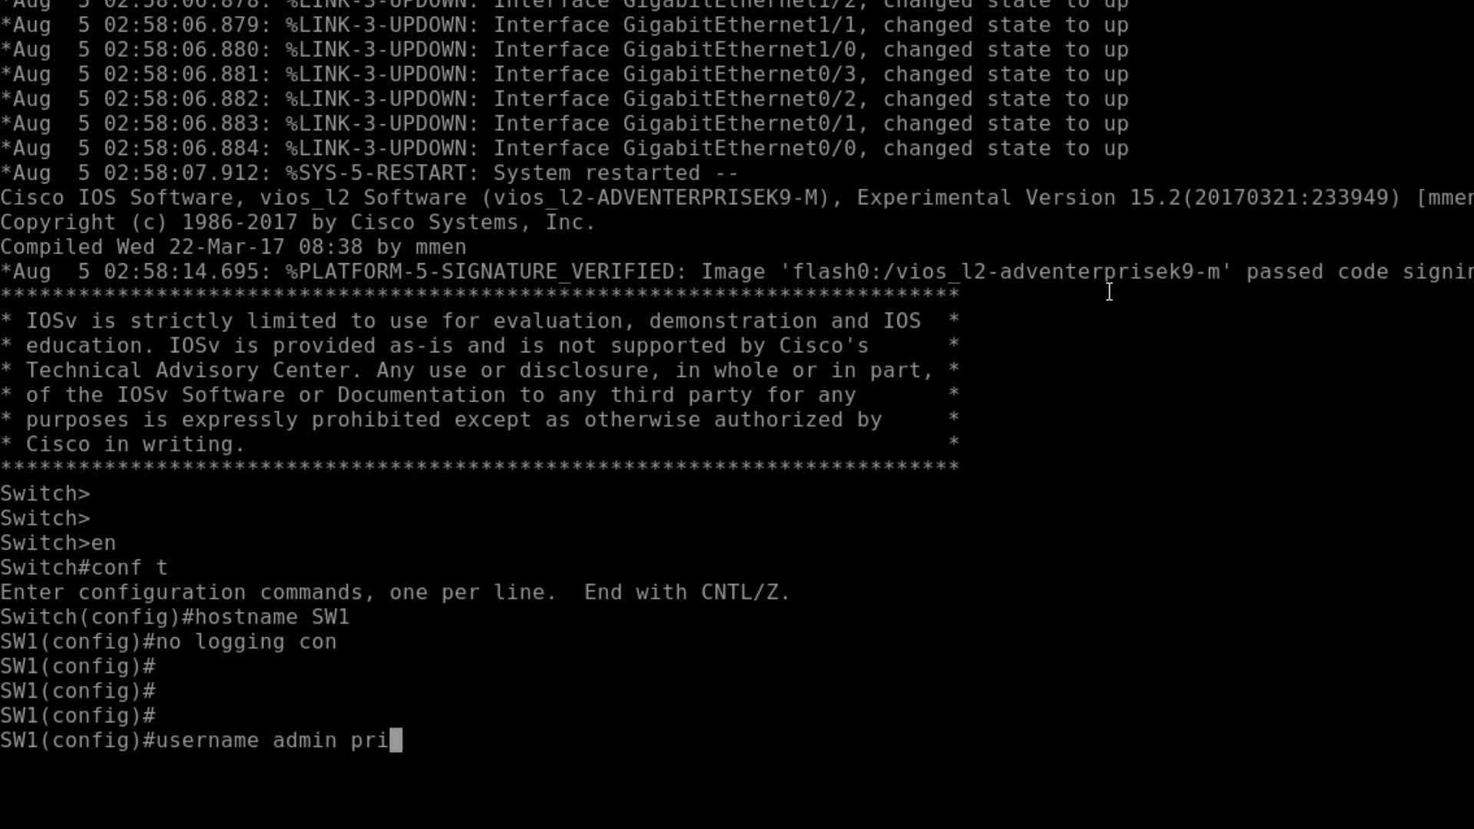
key("Tab")
type("15 ")
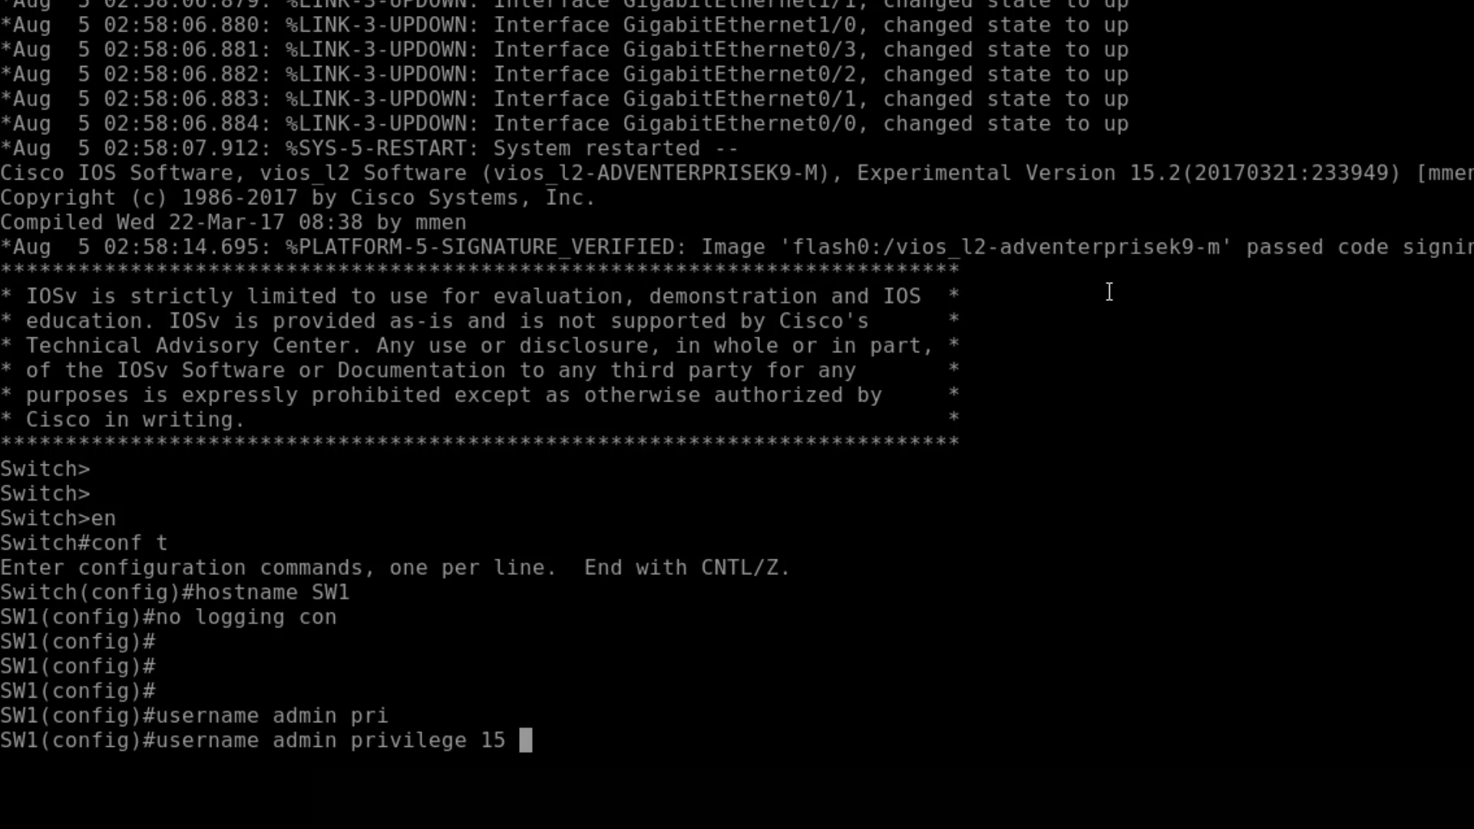
type("sec")
key("Tab")
type("cisco")
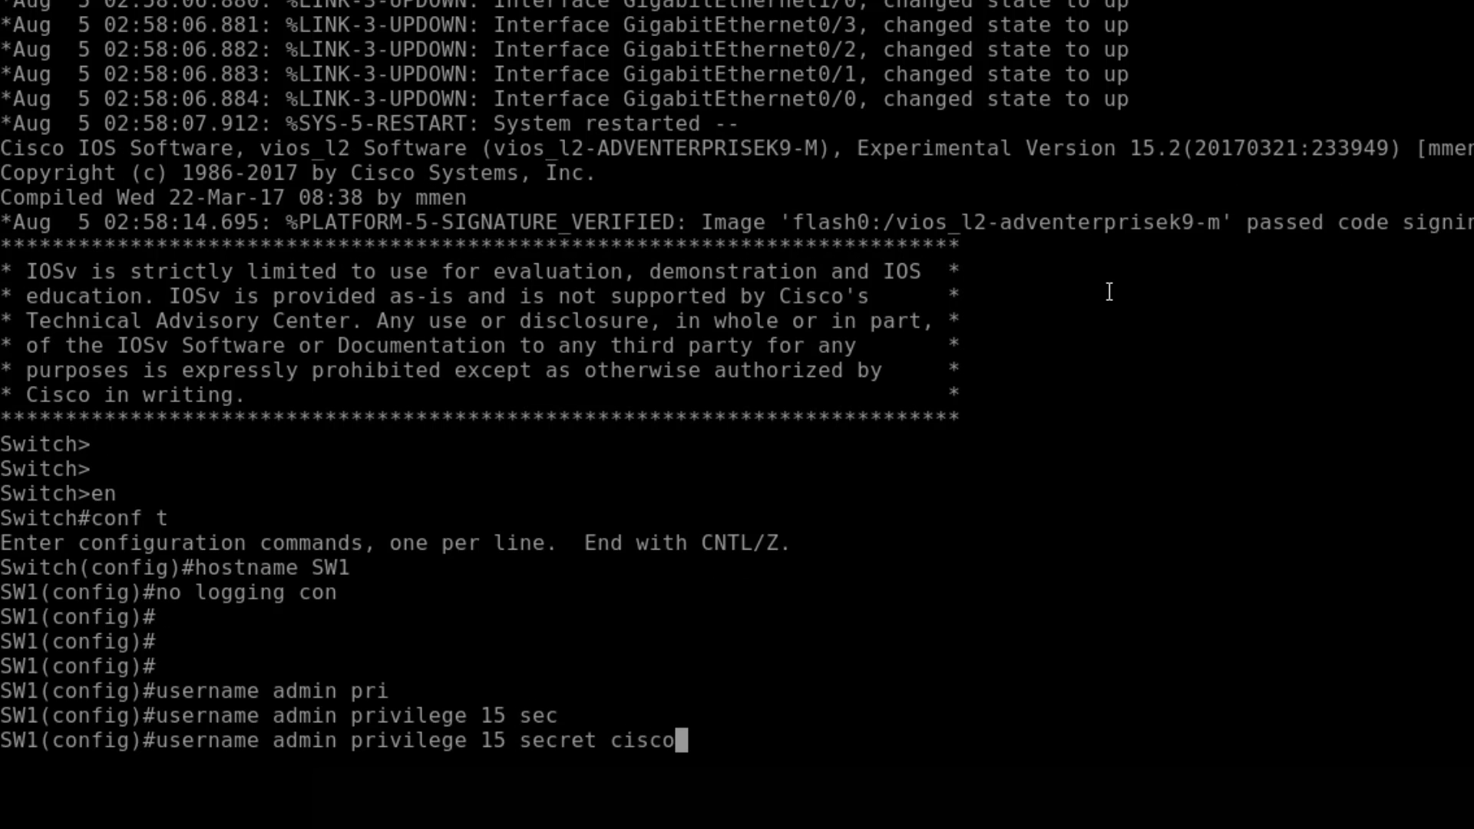
key("Return")
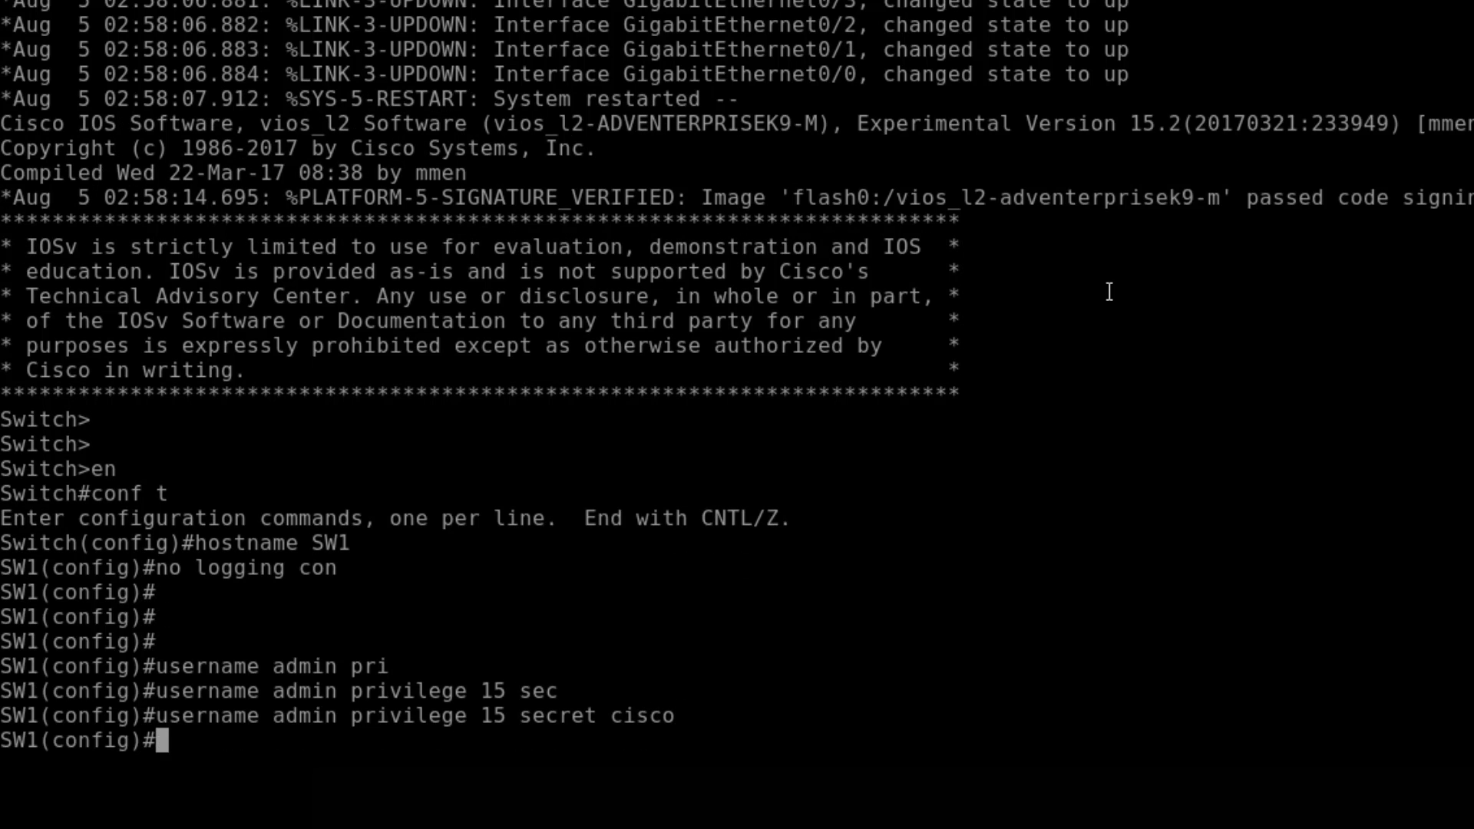
- Set VTY lines 0 4 to local login with telnet and ssh transport input
type("line vt")
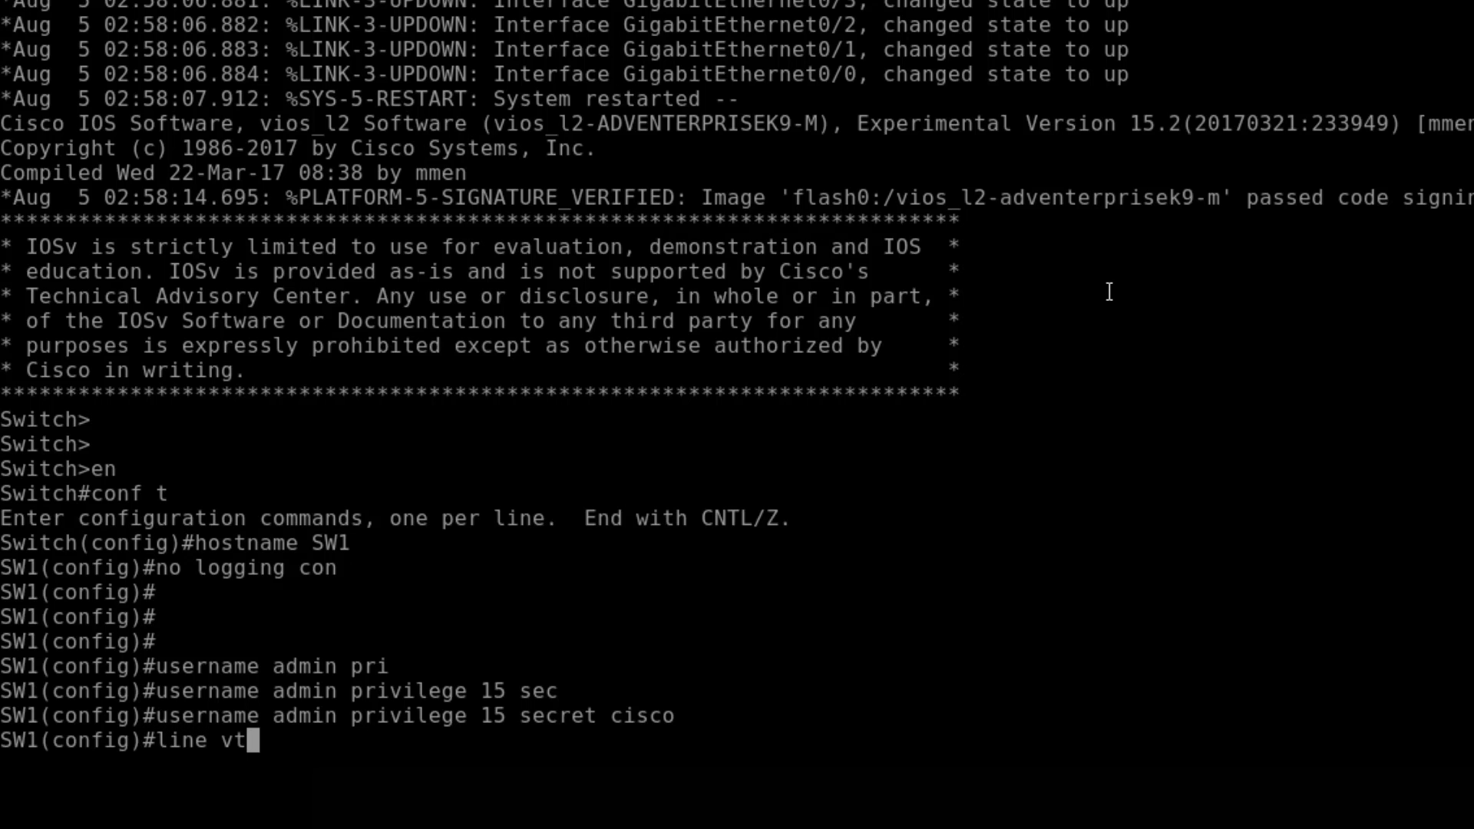
type("y 0 4")
key("Return")
type("login local")
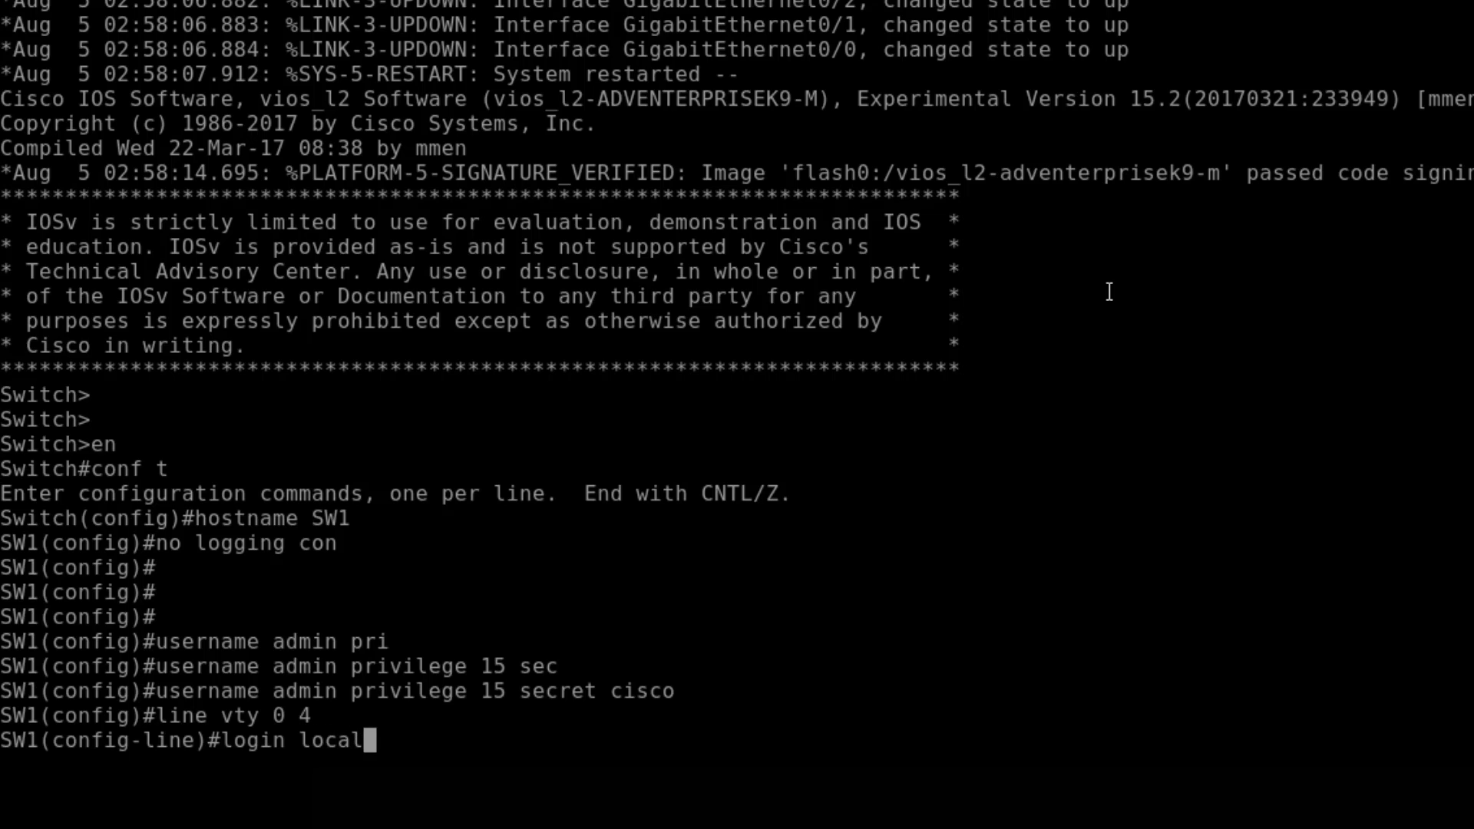
key("Return")
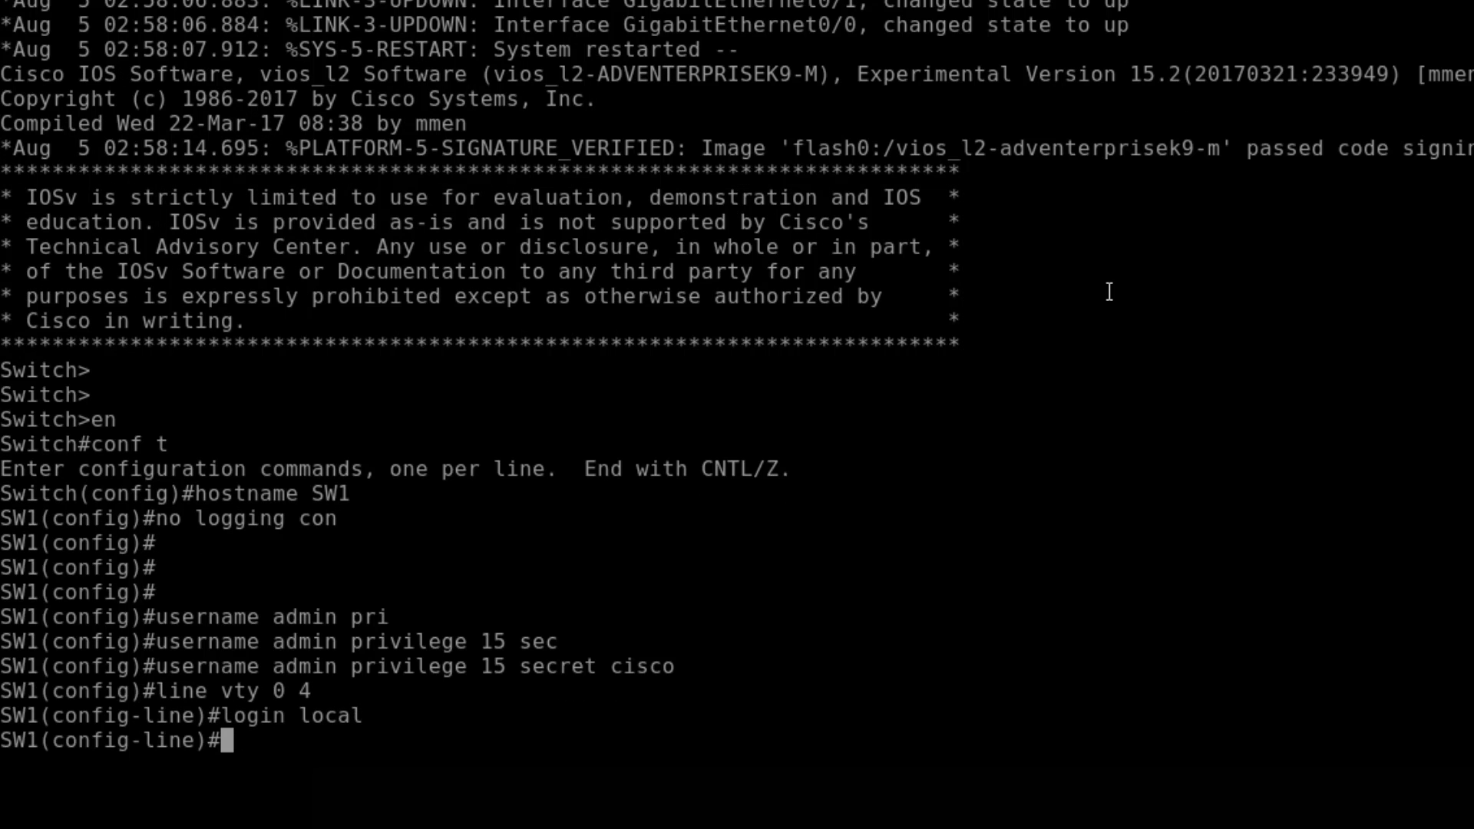
type("trans")
key("Tab")
type("in")
key("Tab")
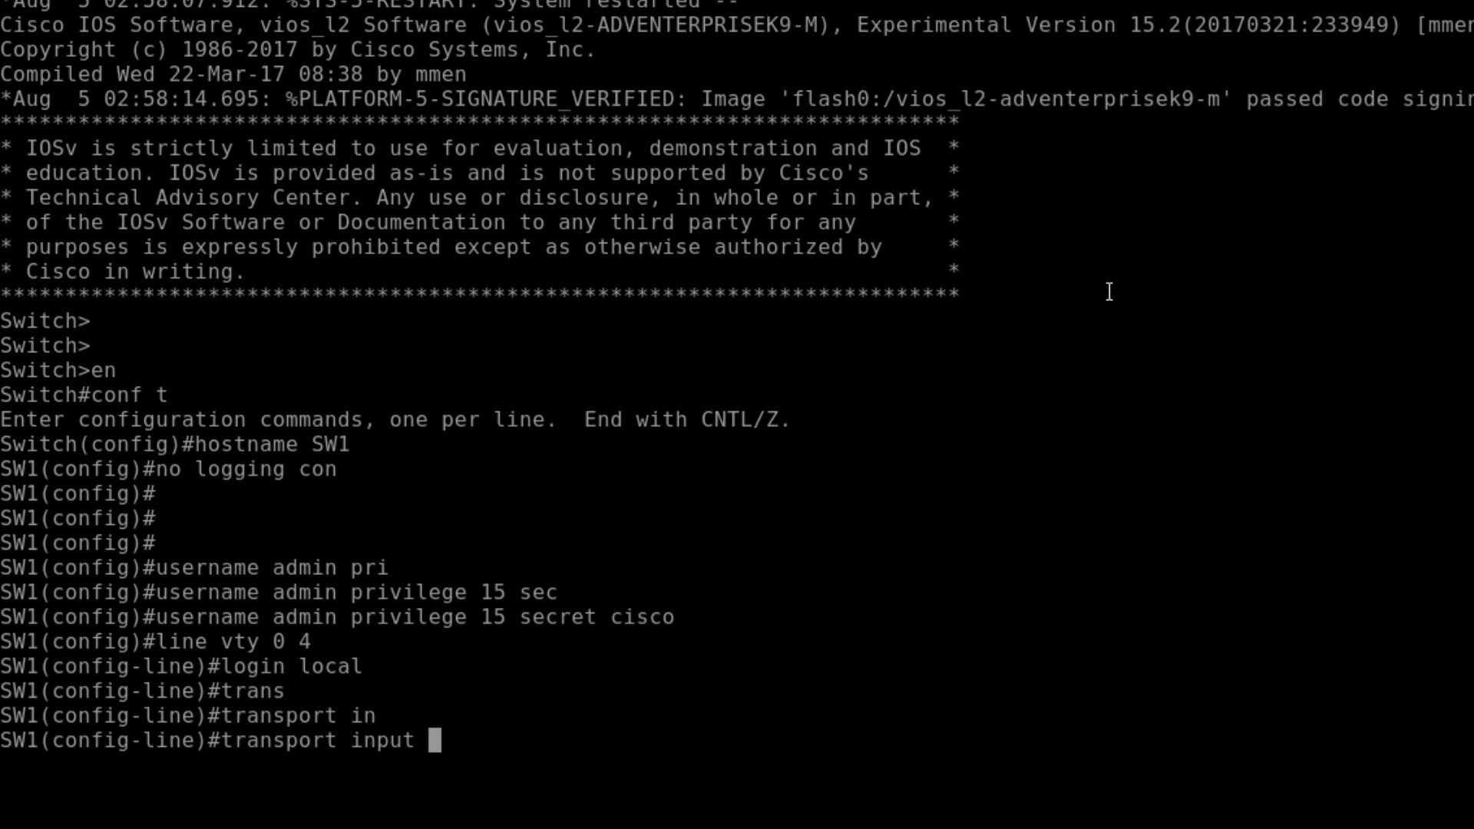
type("?")
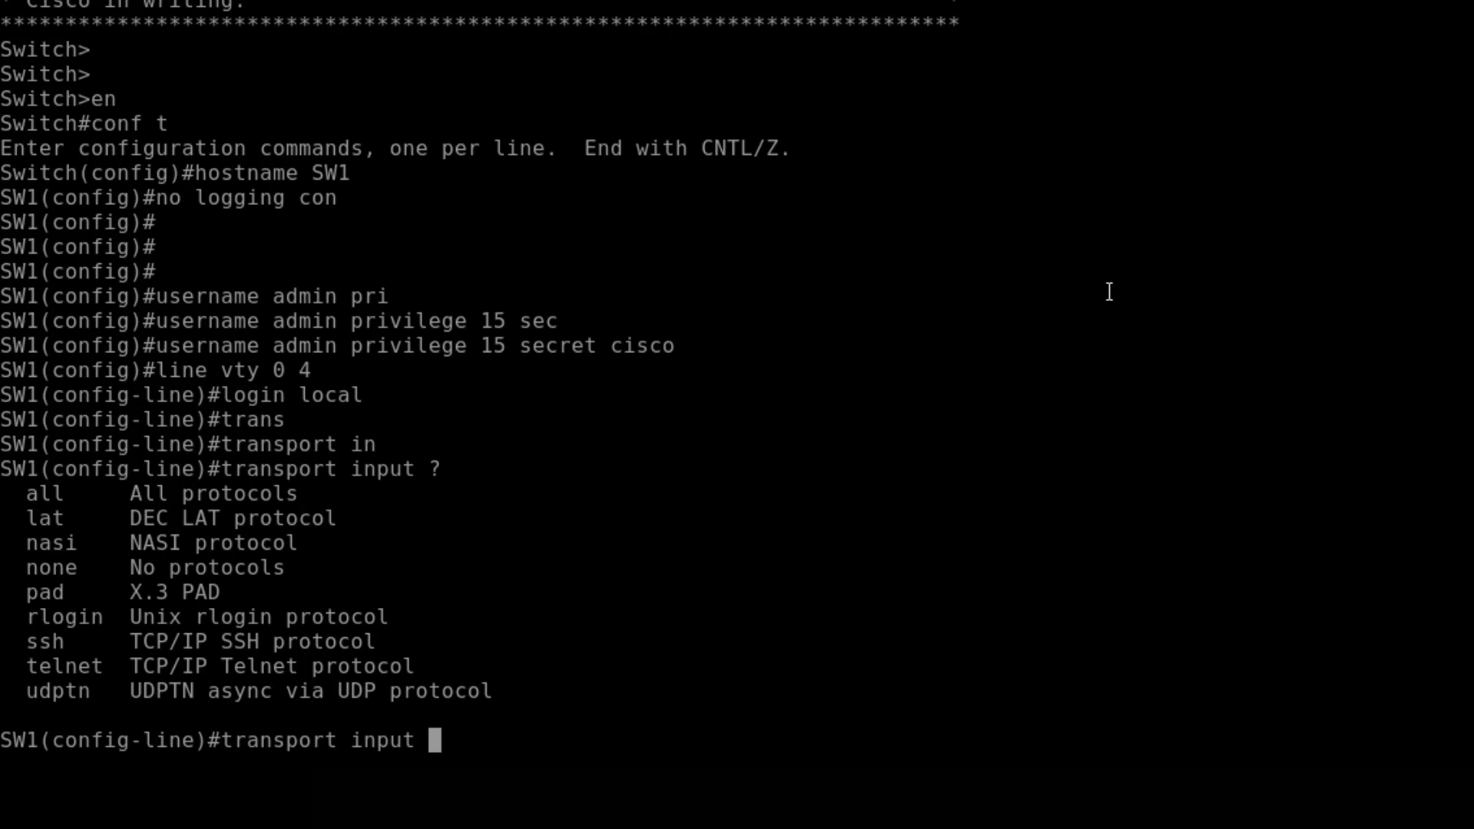
type("telnet ")
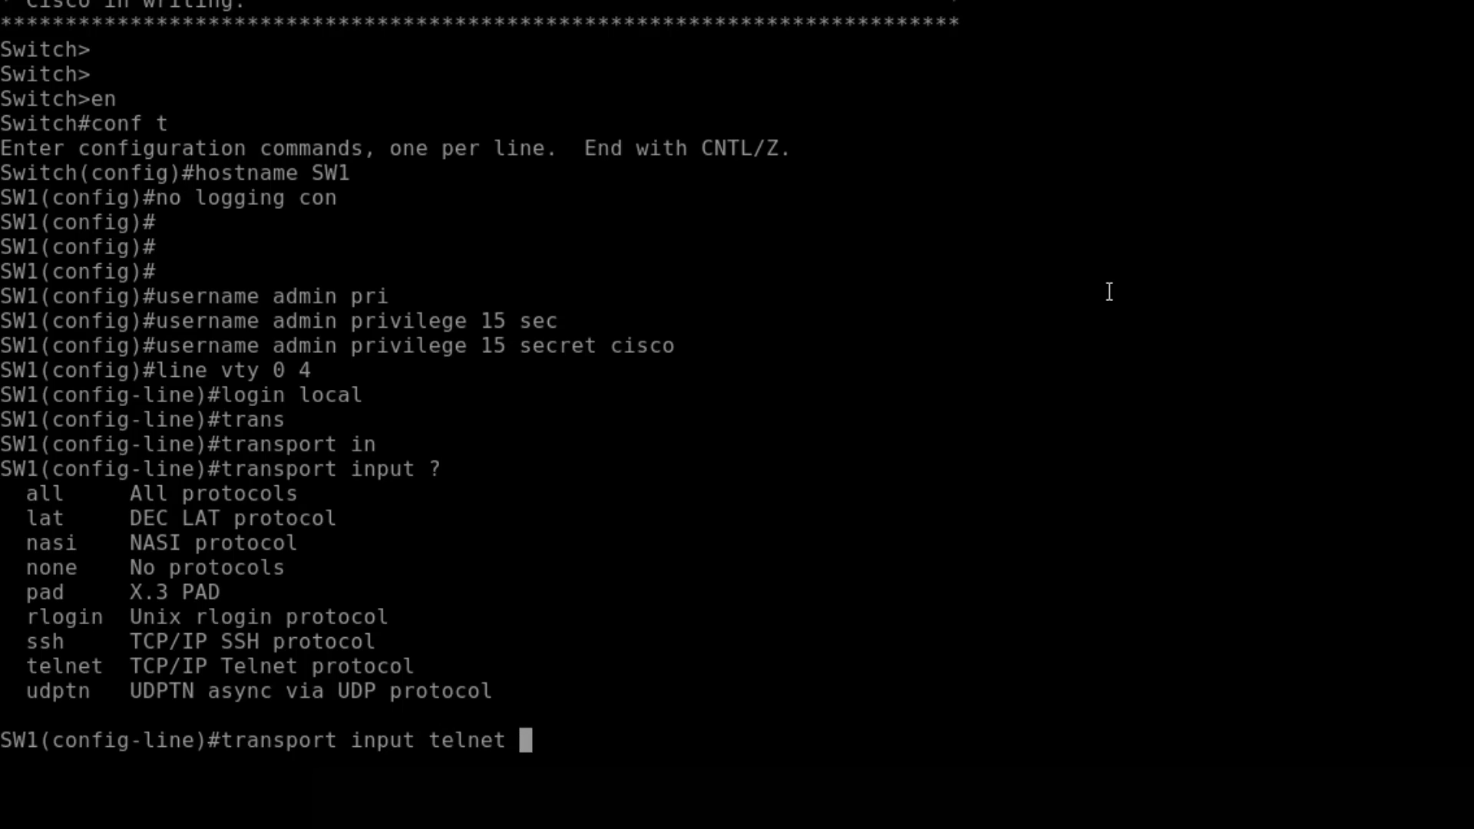
type("ssh")
key("Return")
type("exit")
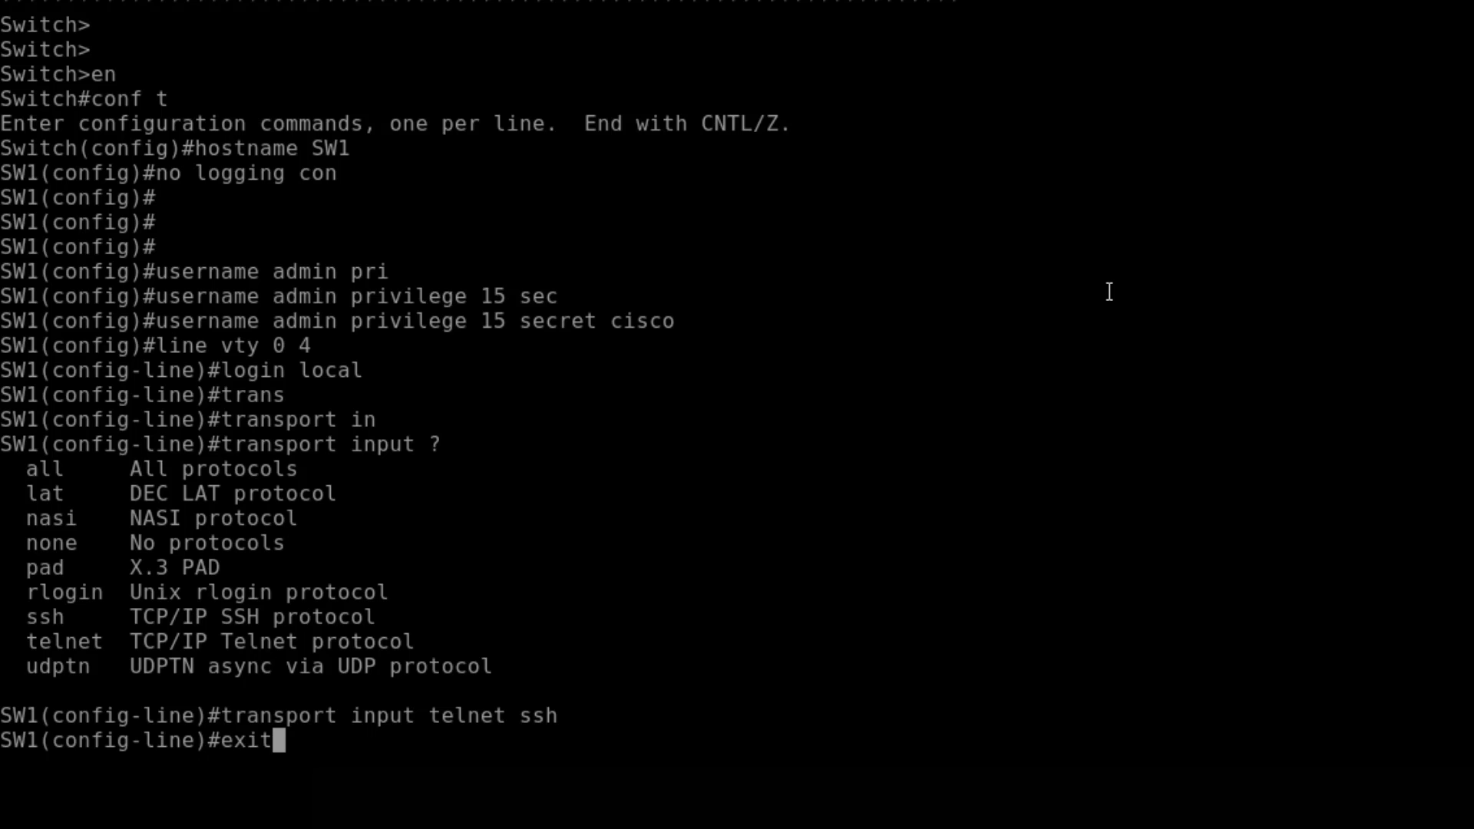
key("Return")
key("Return")
key("Return")
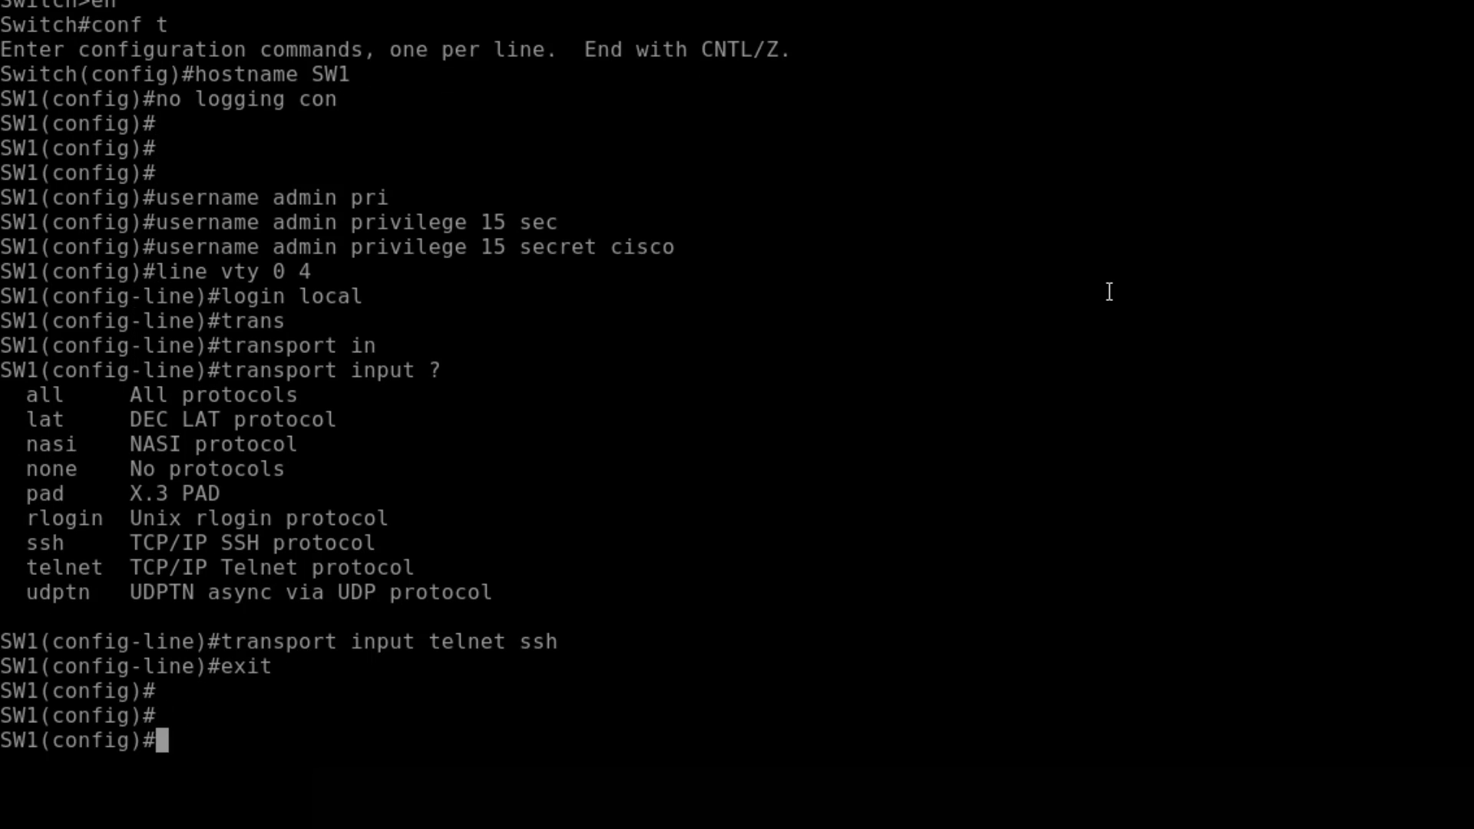
- Enable interface VLAN 1 with address 172.16.1.2 255.255.255.0
type("int vlan 1")
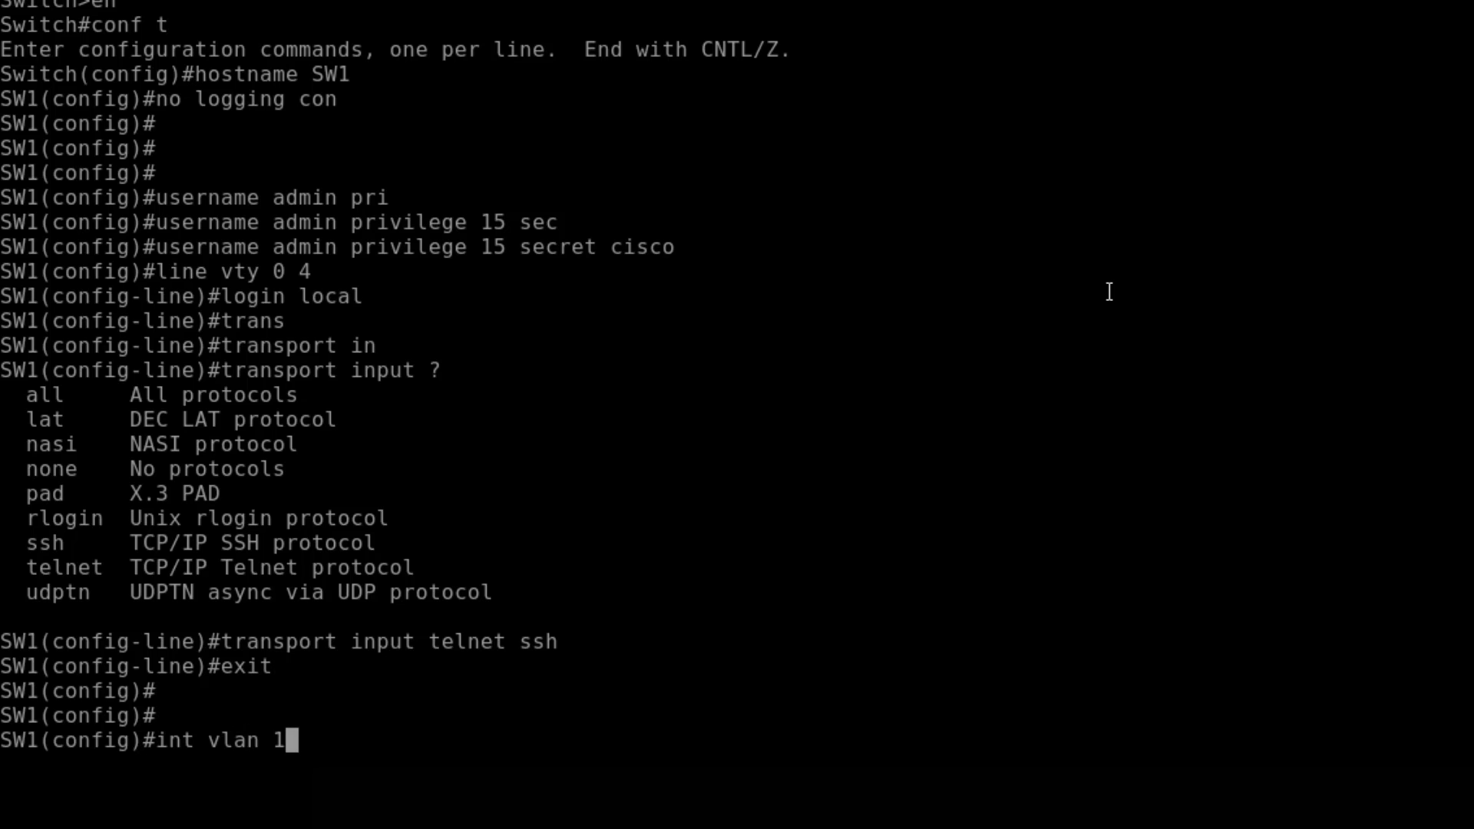
key("Return")
type("no shut")
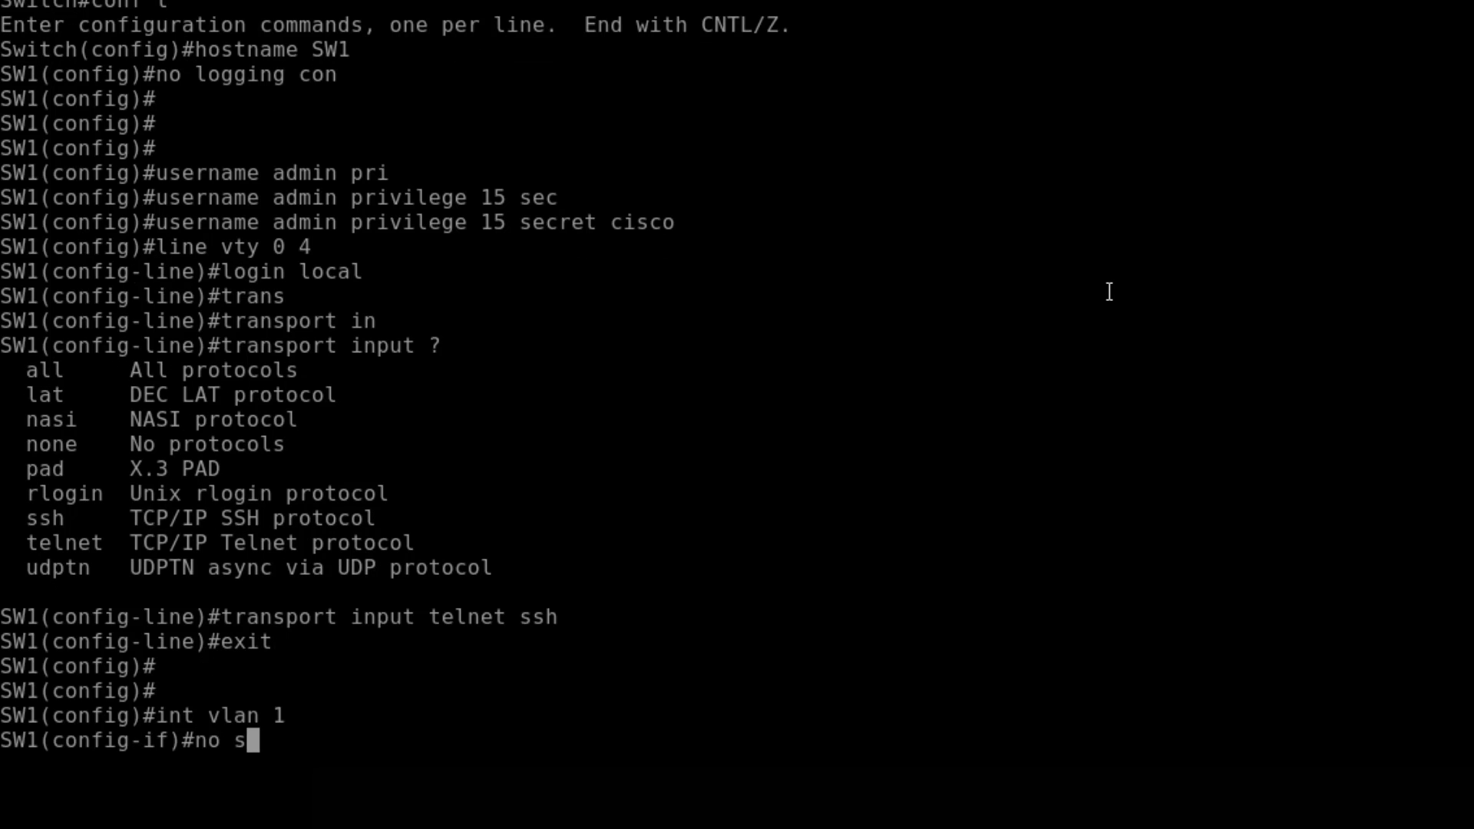
key("Return")
type("ip add")
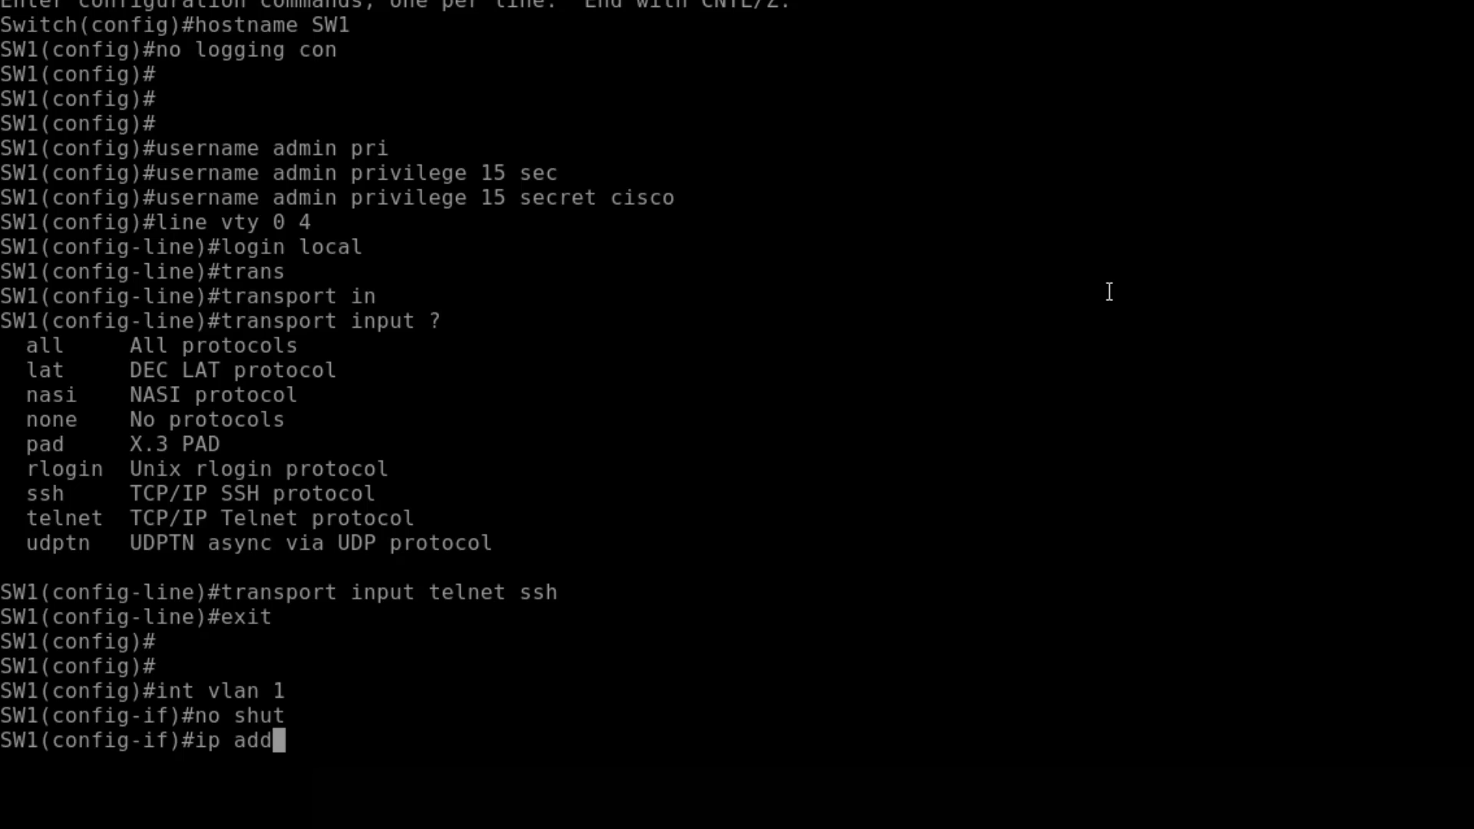
key("Tab")
type("17")
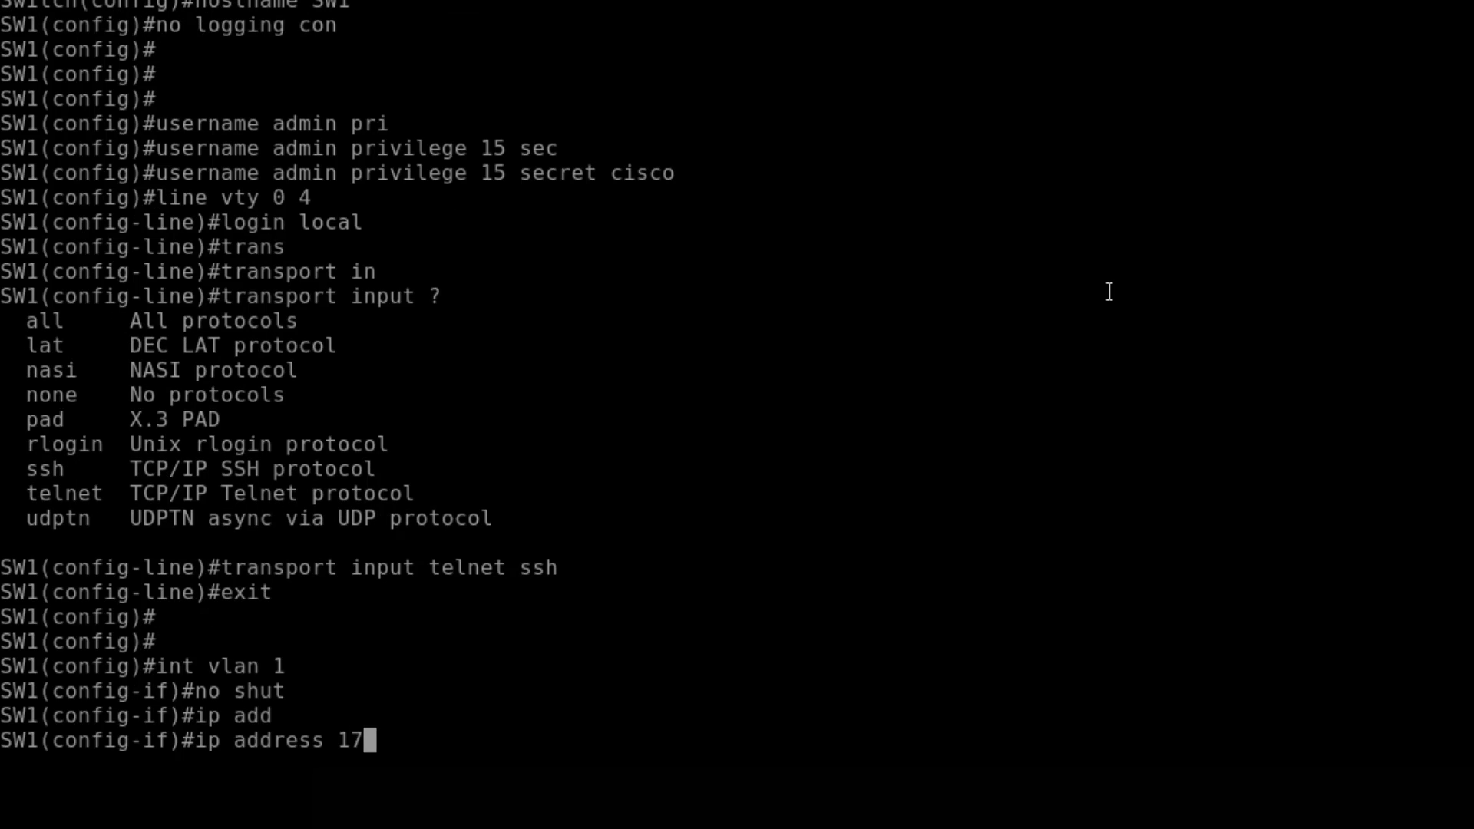
type("2.16.1.2")
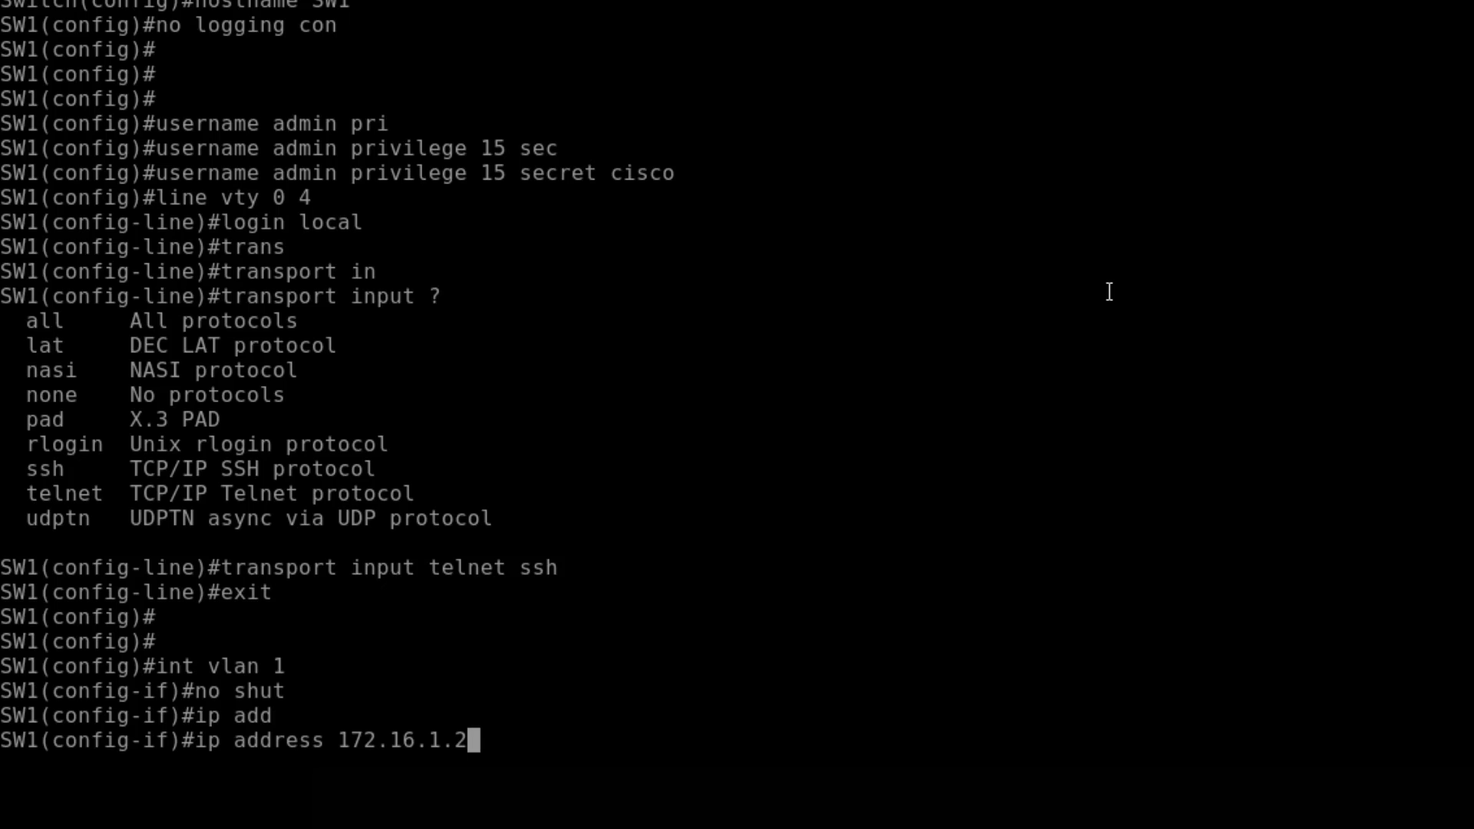
type(" 255")
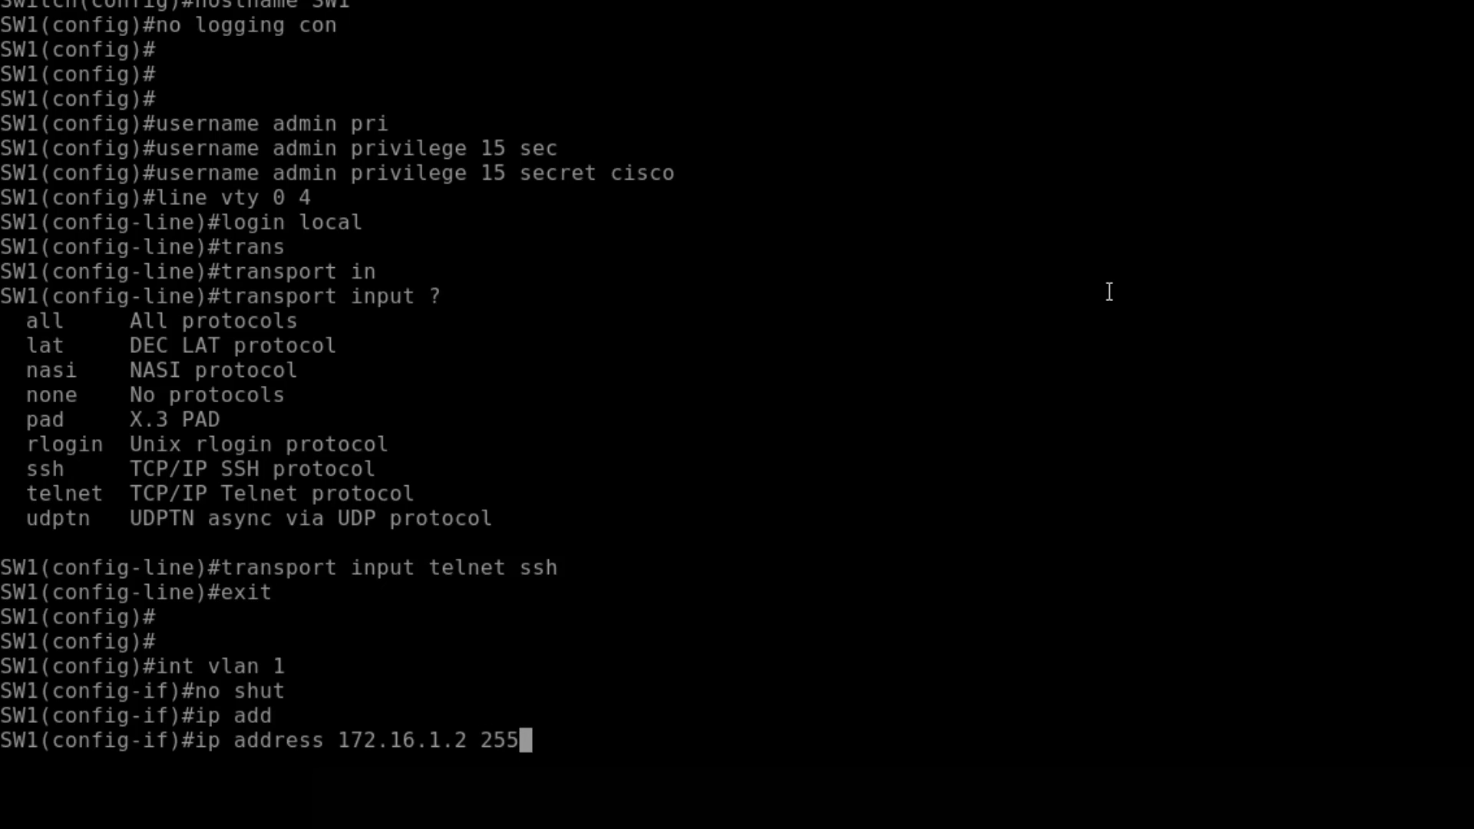
type(".255.255.0")
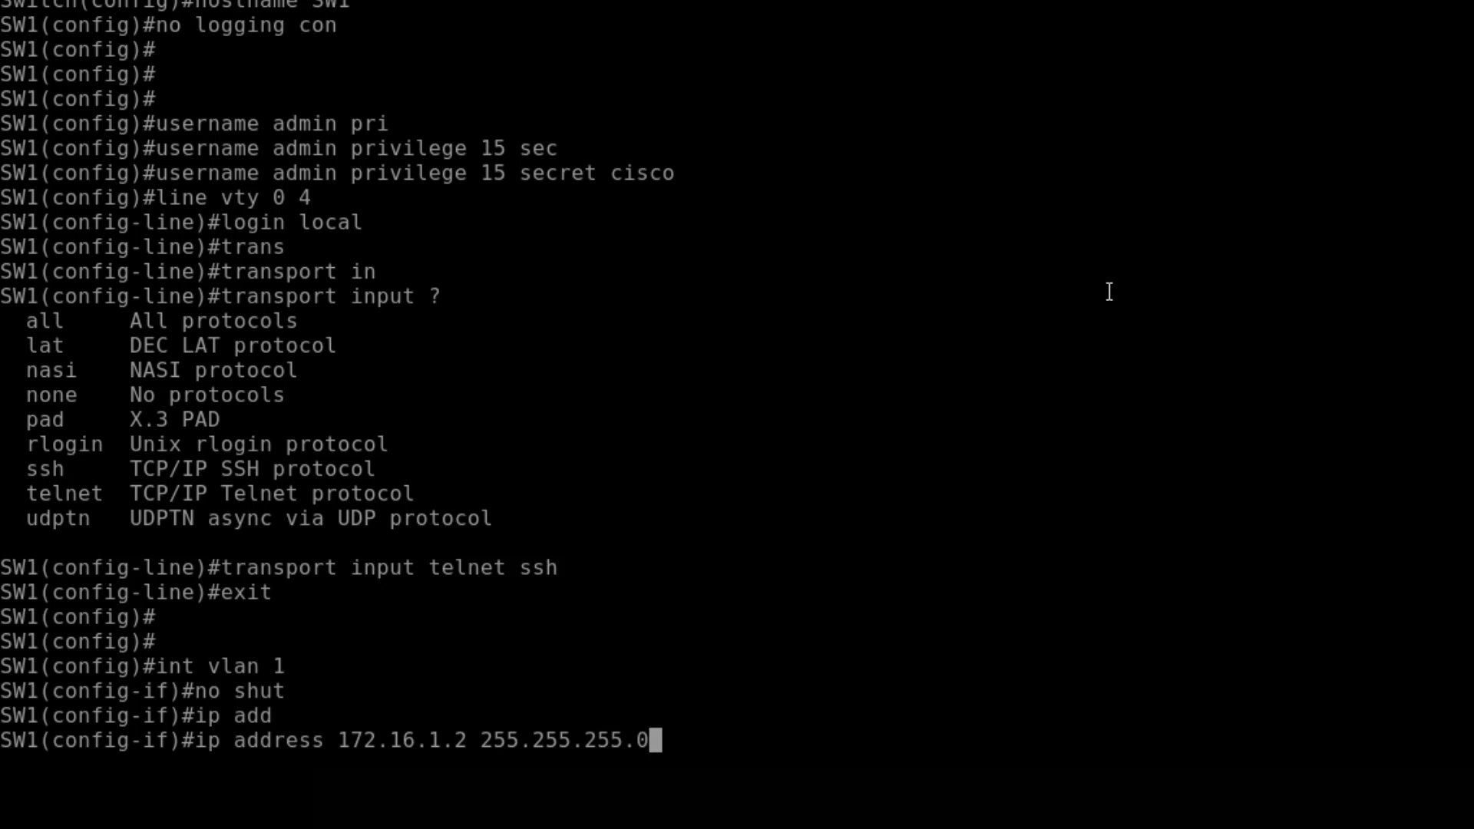
key("Return")
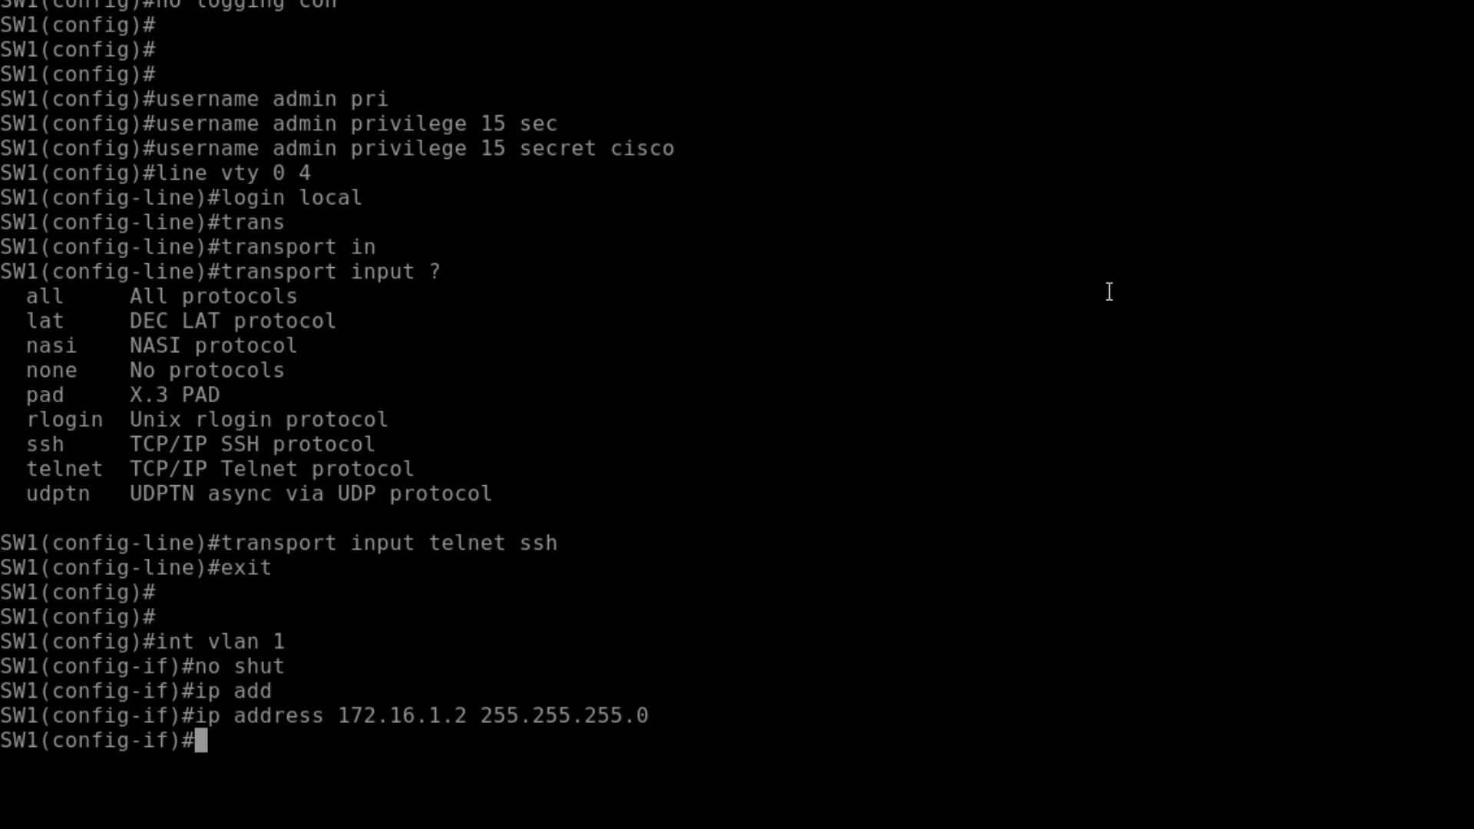
type("exit")
key("Return")
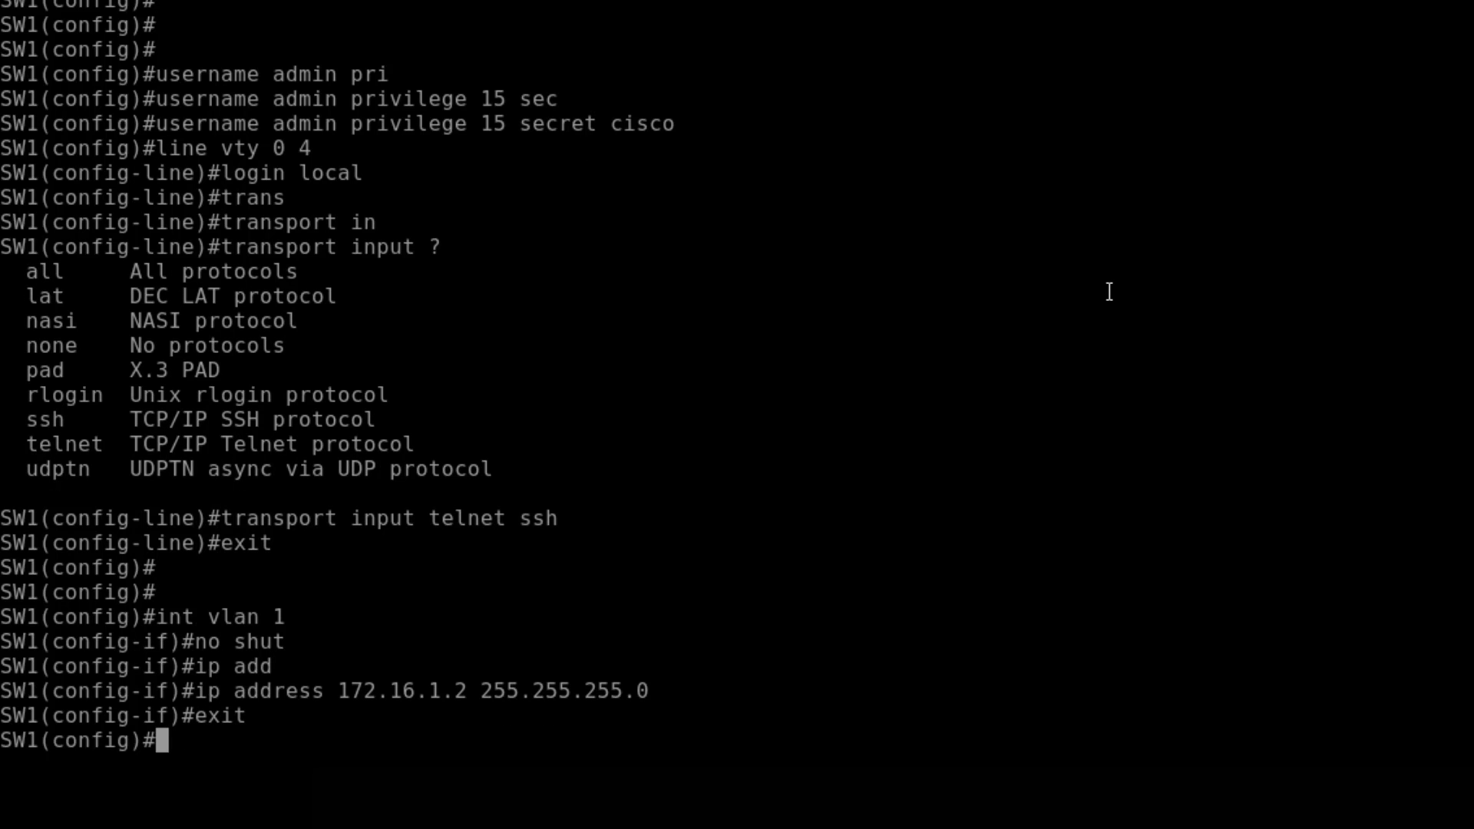
- Set default gateway 172.16.1.1 and exit configuration mode
type("ip default-g")
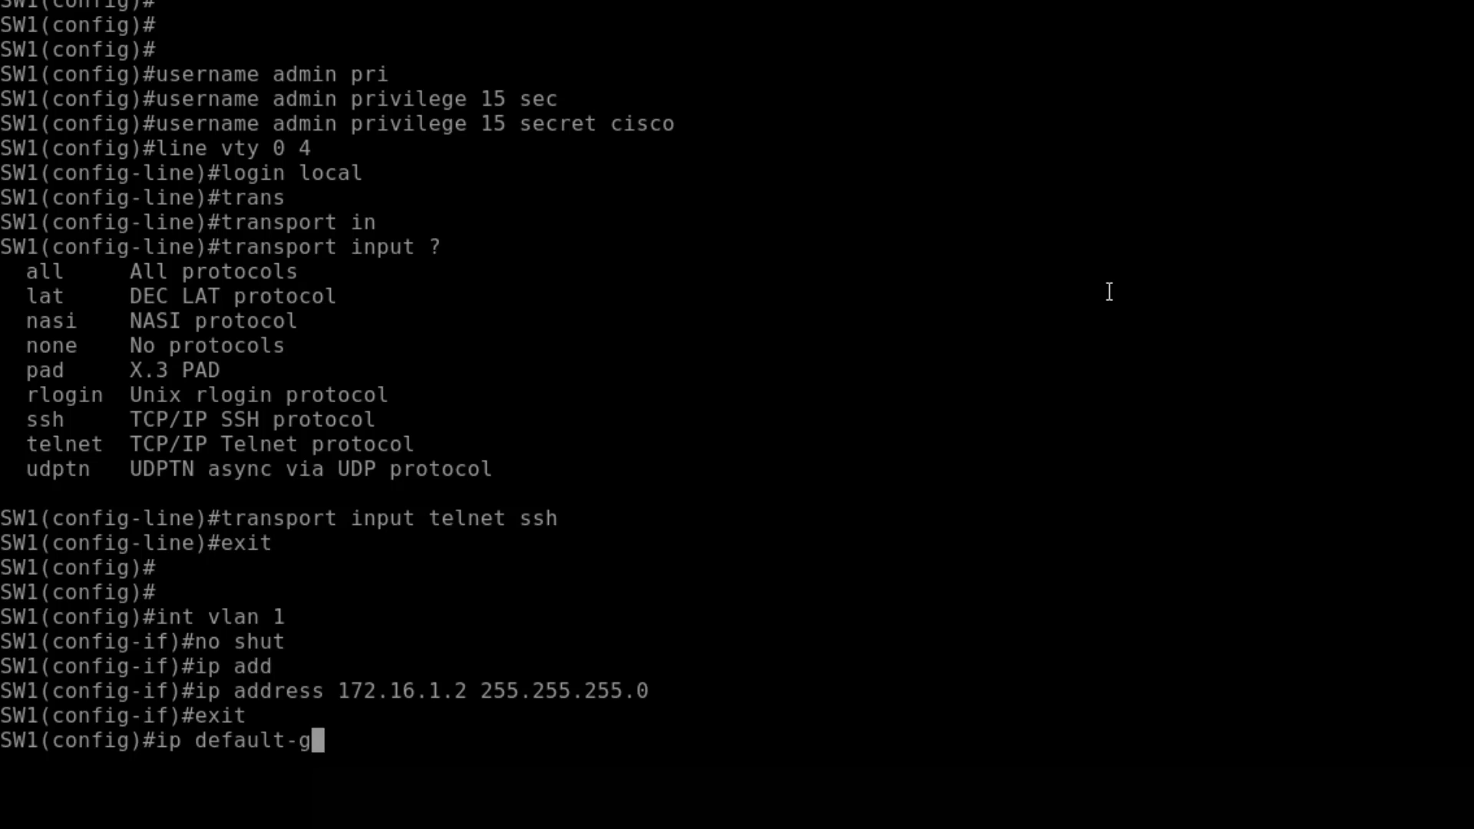
key("Tab")
type("17")
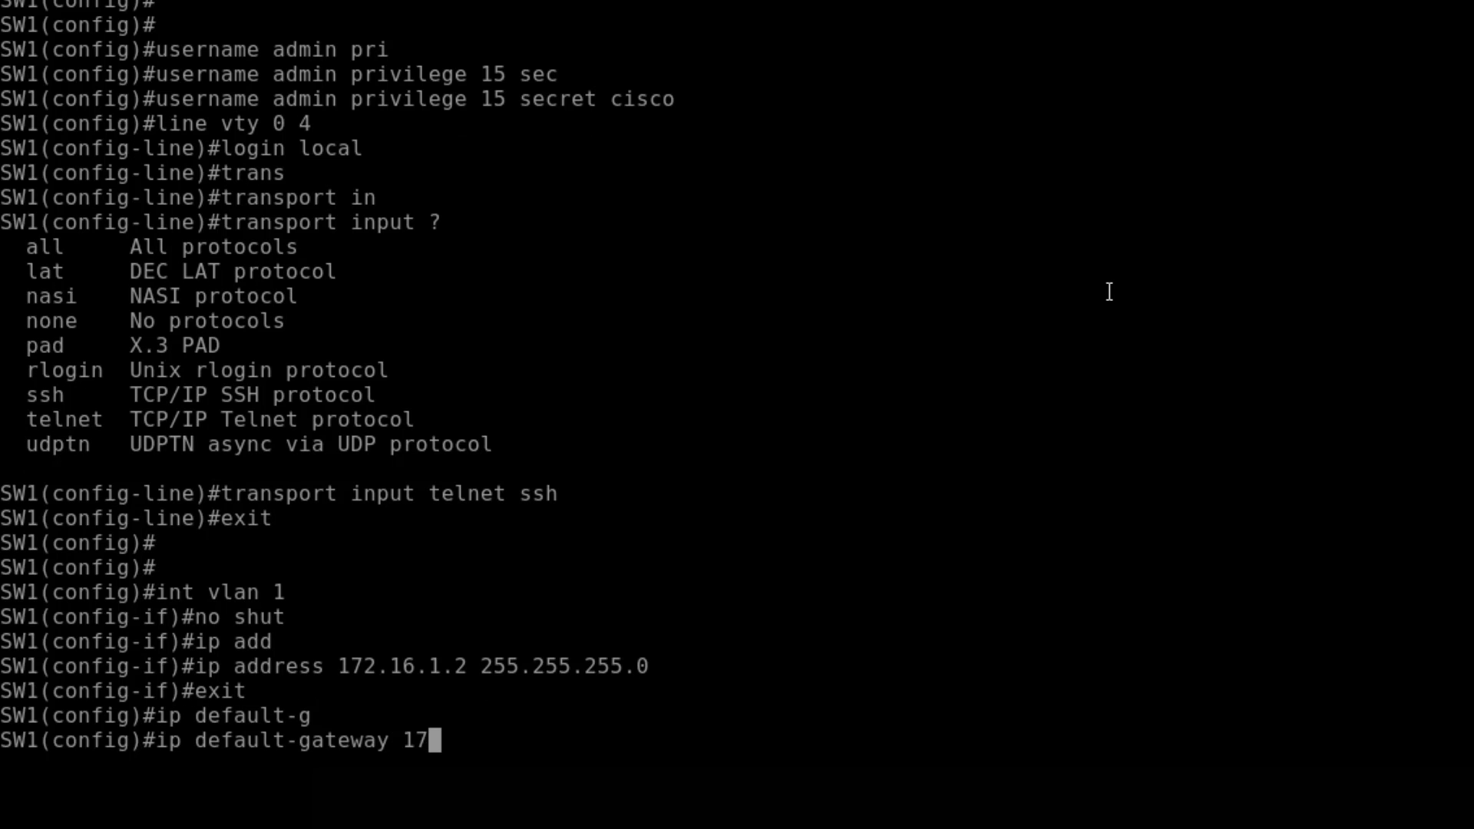
type("2.16.1.1")
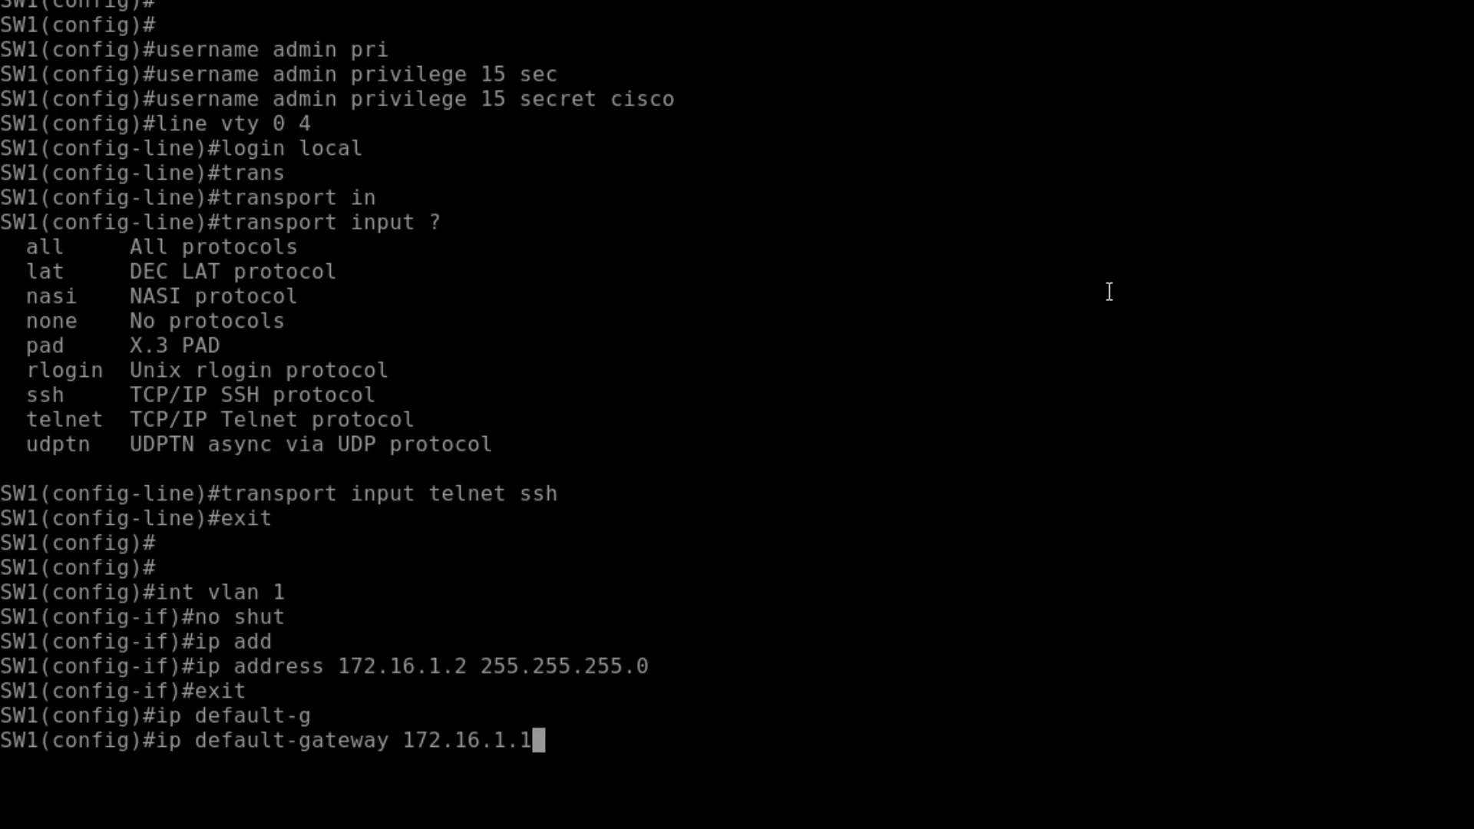
key("Return")
type("exit")
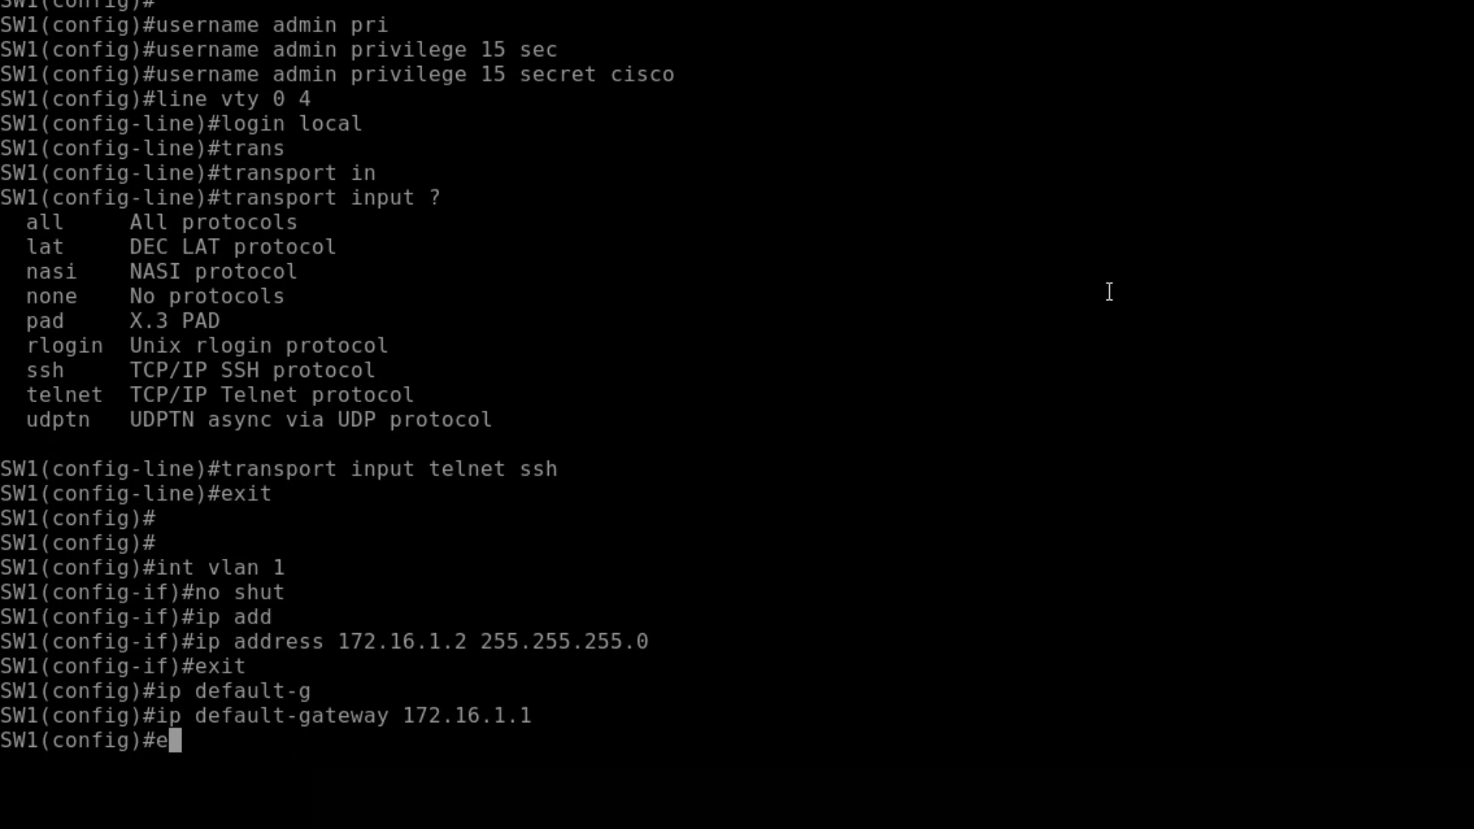
key("Return")
key("Return")
key("Return")
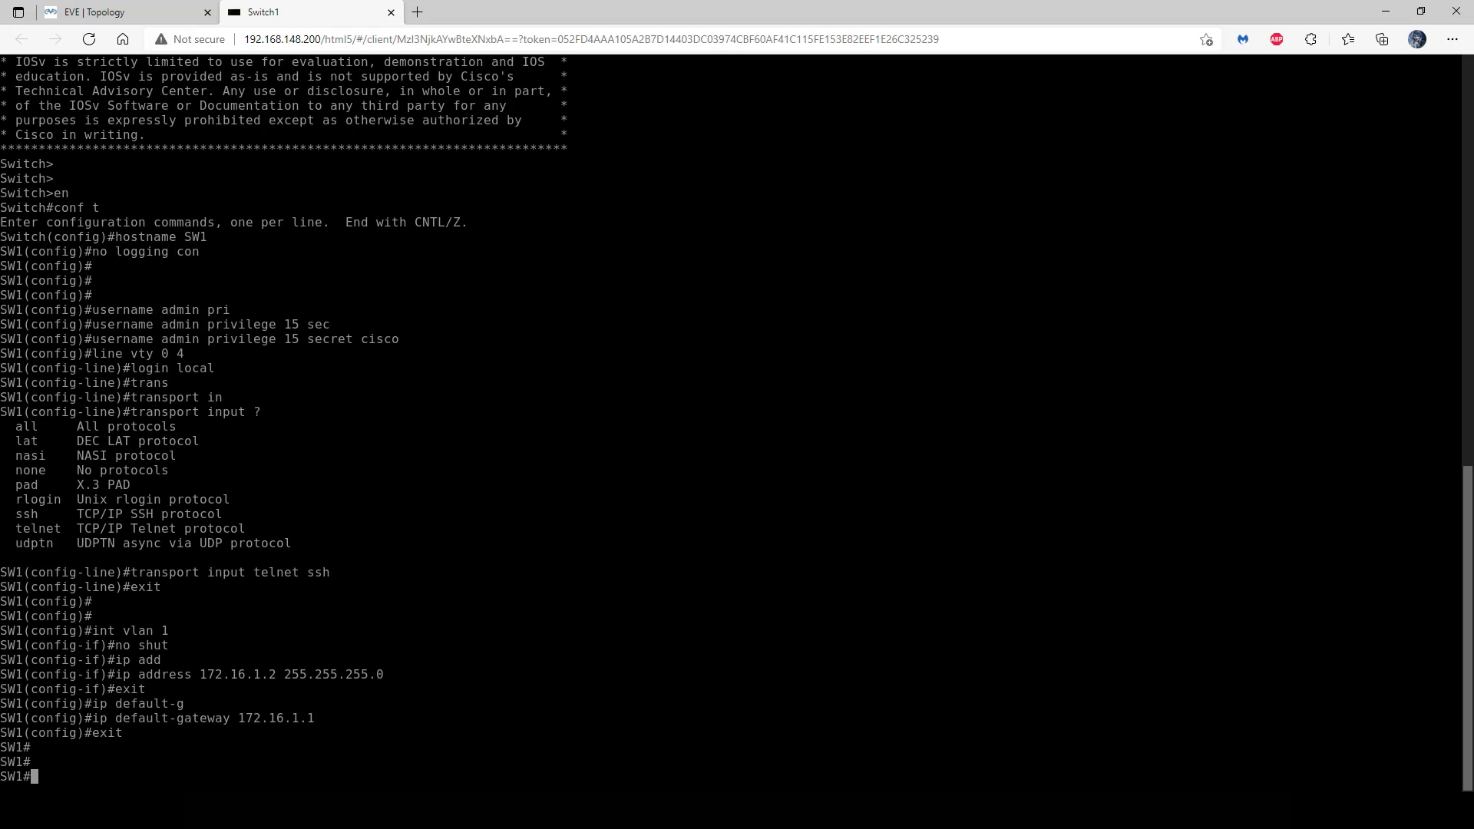
- Switch to Switch2's console, rename it SW2 and disable console logging
left_click(392, 12)
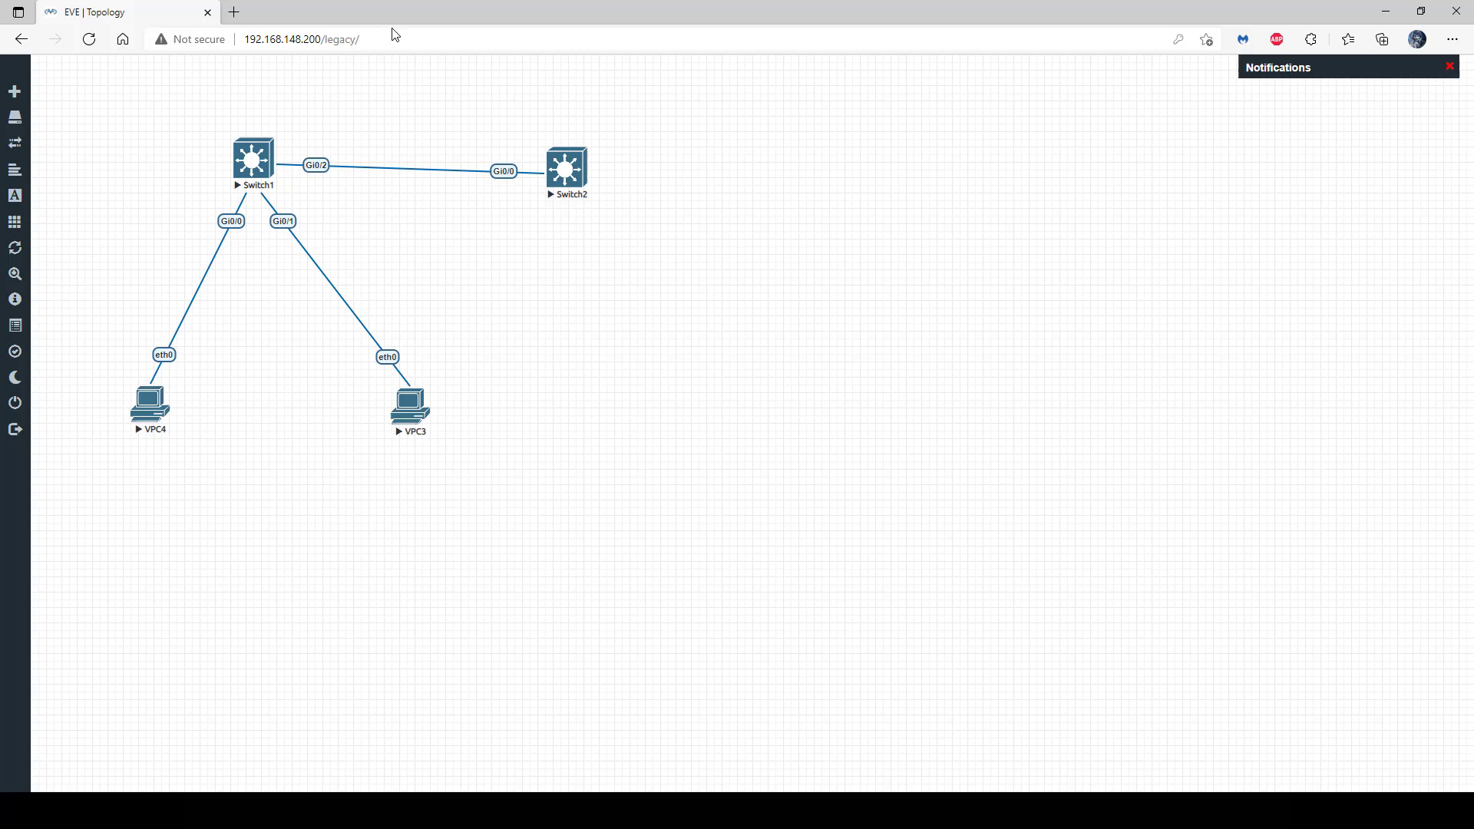
left_click(569, 170)
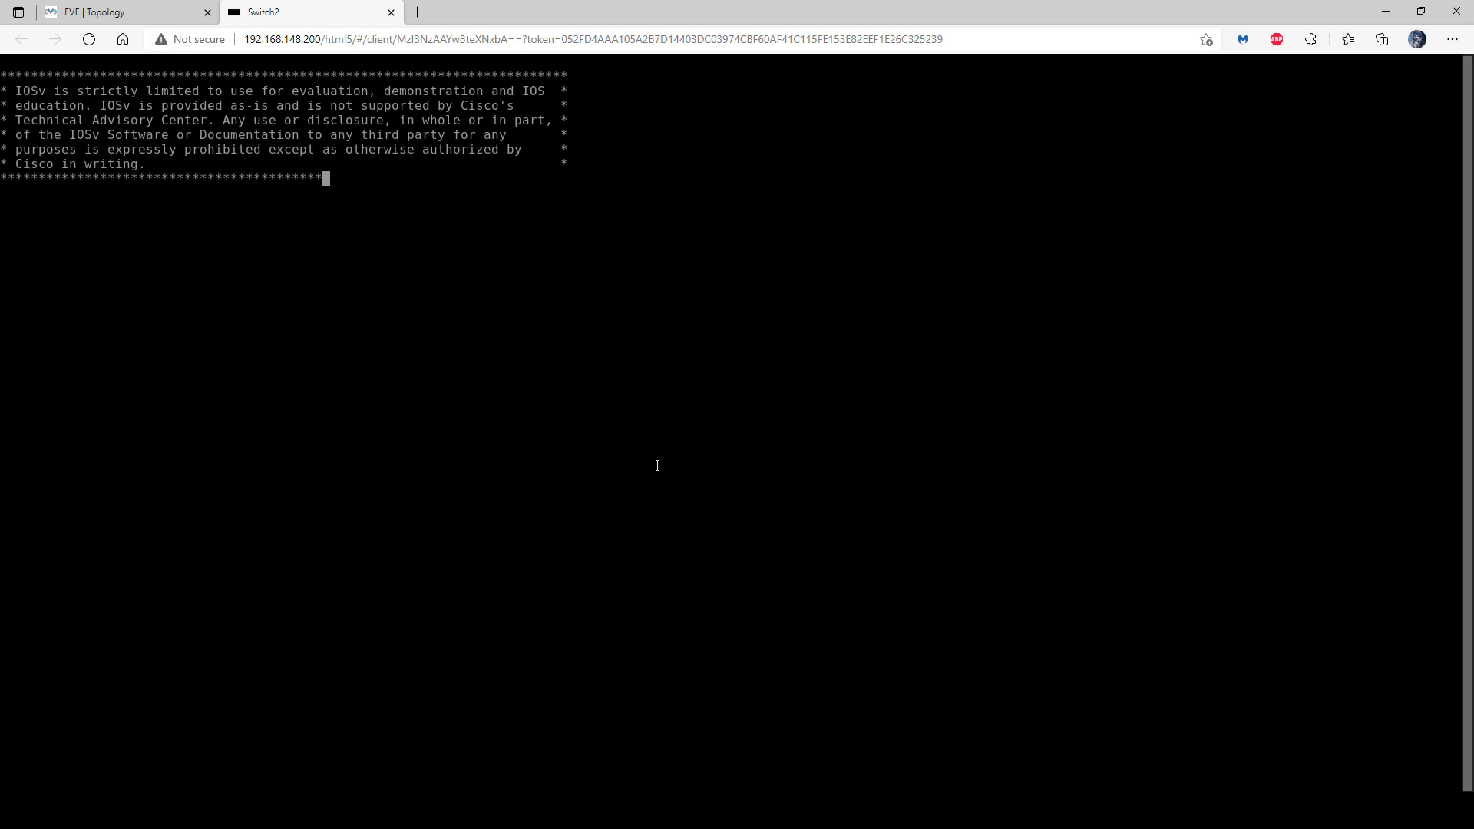
key("Return")
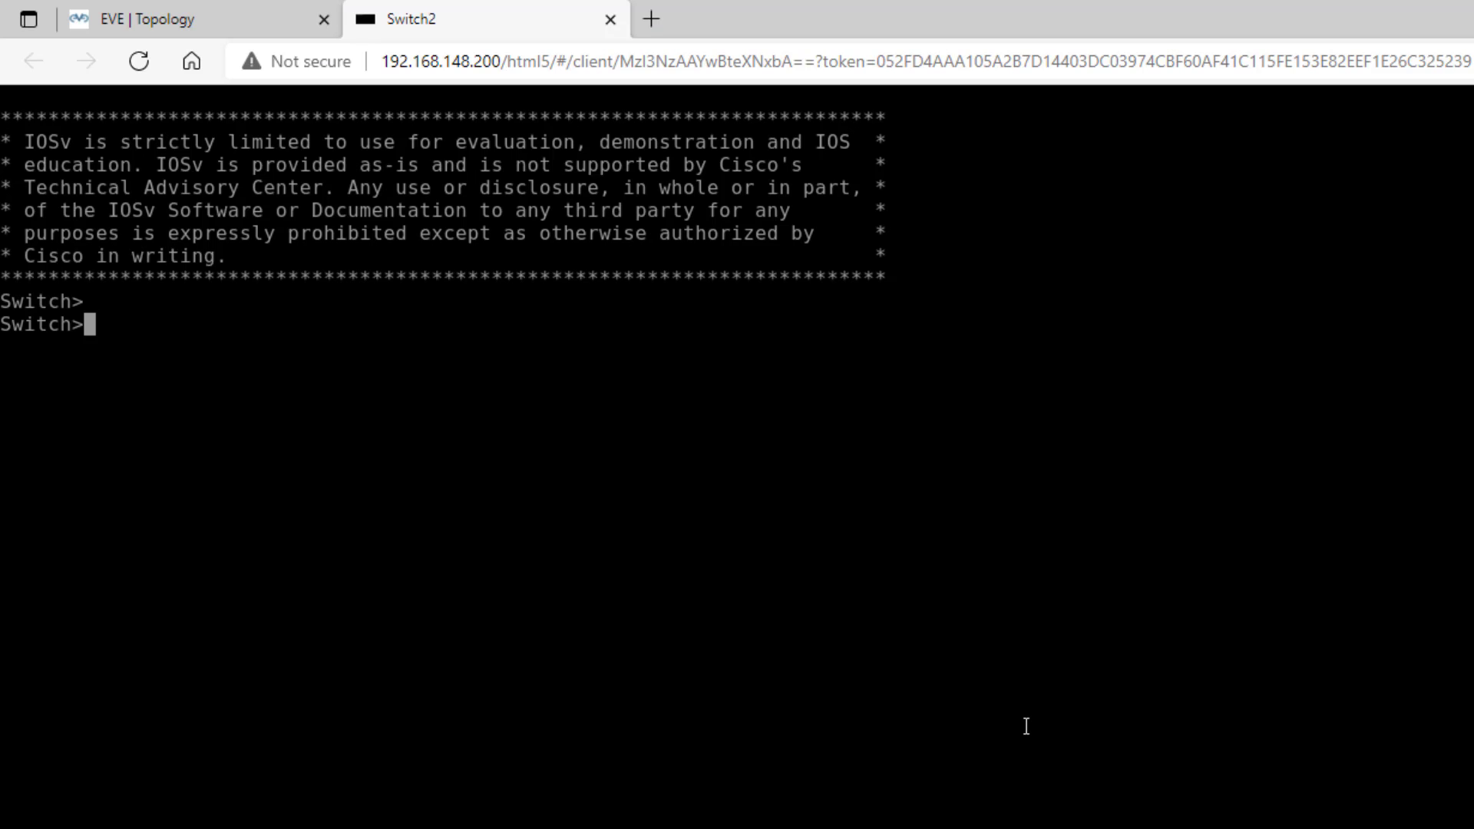
type("en")
key("Return")
type("conf t")
key("Return")
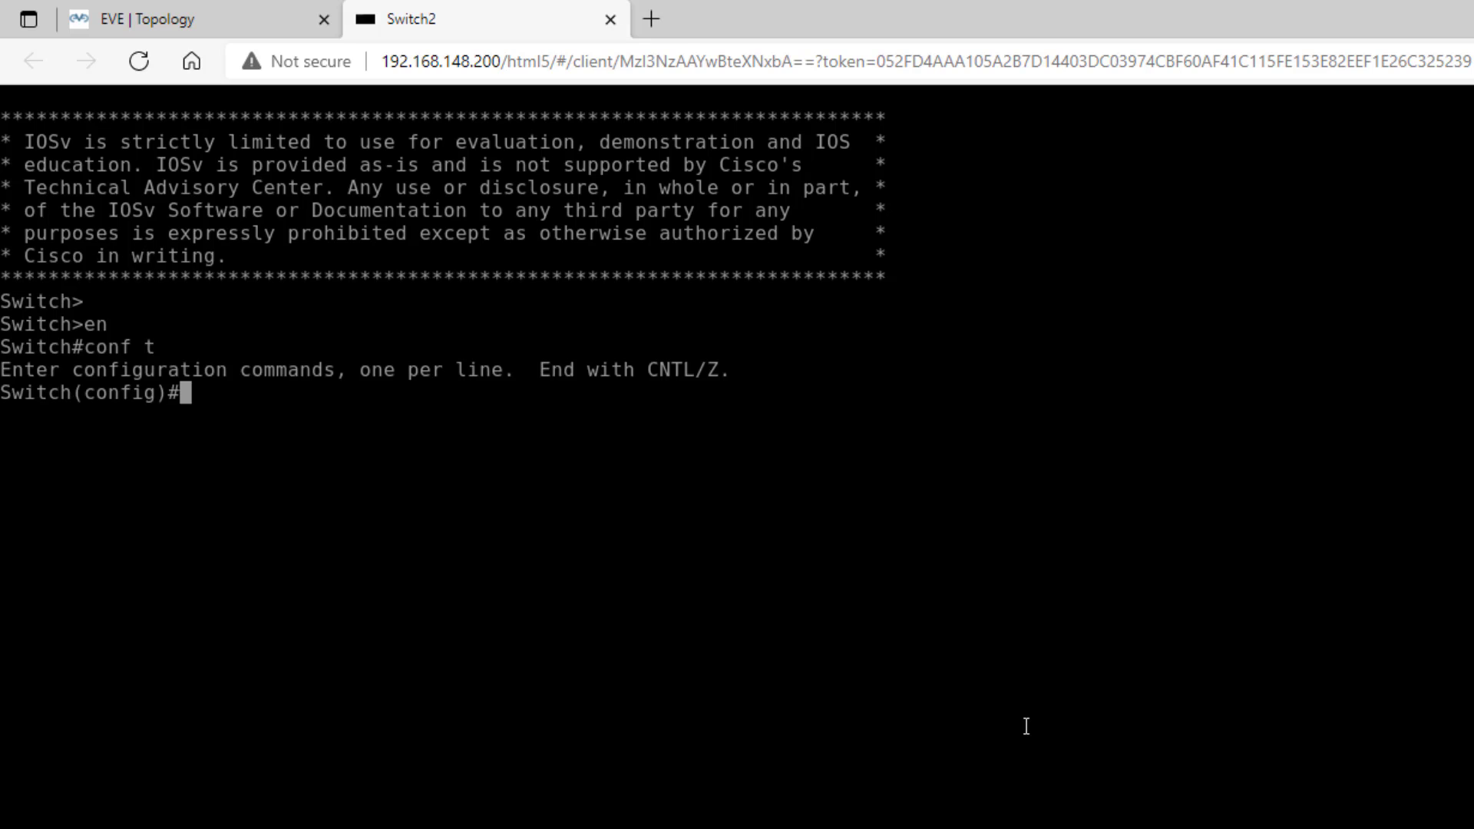
type("hostname ")
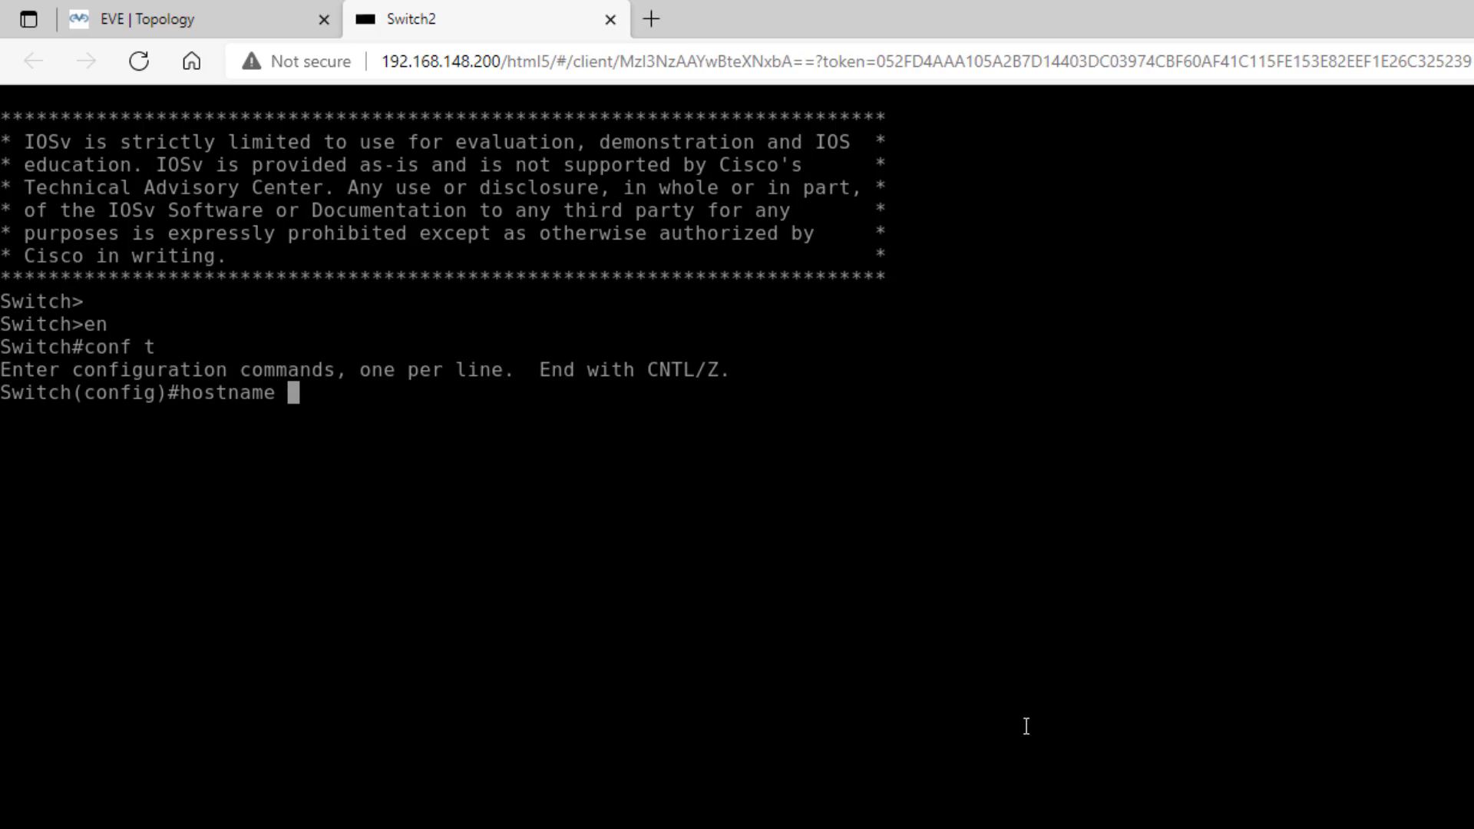
type("SW2")
key("Return")
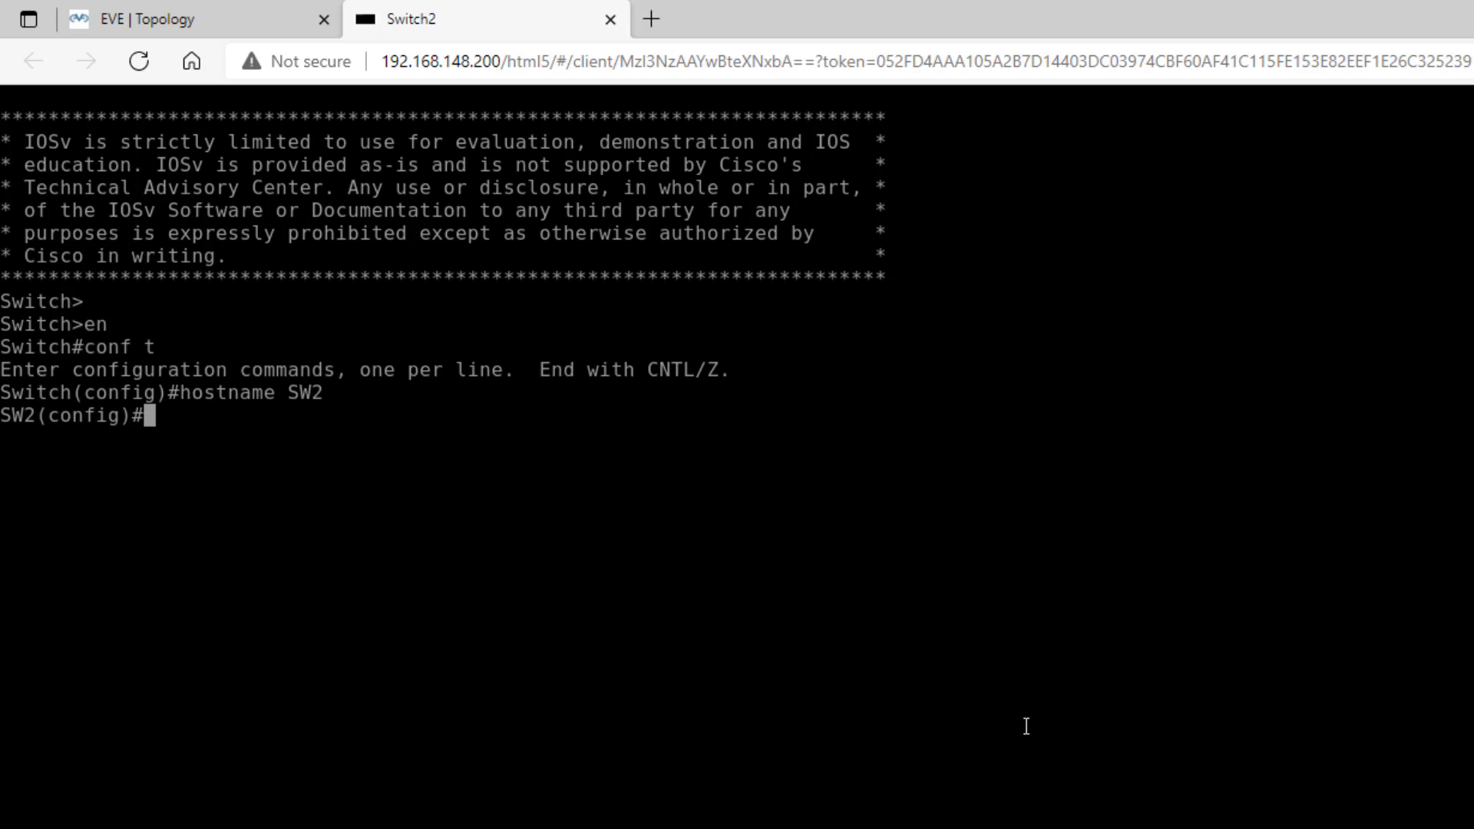
type("no loggin")
key("Tab")
type("cons")
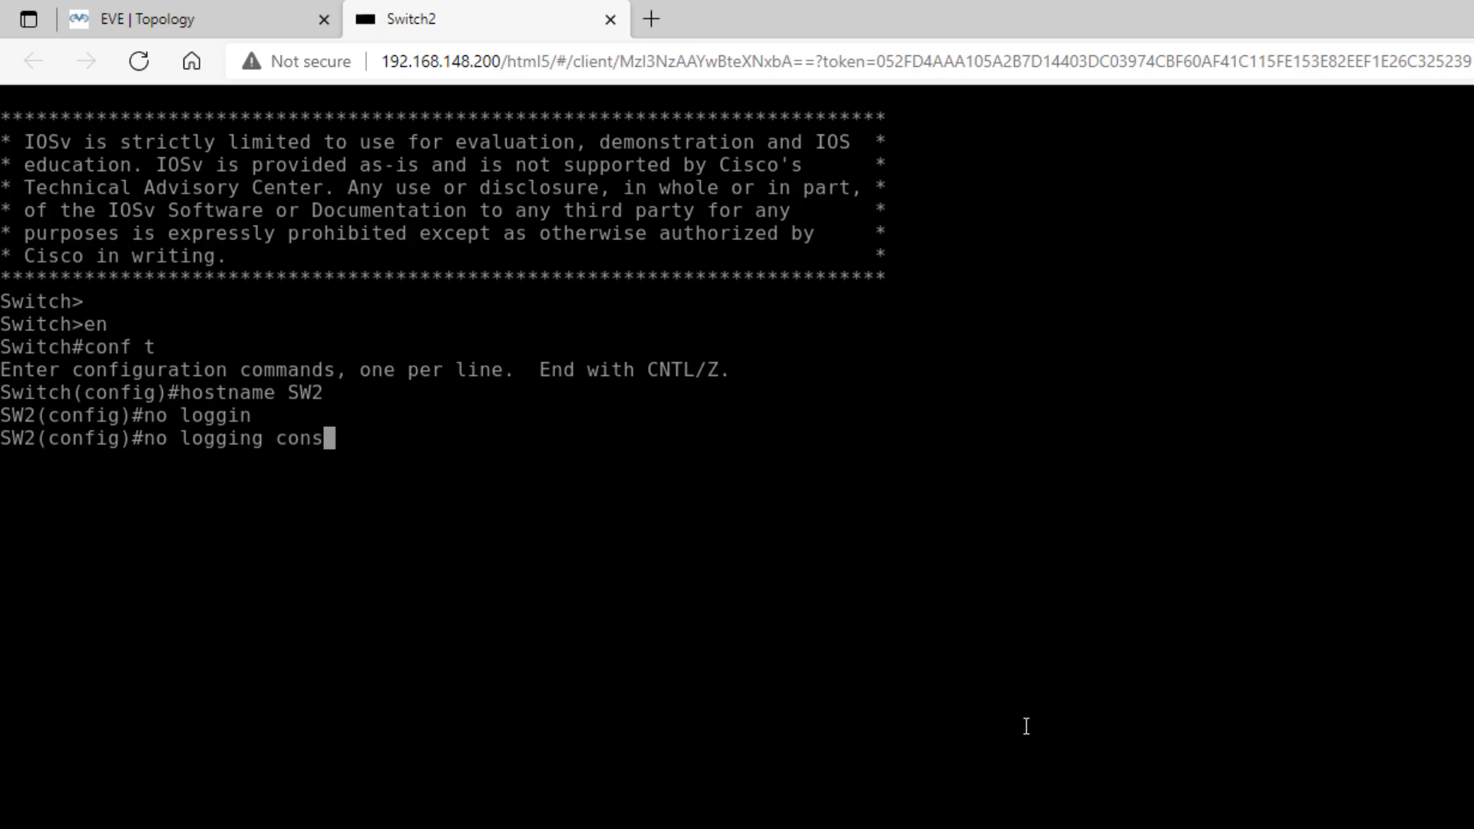
key("Return")
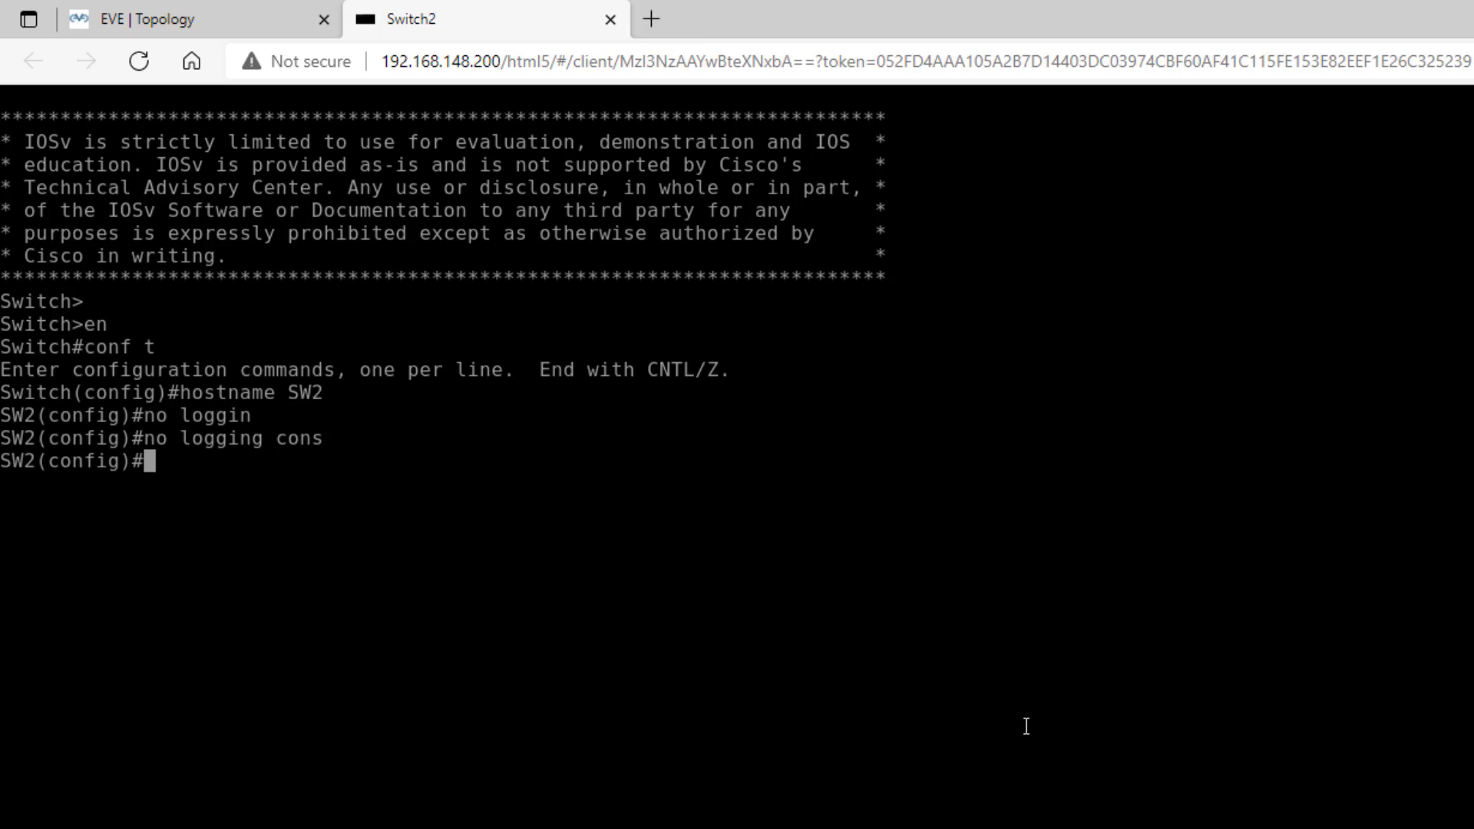
key("Return")
- Bring up interface VLAN 1 with address 172.16.1.3 255.255.255.0
key("Return")
type("int")
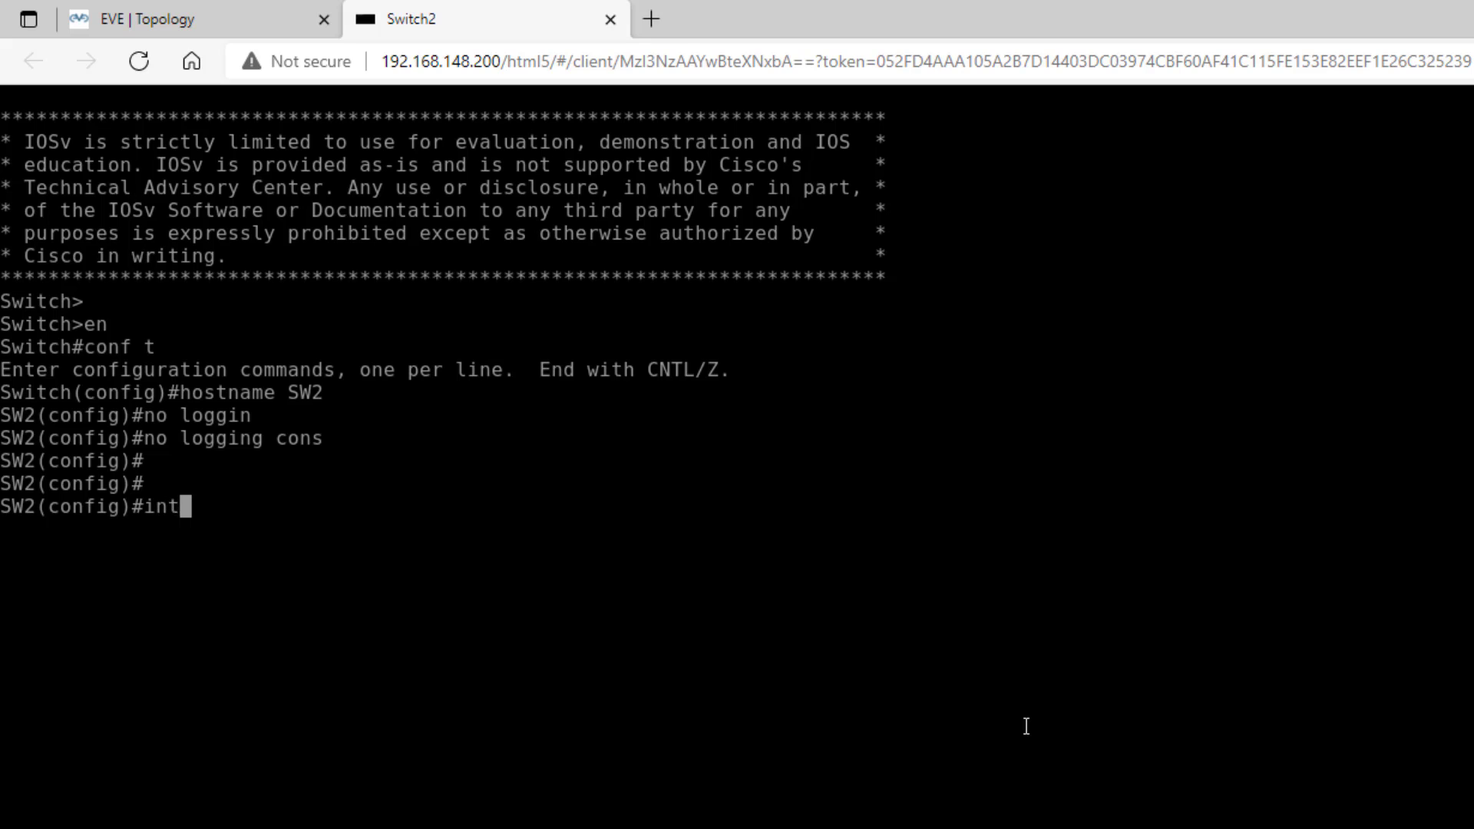
type(" vlan 1")
key("Return")
type("no shut")
key("Return")
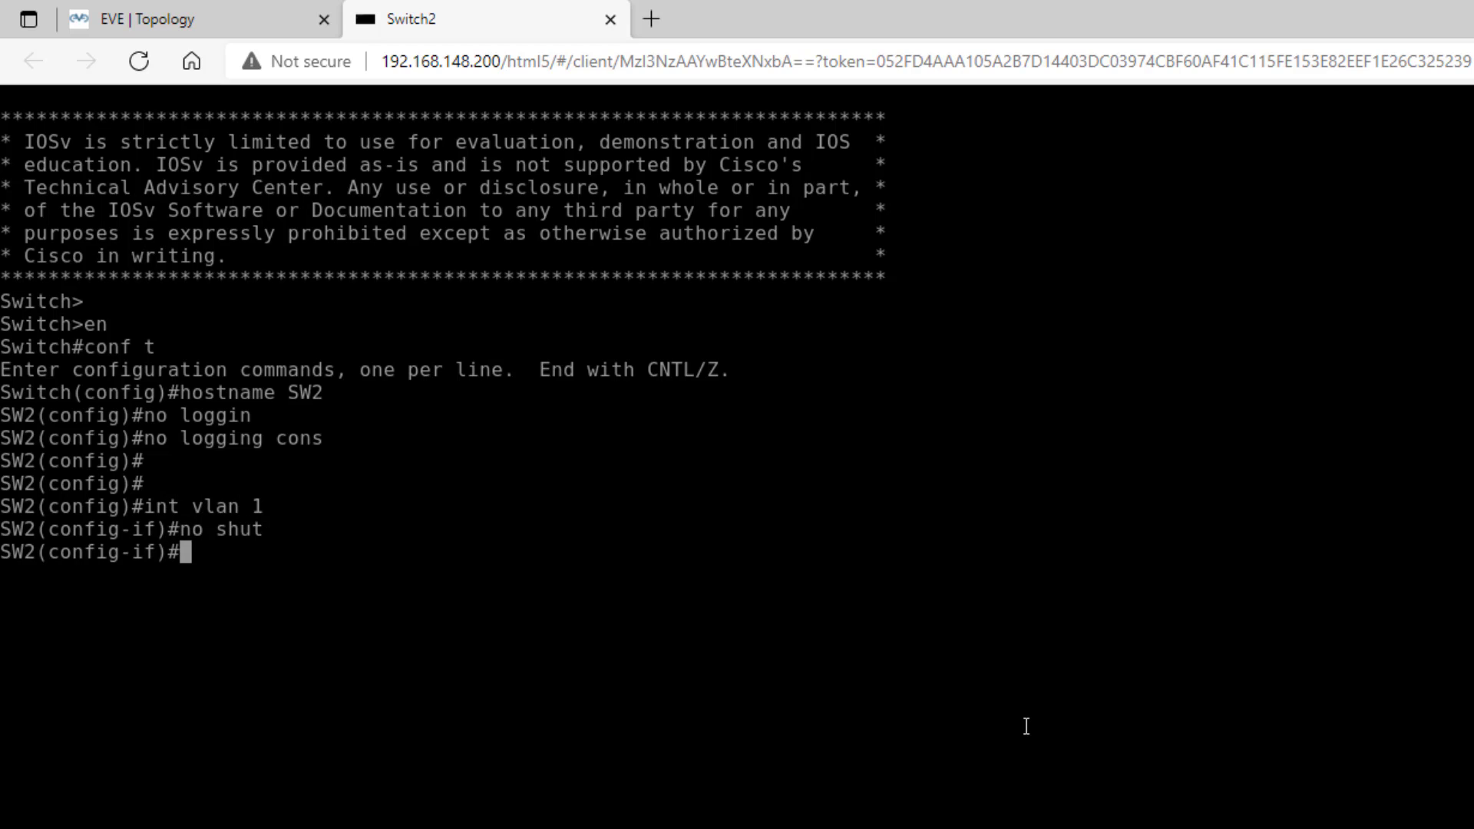
type("IP ADD")
key("Tab")
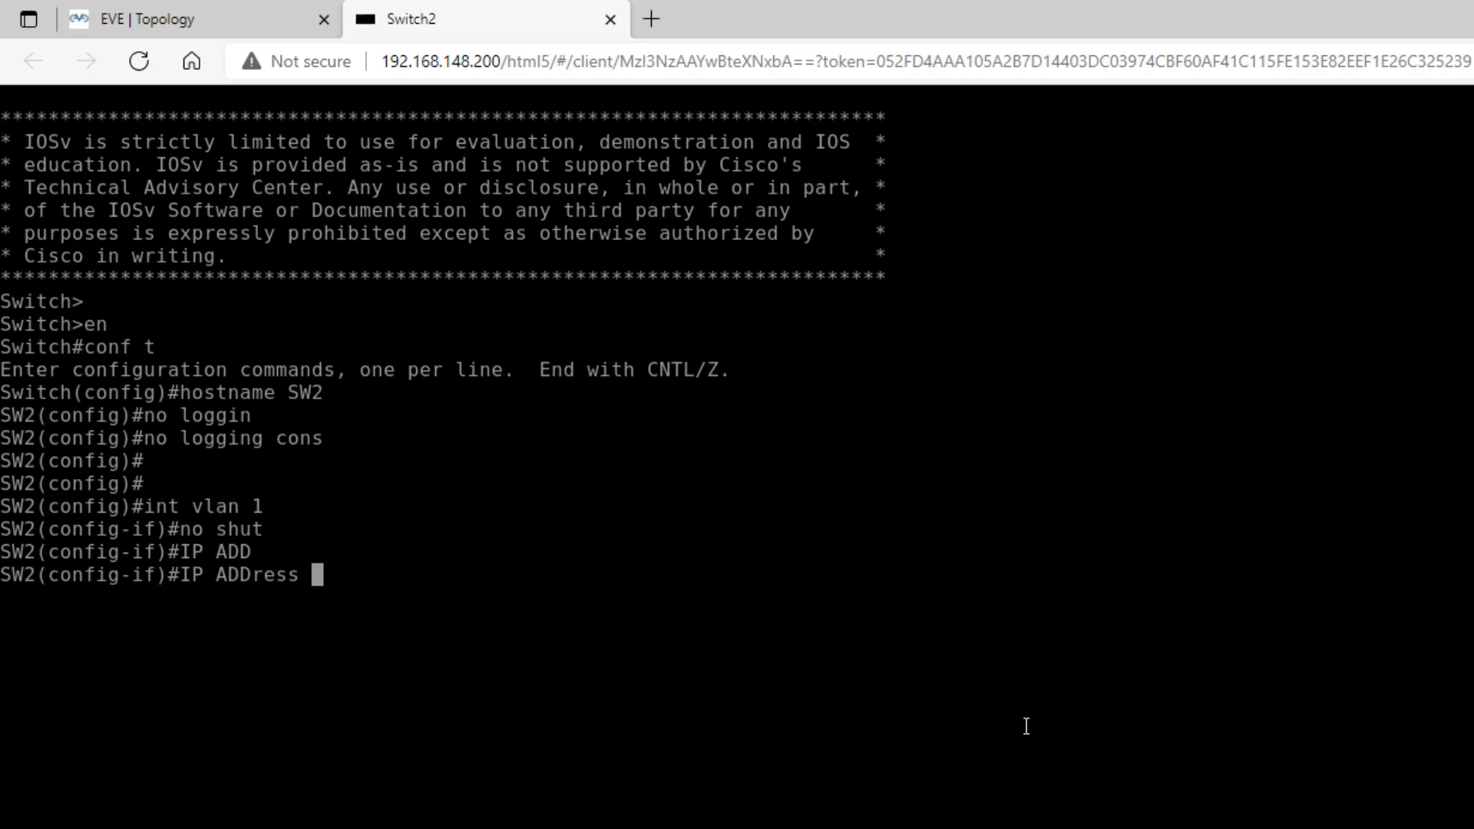
type("172.16.1.3")
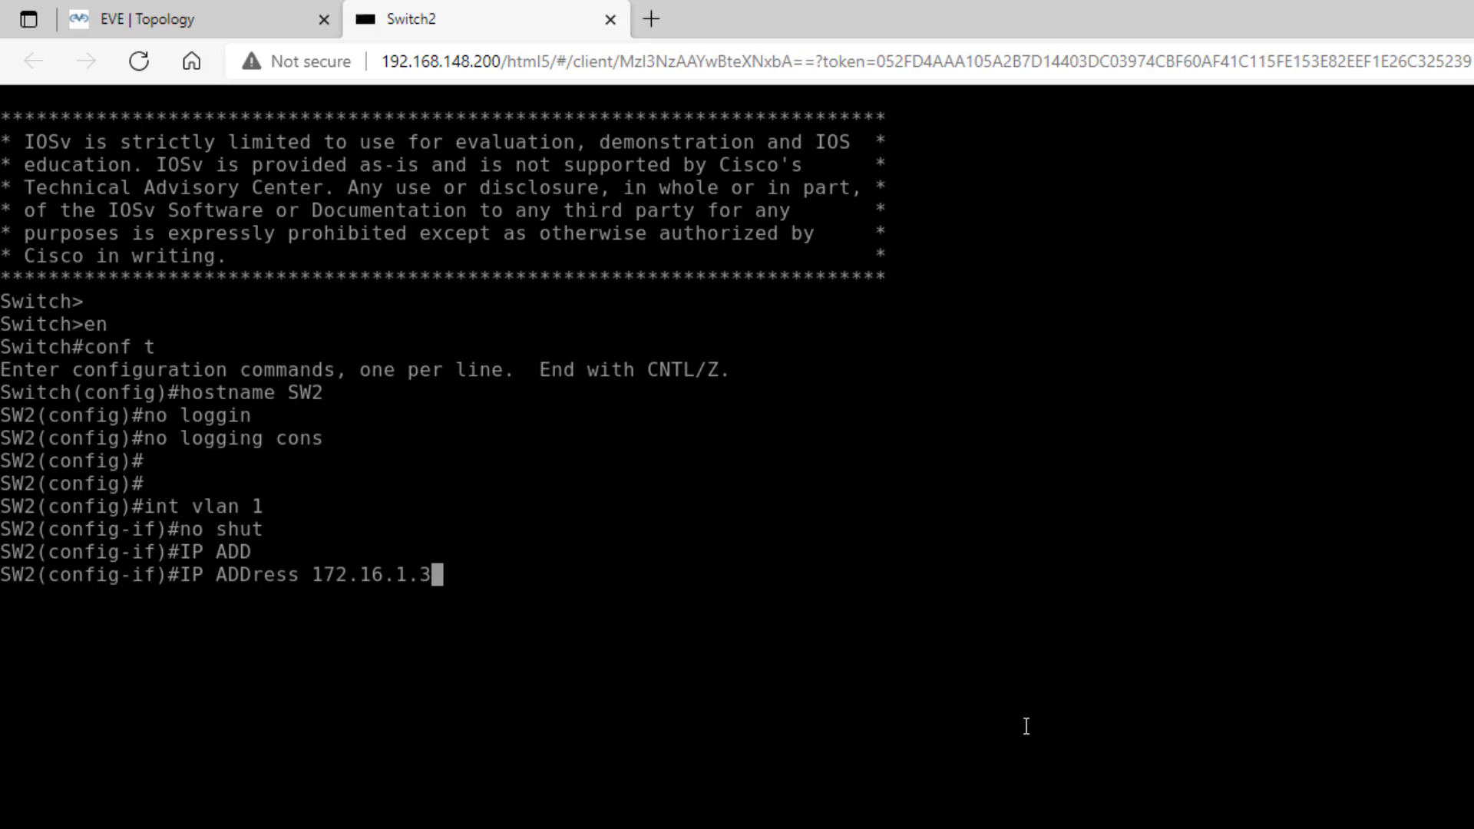
type(" 255.2")
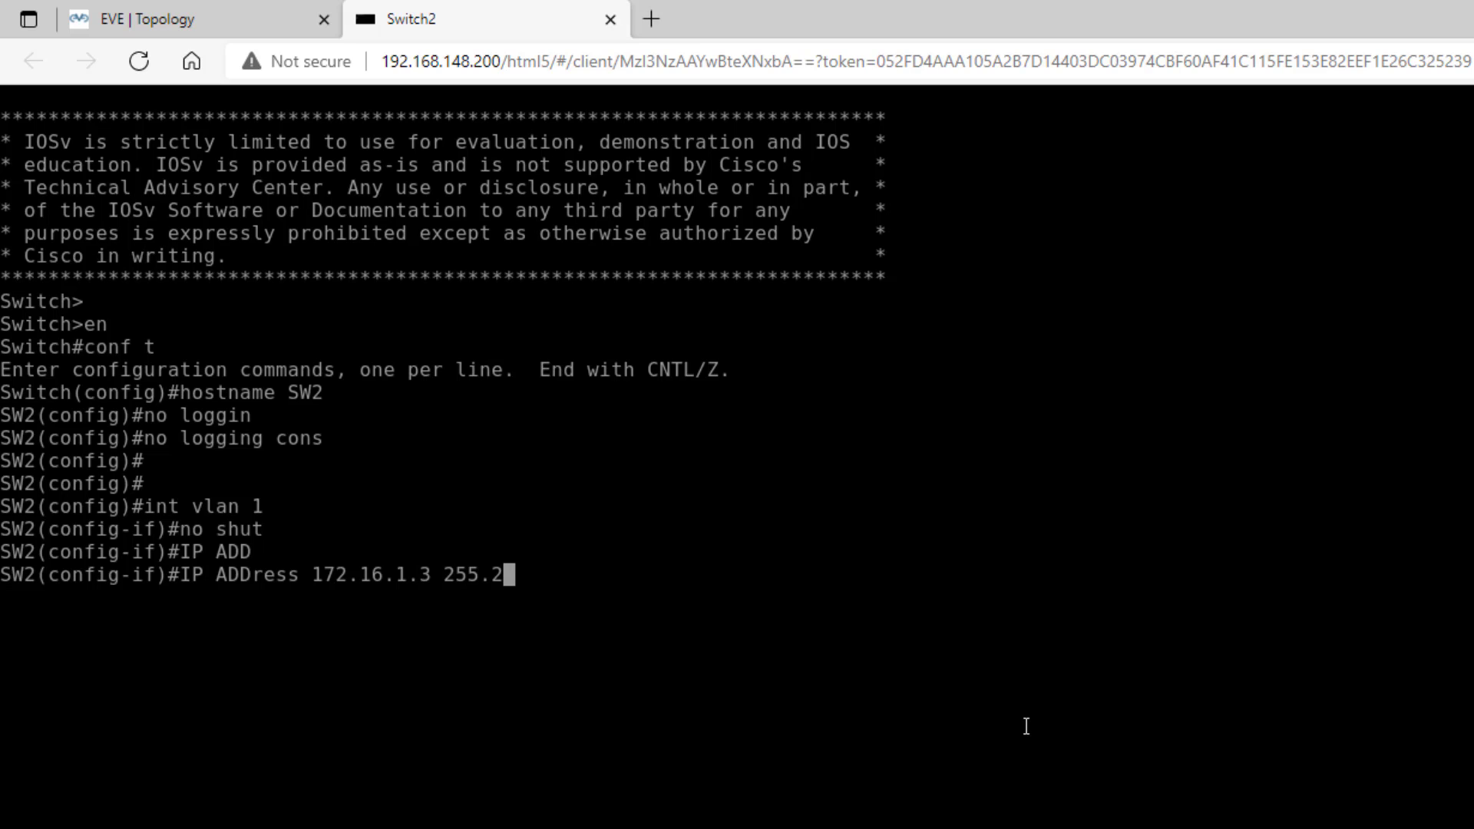
type("55.255.0")
key("Return")
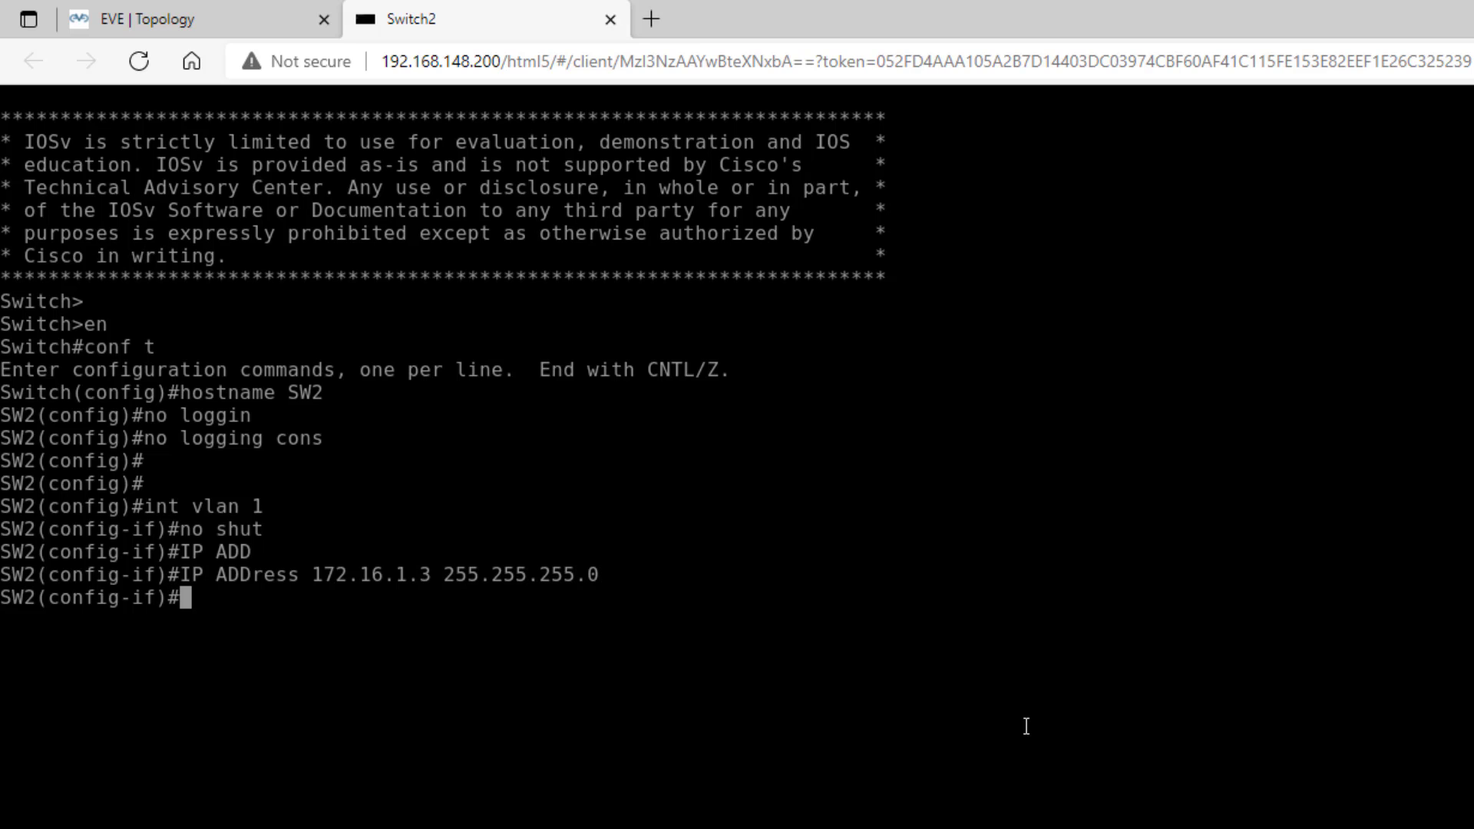
- Leave interface config and create user admin with privilege 15 and a secret password
type("exit")
key("Return")
type("use")
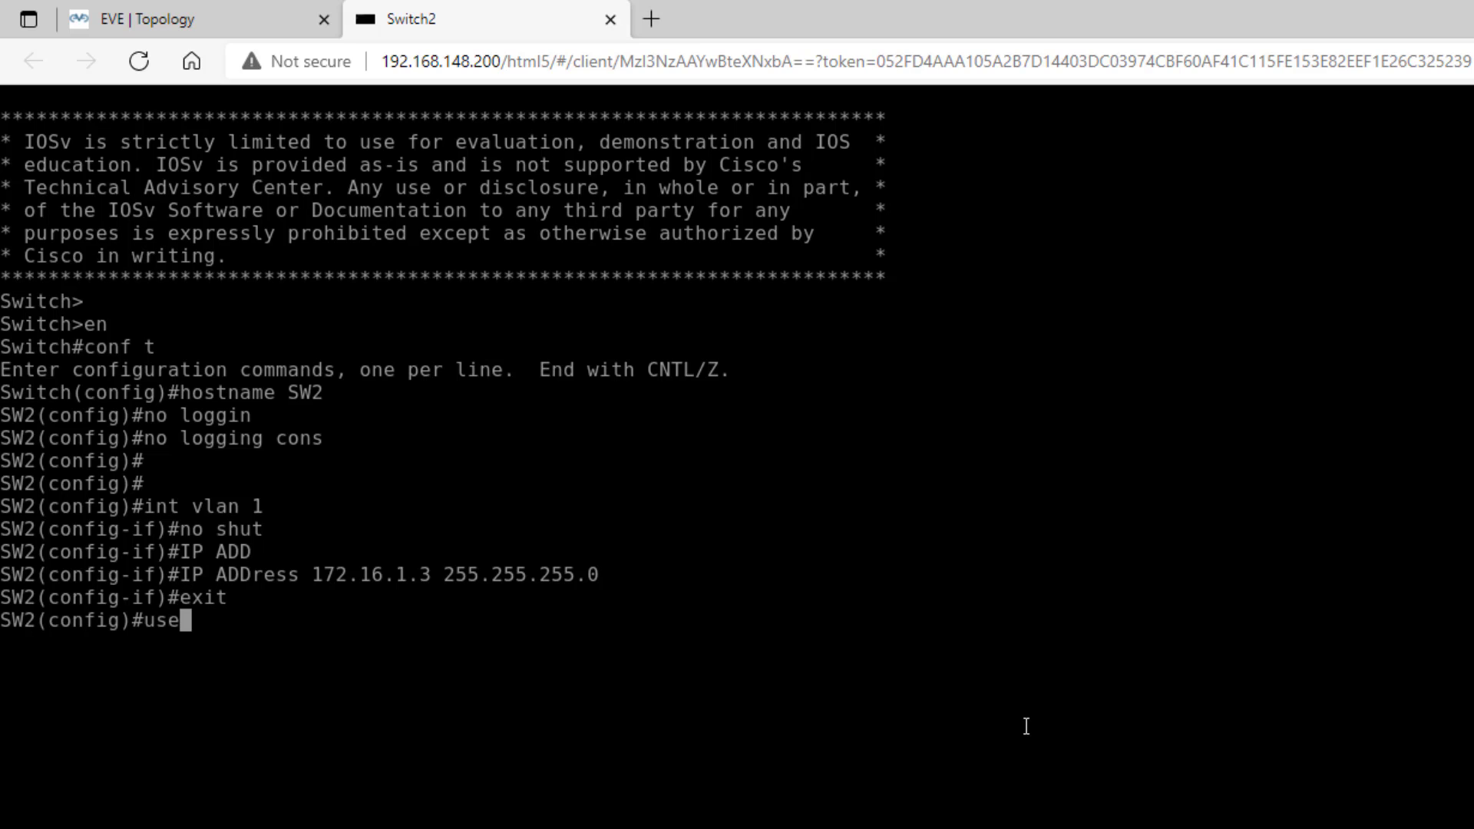
type("rname a")
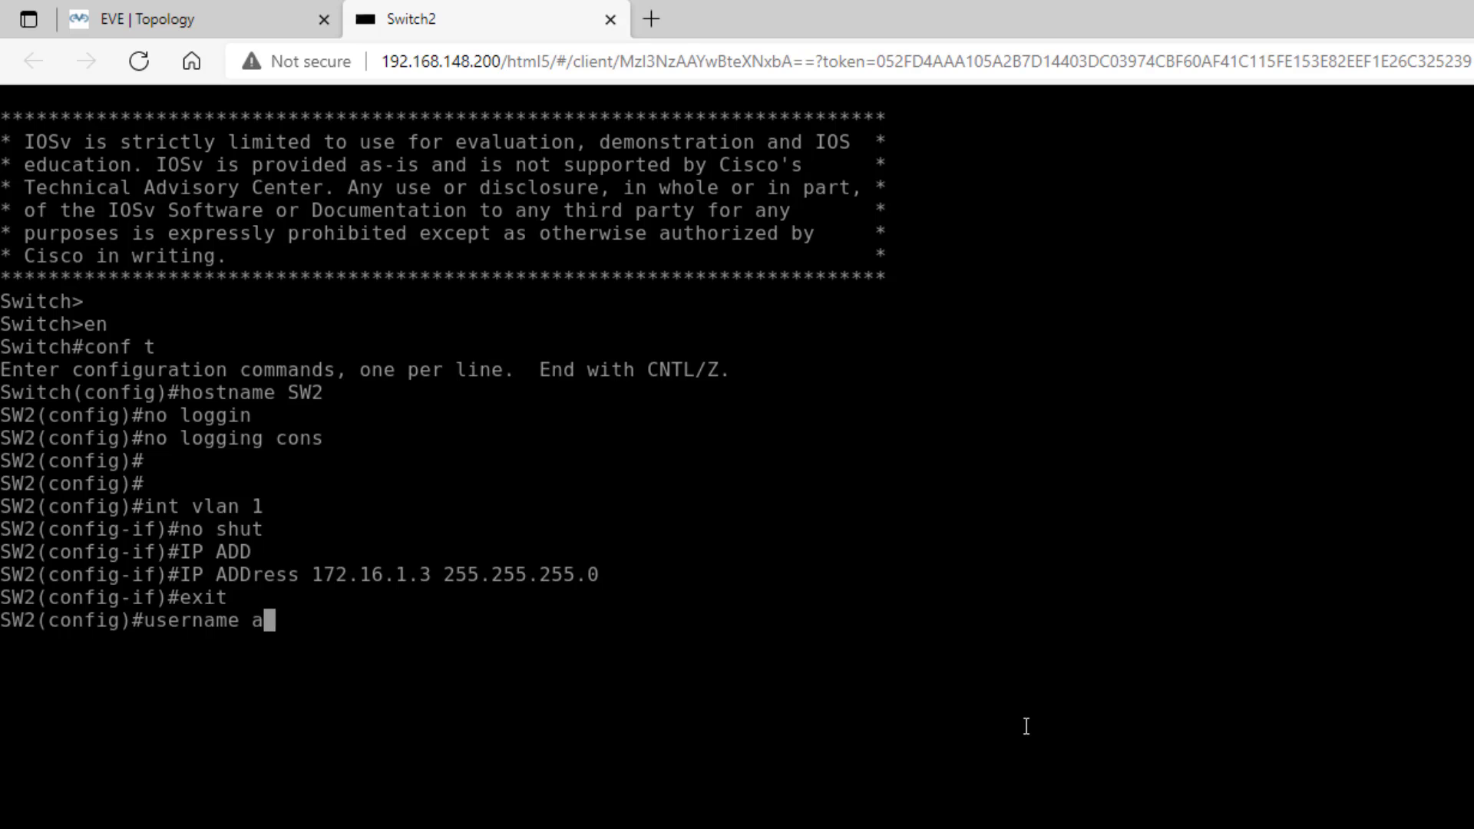
type("dmin pr")
key("Tab")
type("15 ")
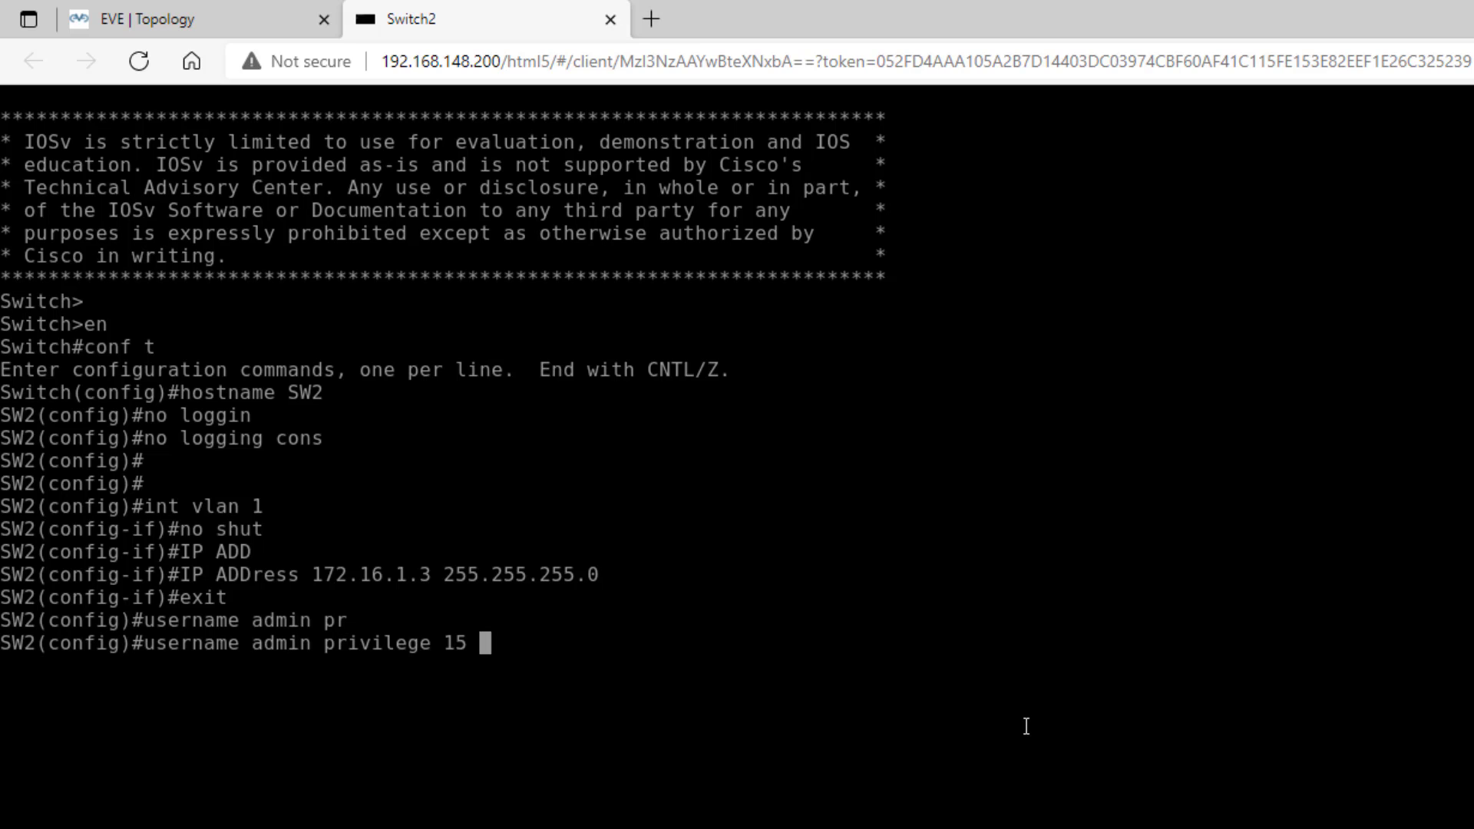
type("sec")
key("Tab")
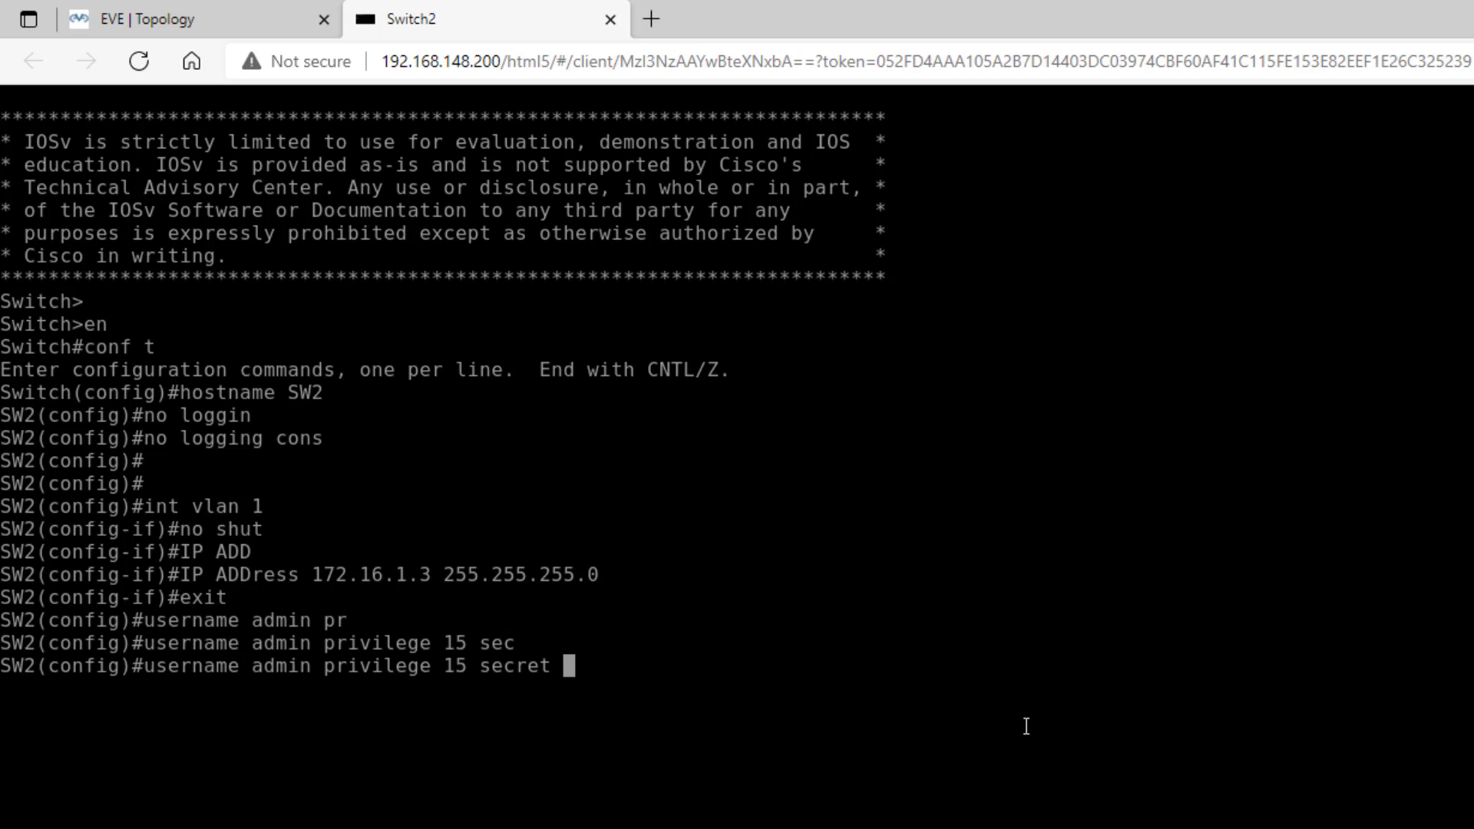
type("cisco")
key("Return")
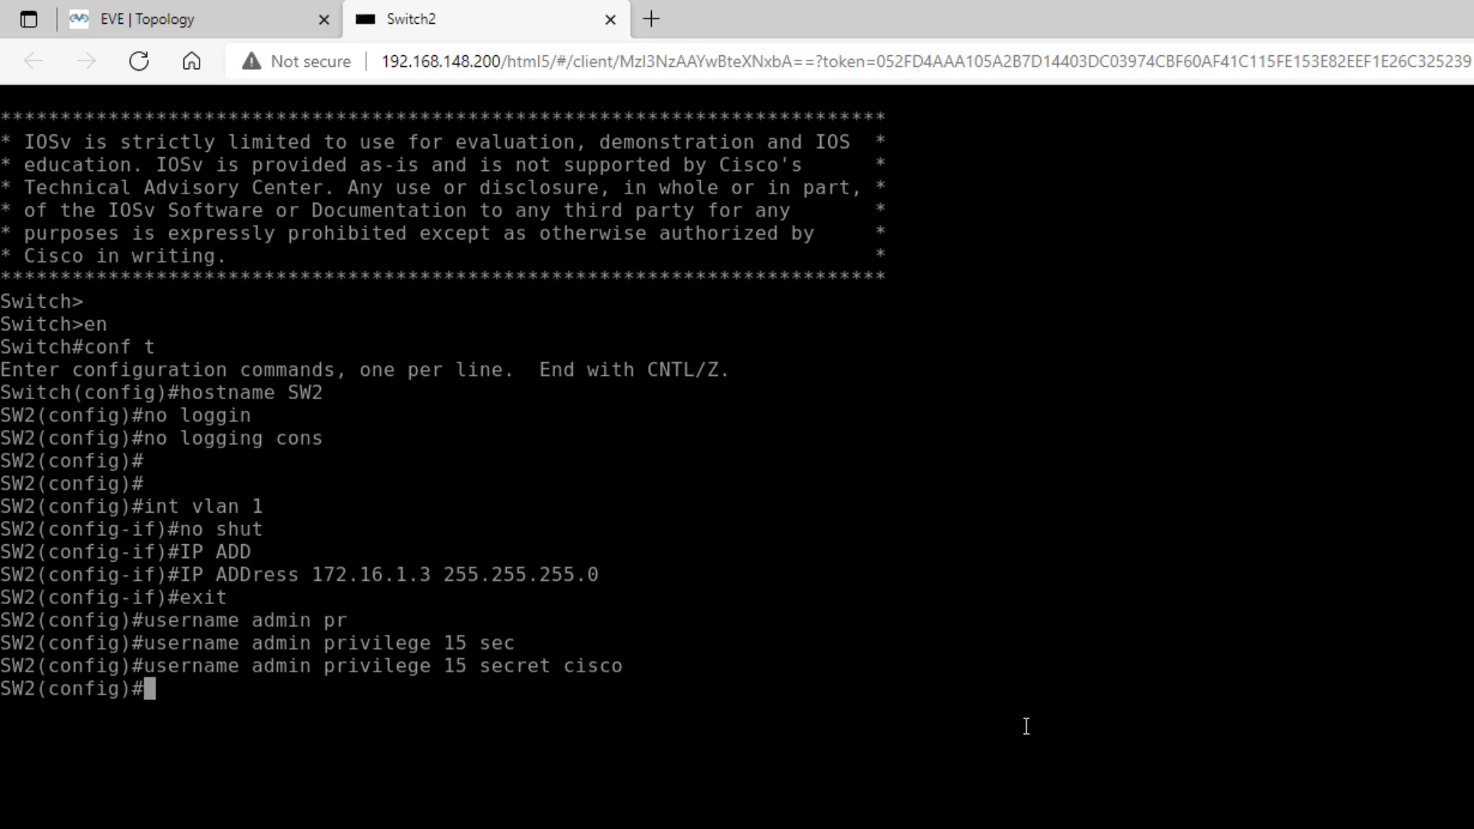
- Set VTY lines 0 4 to local login accepting telnet and ssh, then exit
type("line vty 0 4")
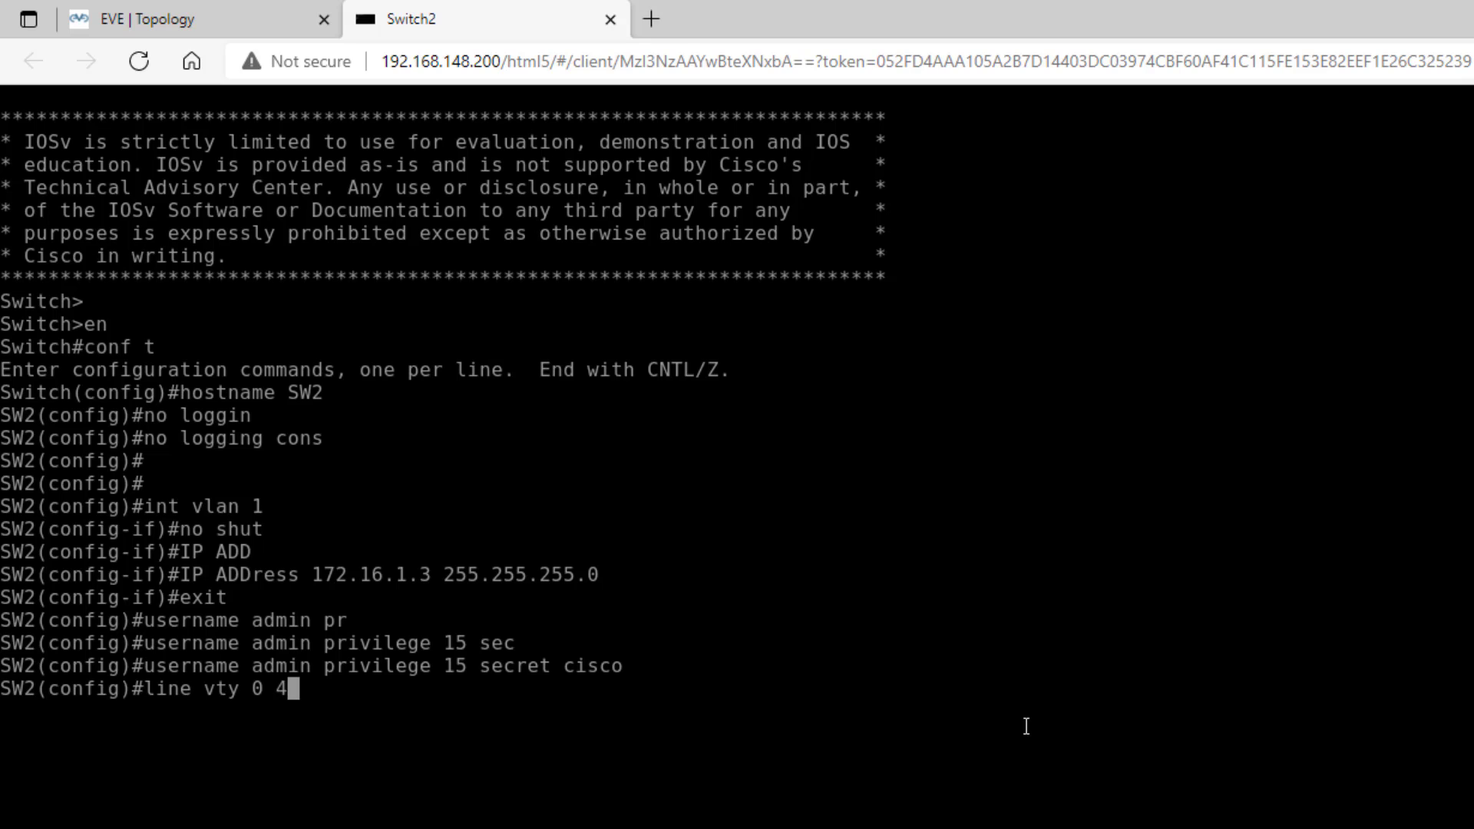
key("Return")
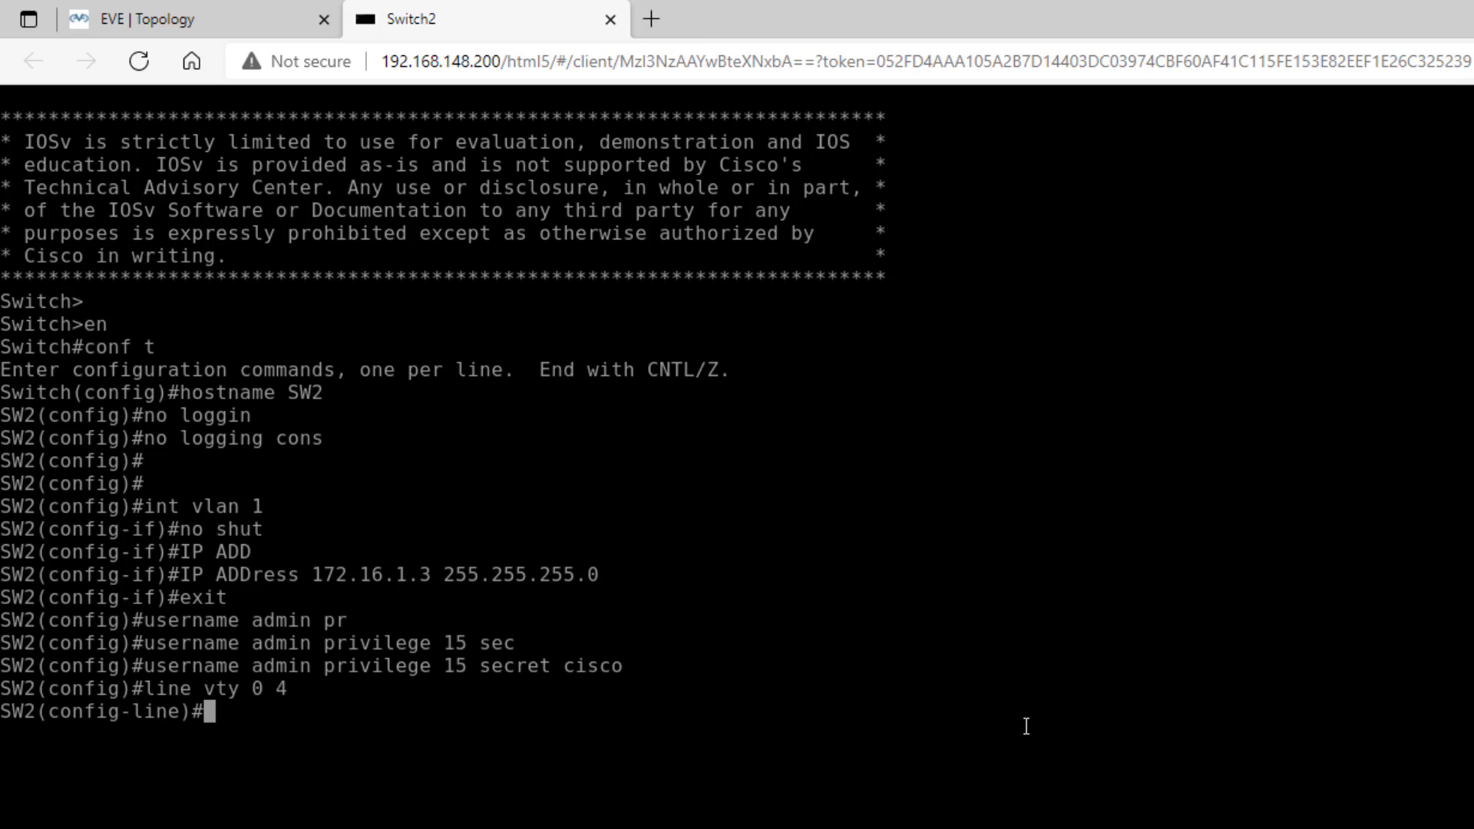
type("login local")
key("Return")
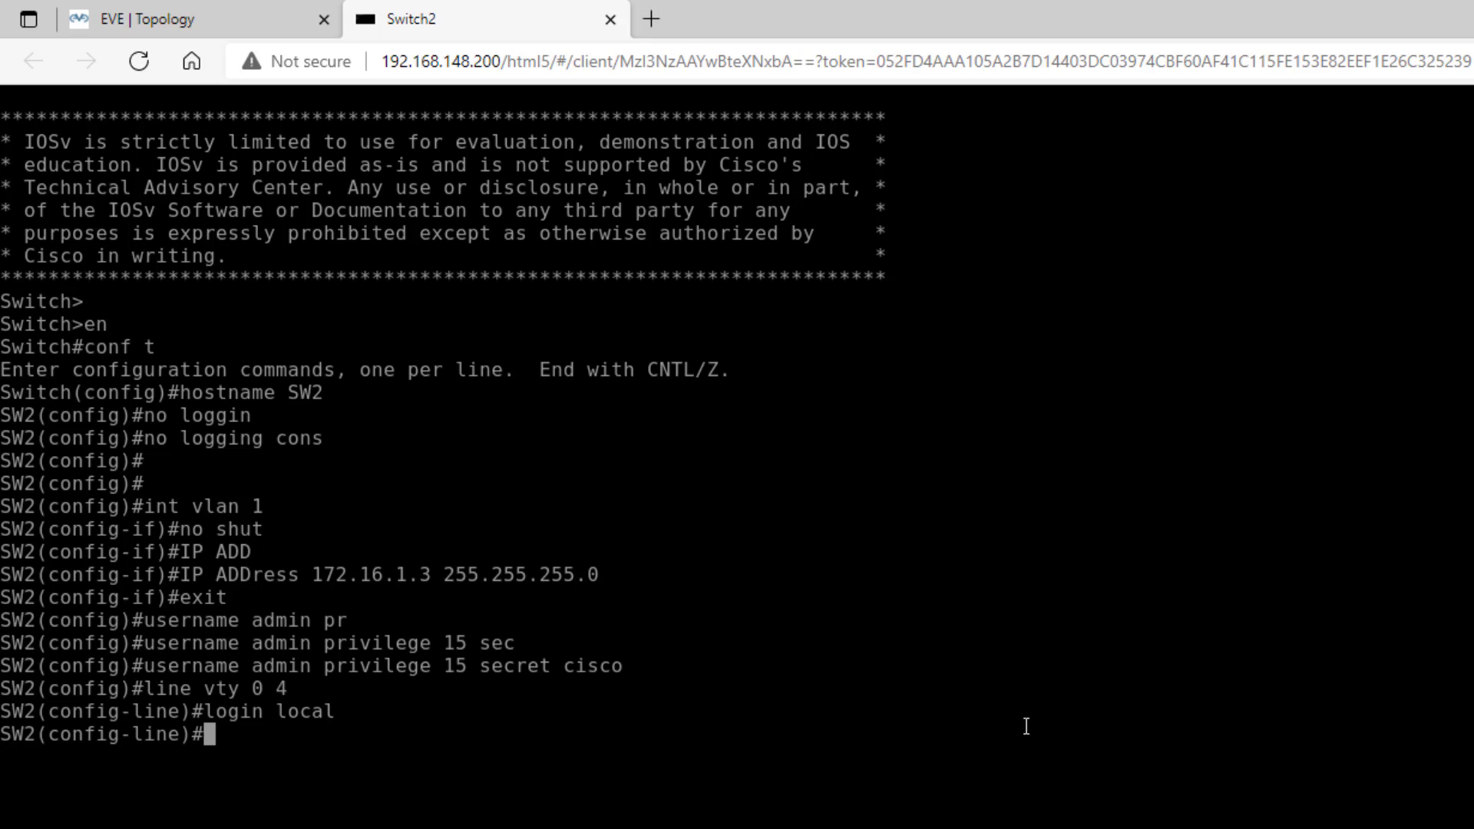
type("trans")
key("Tab")
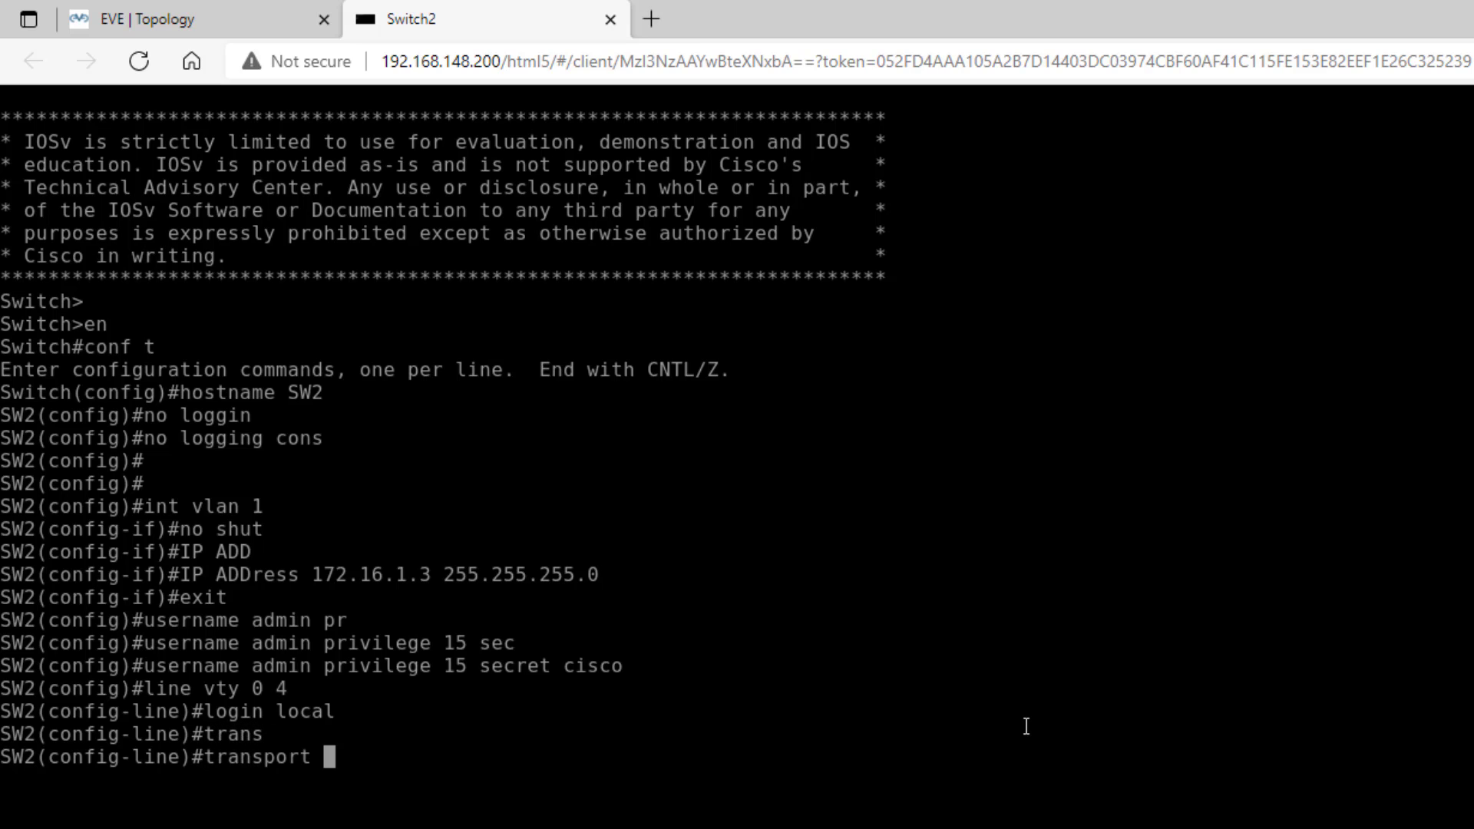
type("in")
key("Tab")
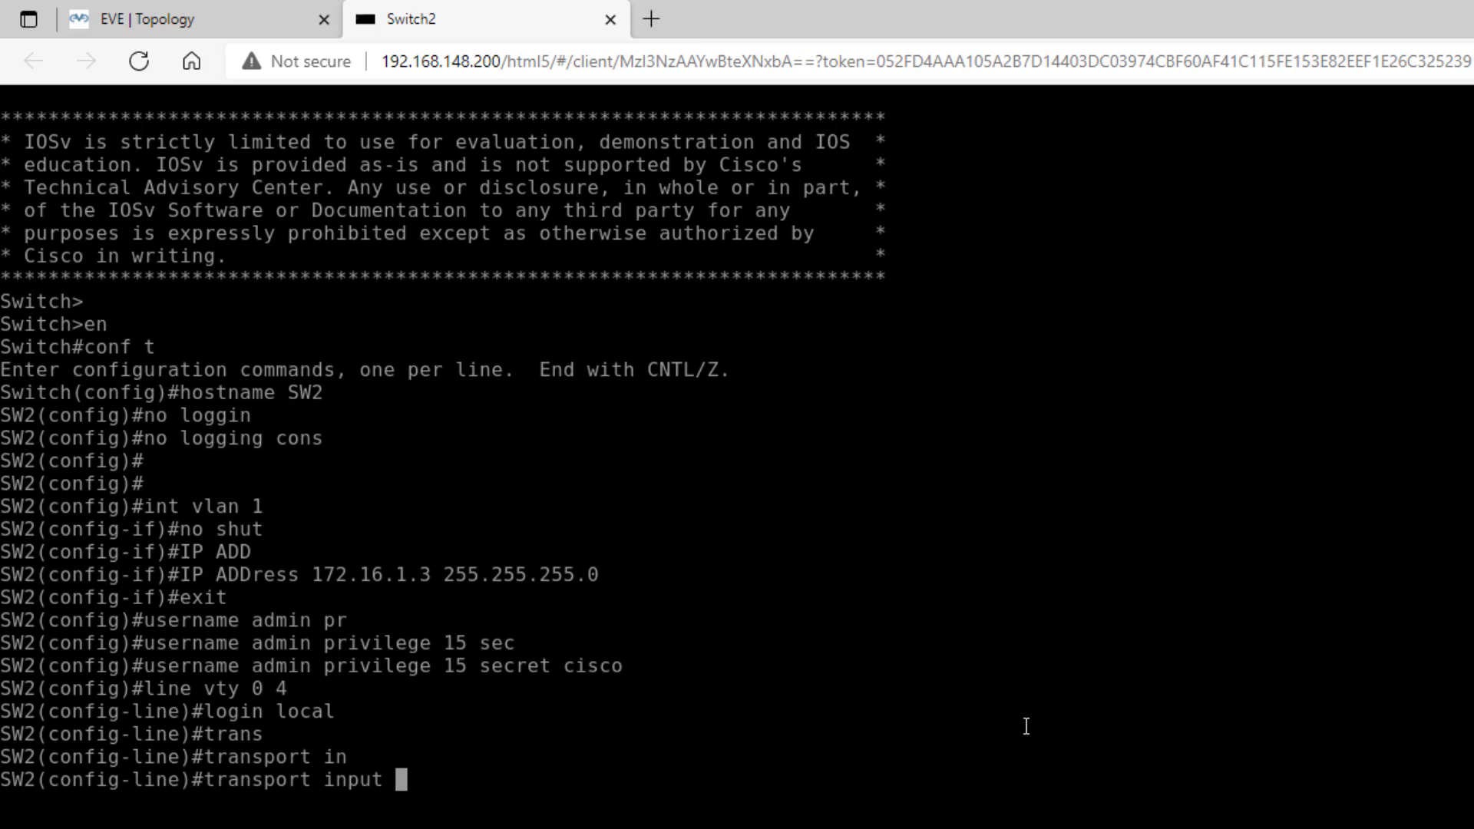
type("telnet ssh")
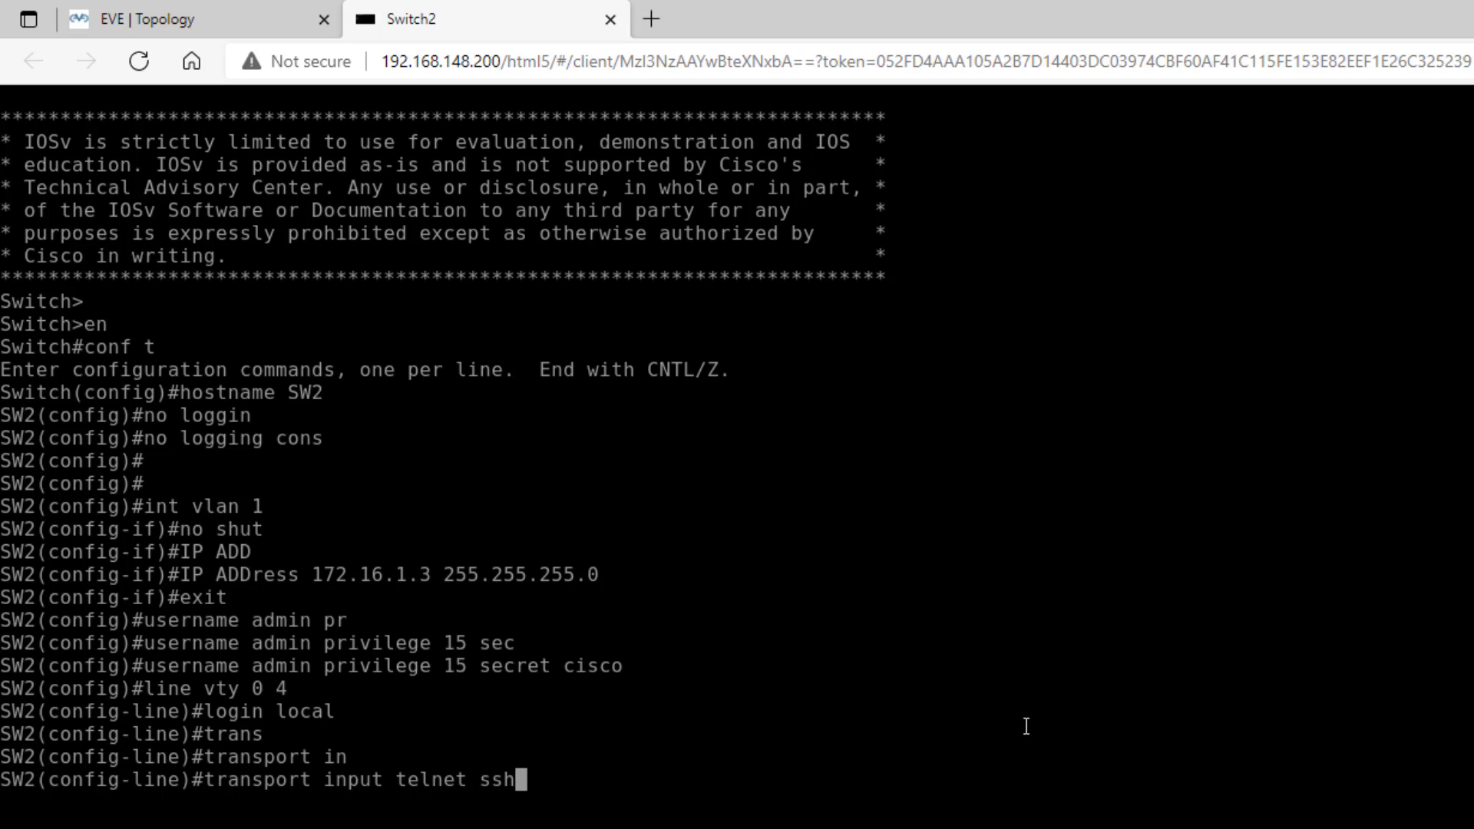
key("Return")
type("exit")
key("Return")
key("Return")
key("Return")
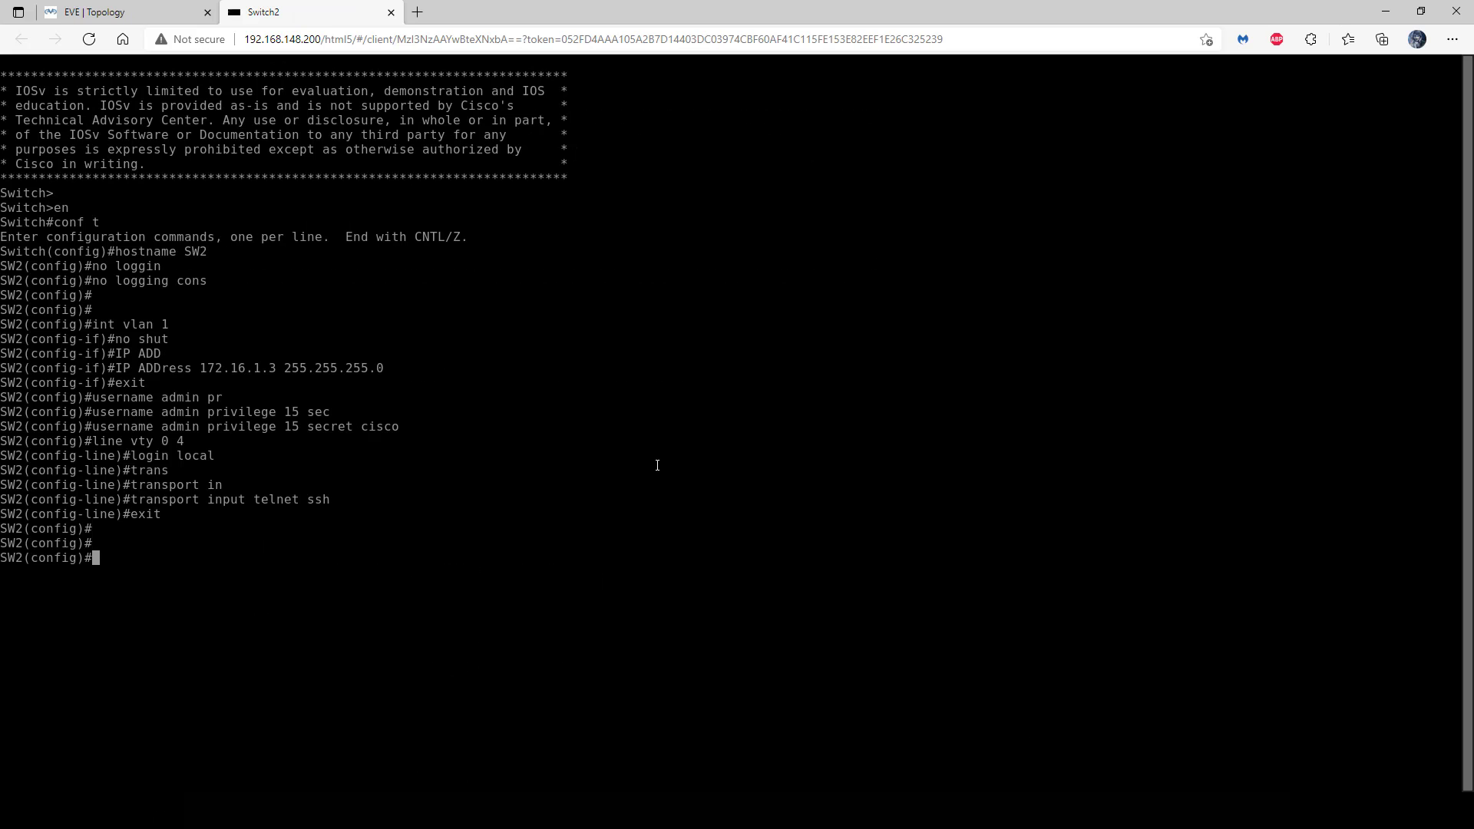
type("exit")
key("Return")
key("Return")
- Ping SW1 at 172.16.1.2 twice from SW2
type("ping 172.16.")
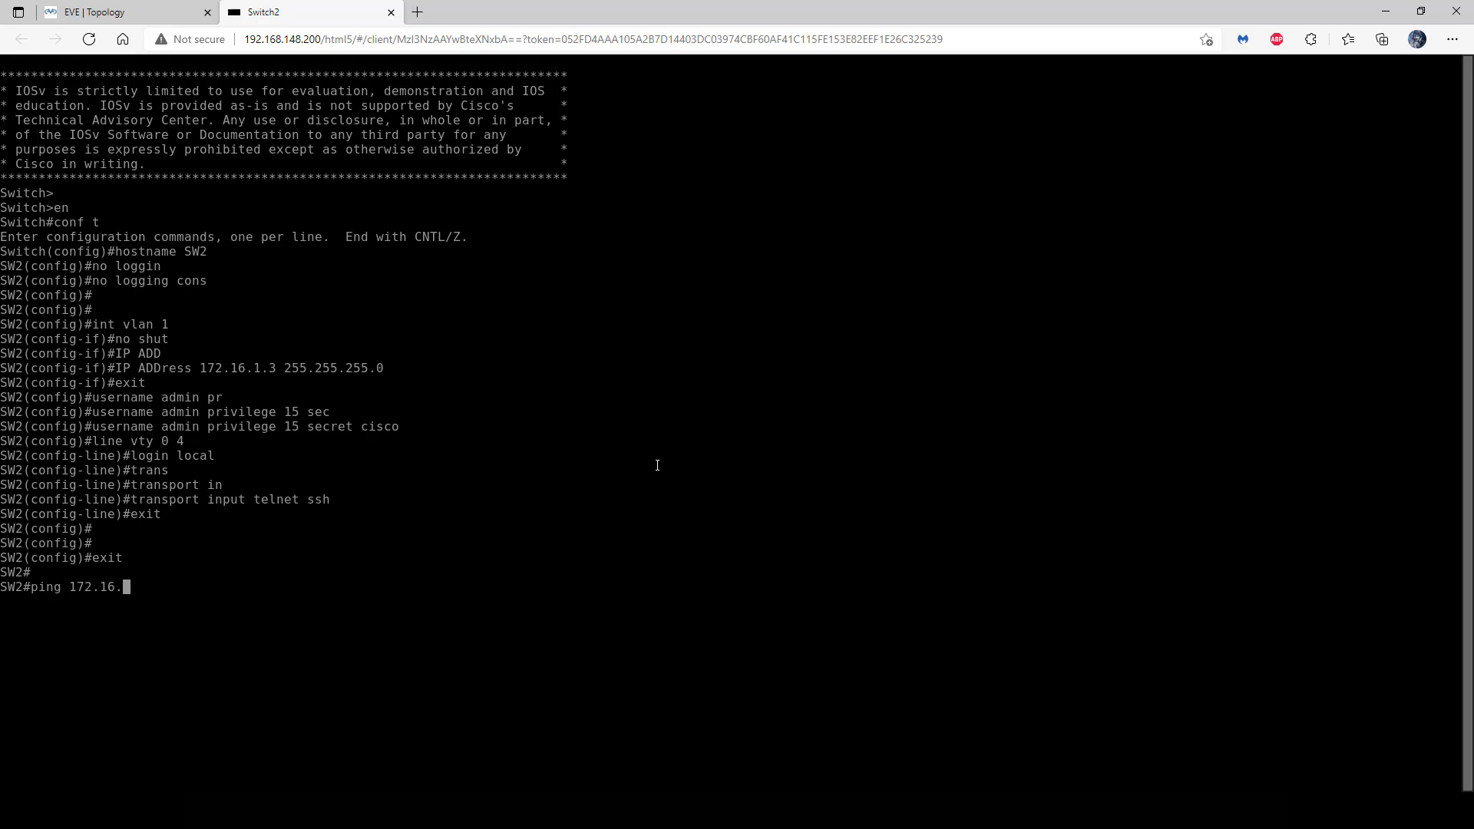
type("1.2")
key("Return")
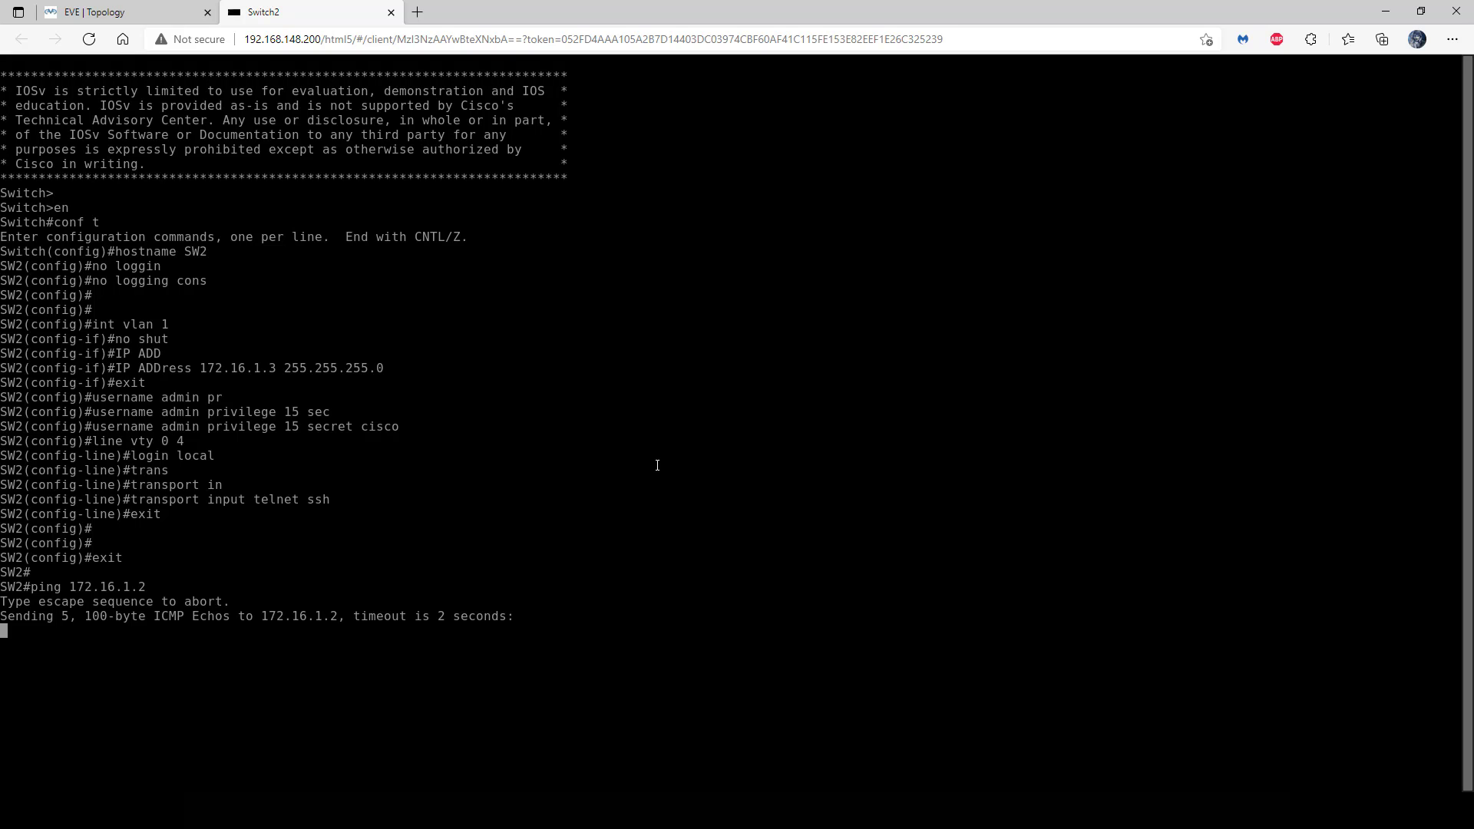
key("Up")
key("Return")
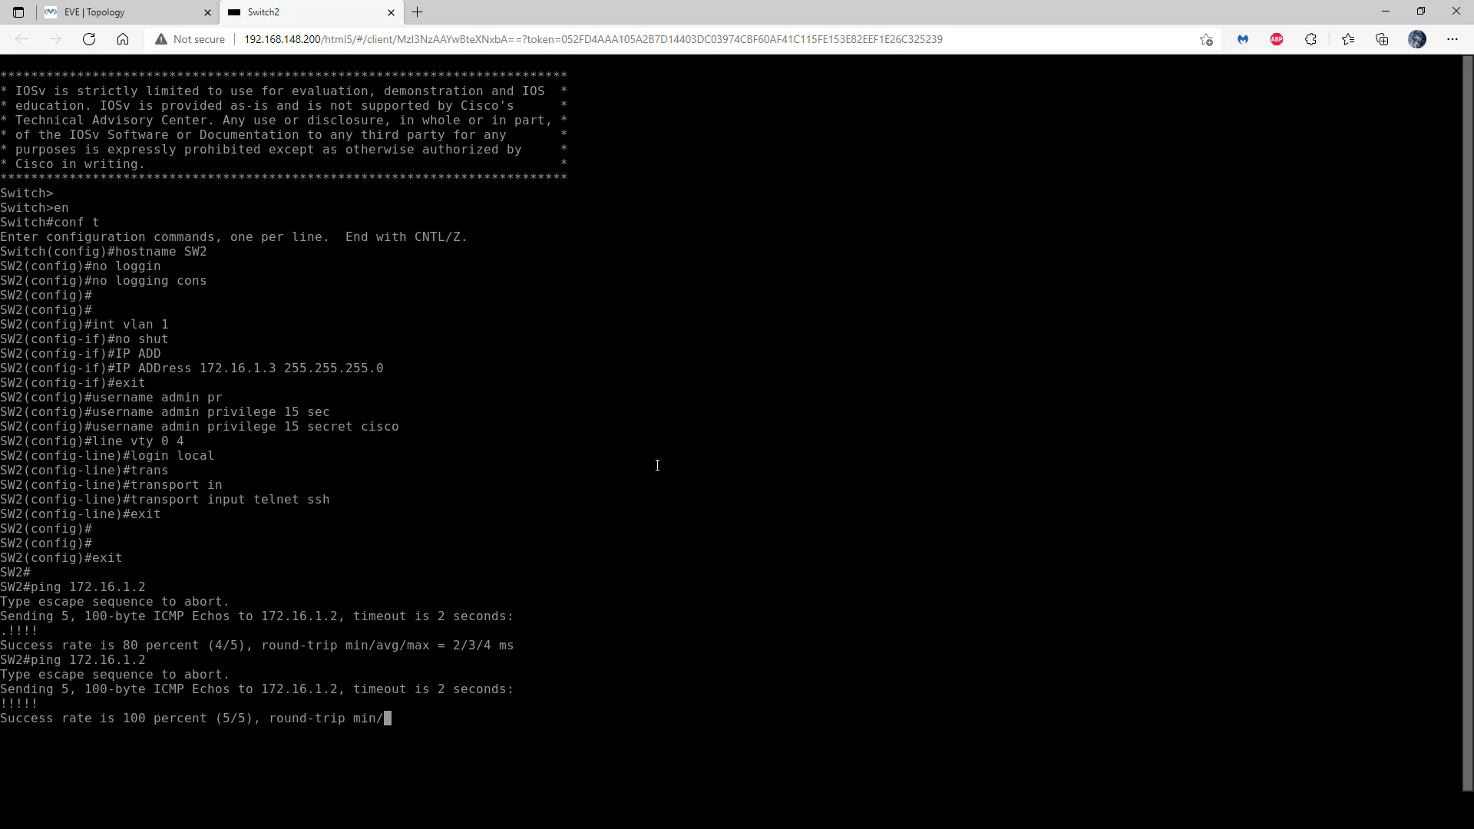
key("Return")
key("Return")
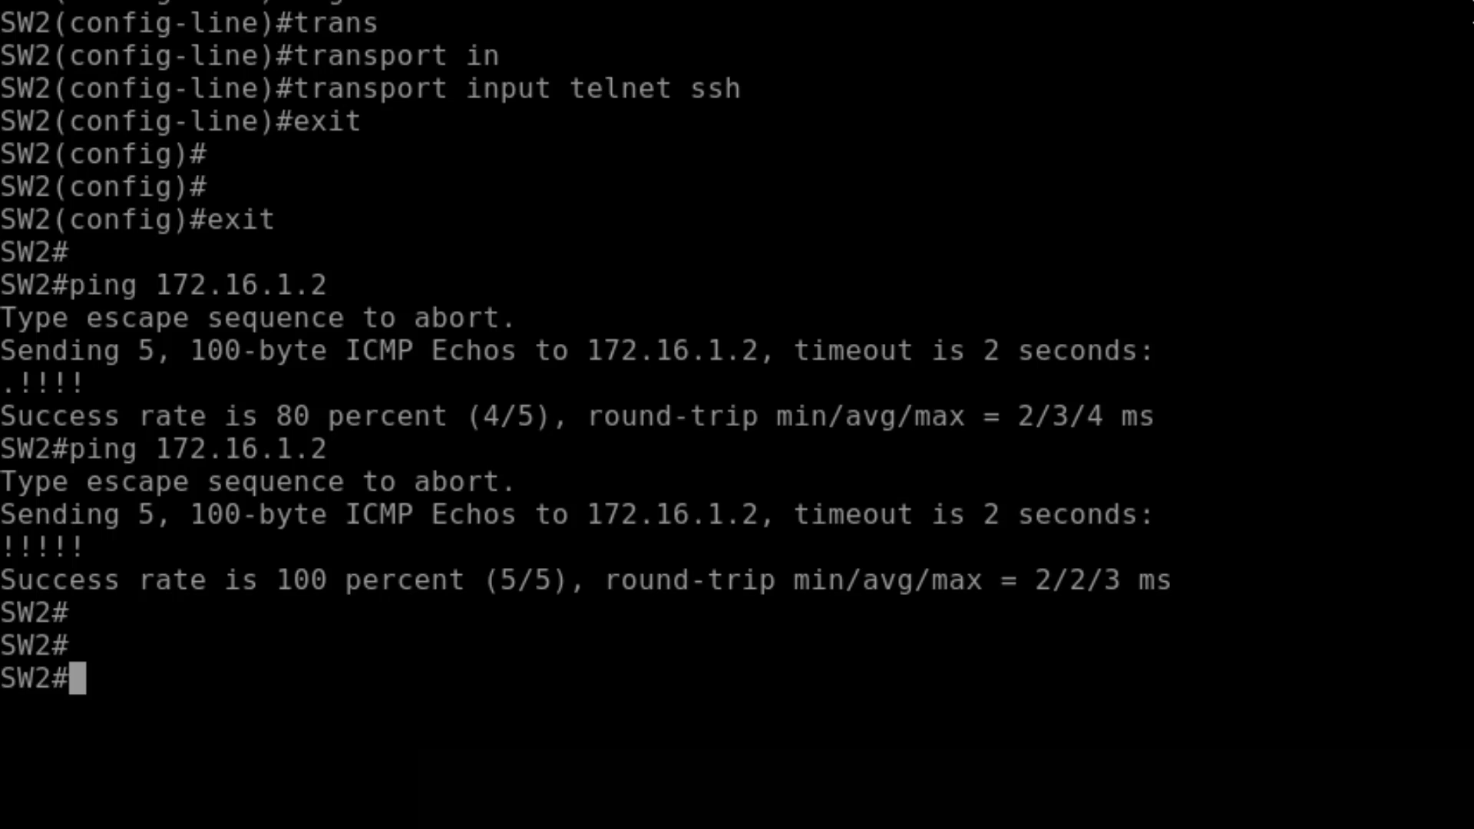
- Telnet to 172.16.1.2 as admin and page through SW1's running configuration
type("te")
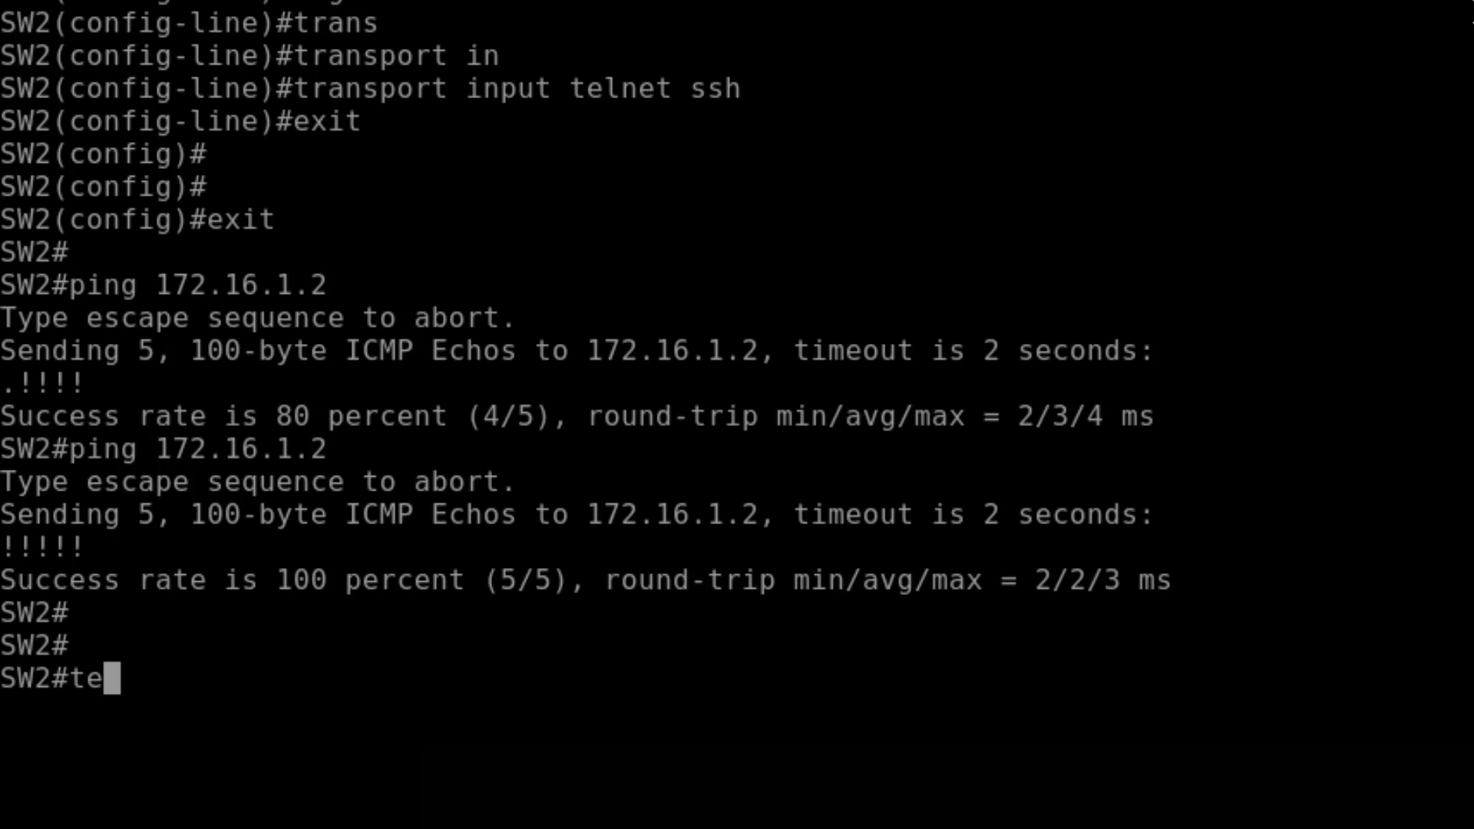
type("lnet 17")
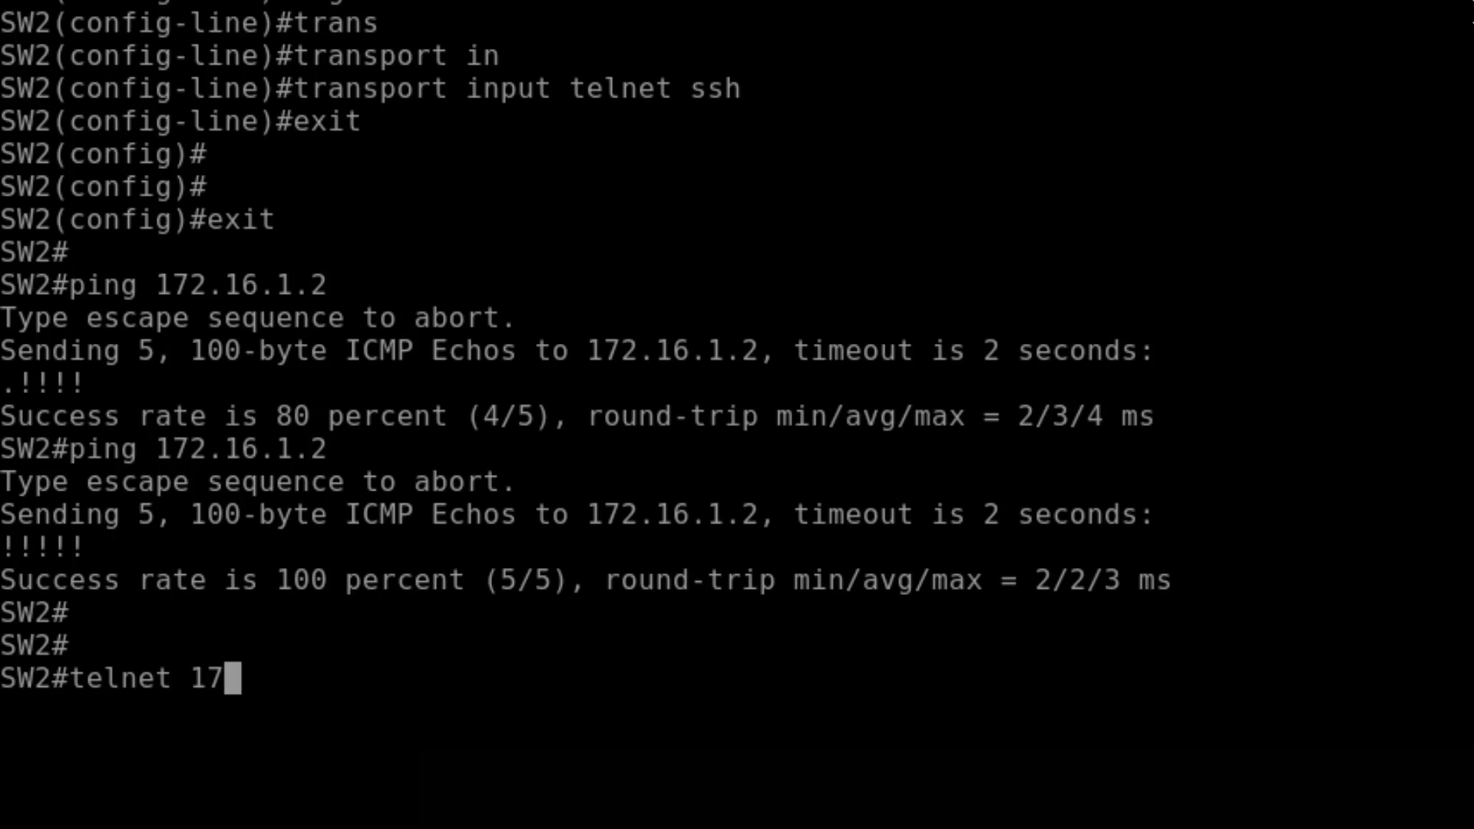
type("2.16.1.2")
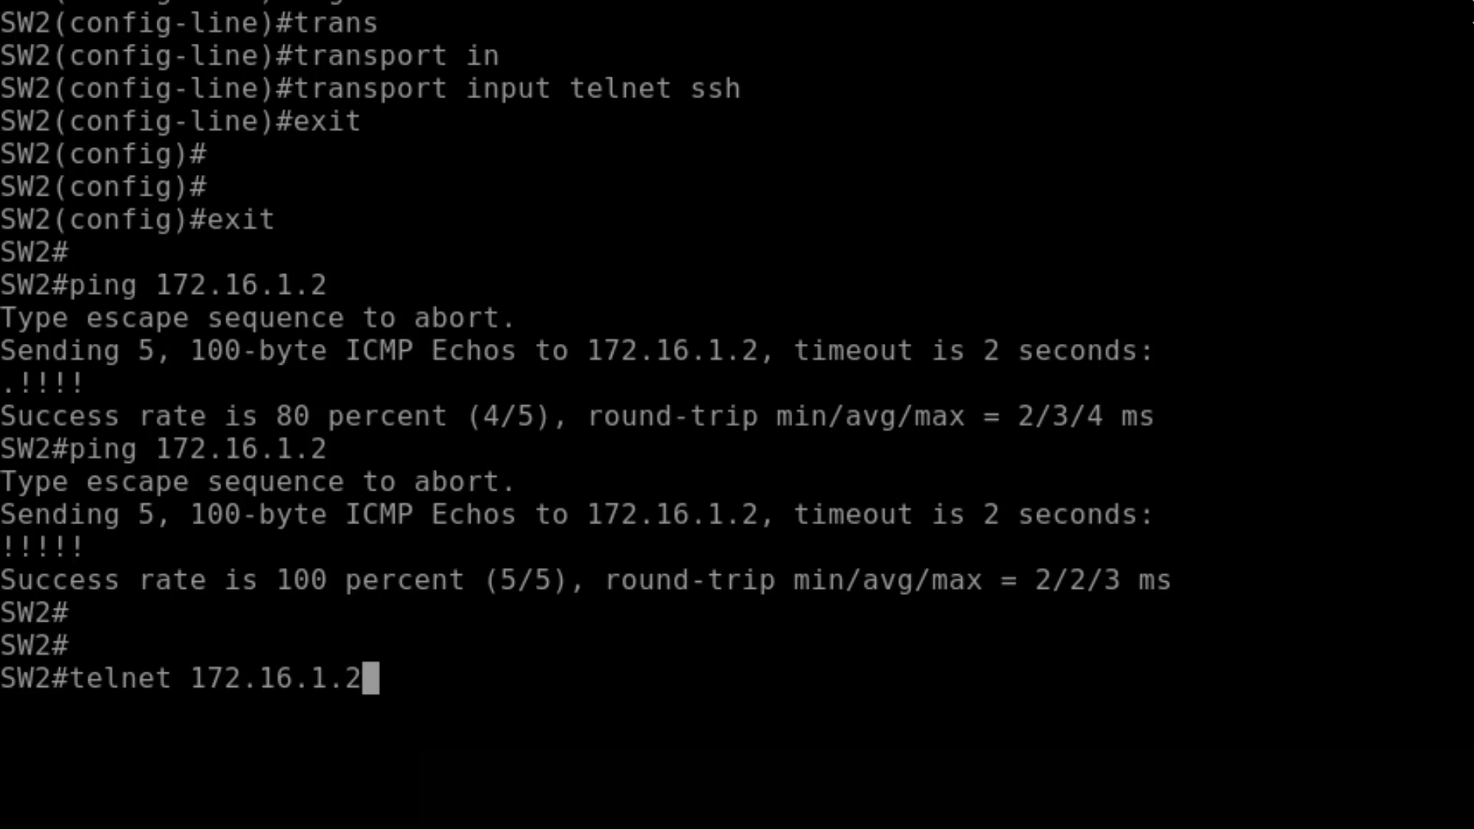
key("Return")
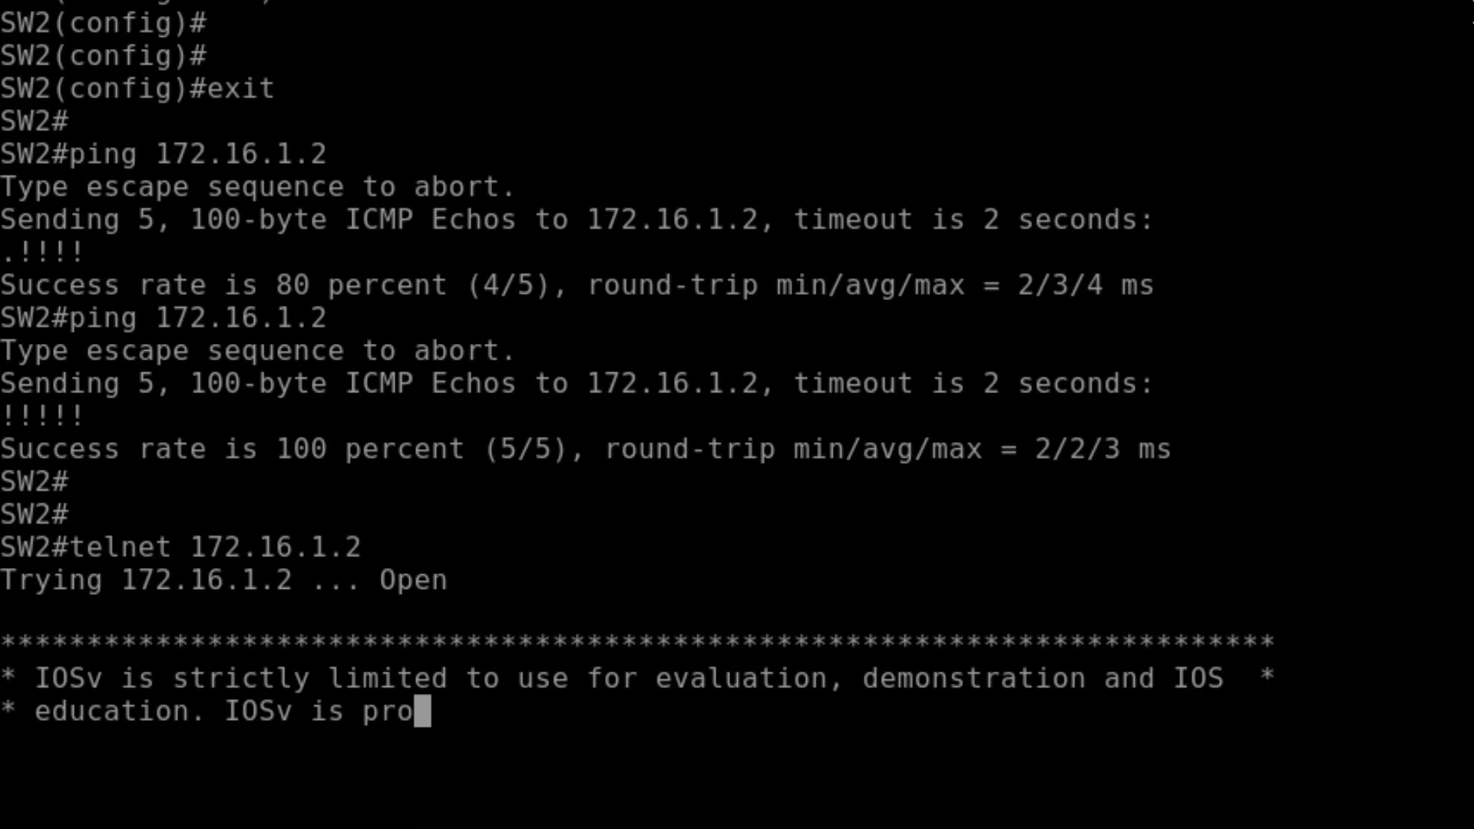
type("admin")
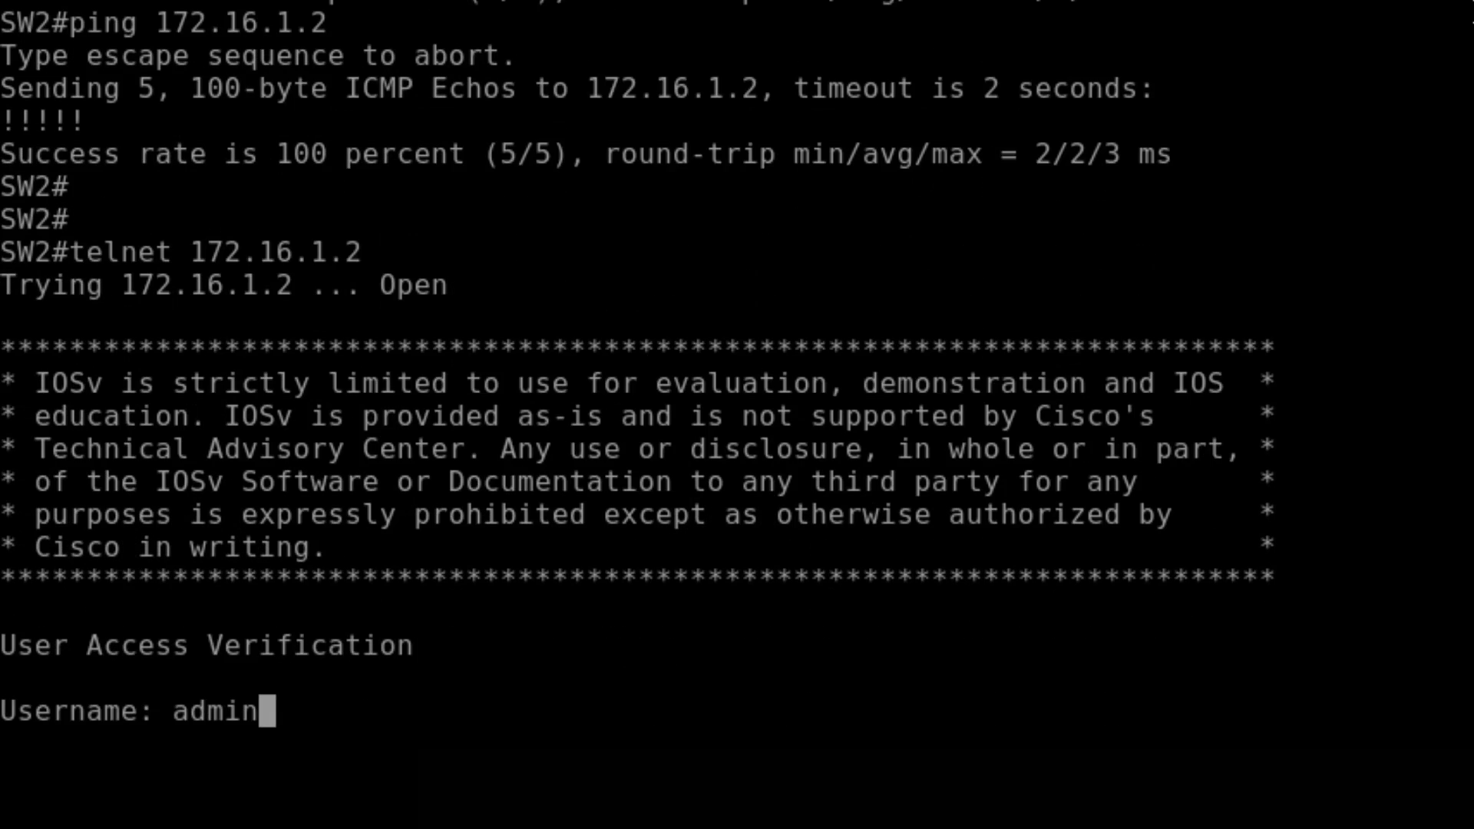
key("Return")
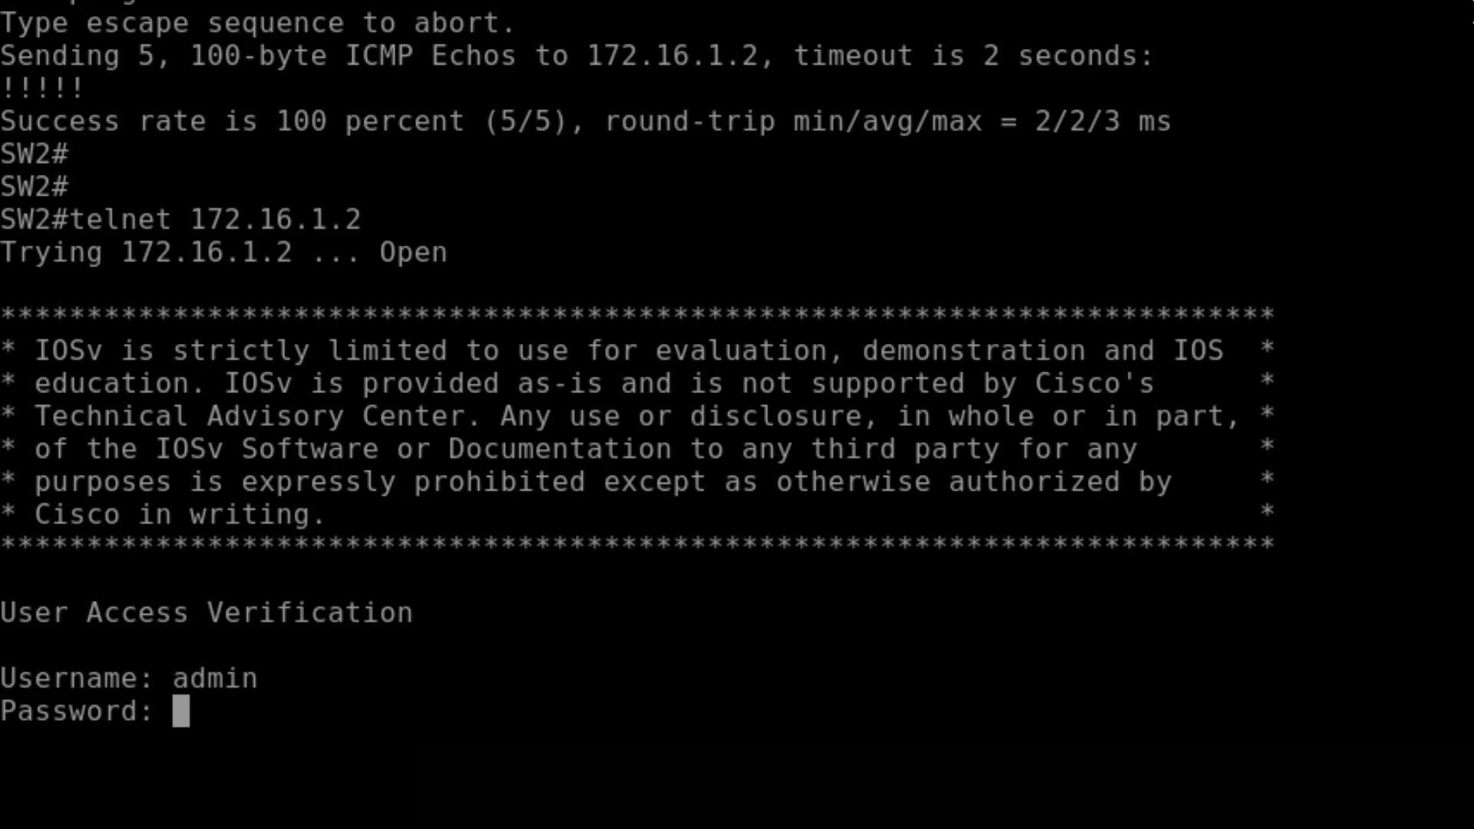
key("Return")
key("Return")
key("Return")
key("Return")
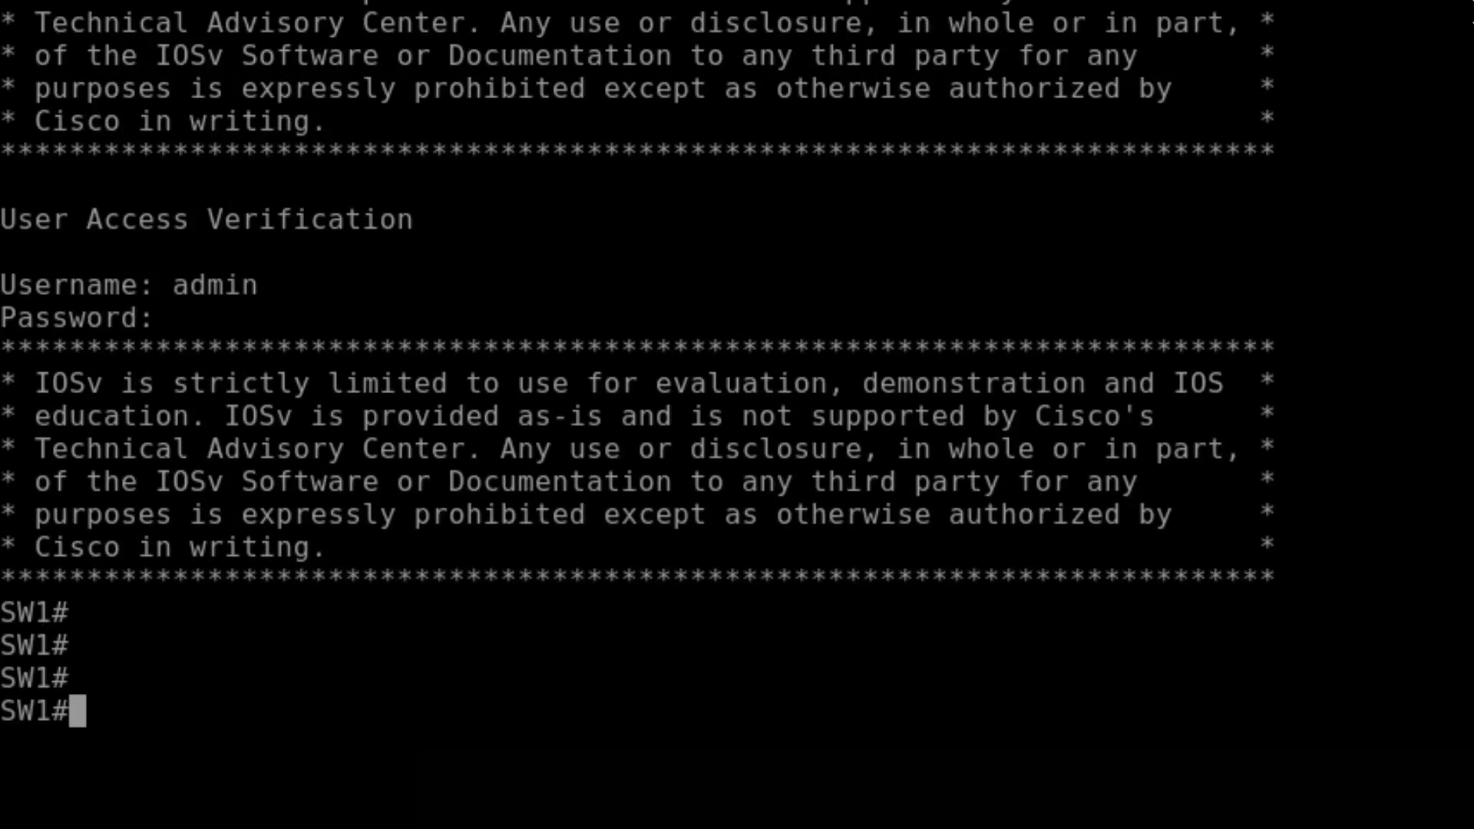
type("sh run")
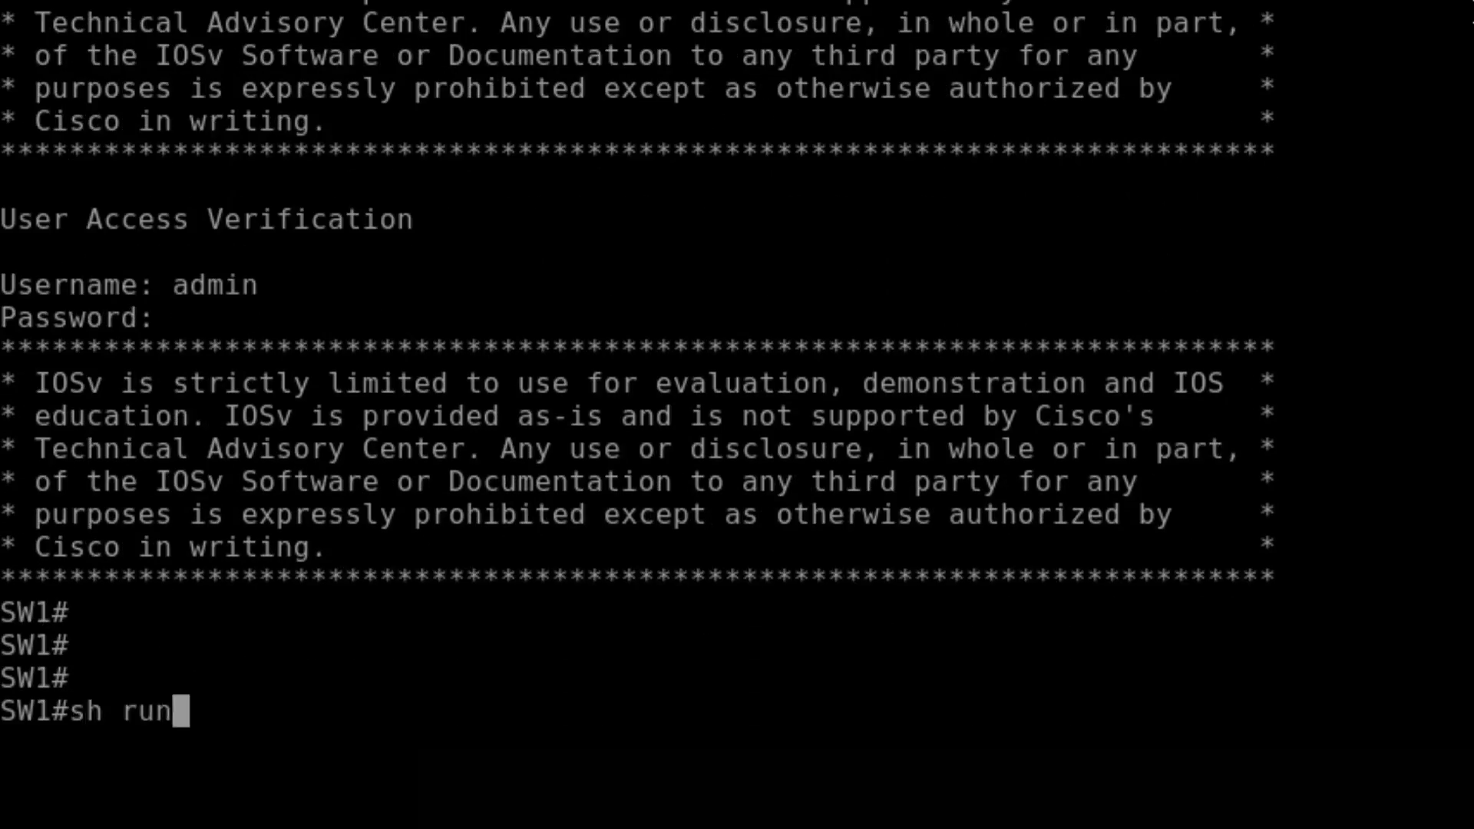
key("Return")
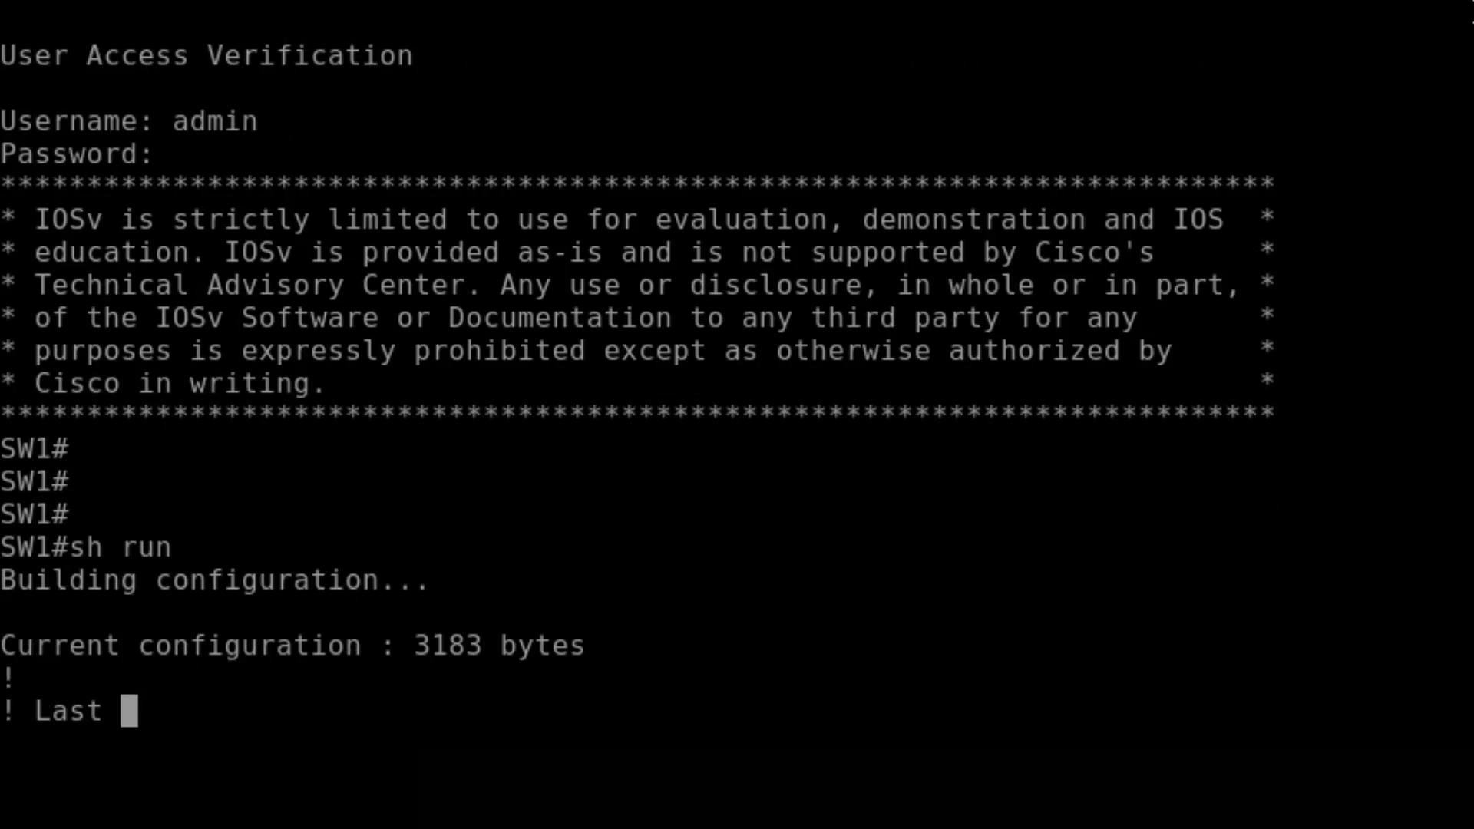
key("space")
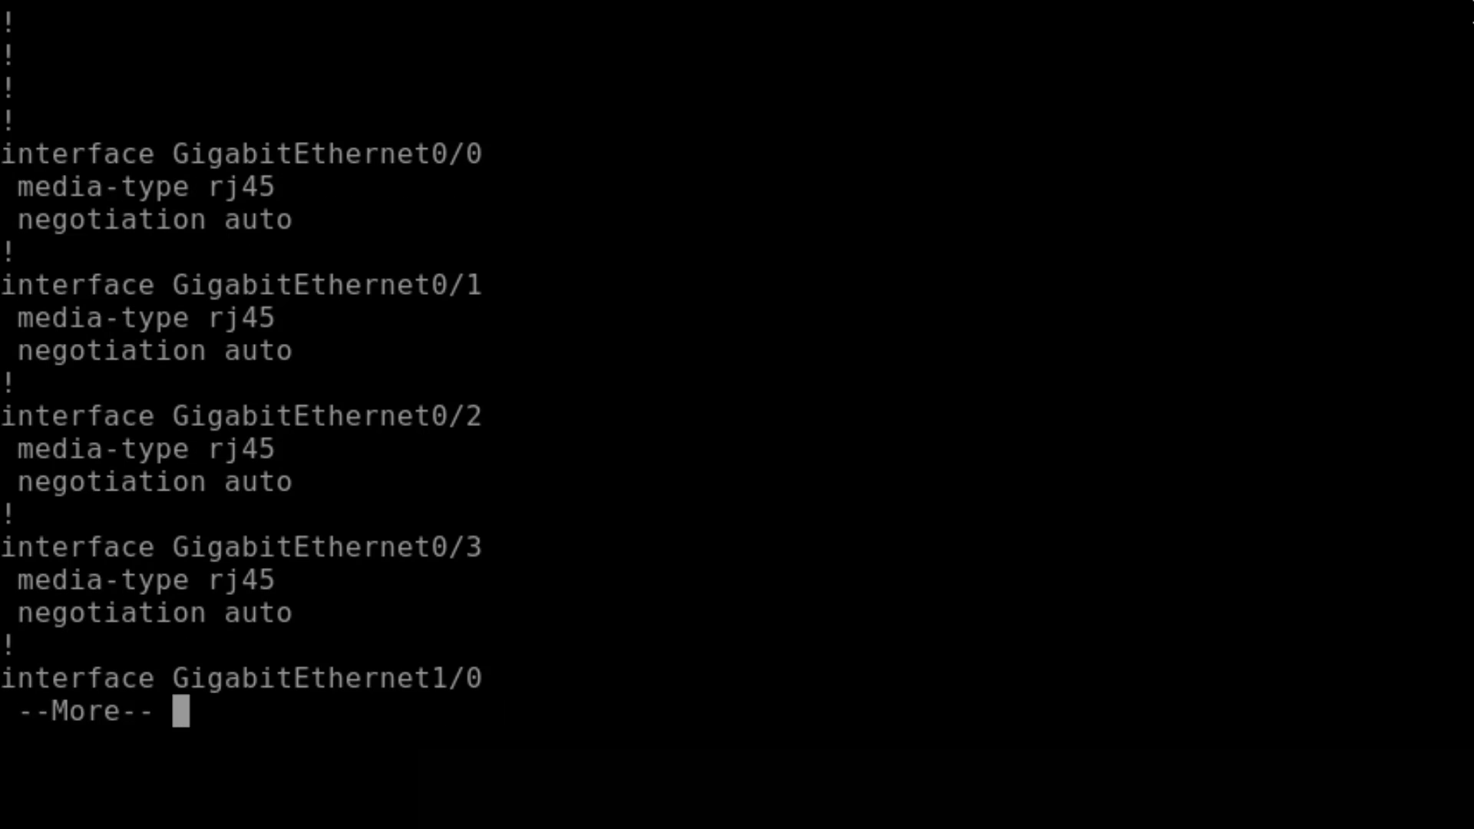
- Run 'sh ip int br' on SW1 to see Vlan1 172.16.1.2 up, then exit telnet
type("qsh ip i")
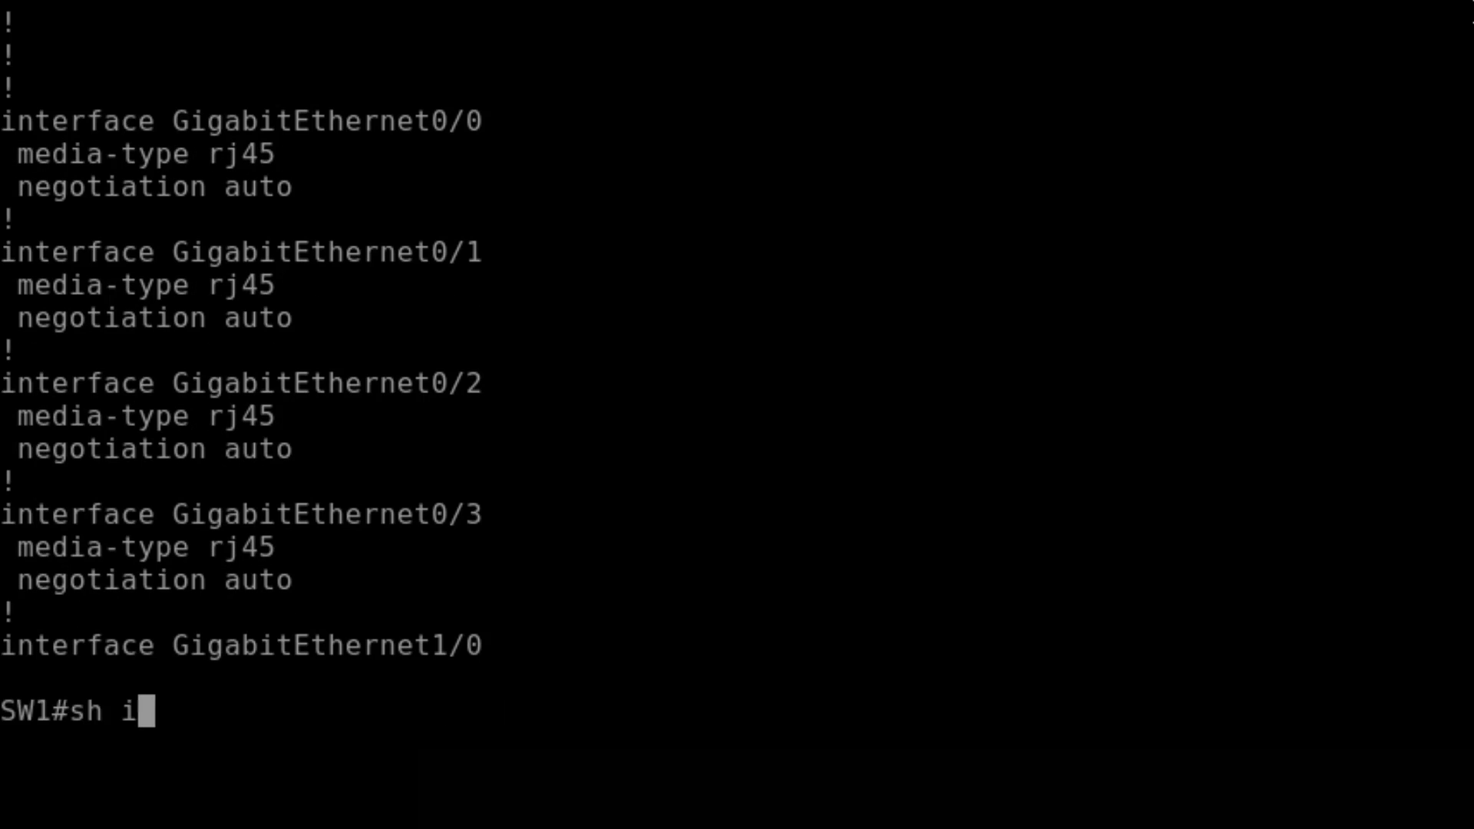
type("nt br")
key("Return")
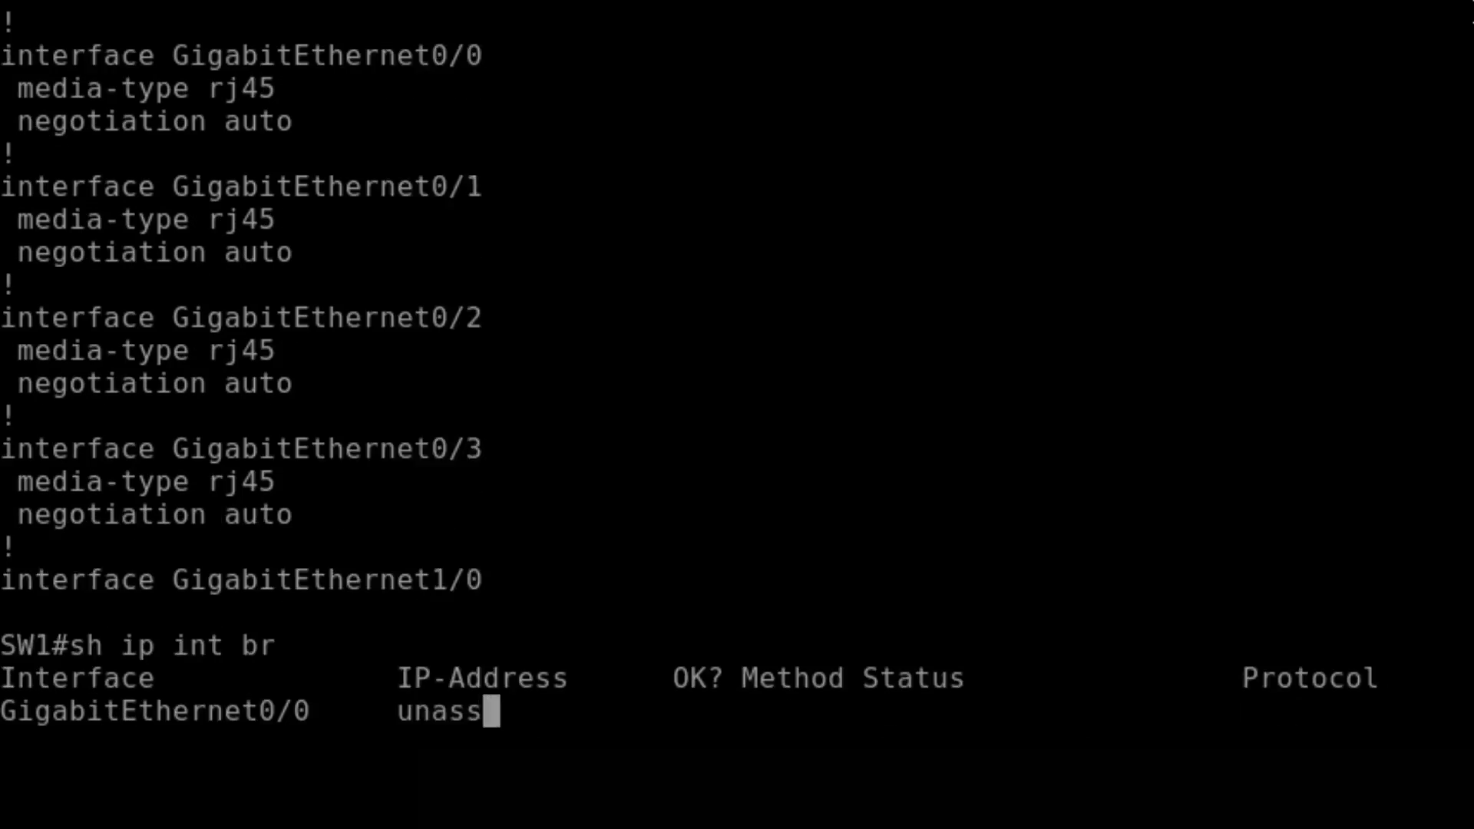
key("Return")
key("Return")
key("Return")
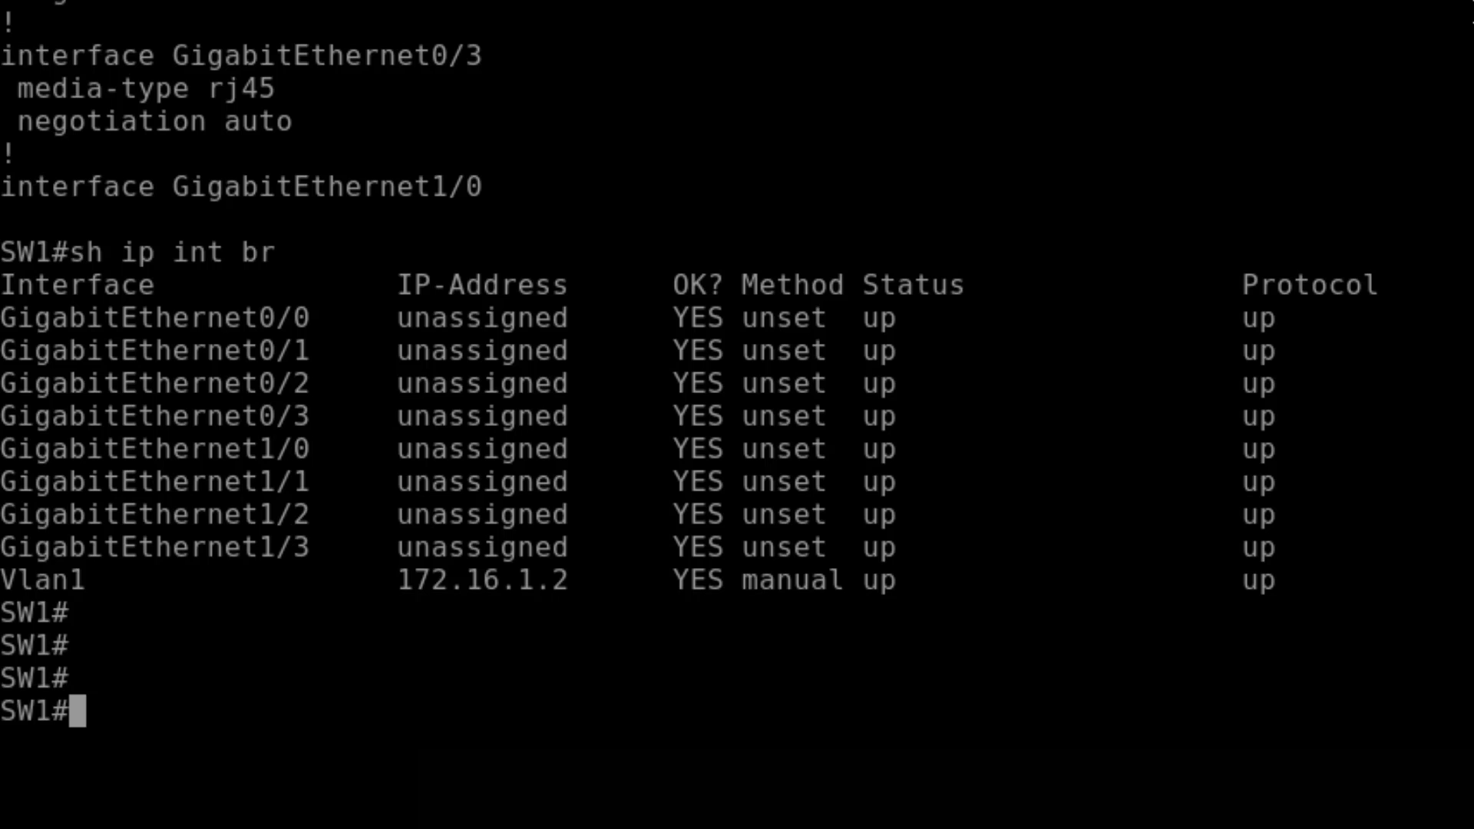
type("exit")
key("Return")
key("Return")
key("Return")
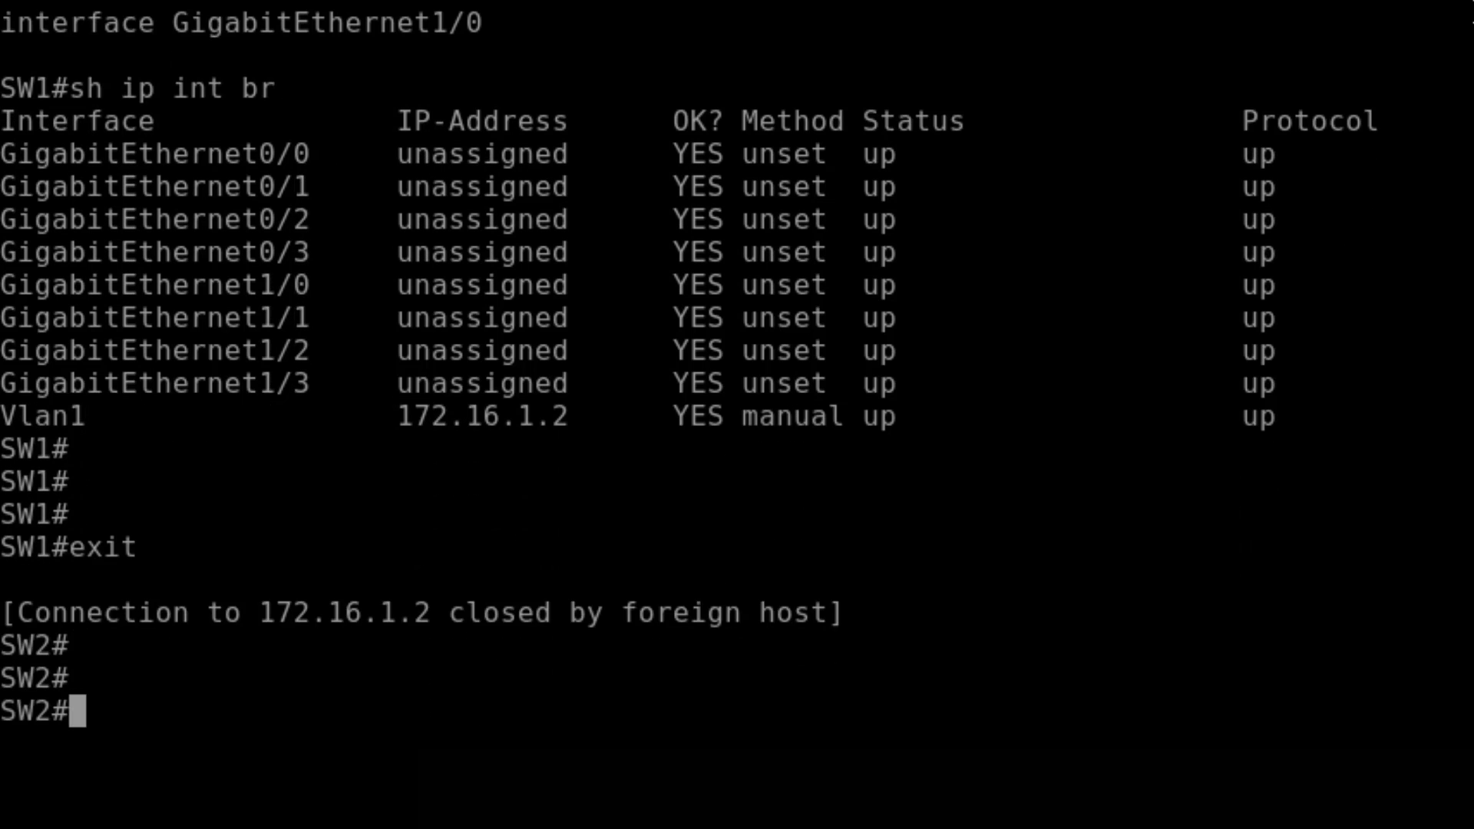
- Show SW2's interface brief and page through its full running configuration
type("sh ")
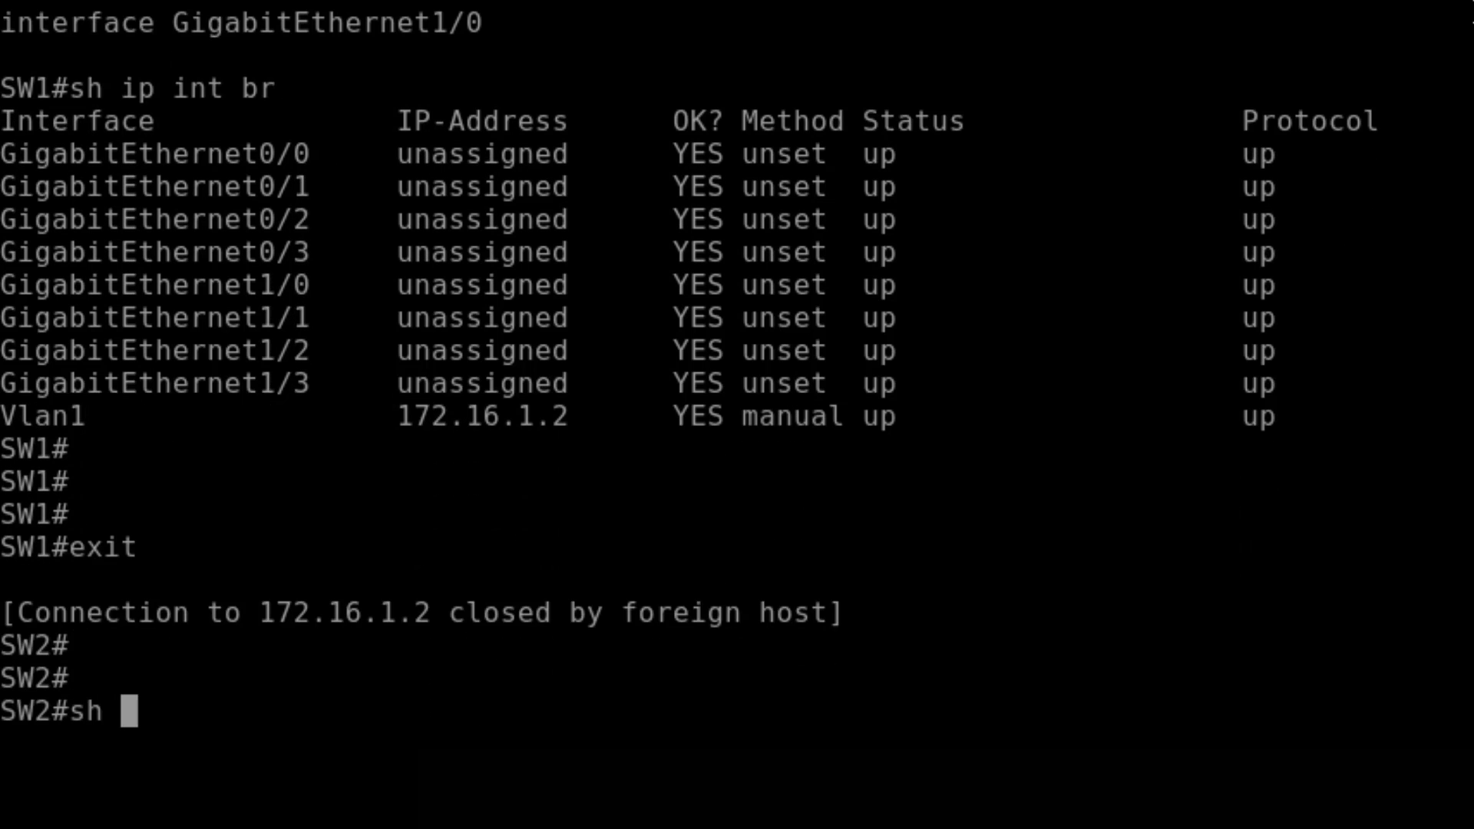
type("ip int br")
key("Return")
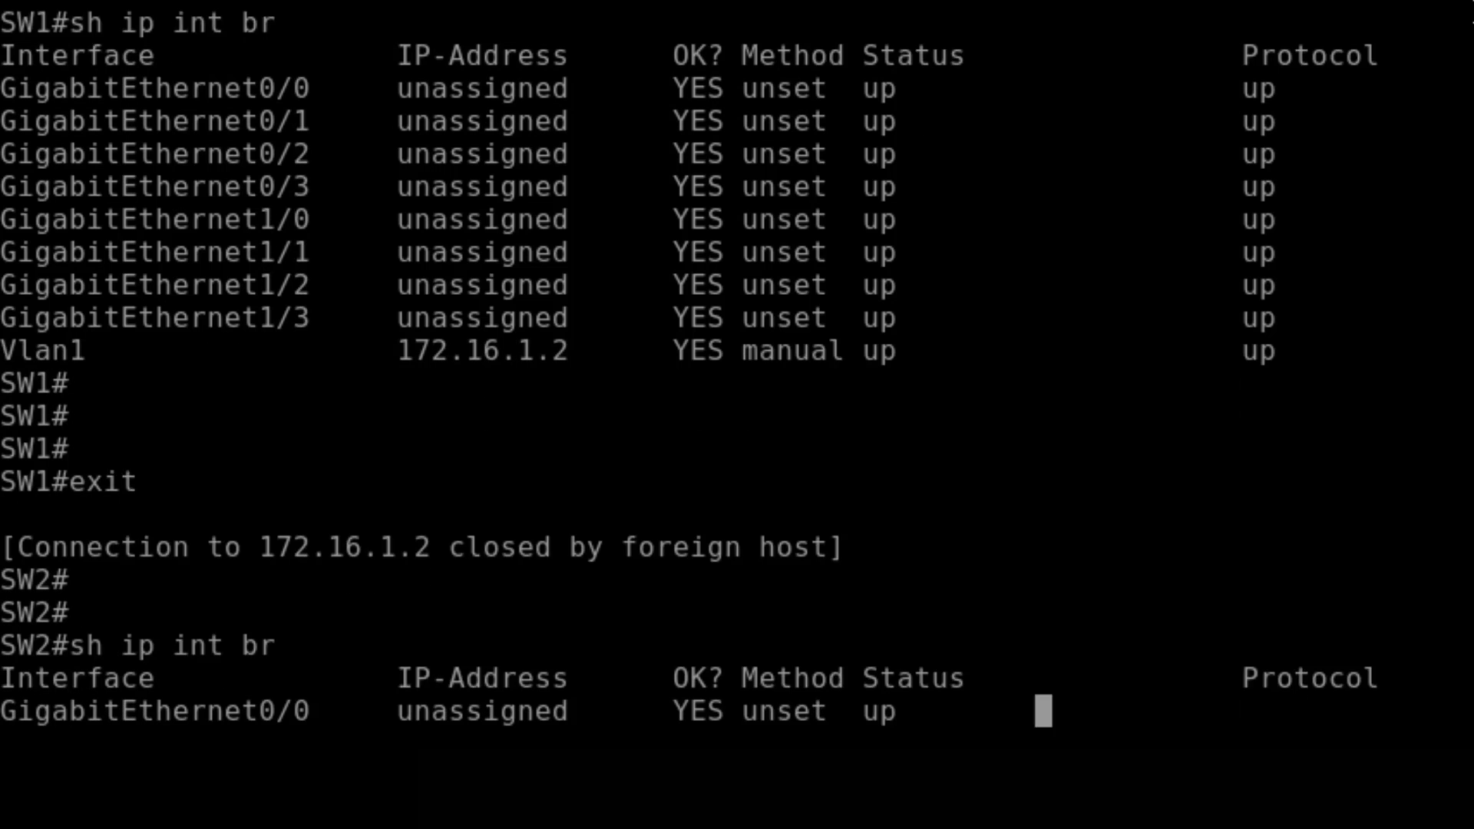
key("Return")
key("Return")
key("Return")
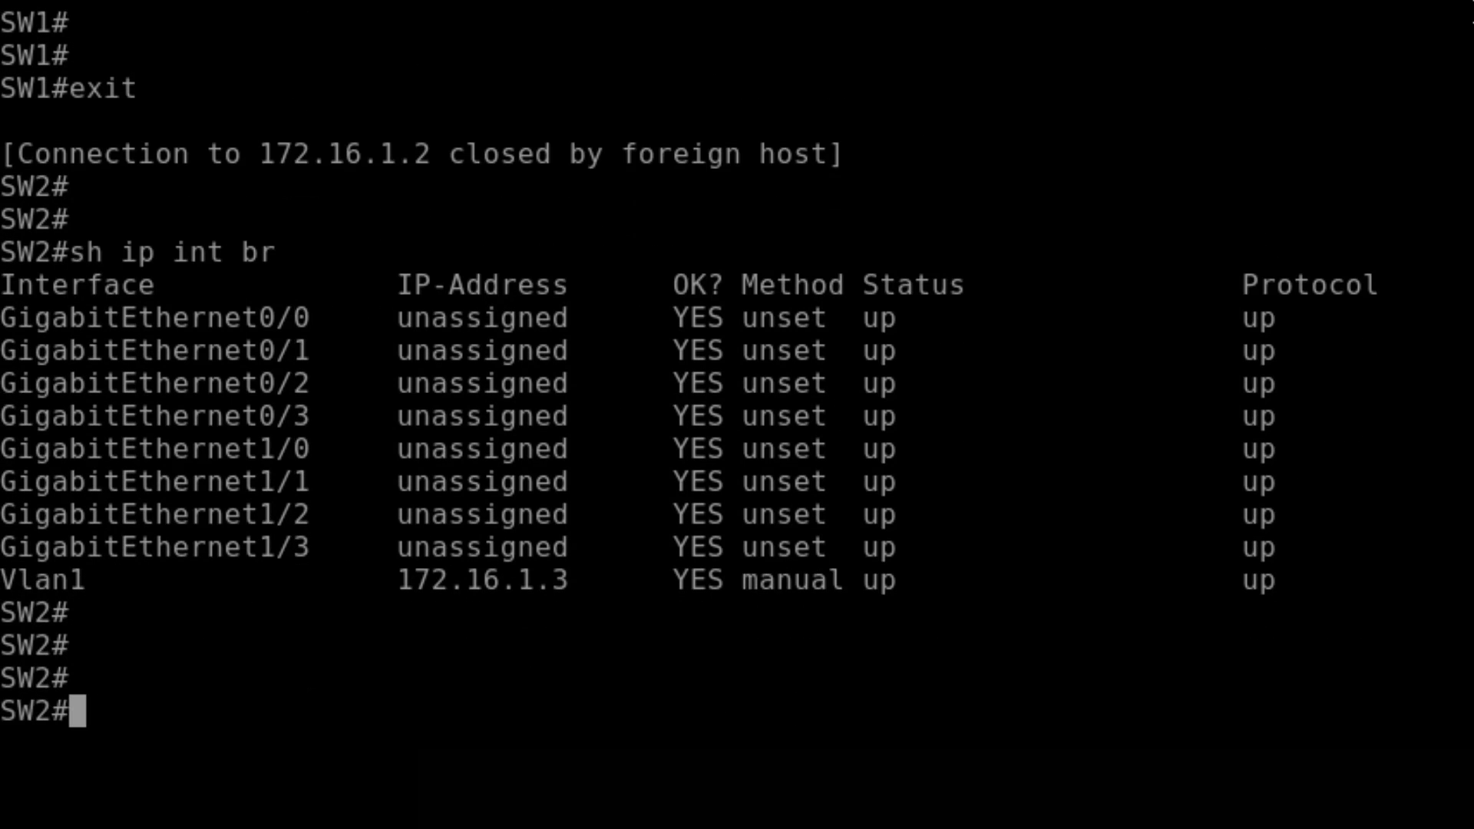
type("sh run")
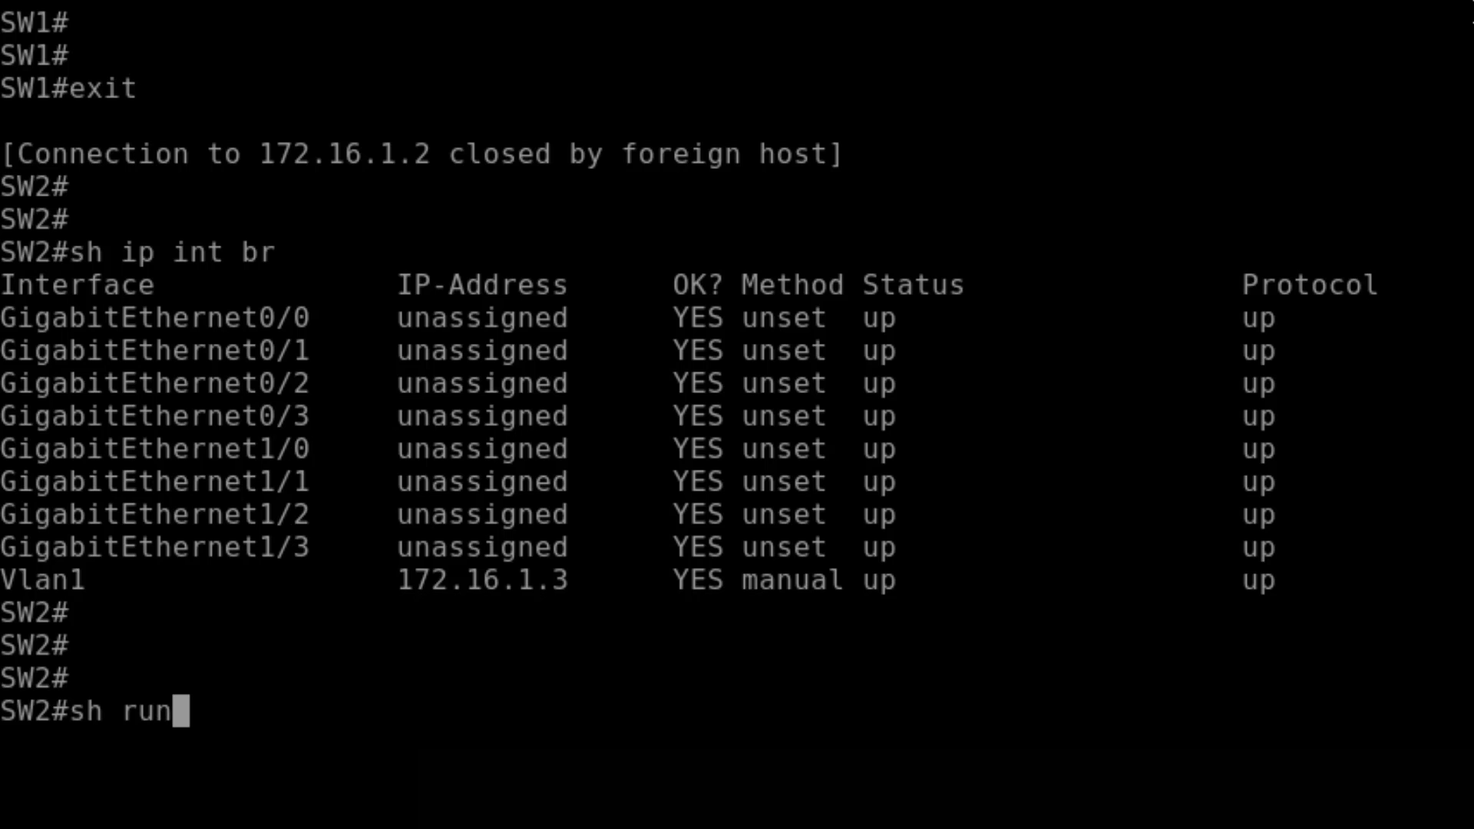
key("Return")
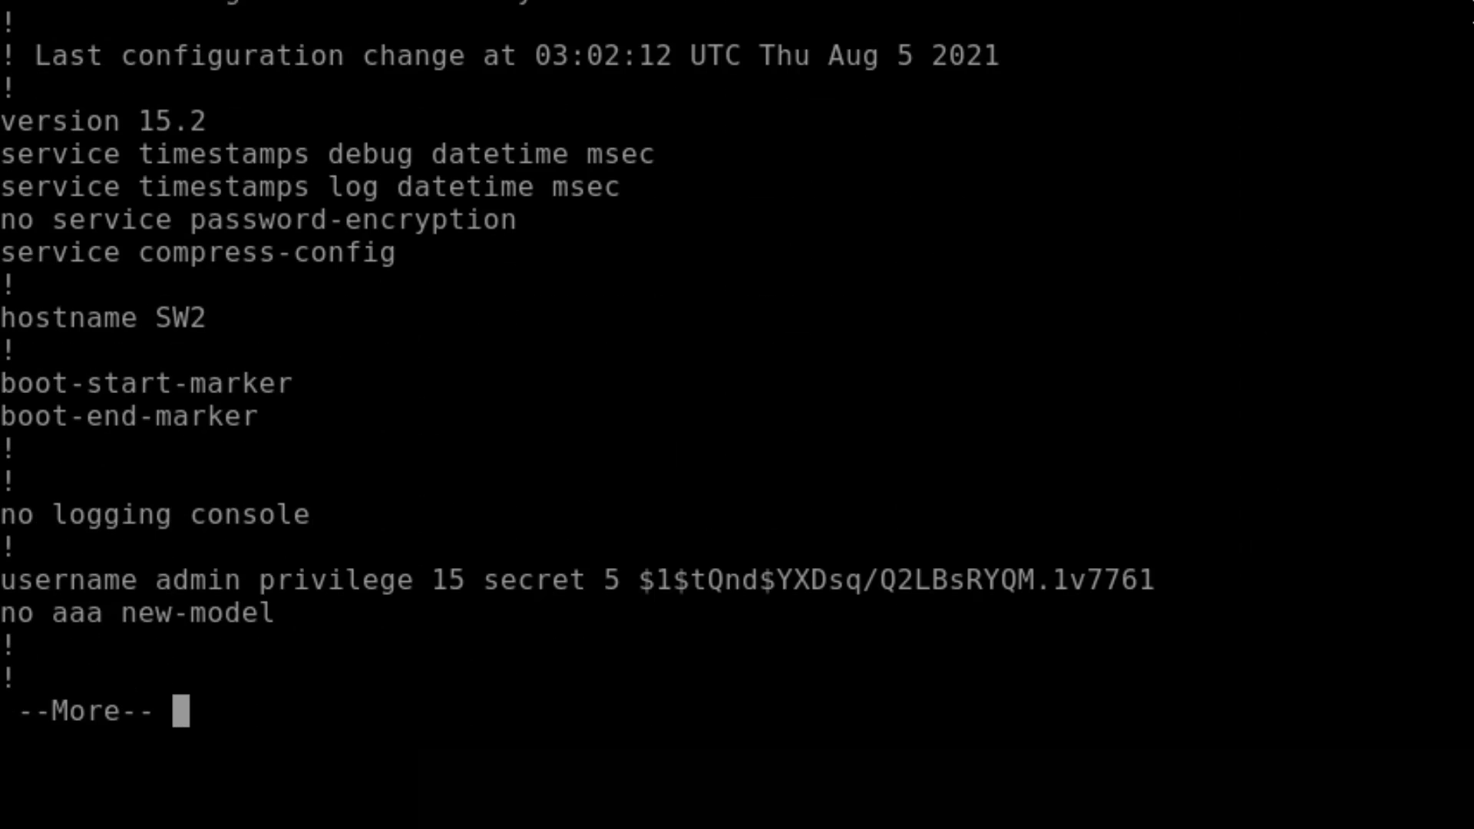
key("space")
key("space")
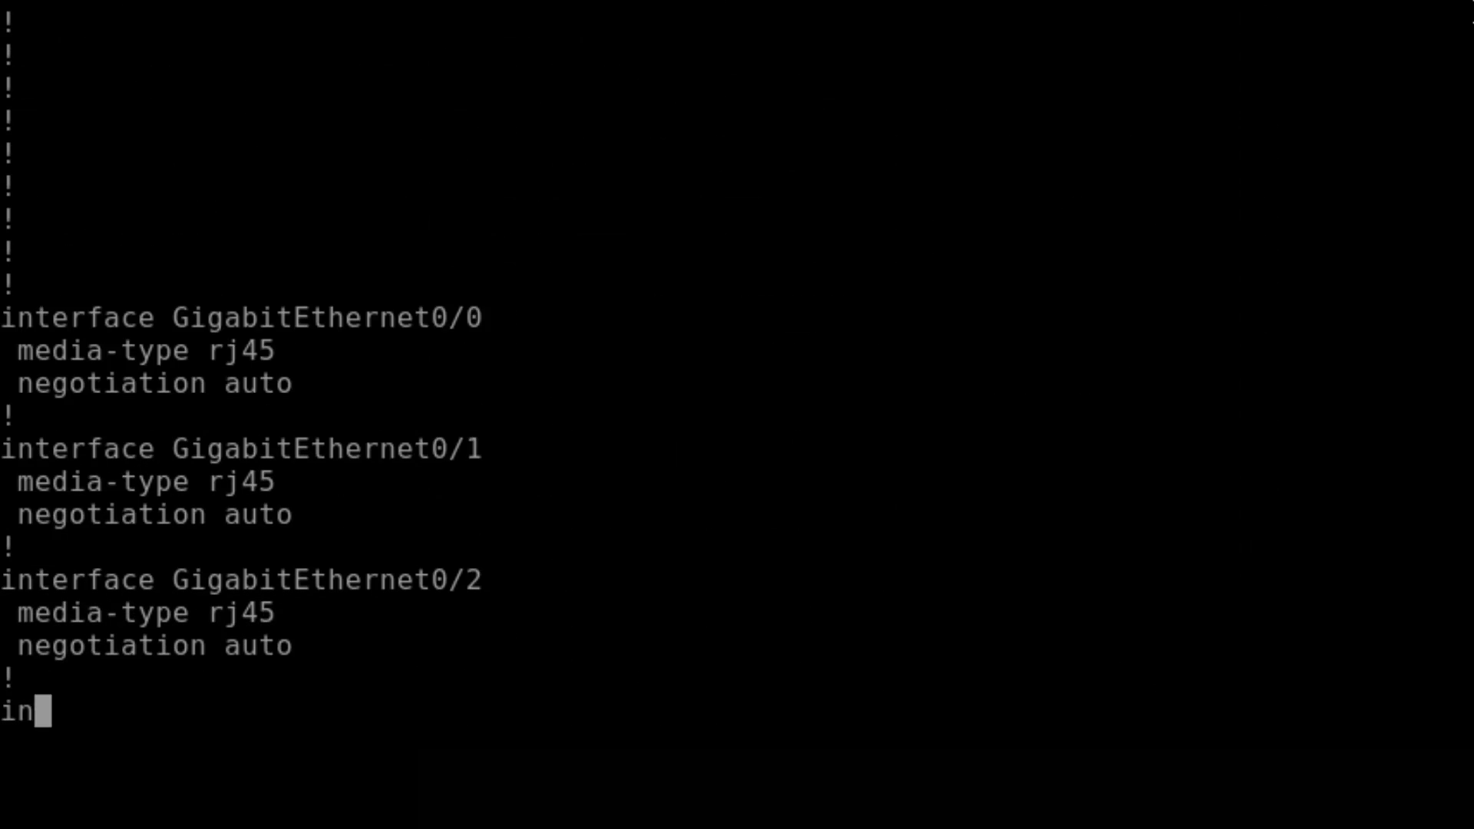
key("space")
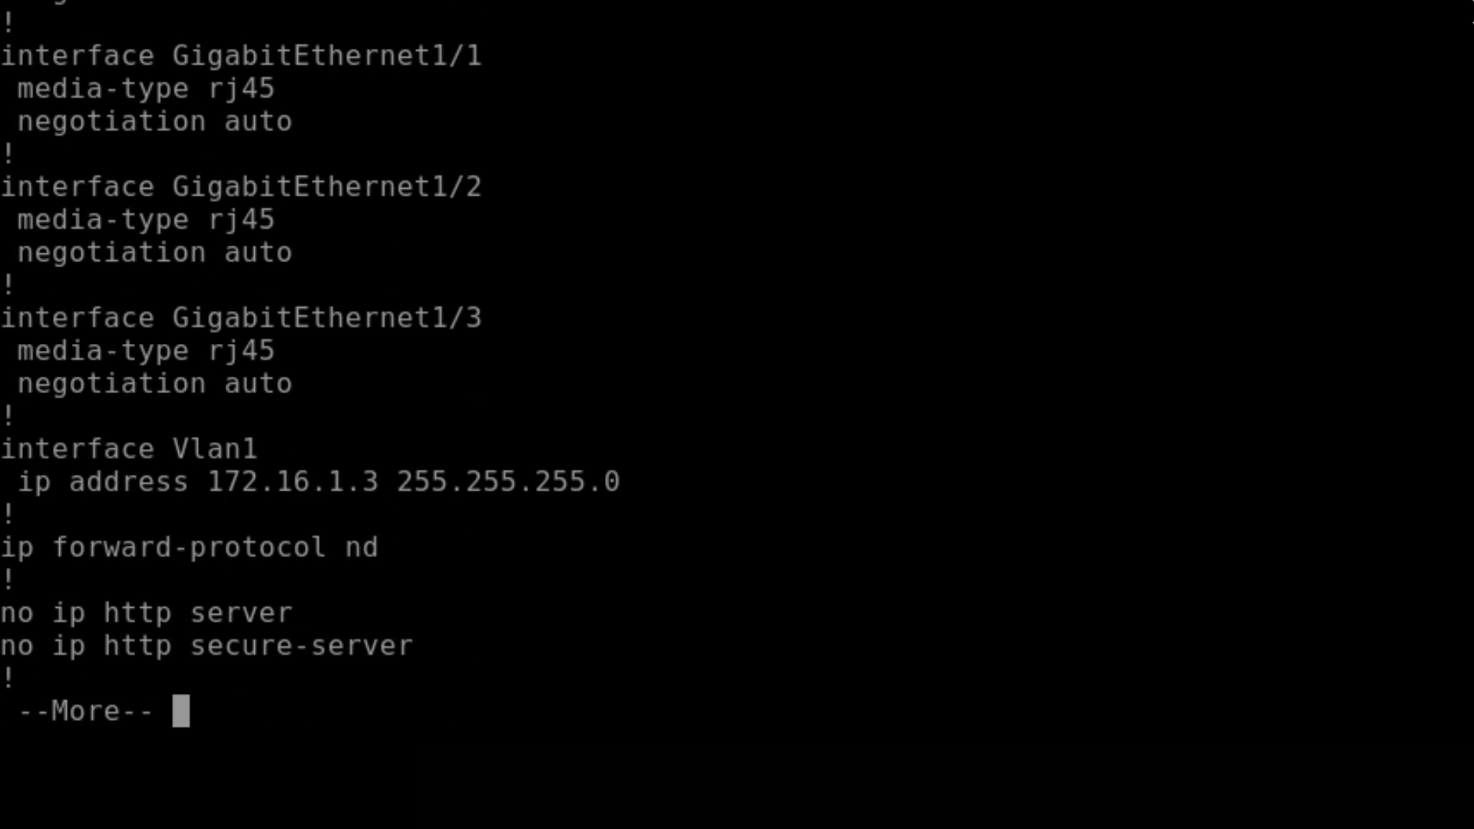
key("space")
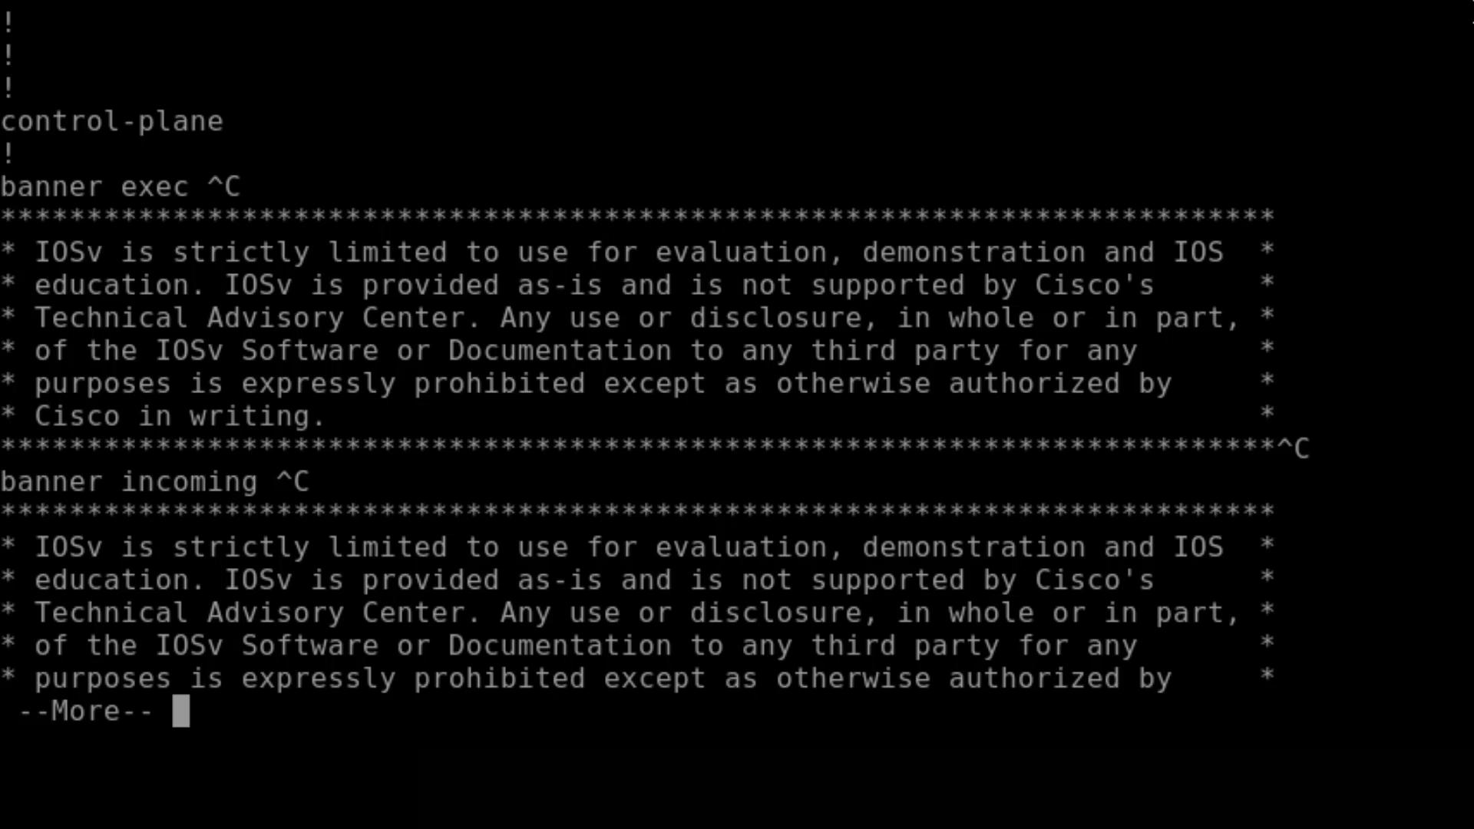
- Filter the config for 'ip default-gateway' (none found), then for all 'ip' lines
type("qsh run ")
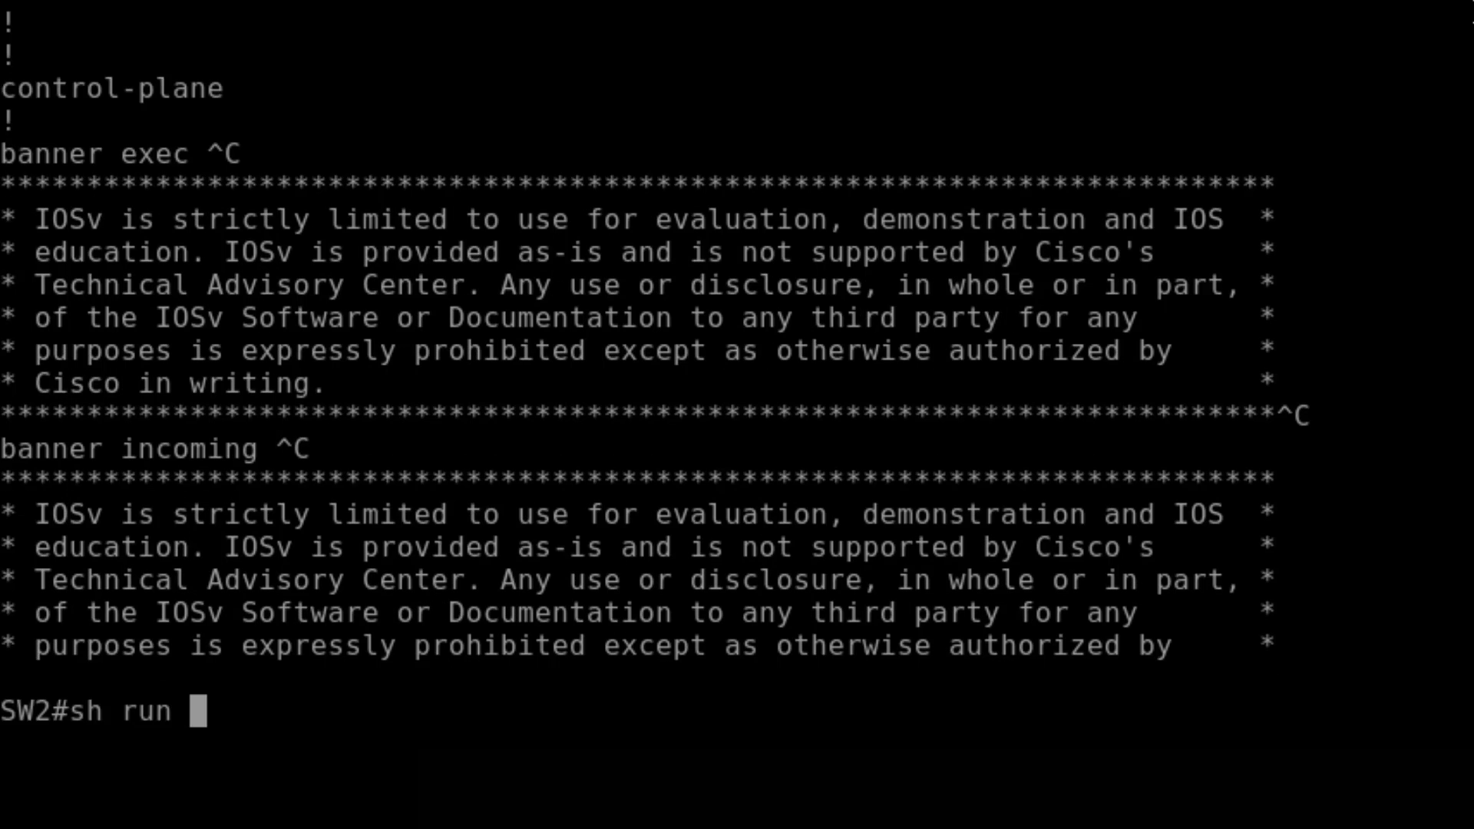
type("| in ip de")
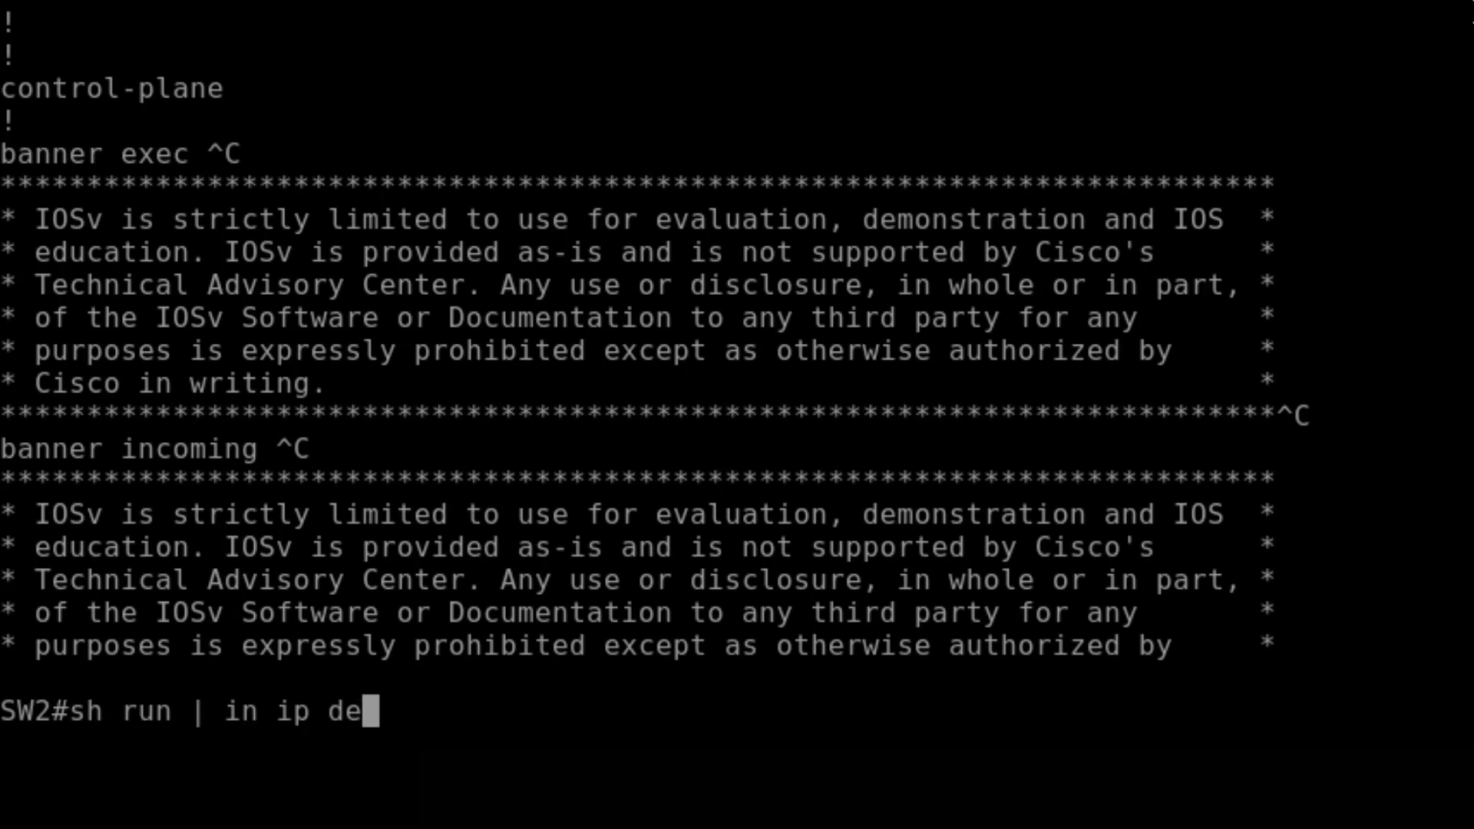
type("fault")
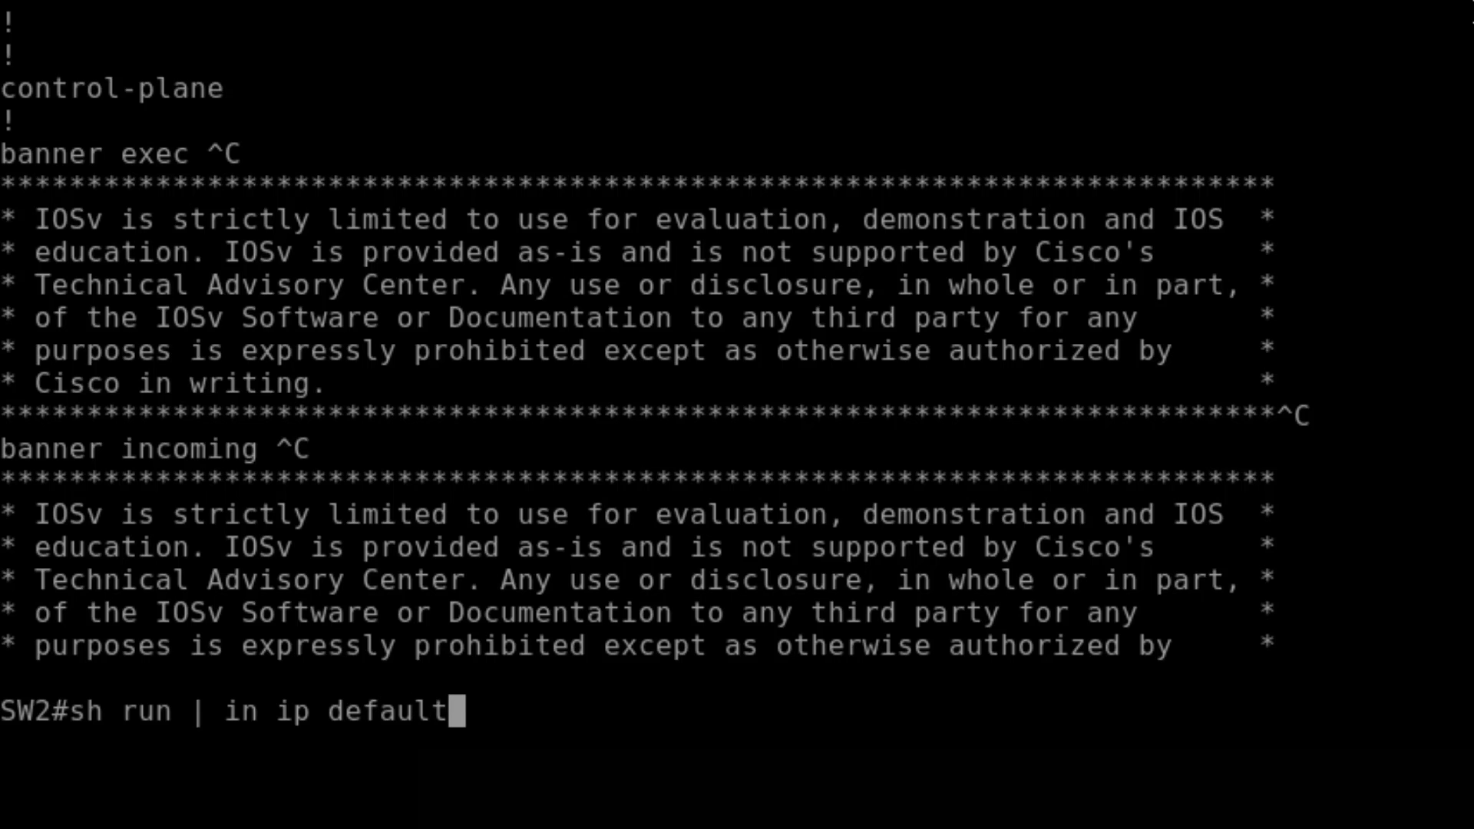
type("-")
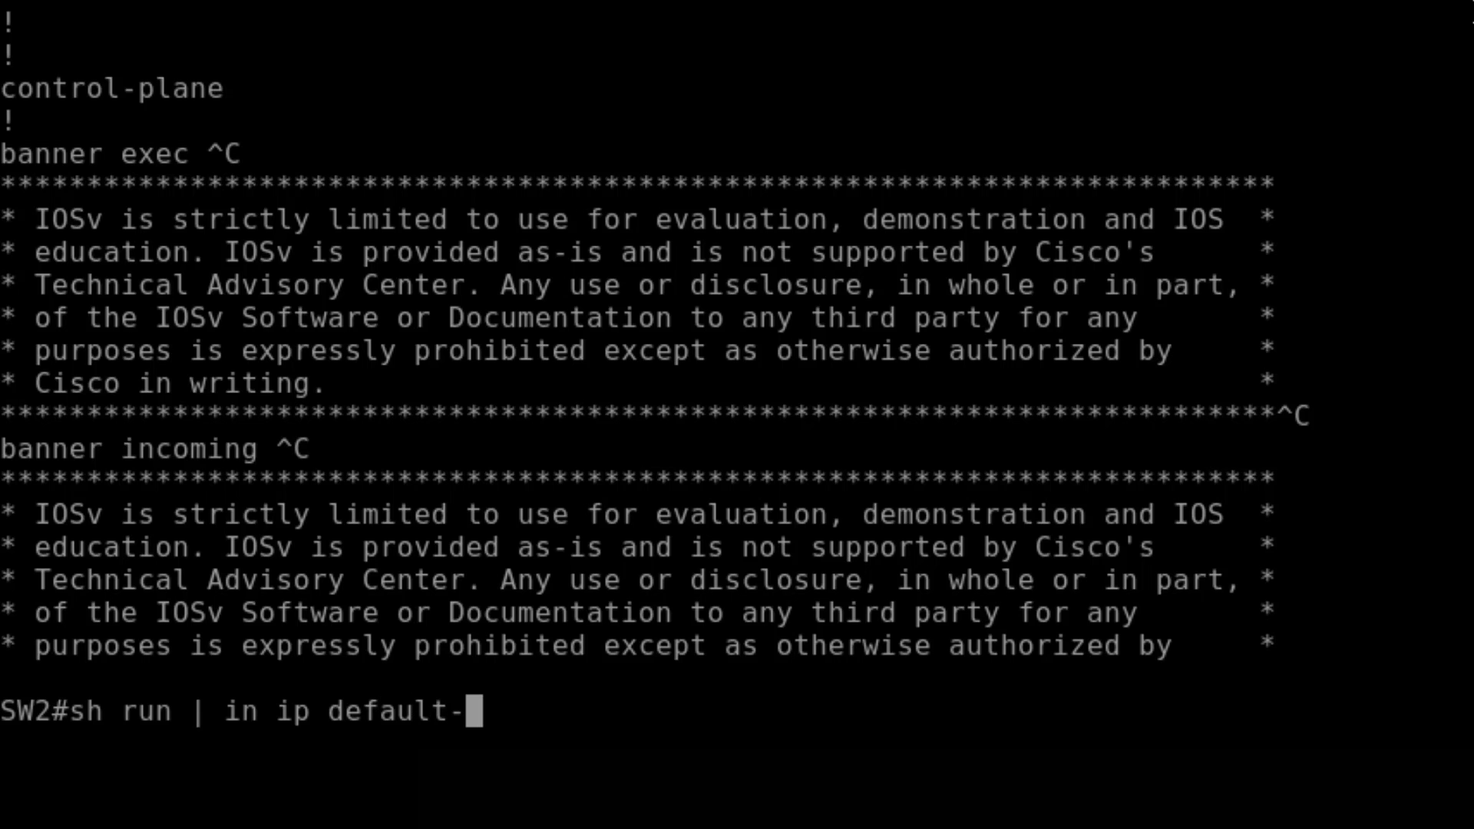
type("gateway")
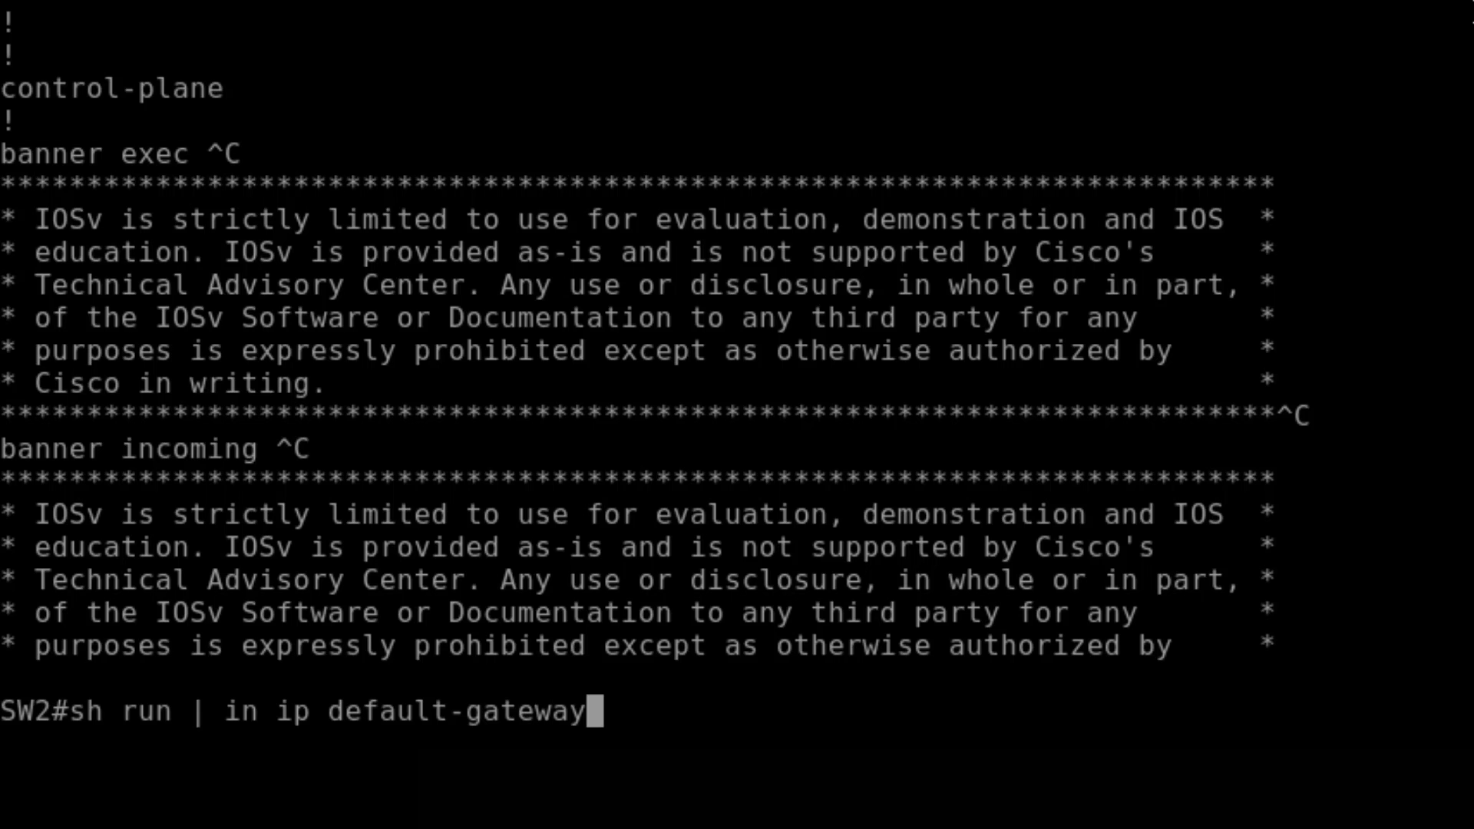
key("Return")
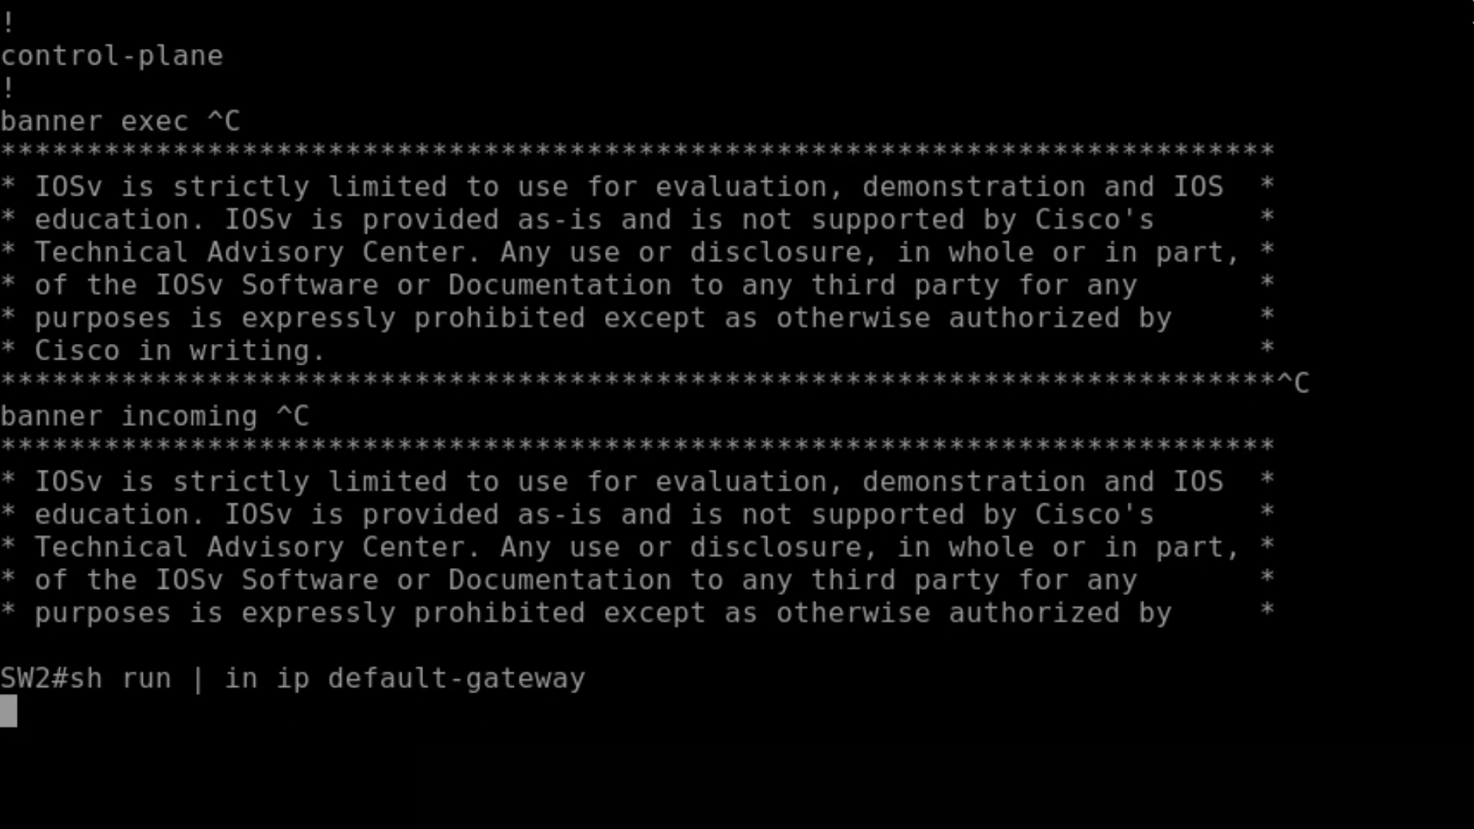
key("Return")
key("Up")
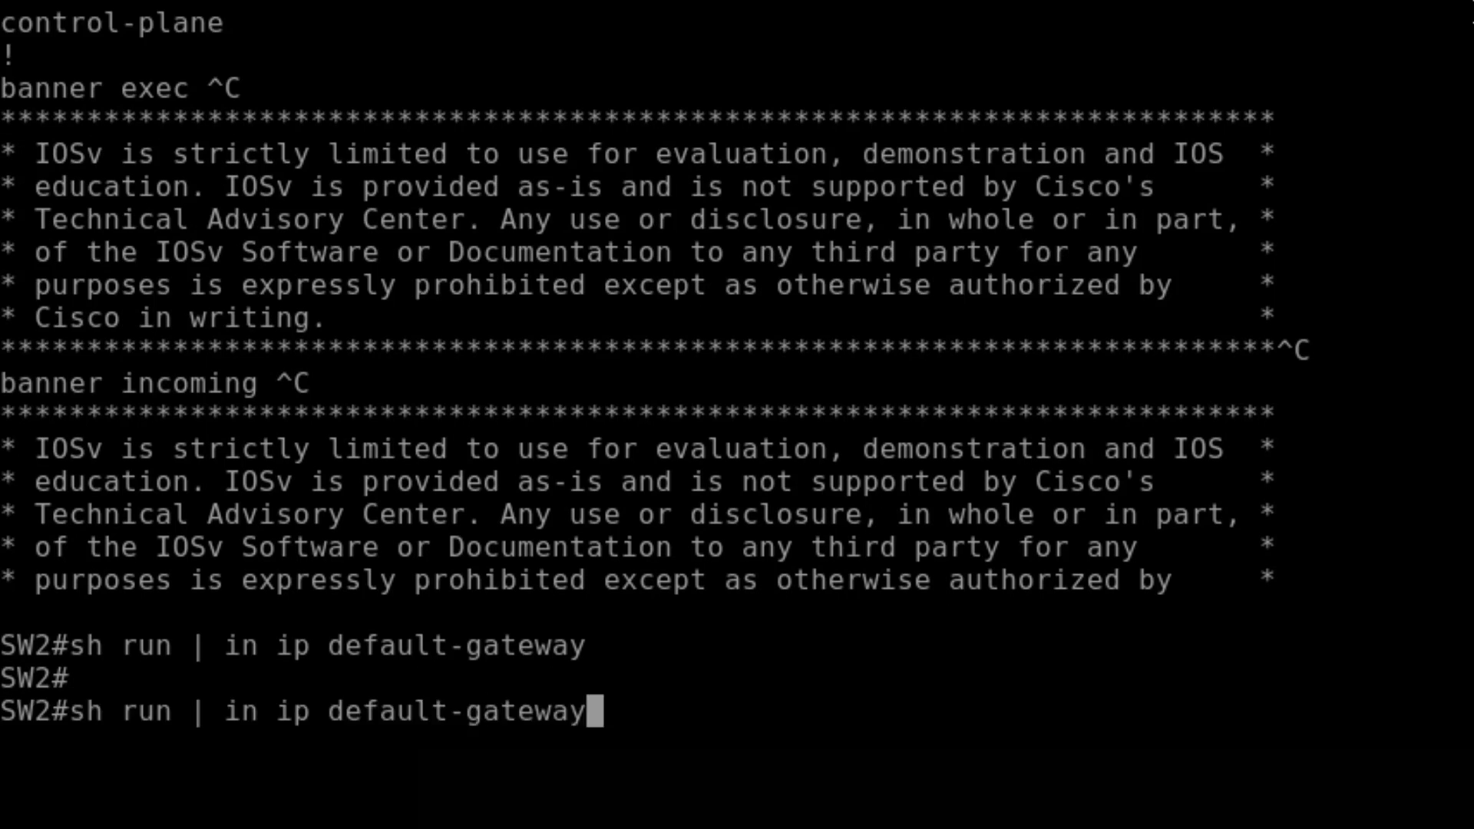
key("BackSpace")
key("BackSpace")
key("BackSpace")
key("BackSpace")
key("BackSpace")
key("BackSpace")
key("BackSpace")
key("BackSpace")
key("BackSpace")
key("BackSpace")
key("BackSpace")
key("BackSpace")
key("BackSpace")
key("BackSpace")
key("BackSpace")
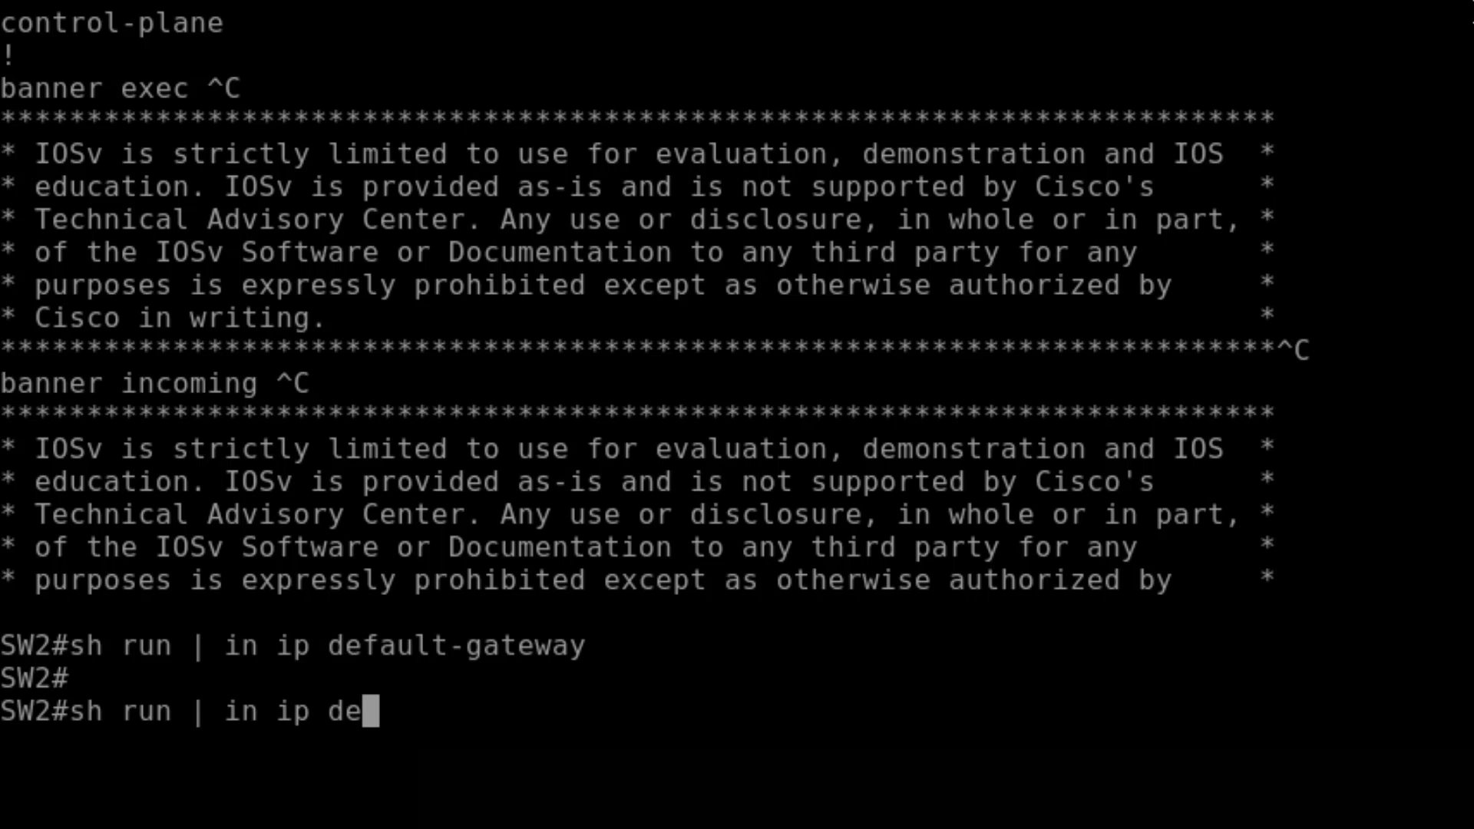
key("Return")
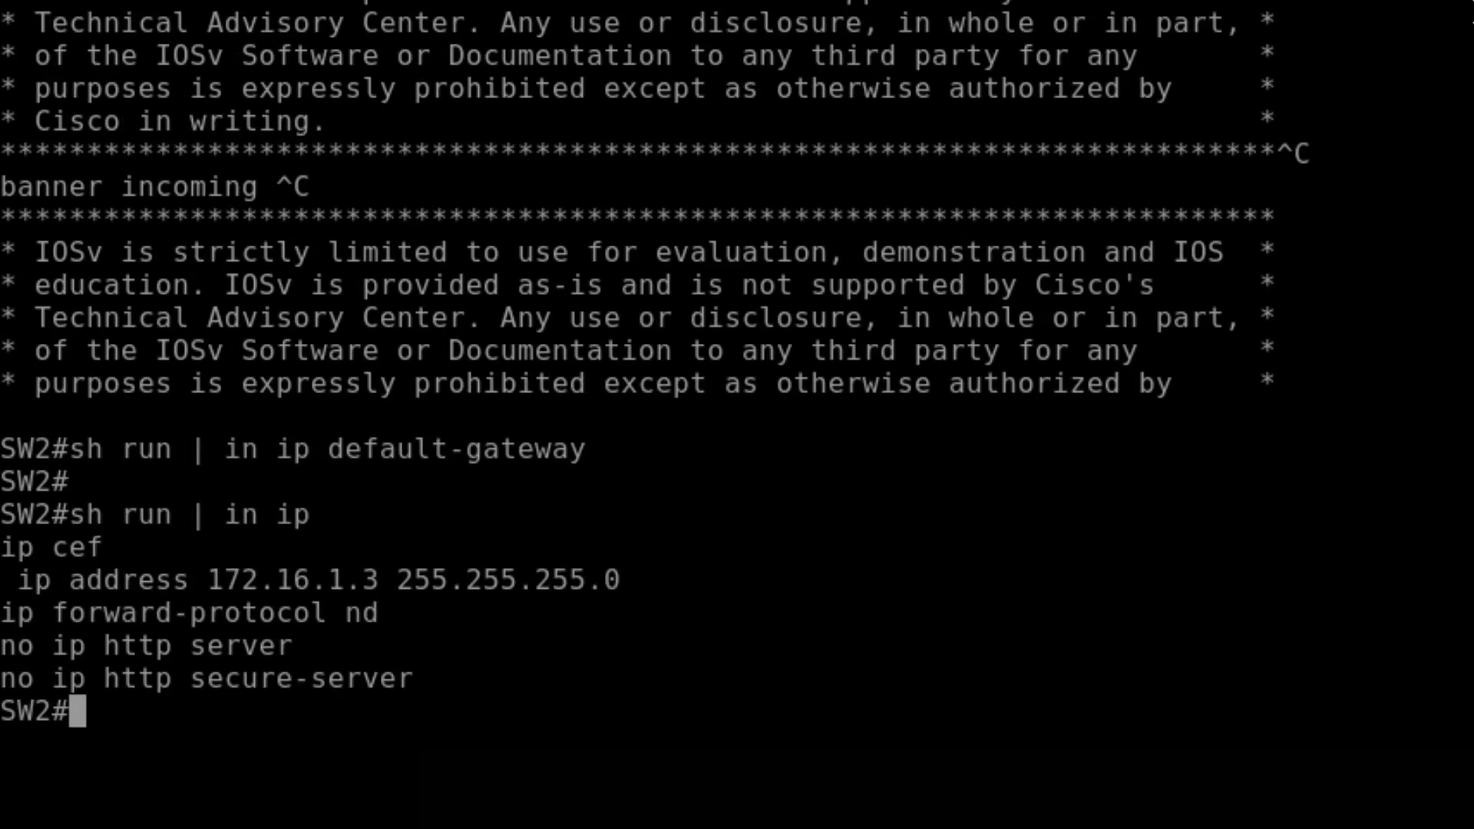
key("Return")
key("Return")
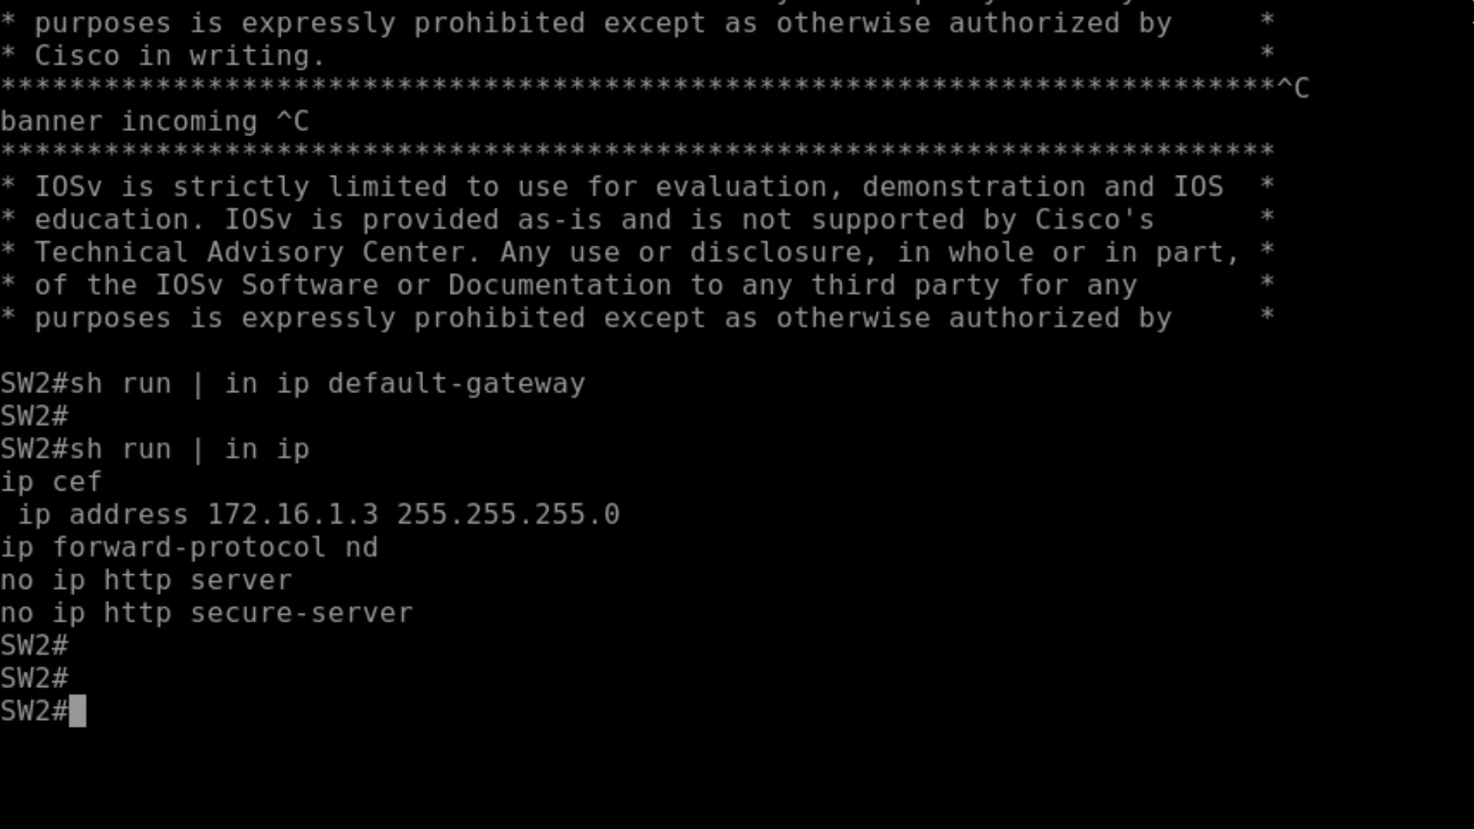
- Set SW2's ip default-gateway to 172.16.1.1, verify with 'do sh run | in ip default', and exit
type("conf t")
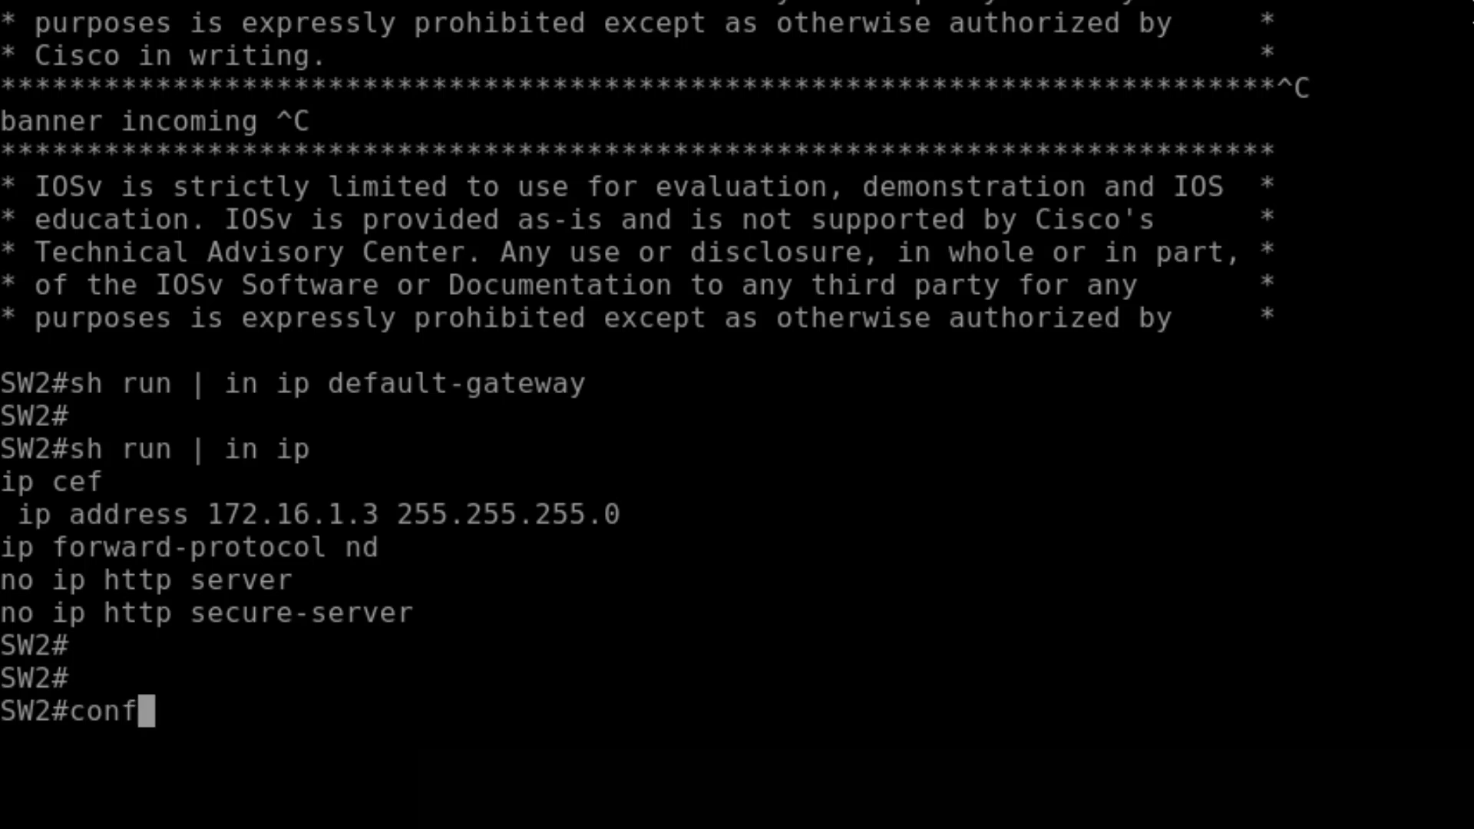
key("Return")
type("ip defau")
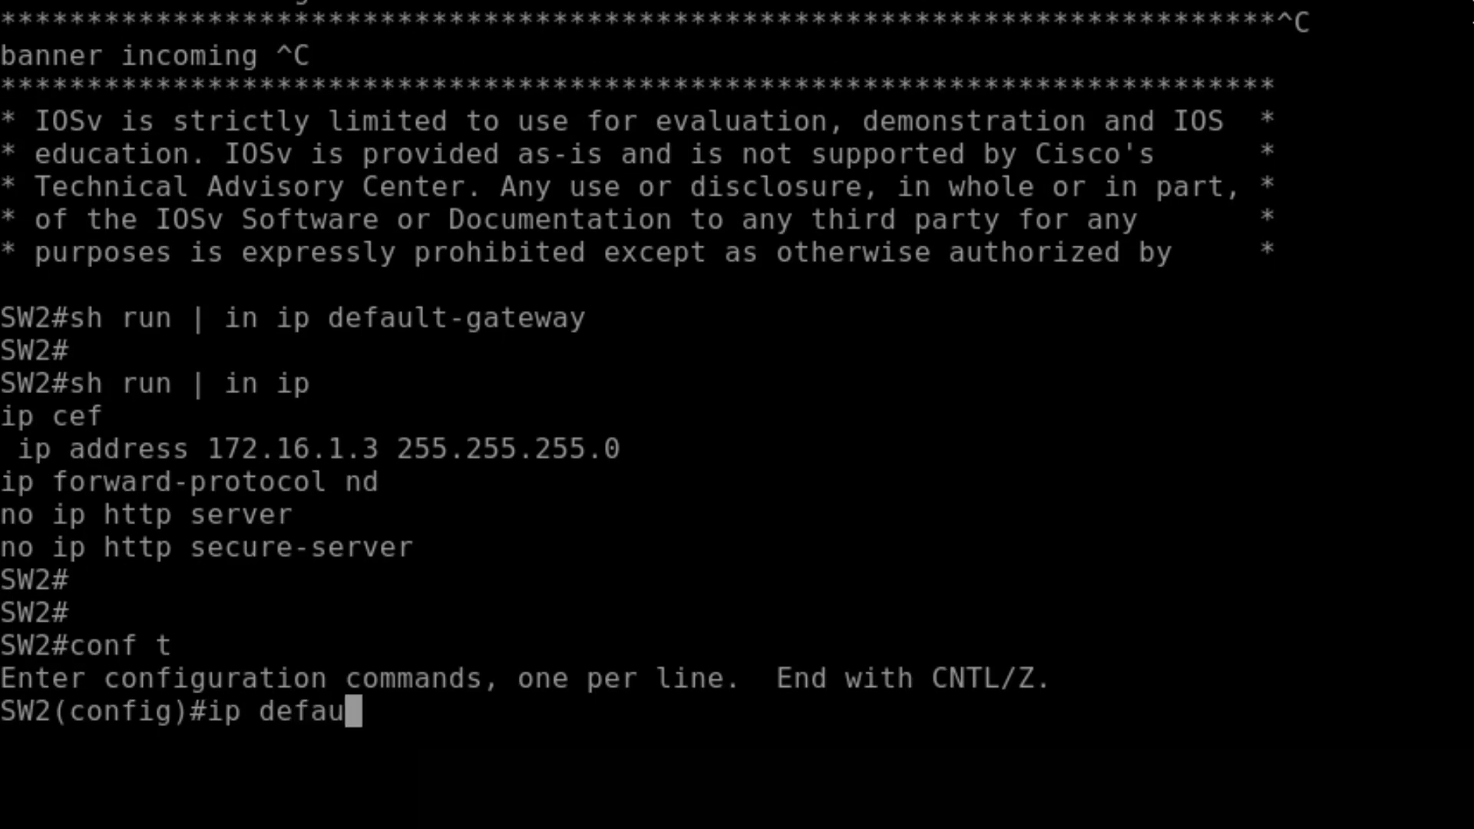
type("lt-g")
key("Tab")
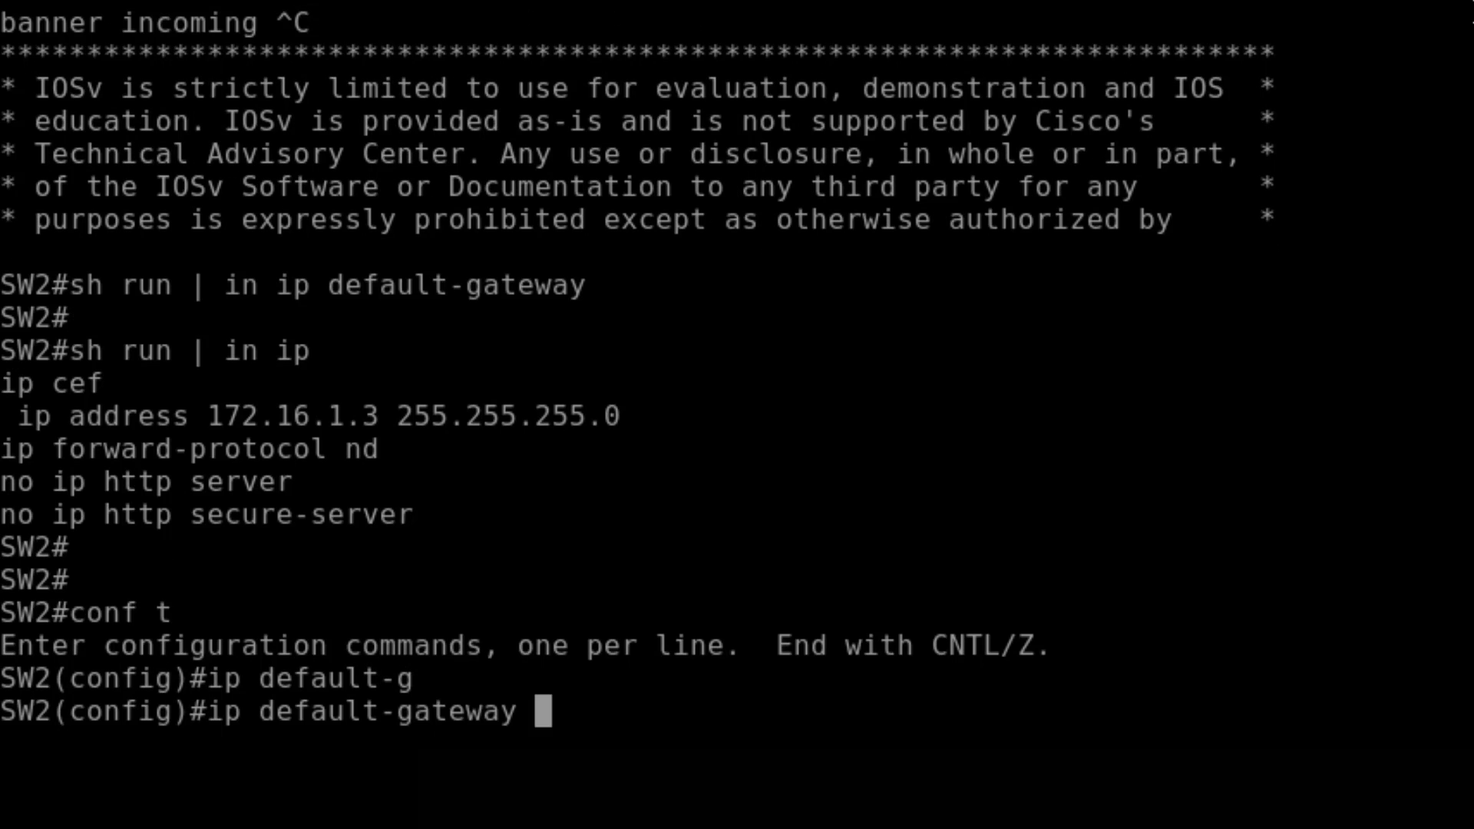
type("172.16.1")
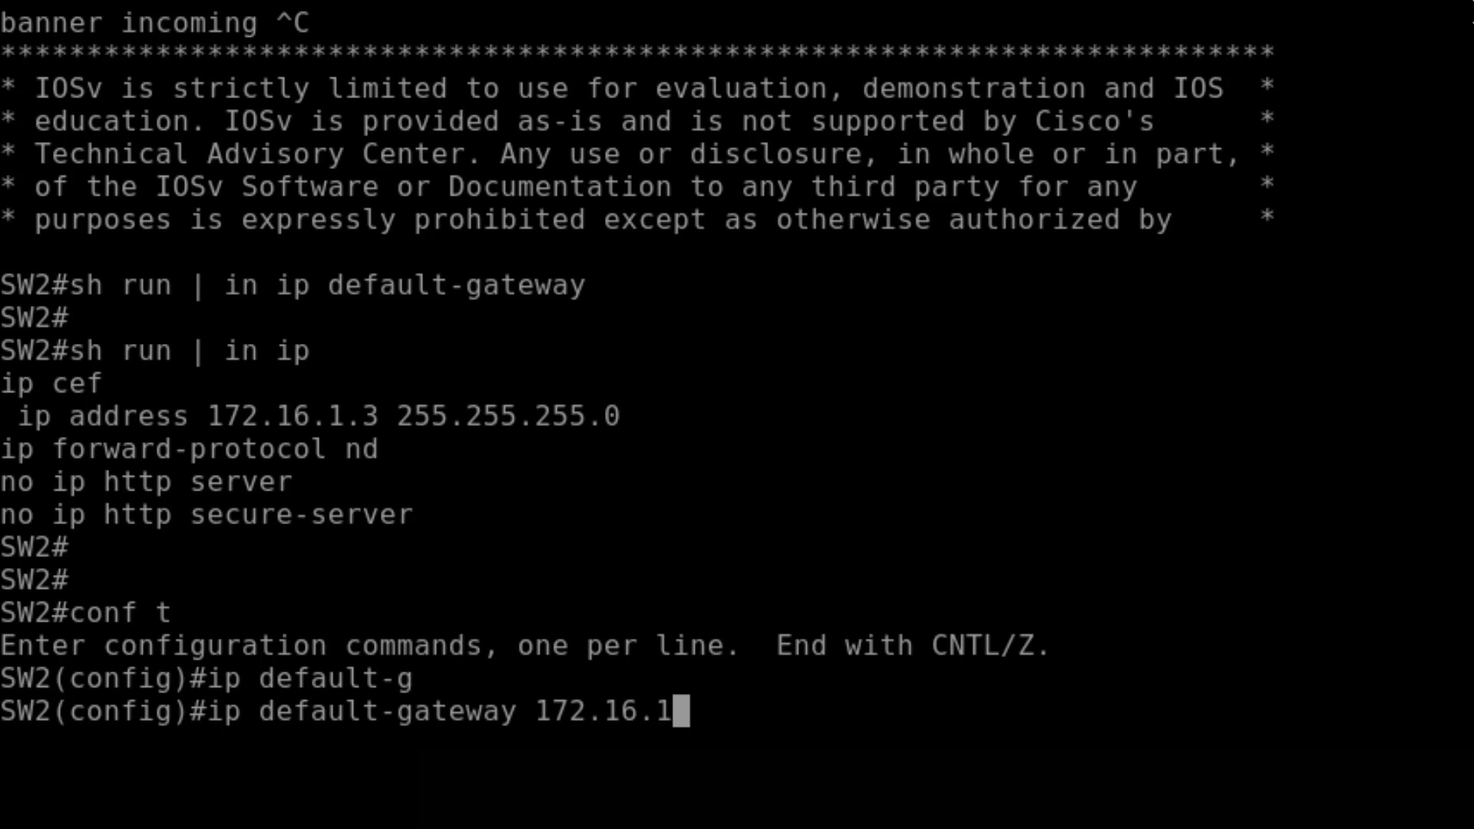
type(".1")
key("Return")
key("Return")
key("Return")
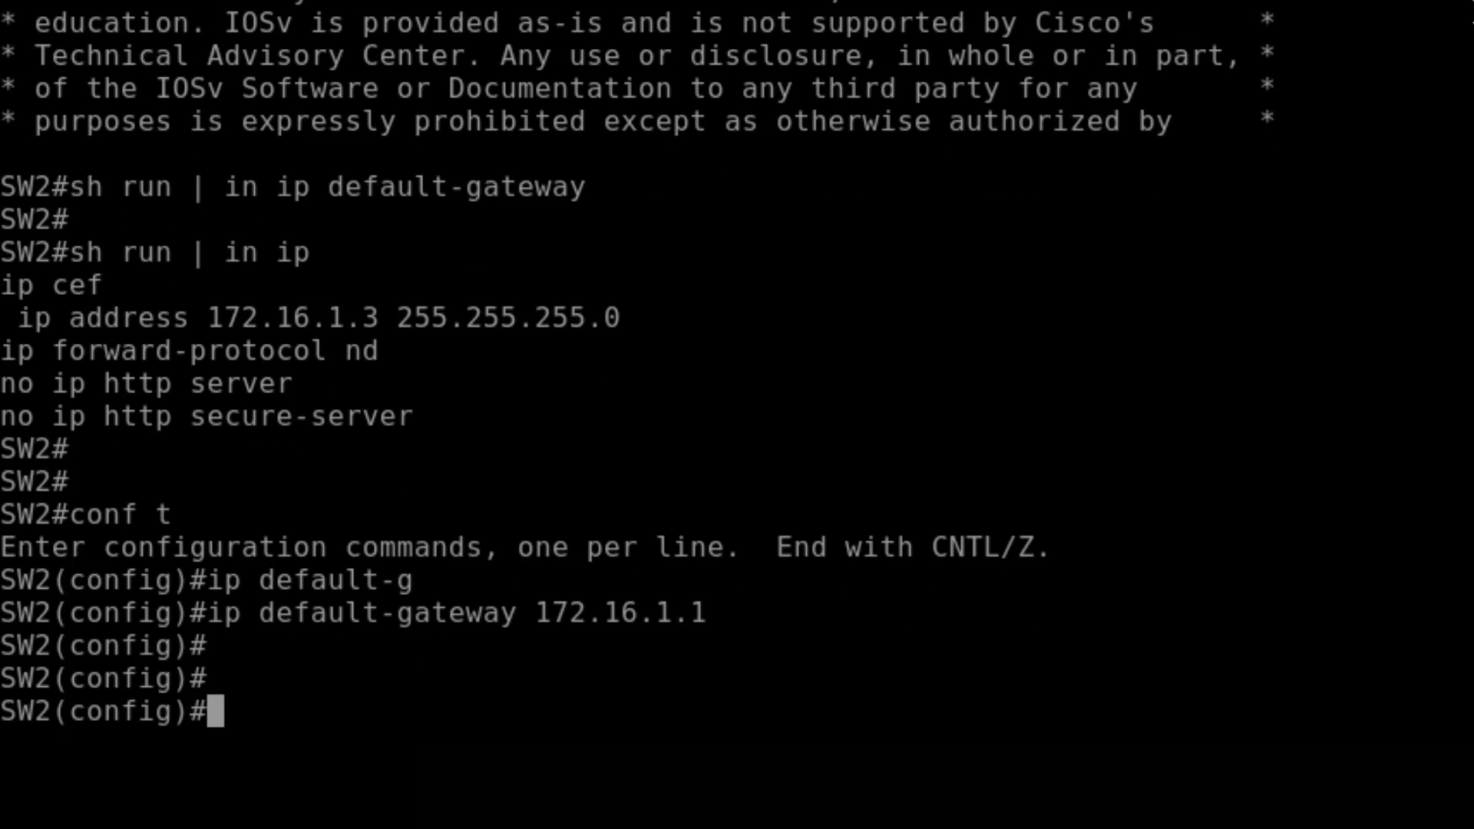
type("do sh run ")
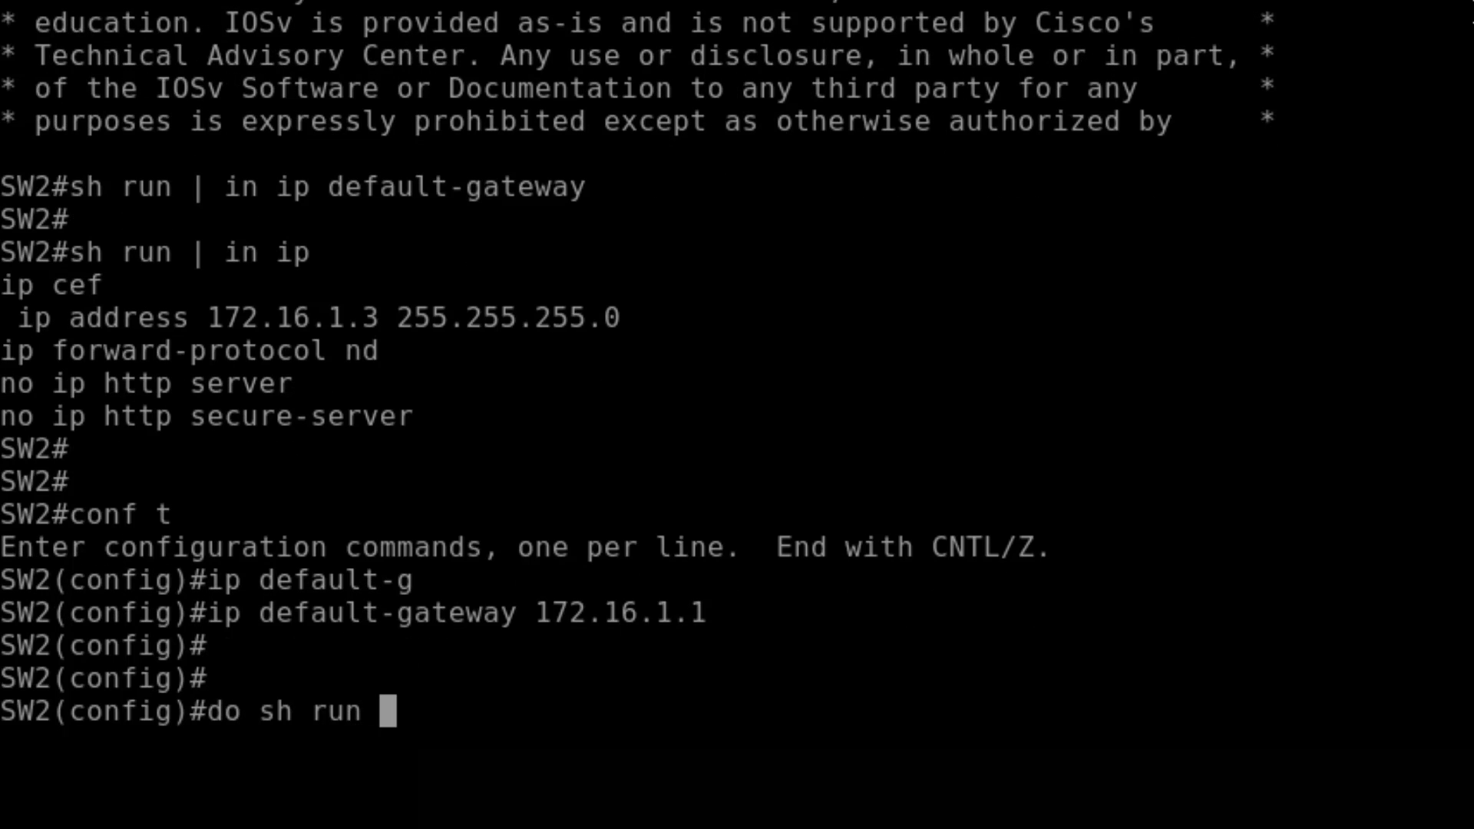
type("| in ip")
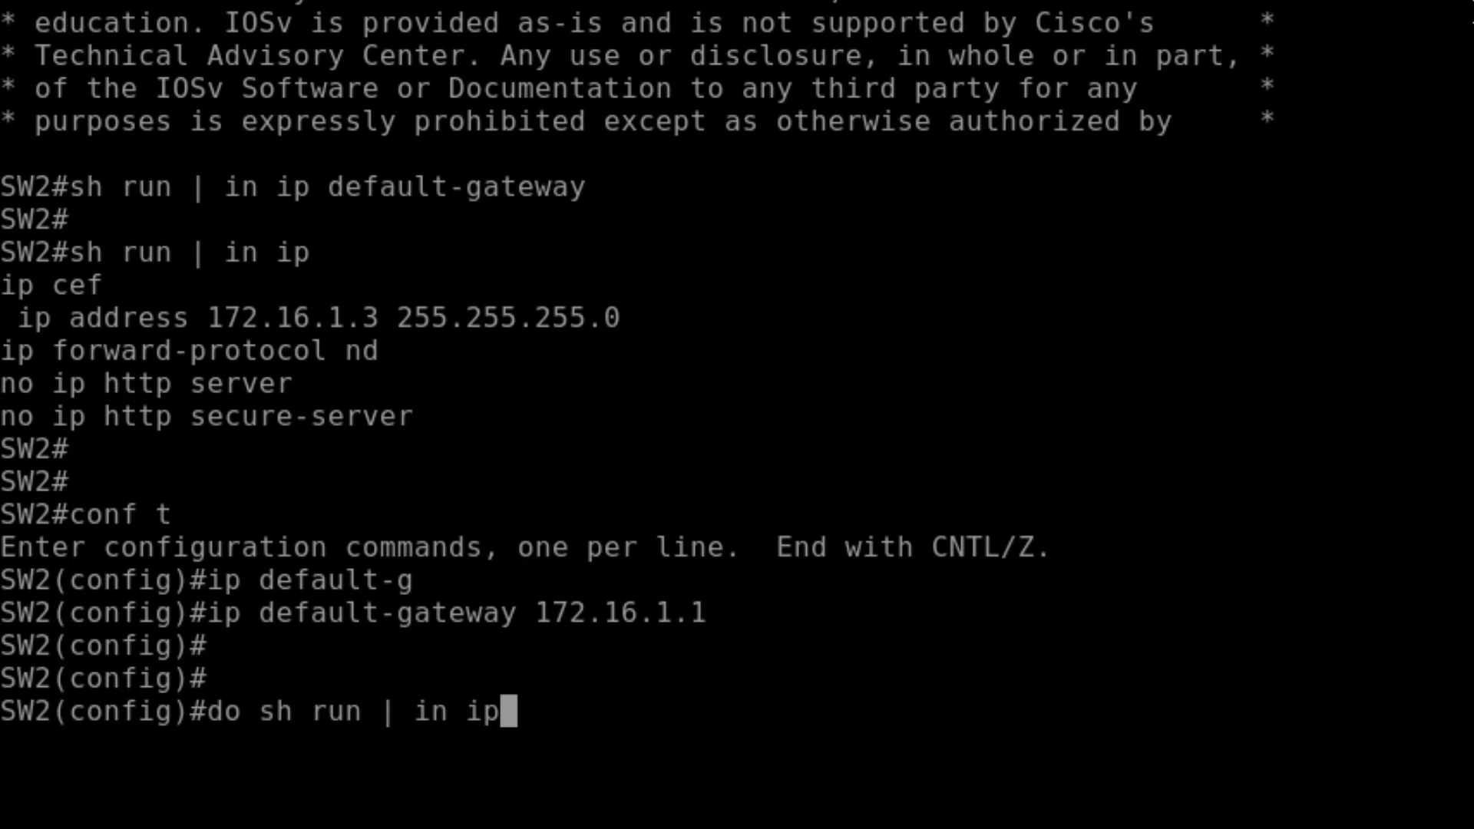
type(" def")
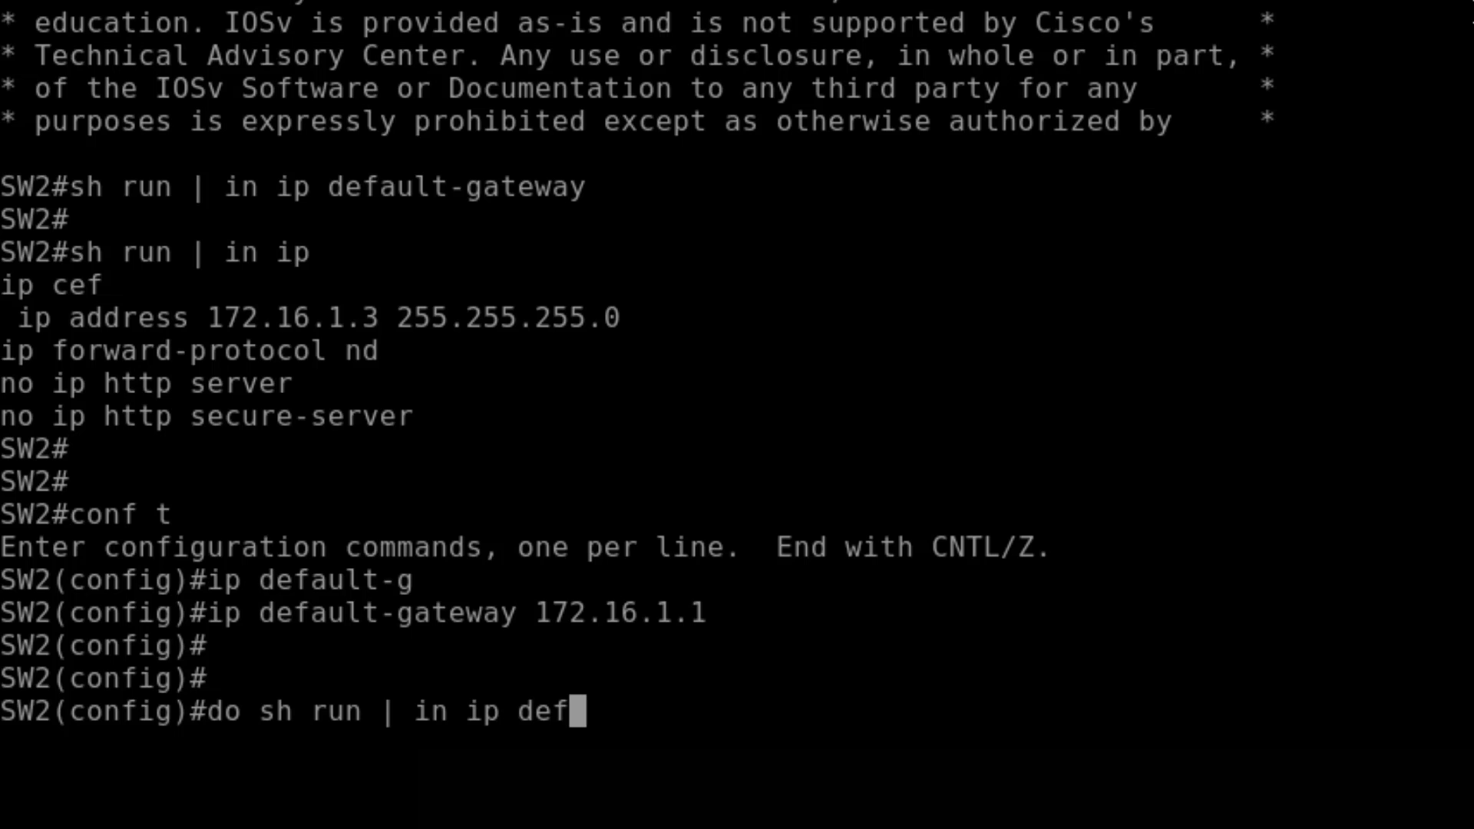
type("ault")
key("Return")
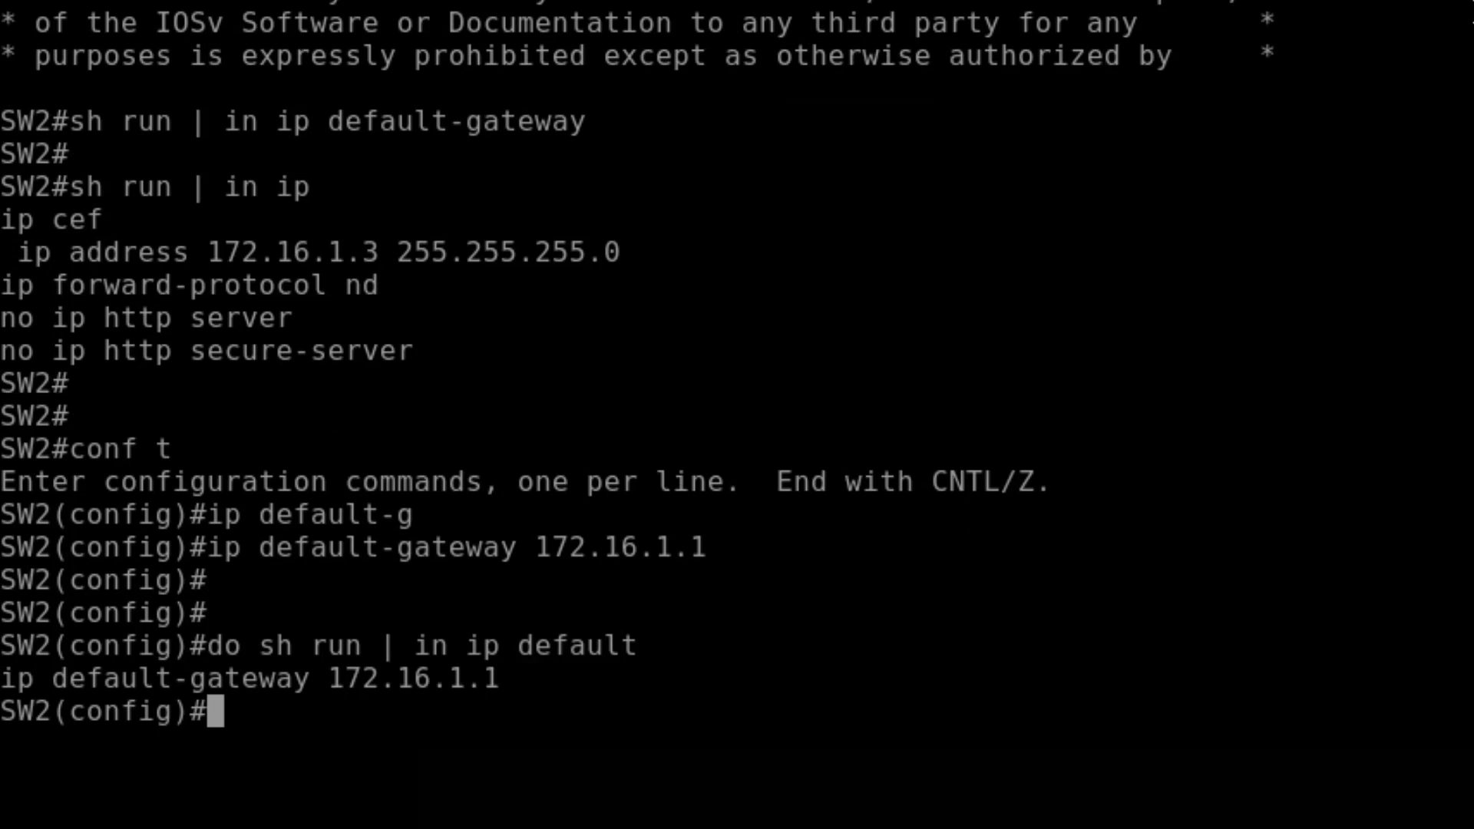
key("Return")
key("Return")
key("Return")
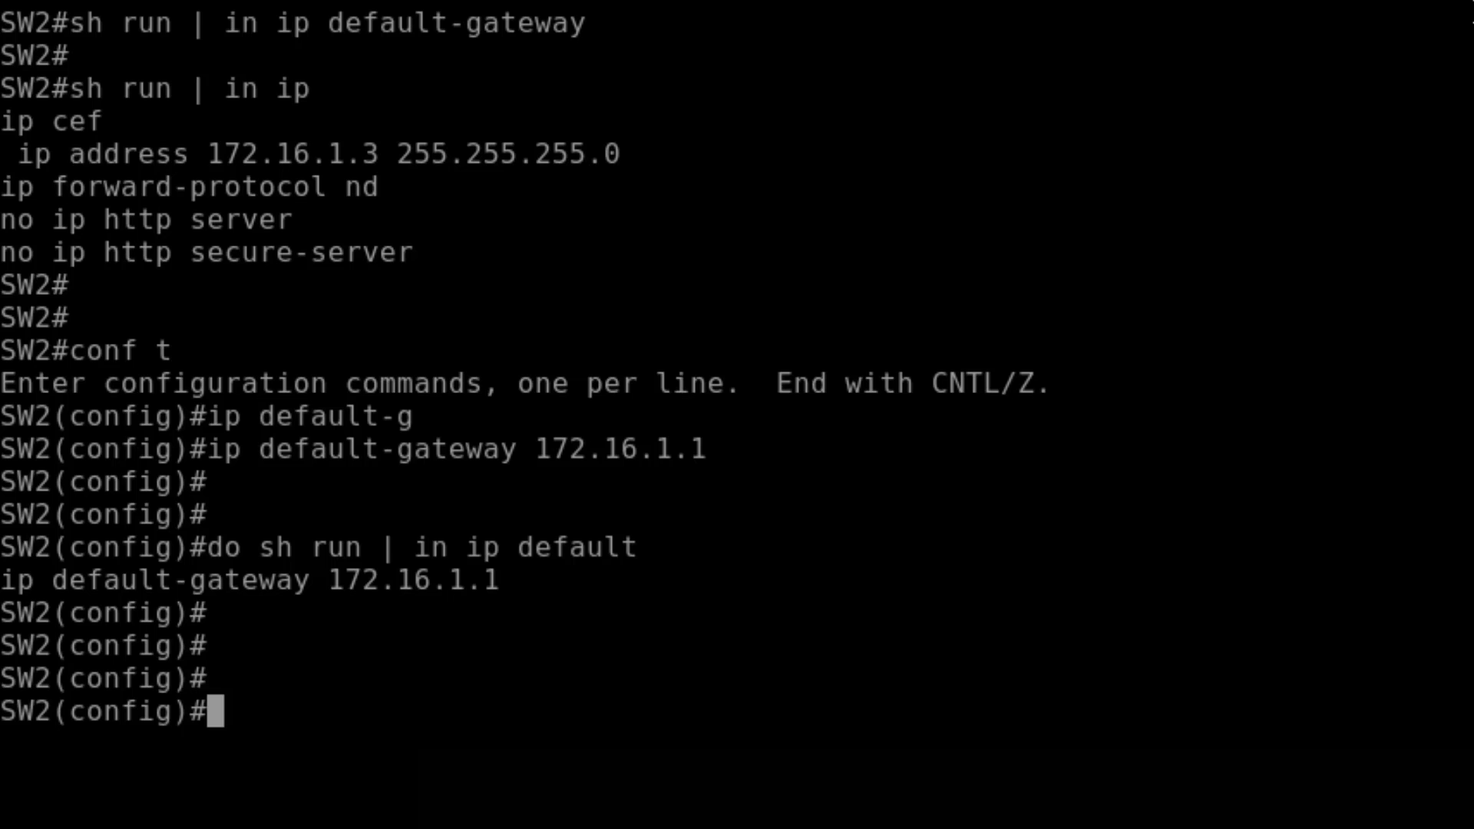
type("exit")
key("Return")
key("Return")
key("Return")
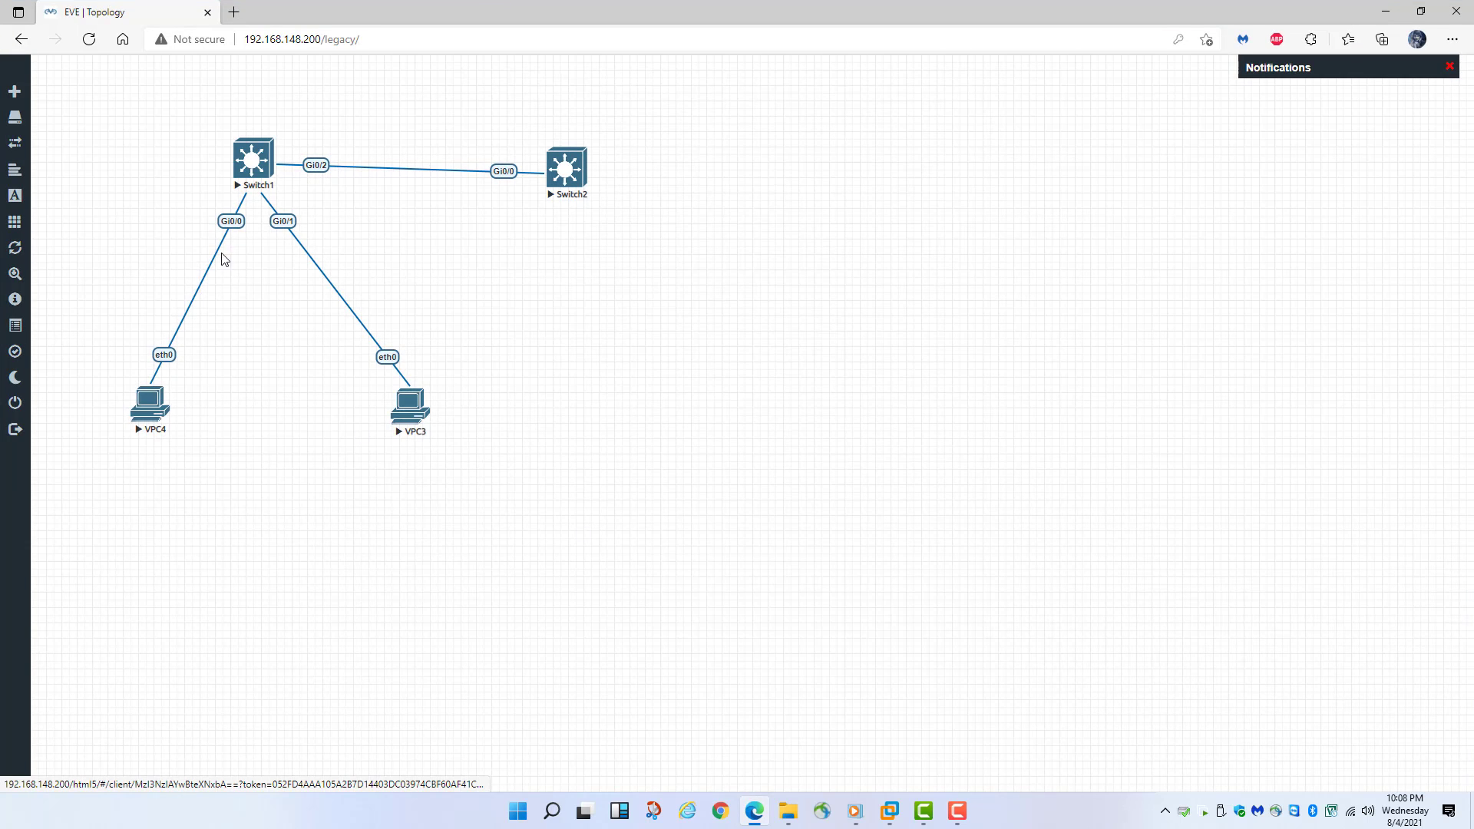
- Open VPC4's console in its own window and ping 172.16.1.2 successfully
left_click(156, 414)
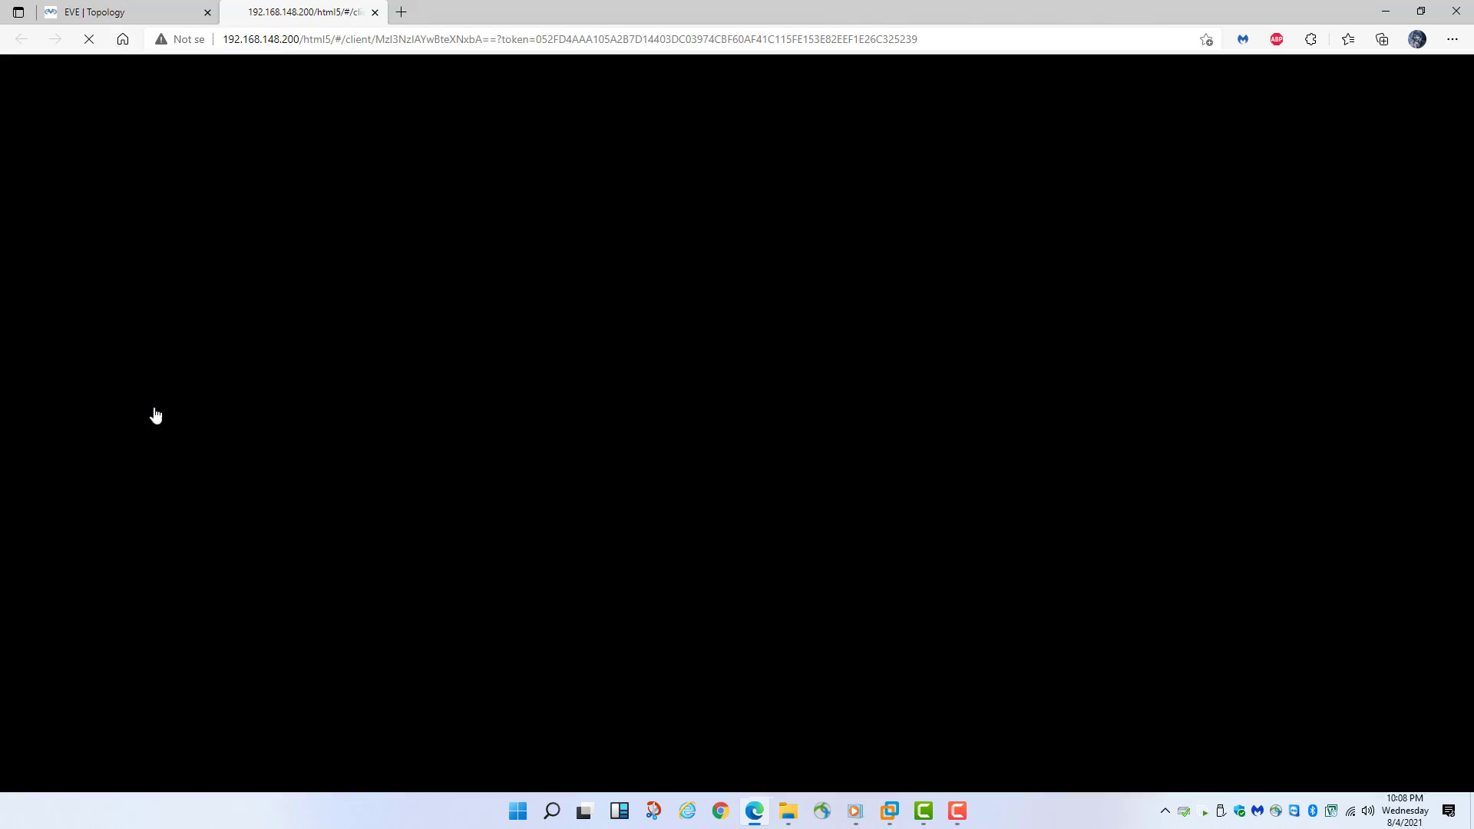
left_click_drag(370, 83, 769, 266)
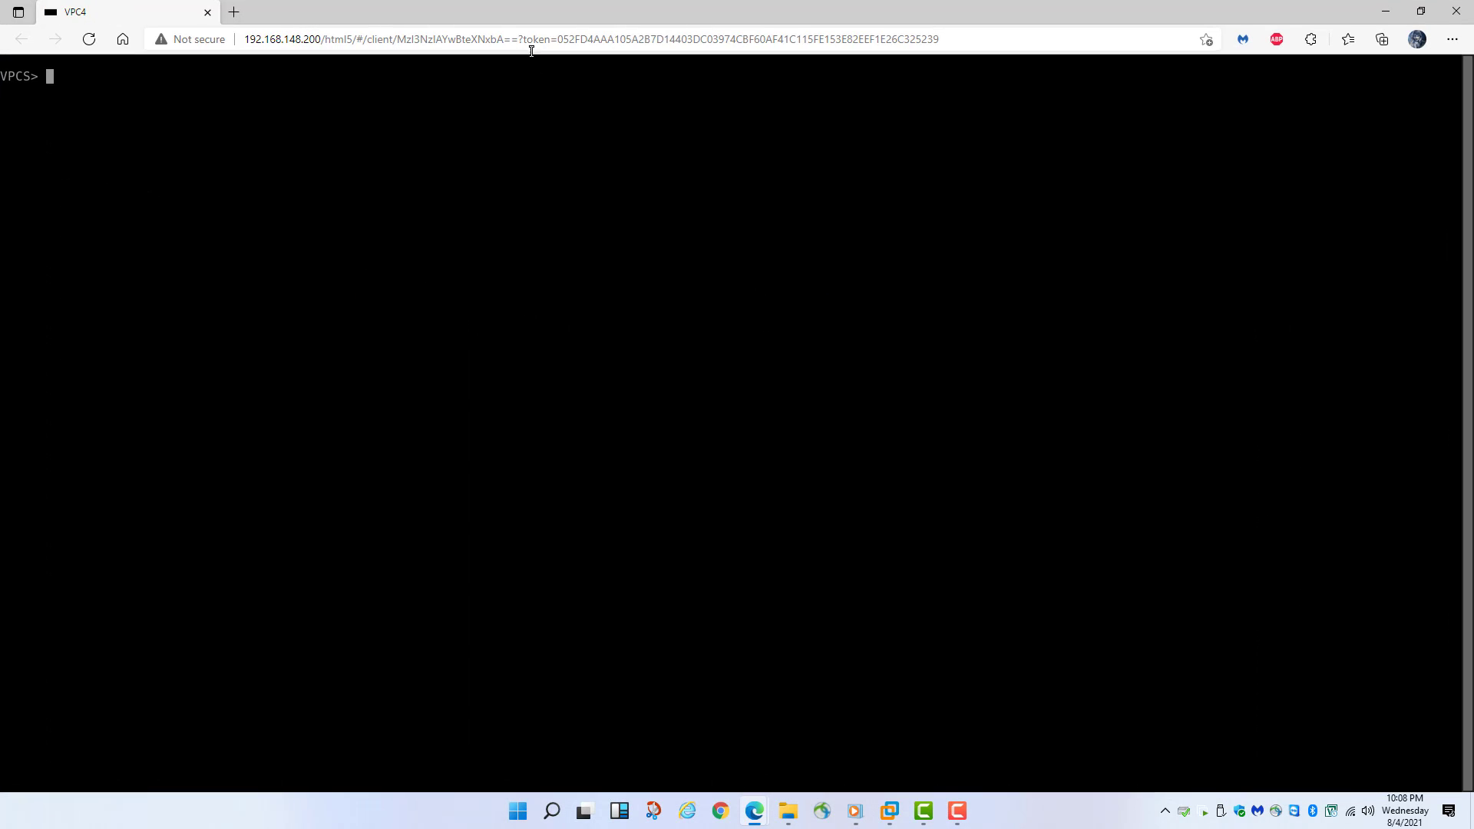
left_click_drag(532, 12, 872, 237)
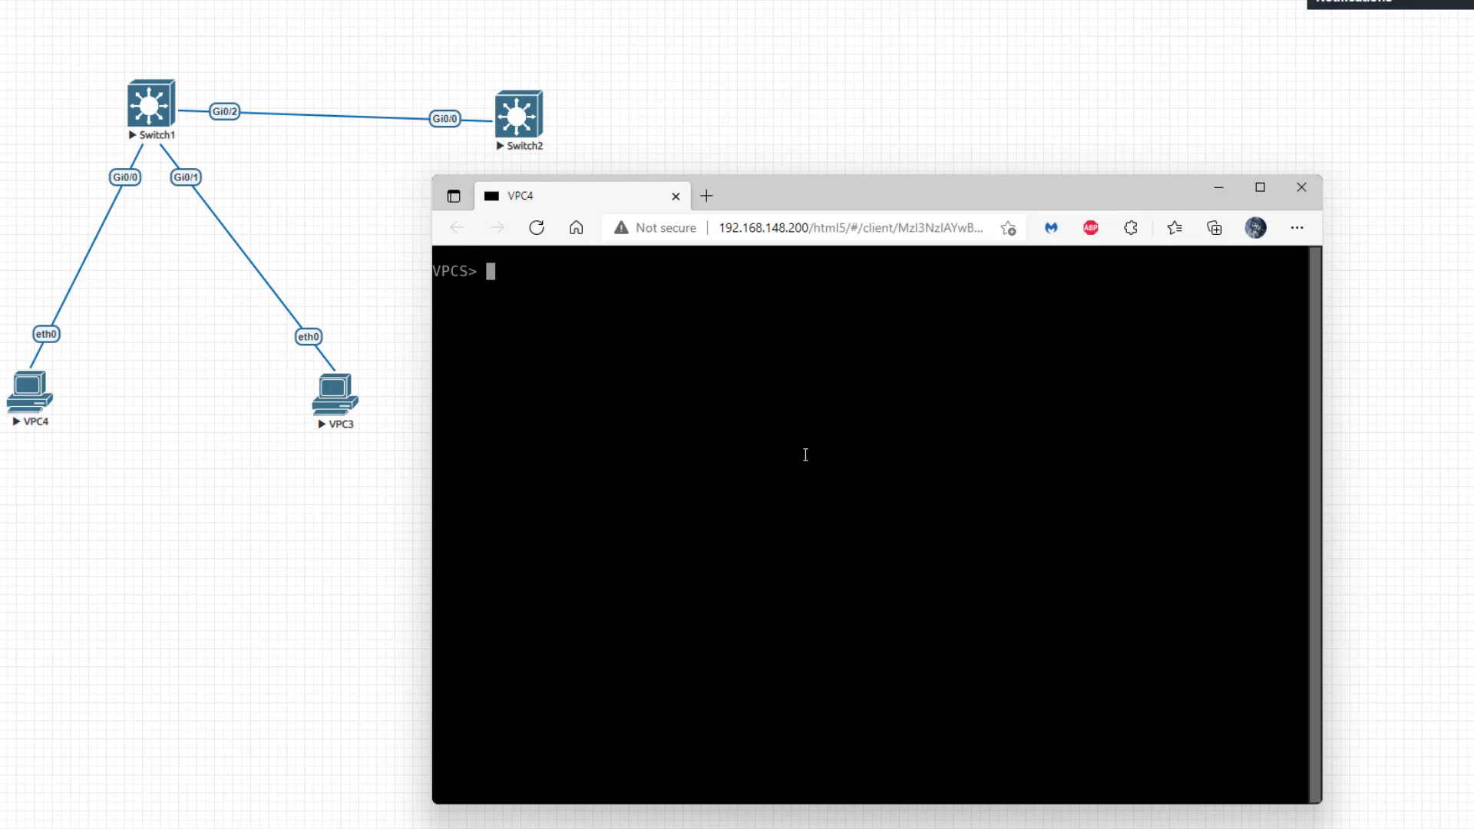
type("ping 172.16.1.2")
key("Return")
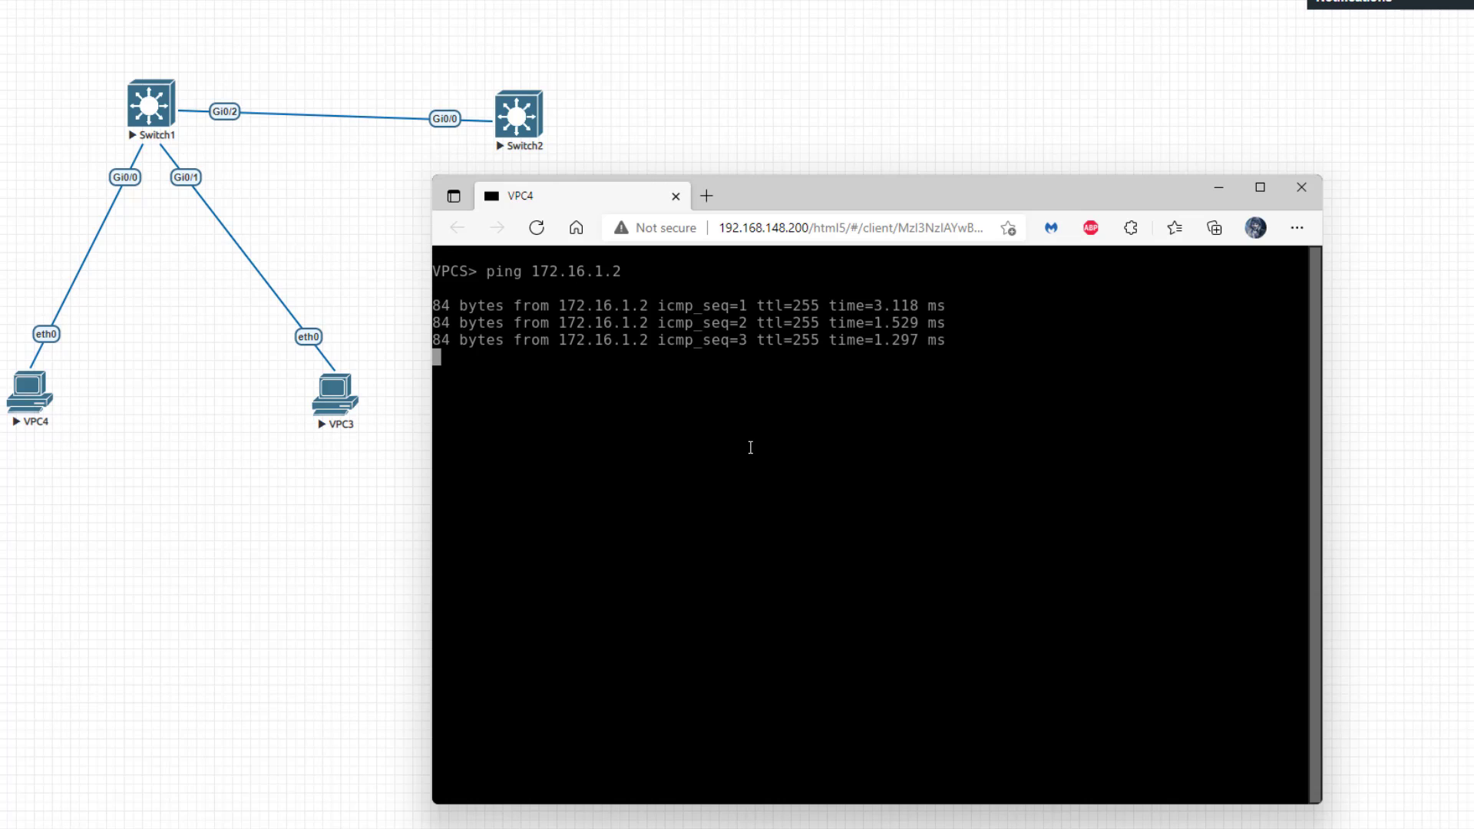
key("ctrl+c")
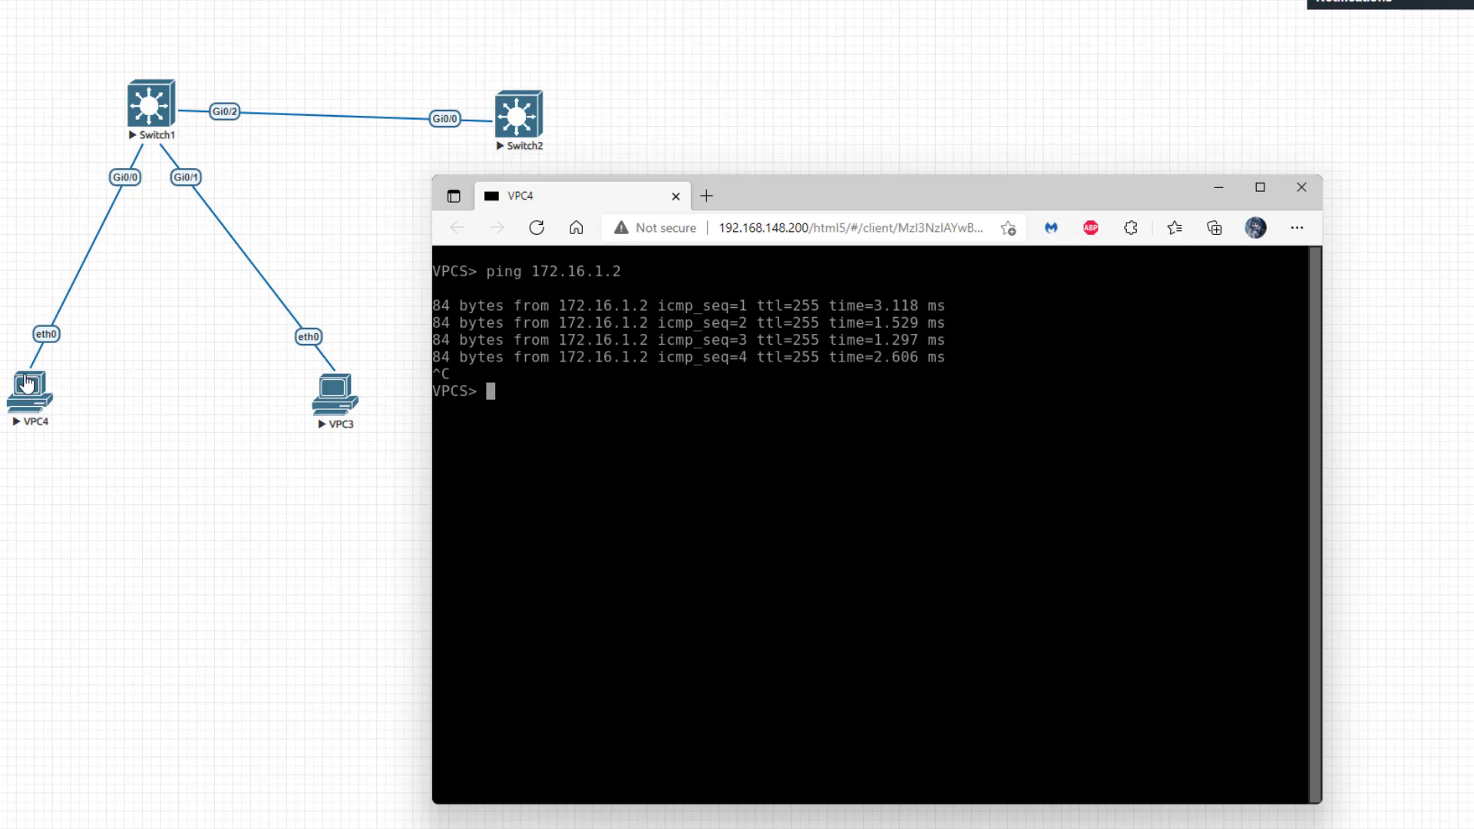
- Ping 172.16.1.3 and VPC4's own 172.16.1.11, then close the VPC4 console
type("ping 172.16.1.3")
key("Return")
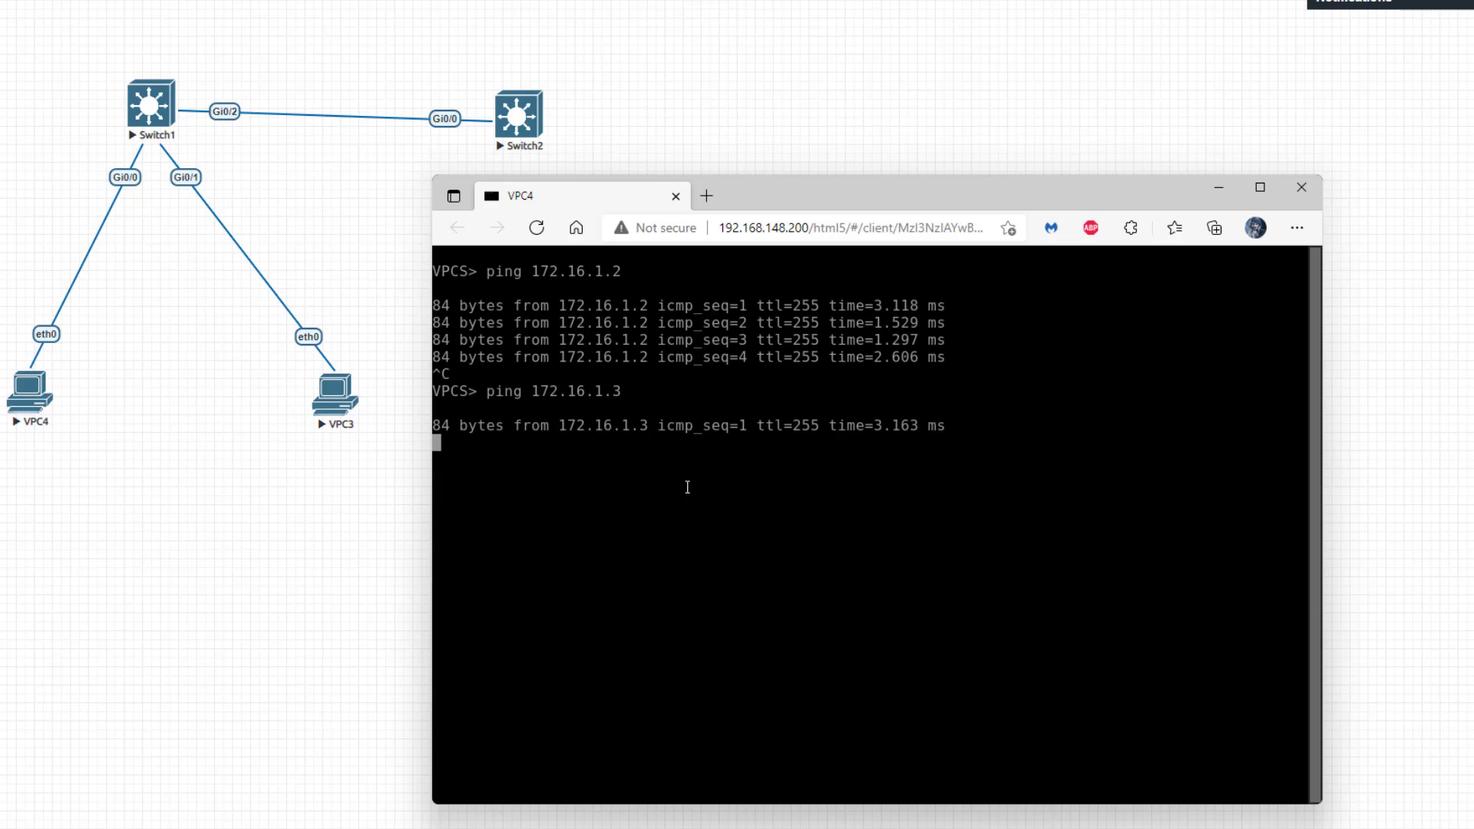
key("ctrl+c")
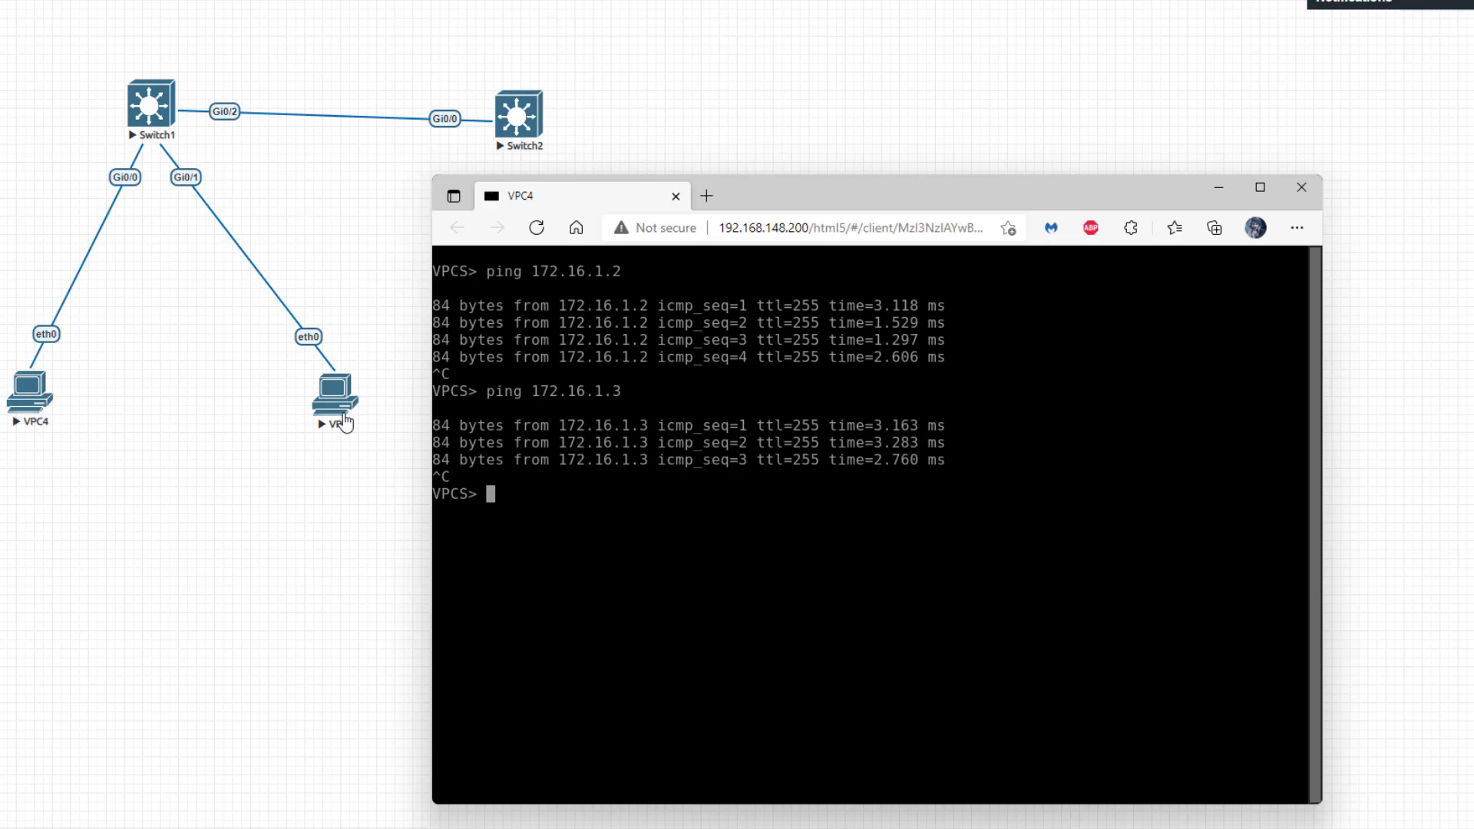
left_click(551, 513)
type("ping 172.16.1.")
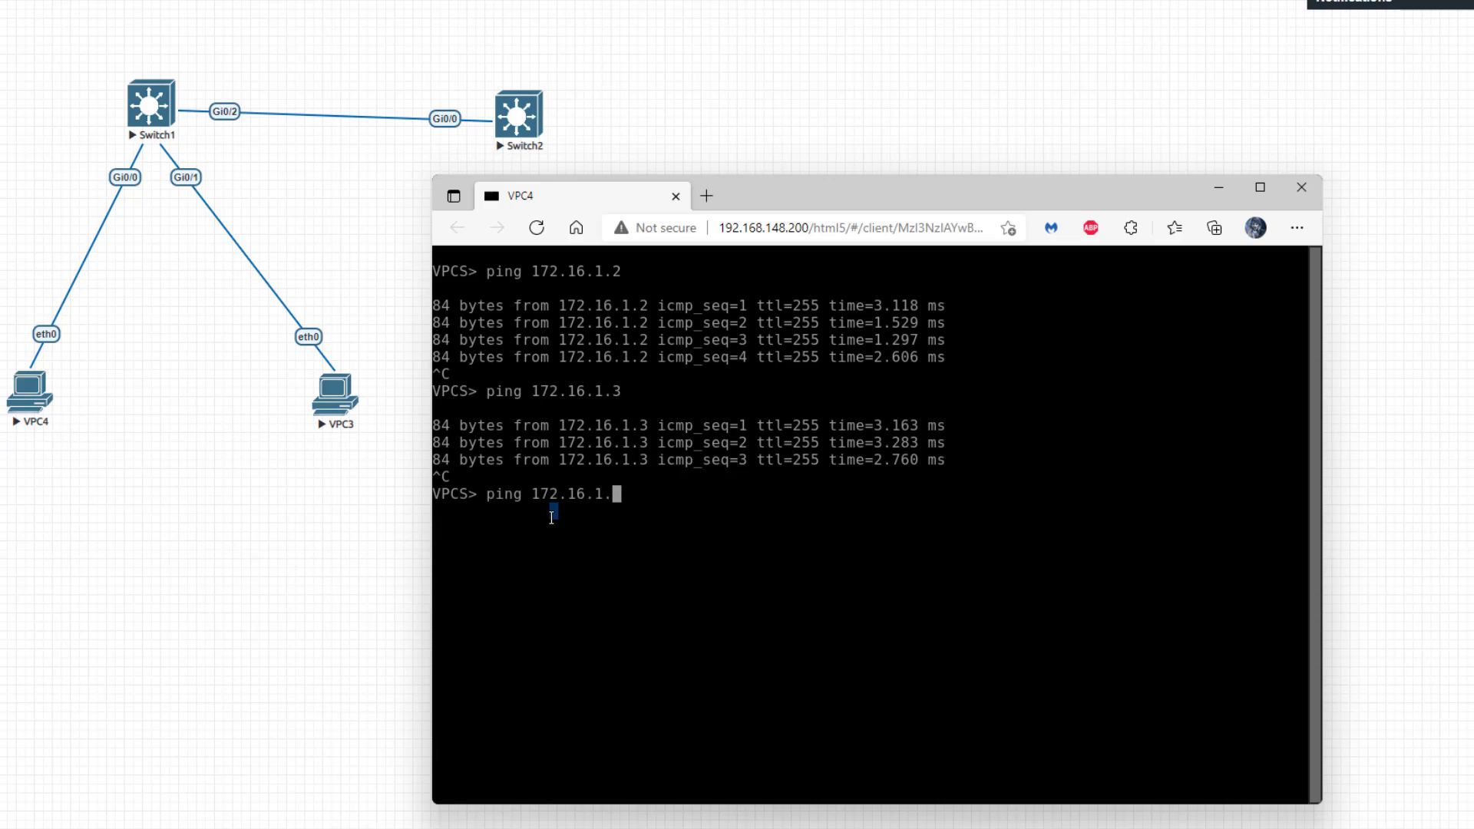
type("11")
key("Return")
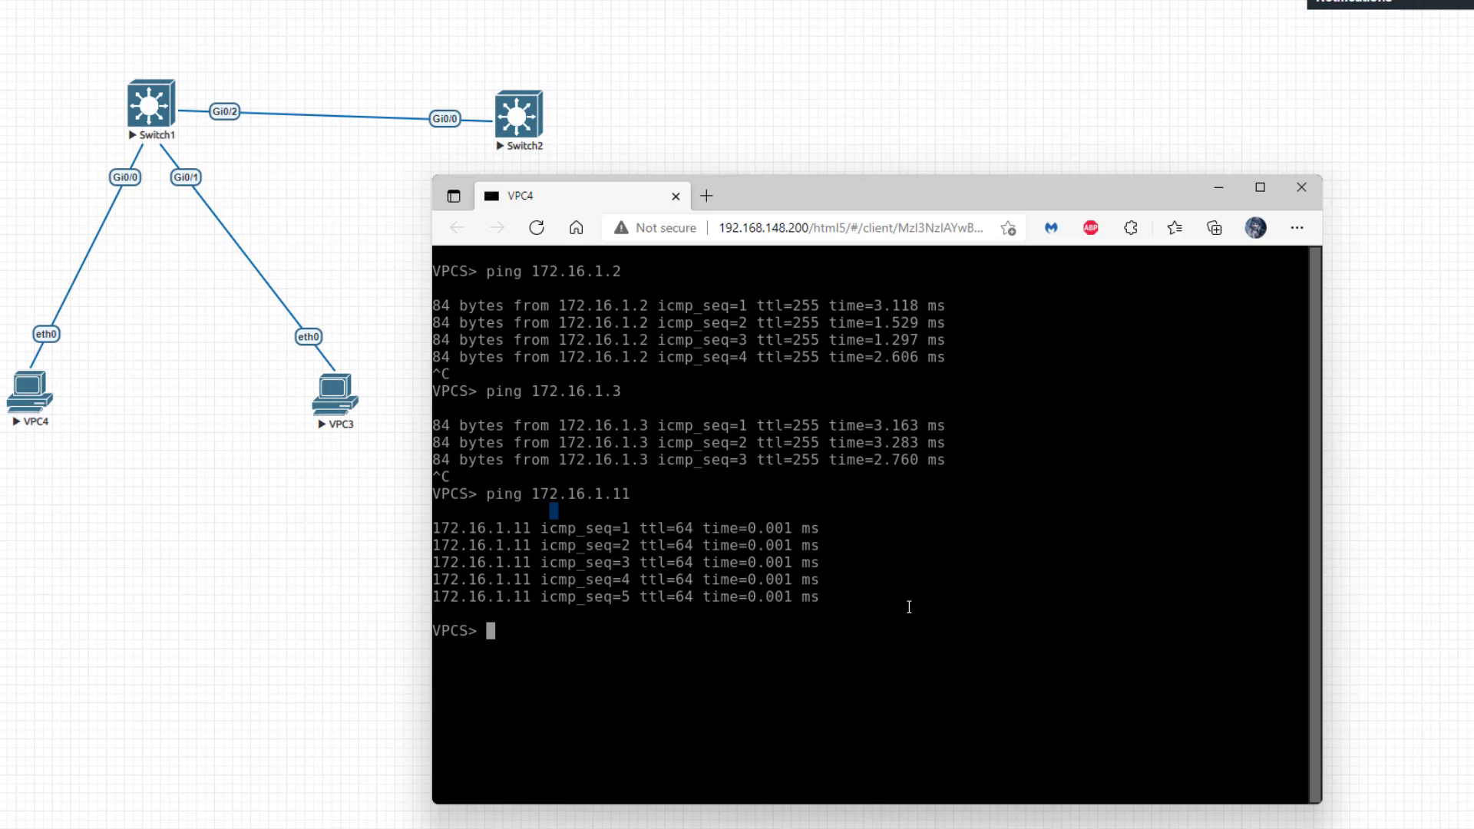
left_click(1300, 187)
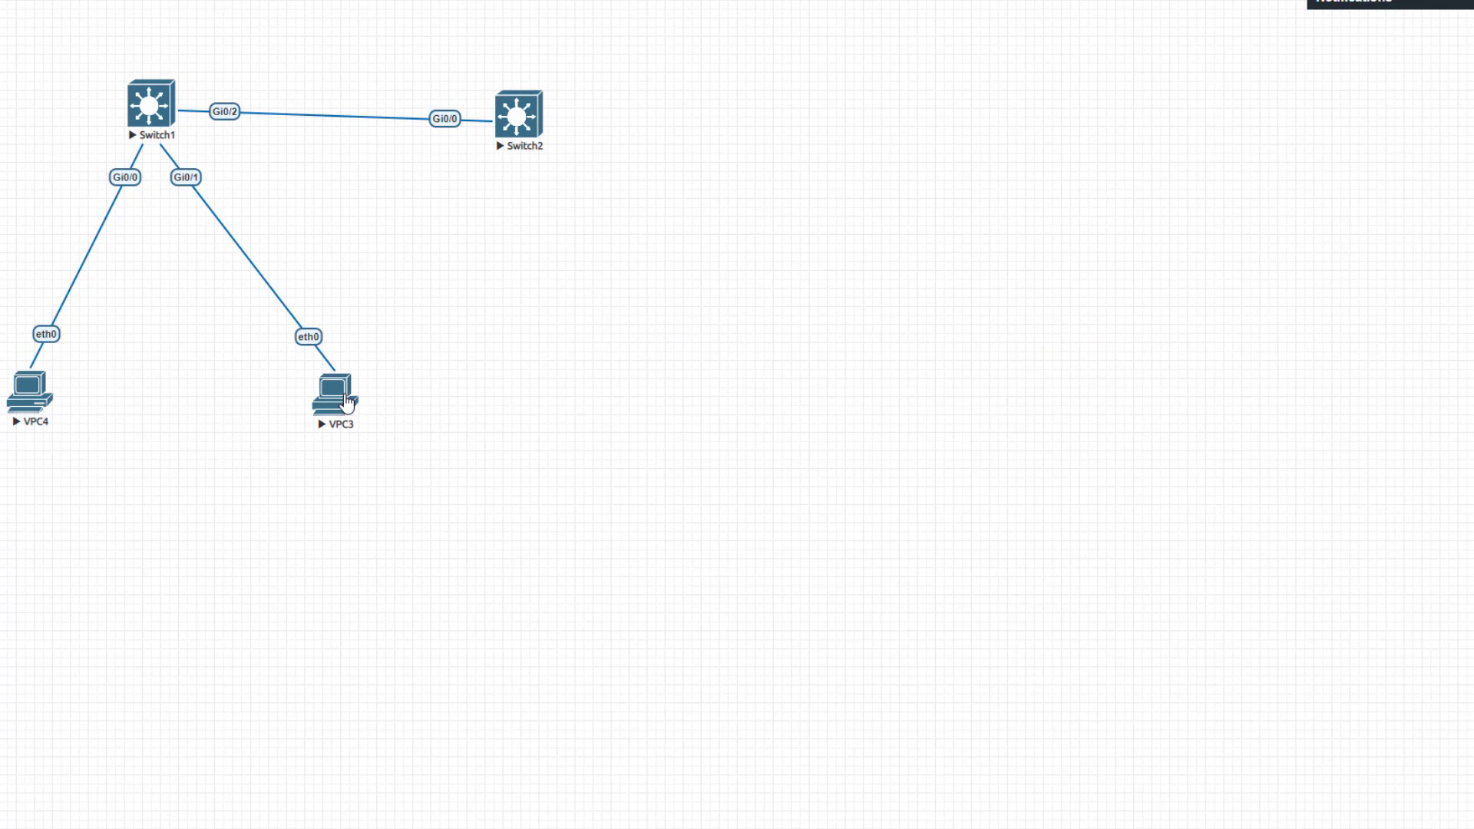
- Open VPC3's console in a repositioned window and ping 172.16.1.2
left_click(345, 401)
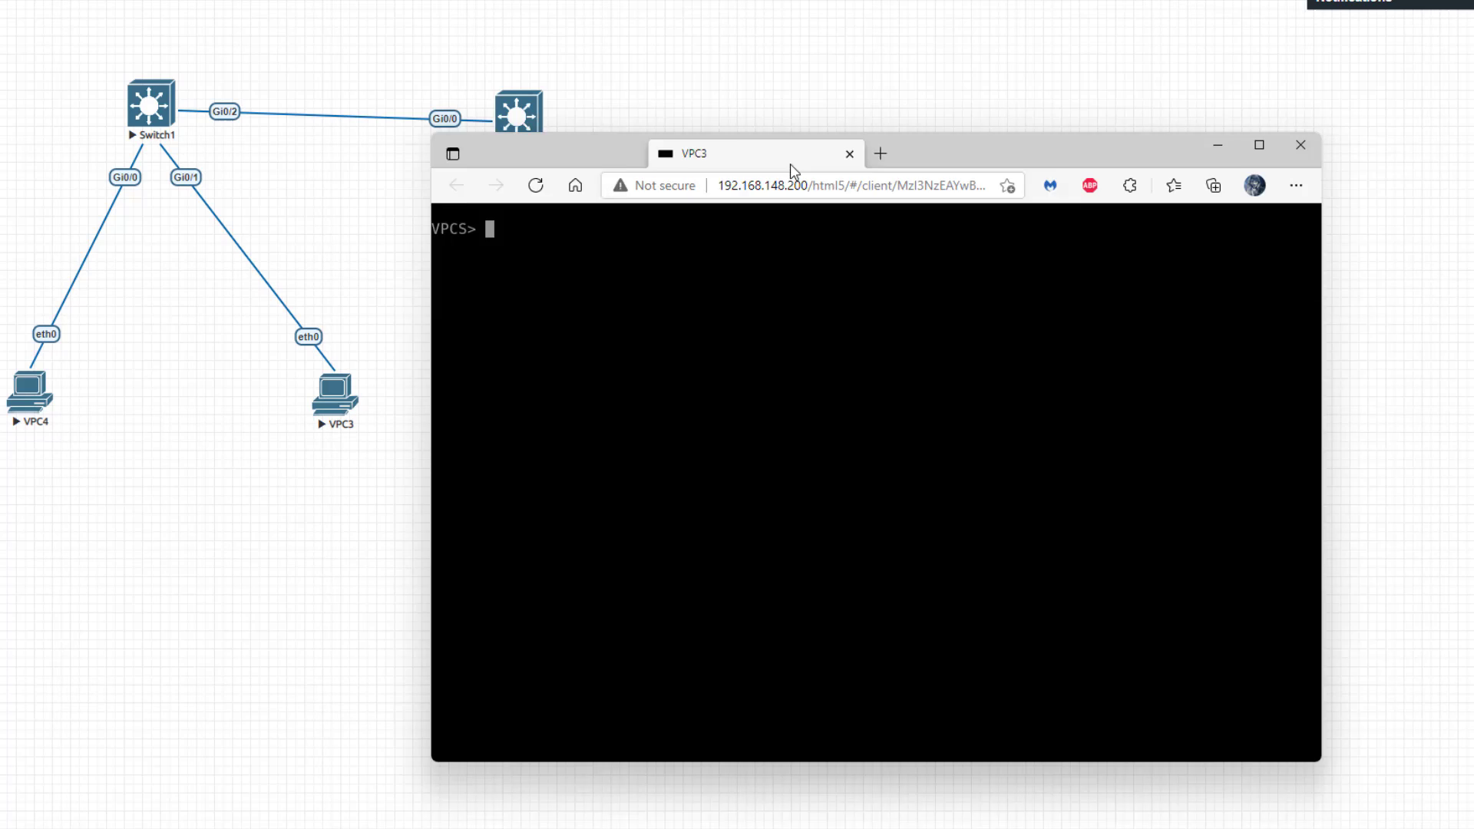
left_click_drag(790, 163, 816, 221)
double_click(816, 221)
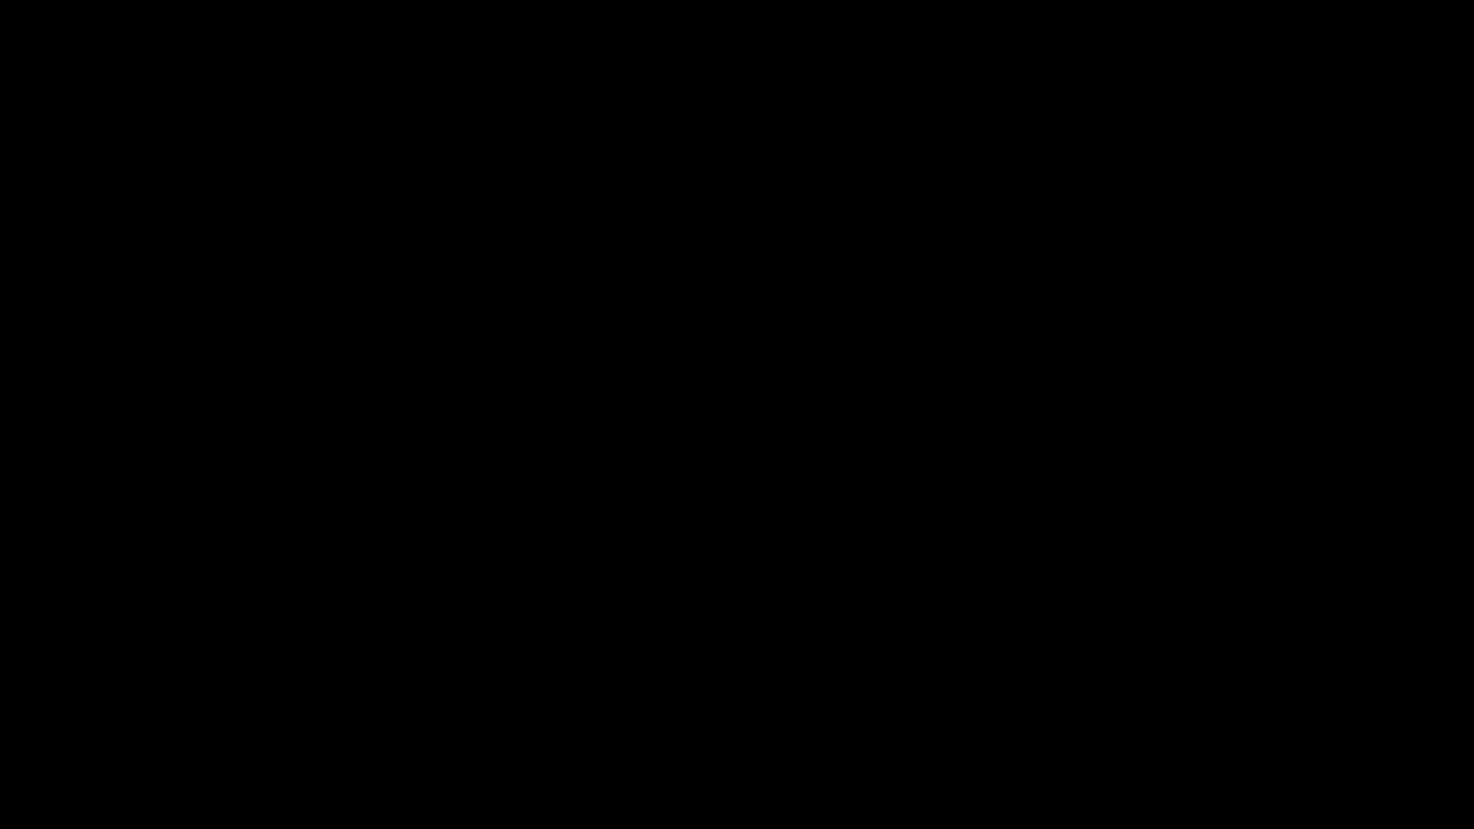
left_click_drag(747, 12, 907, 222)
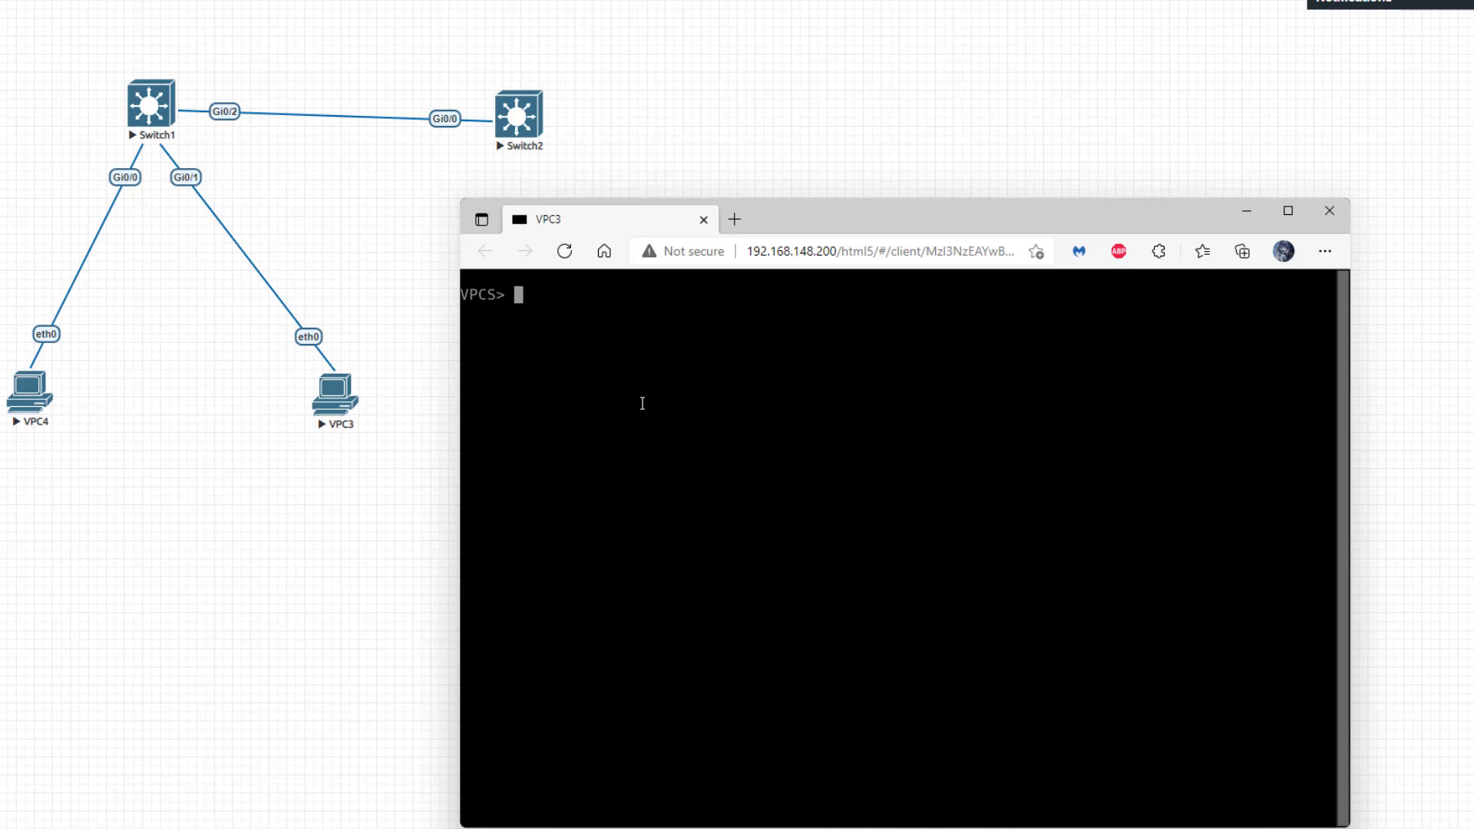
type("ping 172.16.1.2")
key("Return")
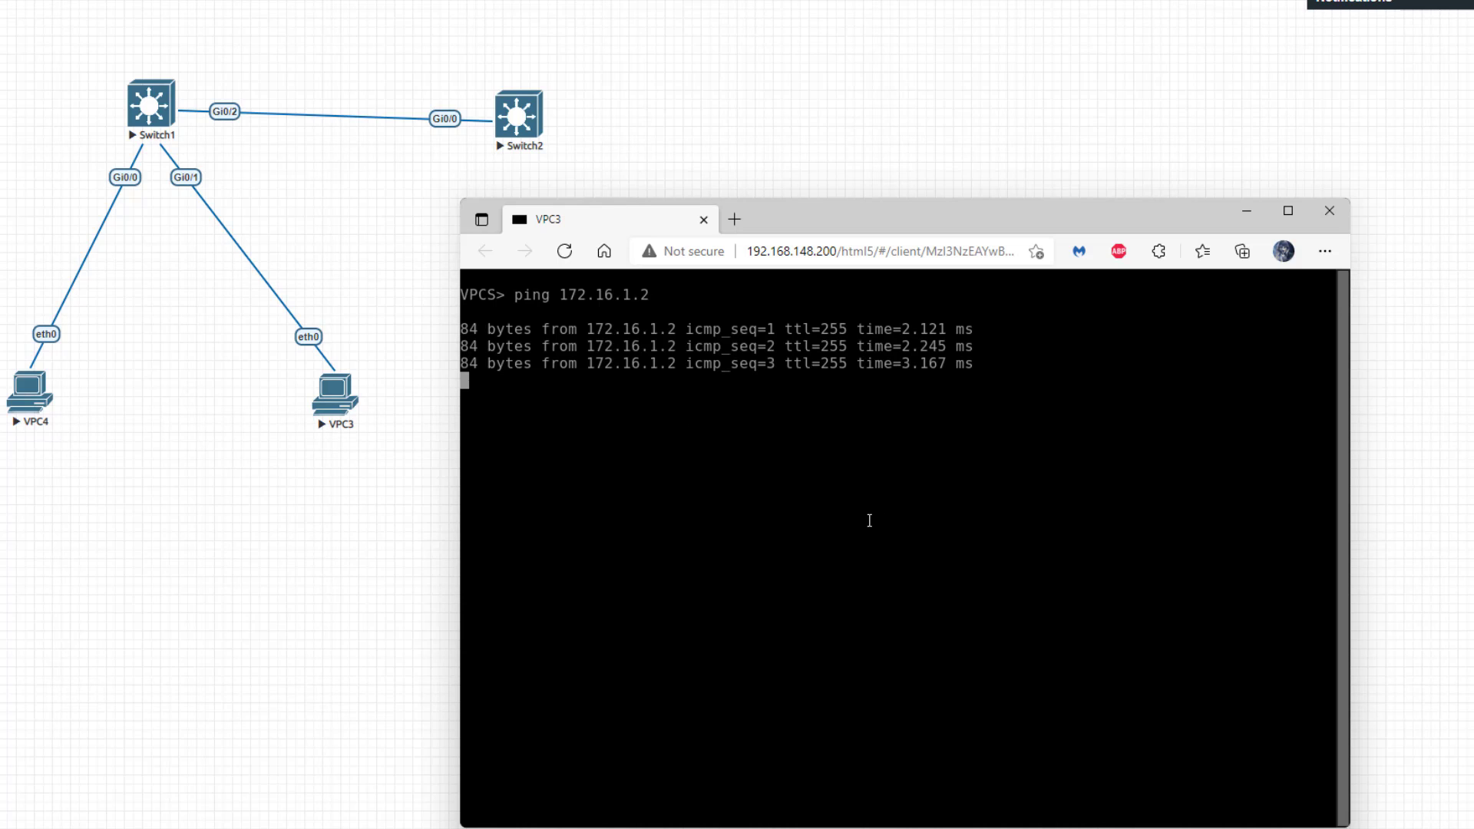
key("ctrl+c")
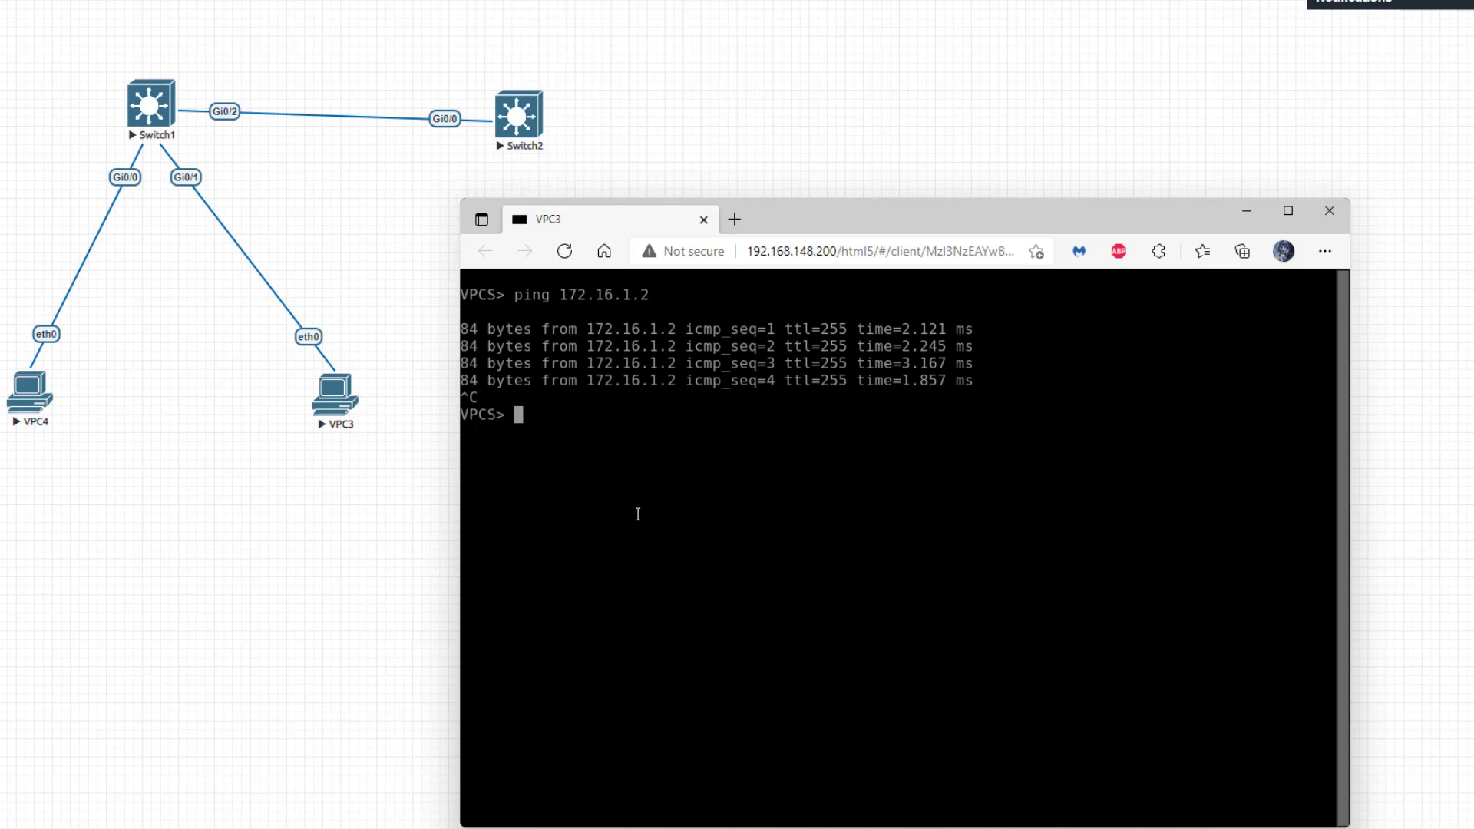
- Ping 172.16.1.3 from VPC3, then close its console with Alt+F4
type("ping 172.16.1.3")
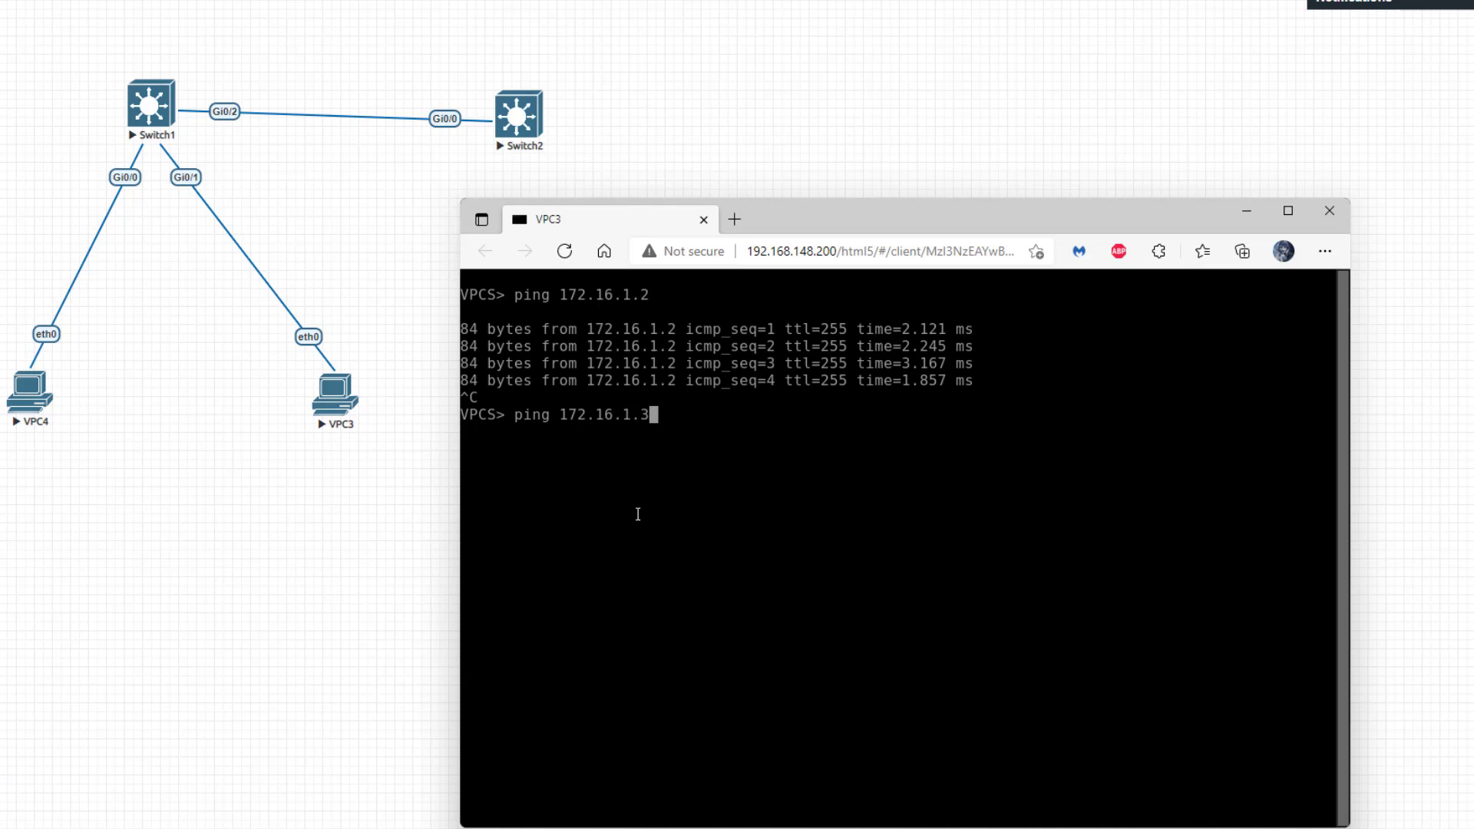
key("Return")
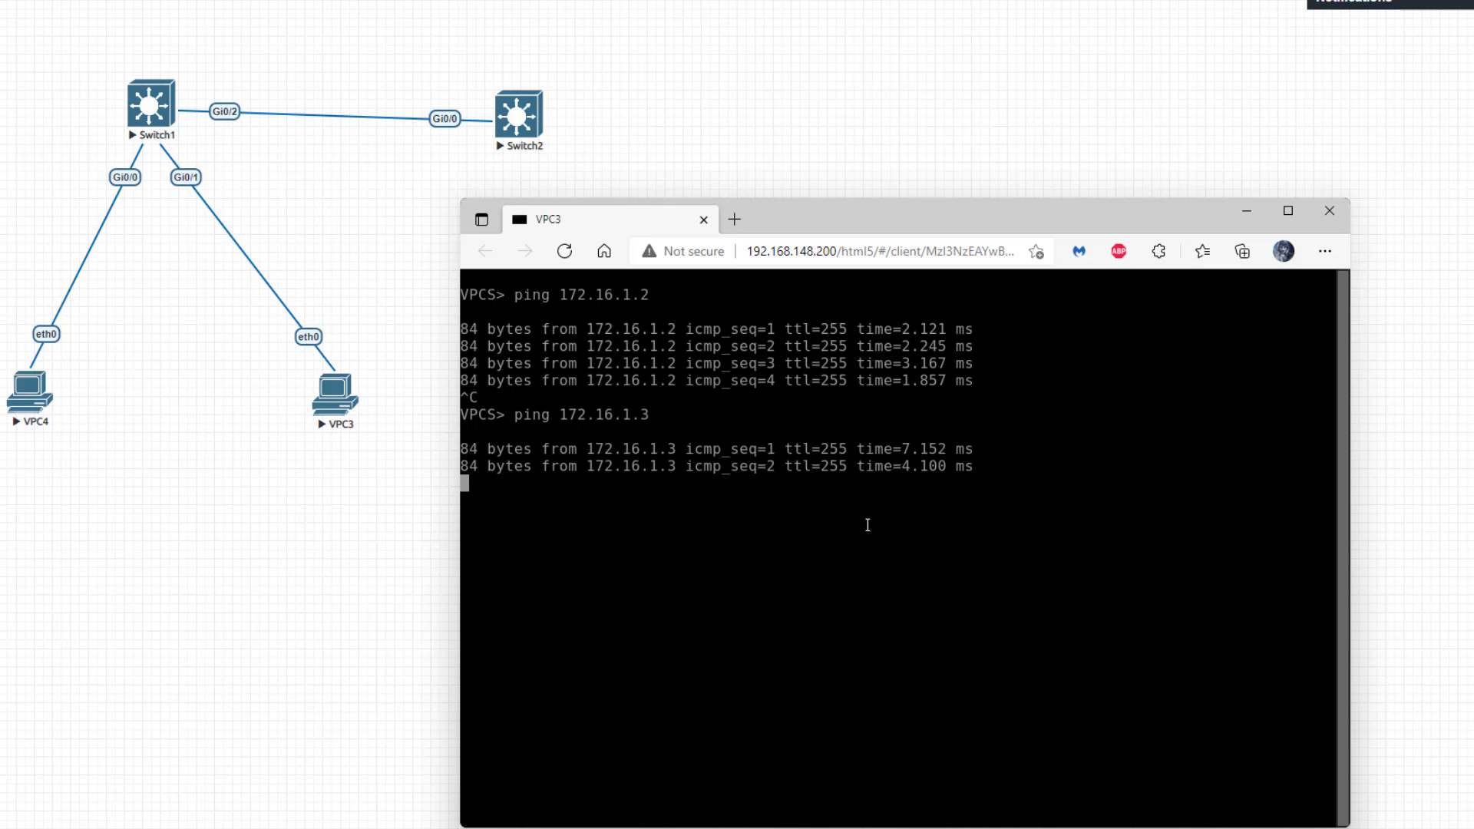
key("ctrl+c")
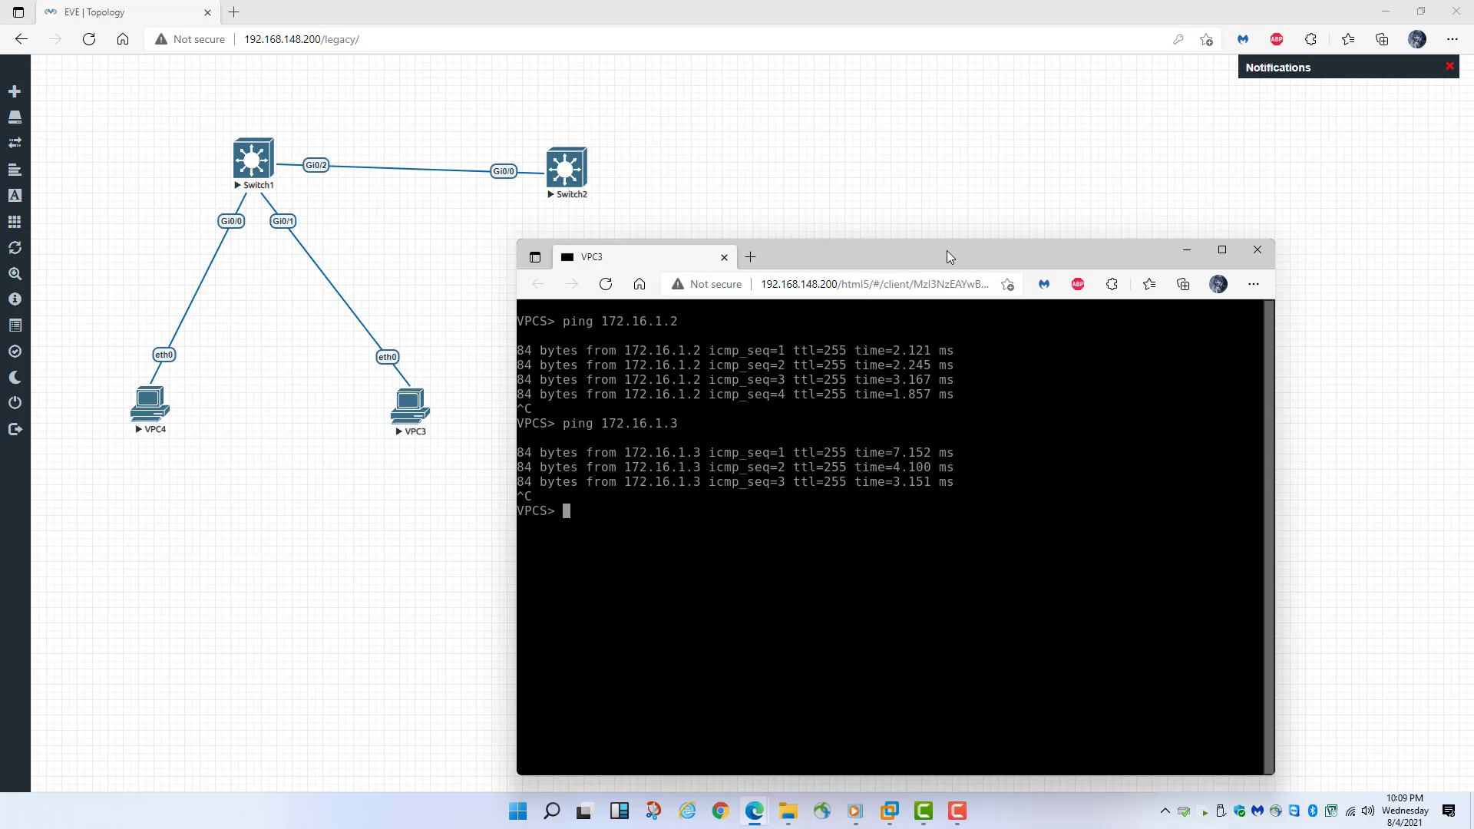
key("alt+F4")
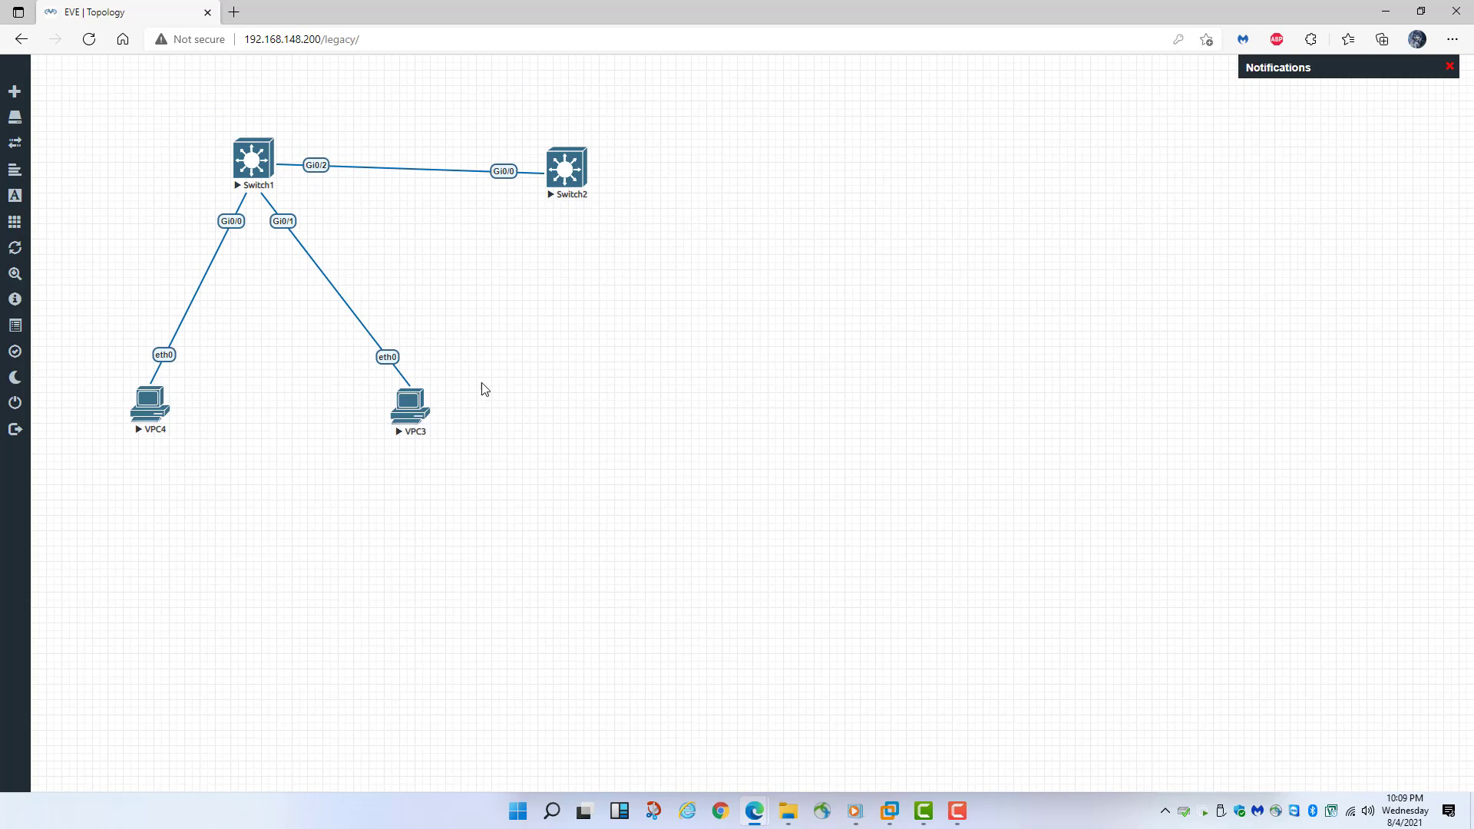
- Close the leftover VPC3 console window and return to the lab topology
left_click(755, 811)
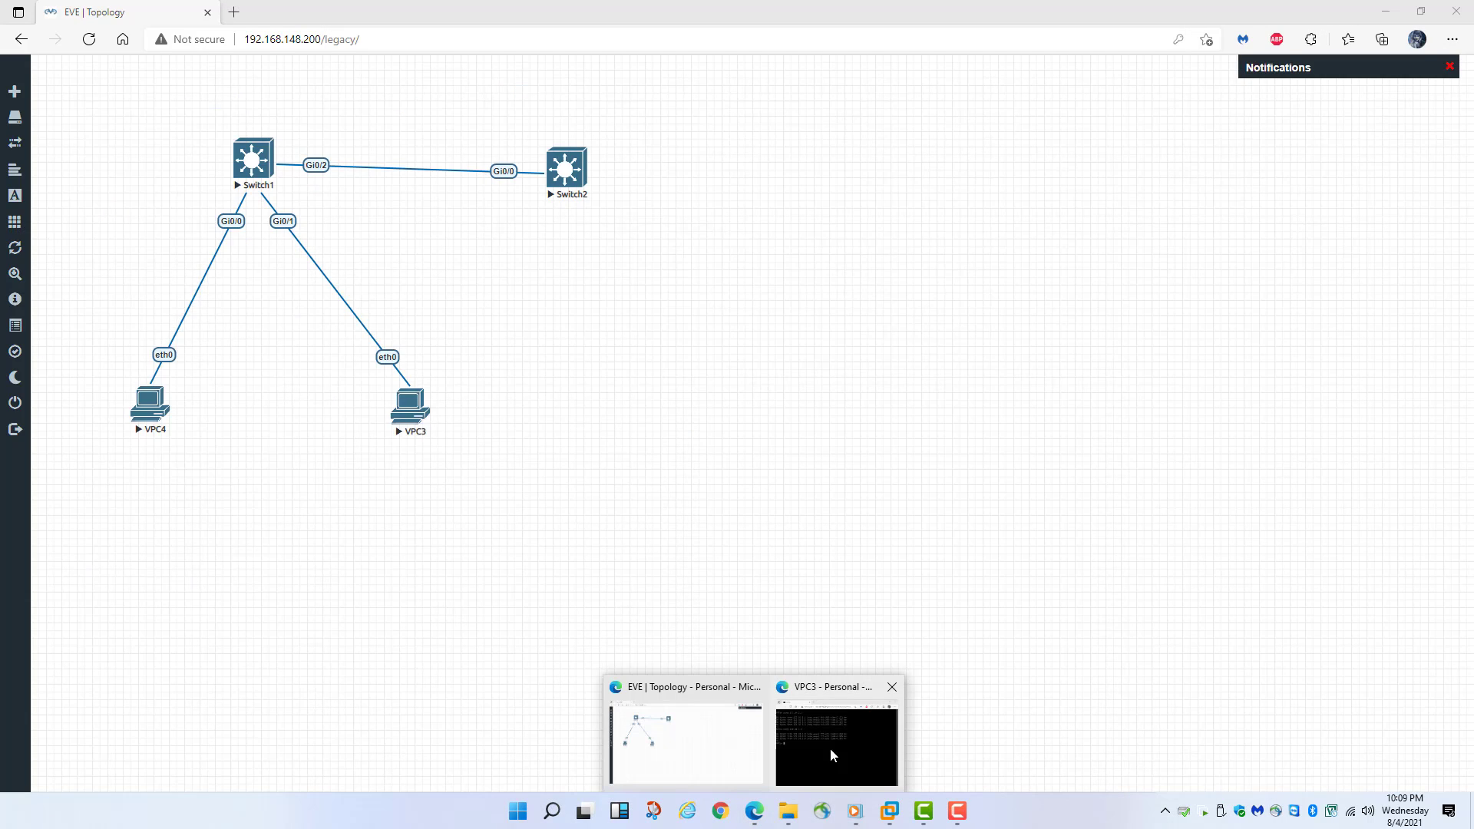
left_click(891, 688)
left_click(426, 567)
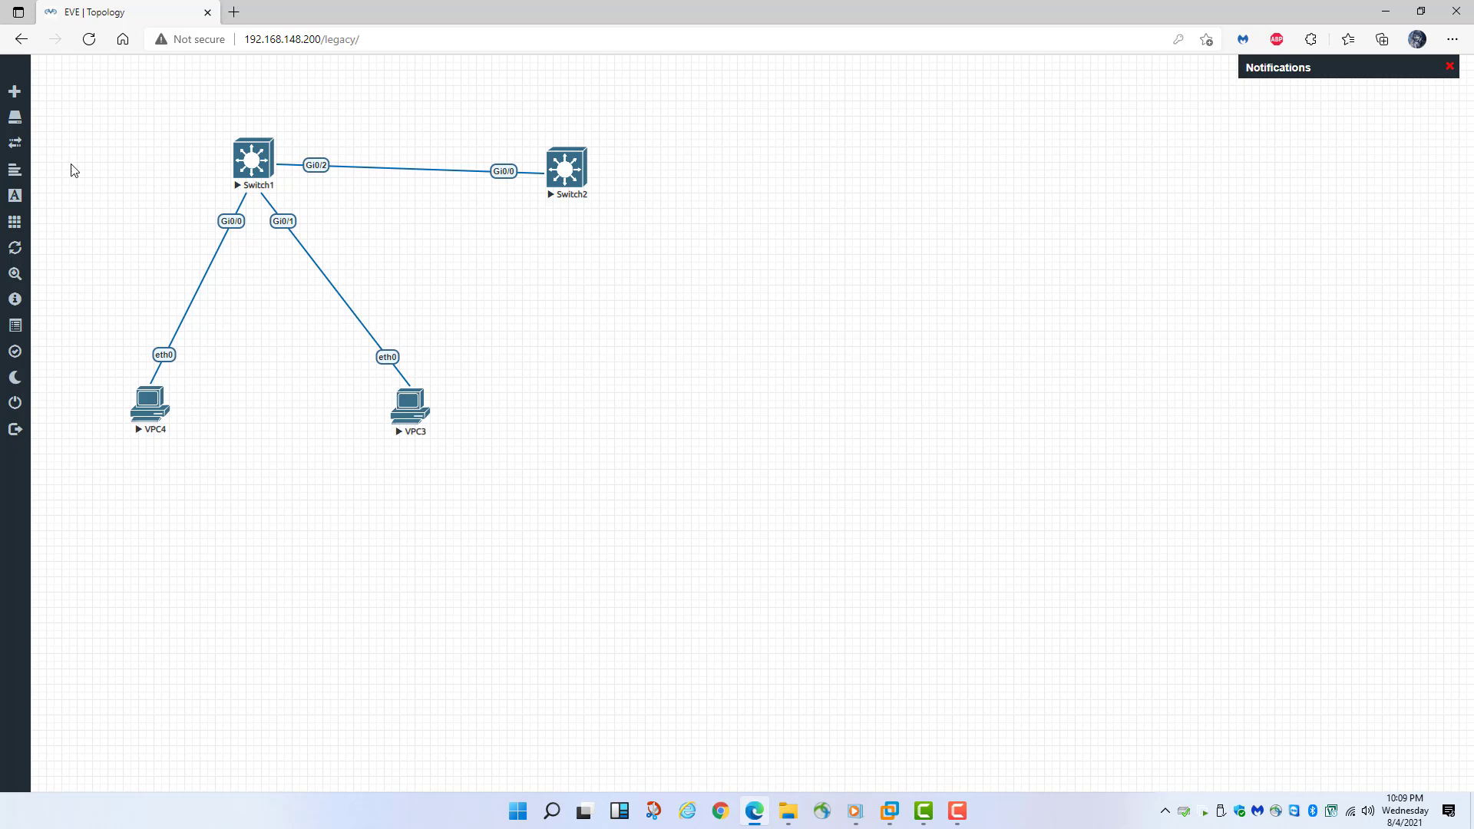
- Add a new Cisco vIOS Router node to the lab and save it
left_click(14, 91)
left_click(42, 108)
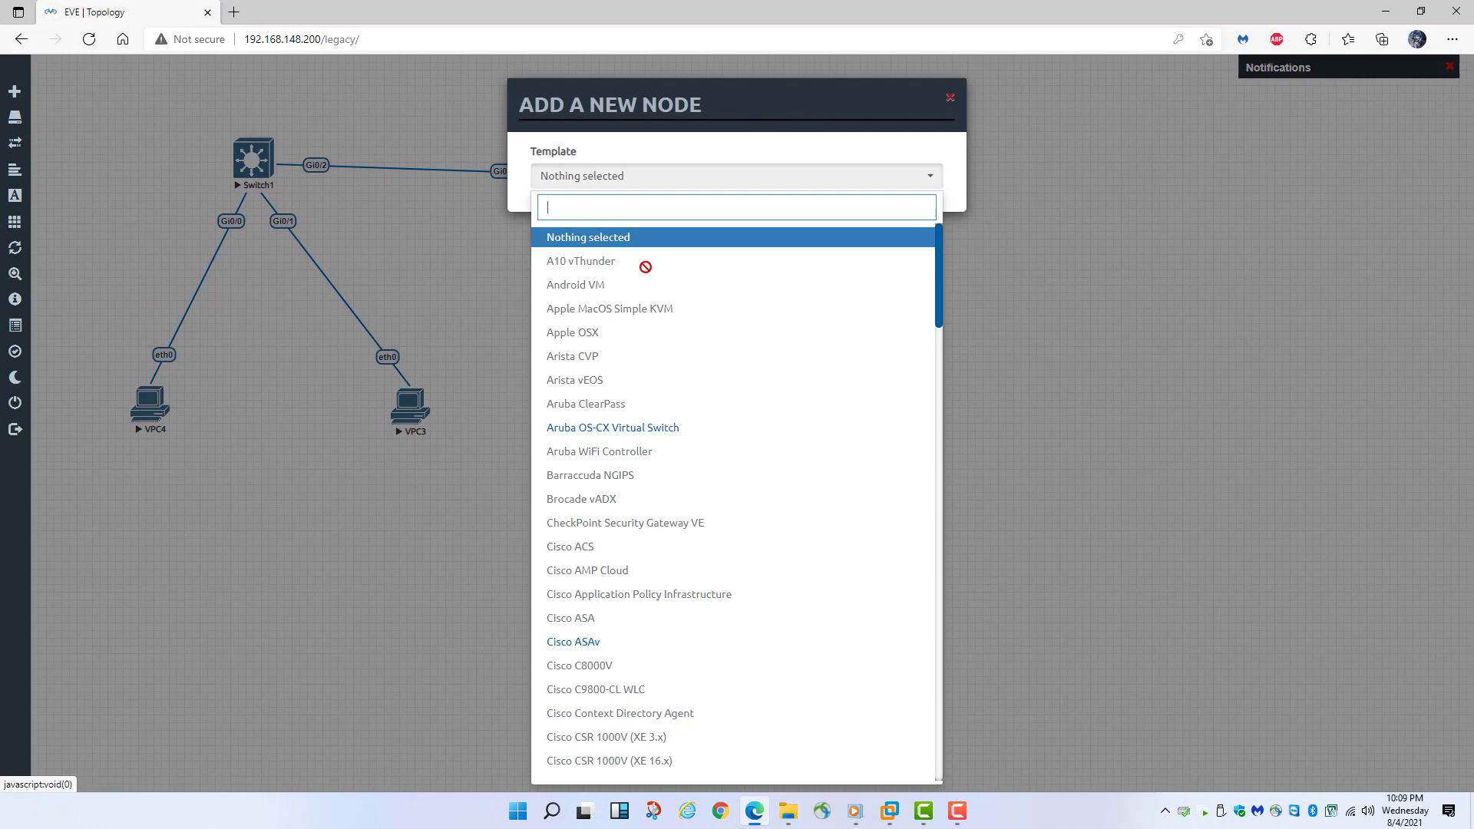
scroll(752, 351, "down", 3)
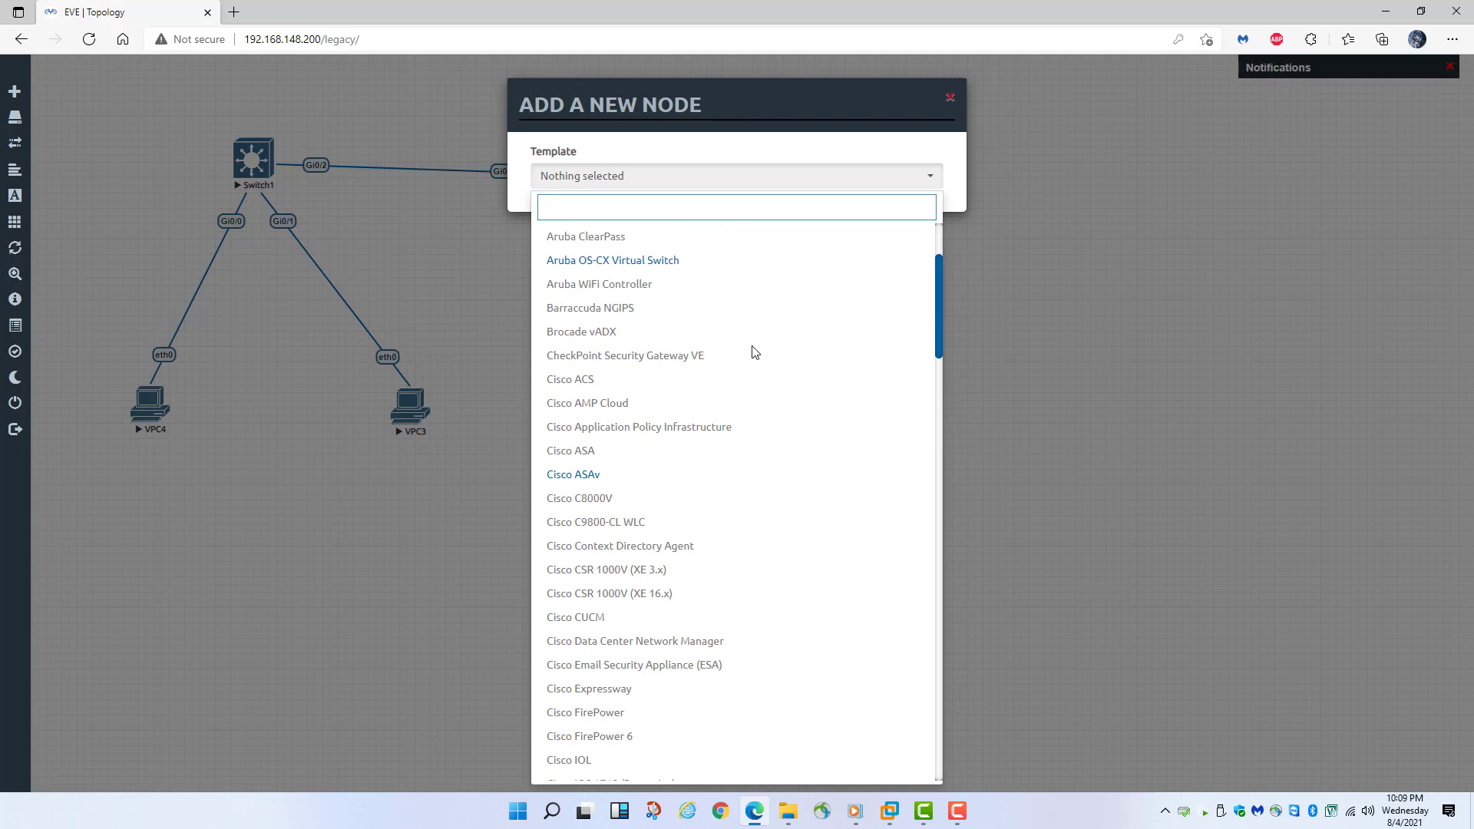
scroll(763, 356, "down", 3)
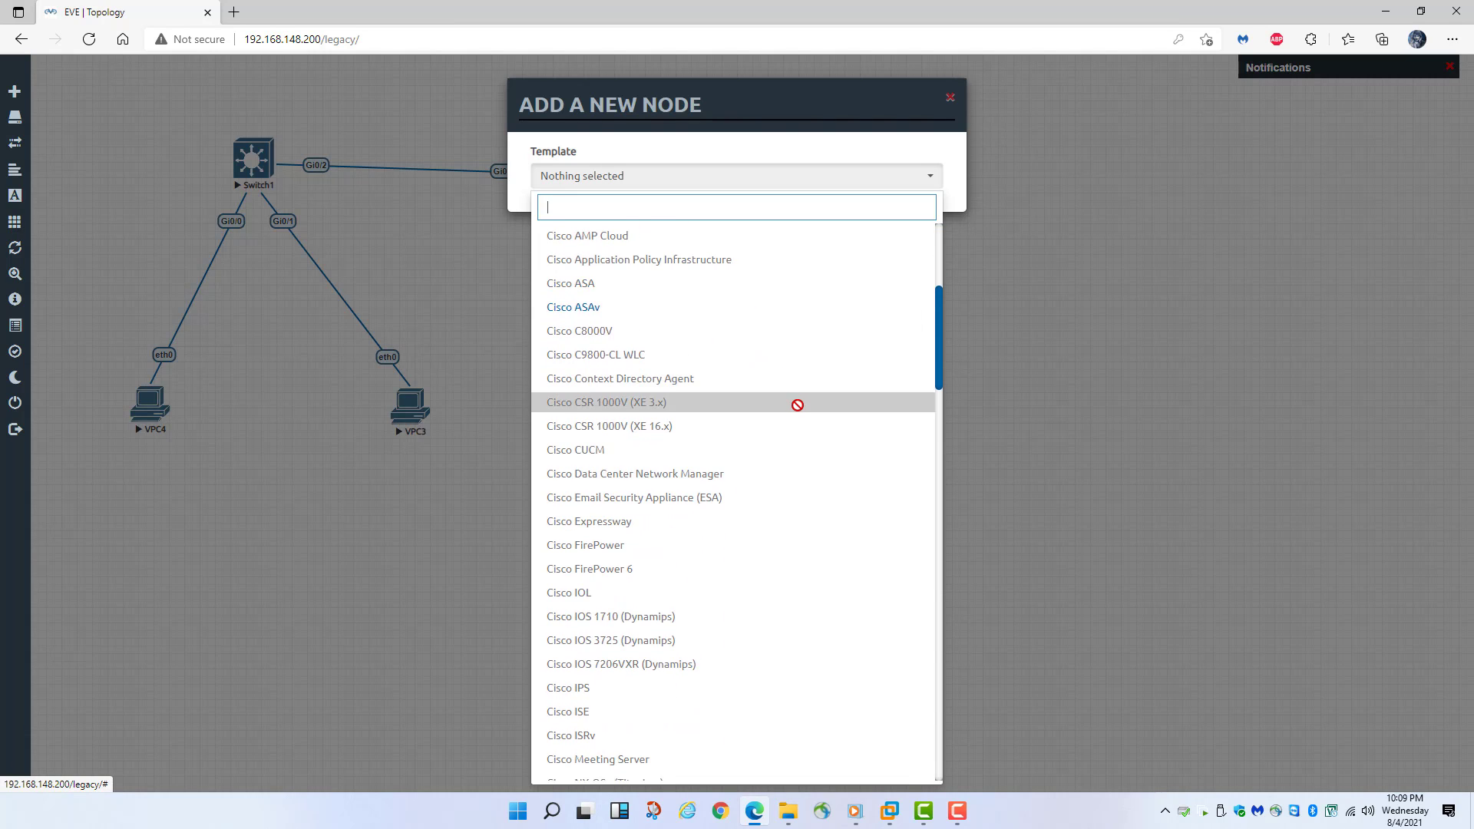
scroll(797, 404, "down", 10)
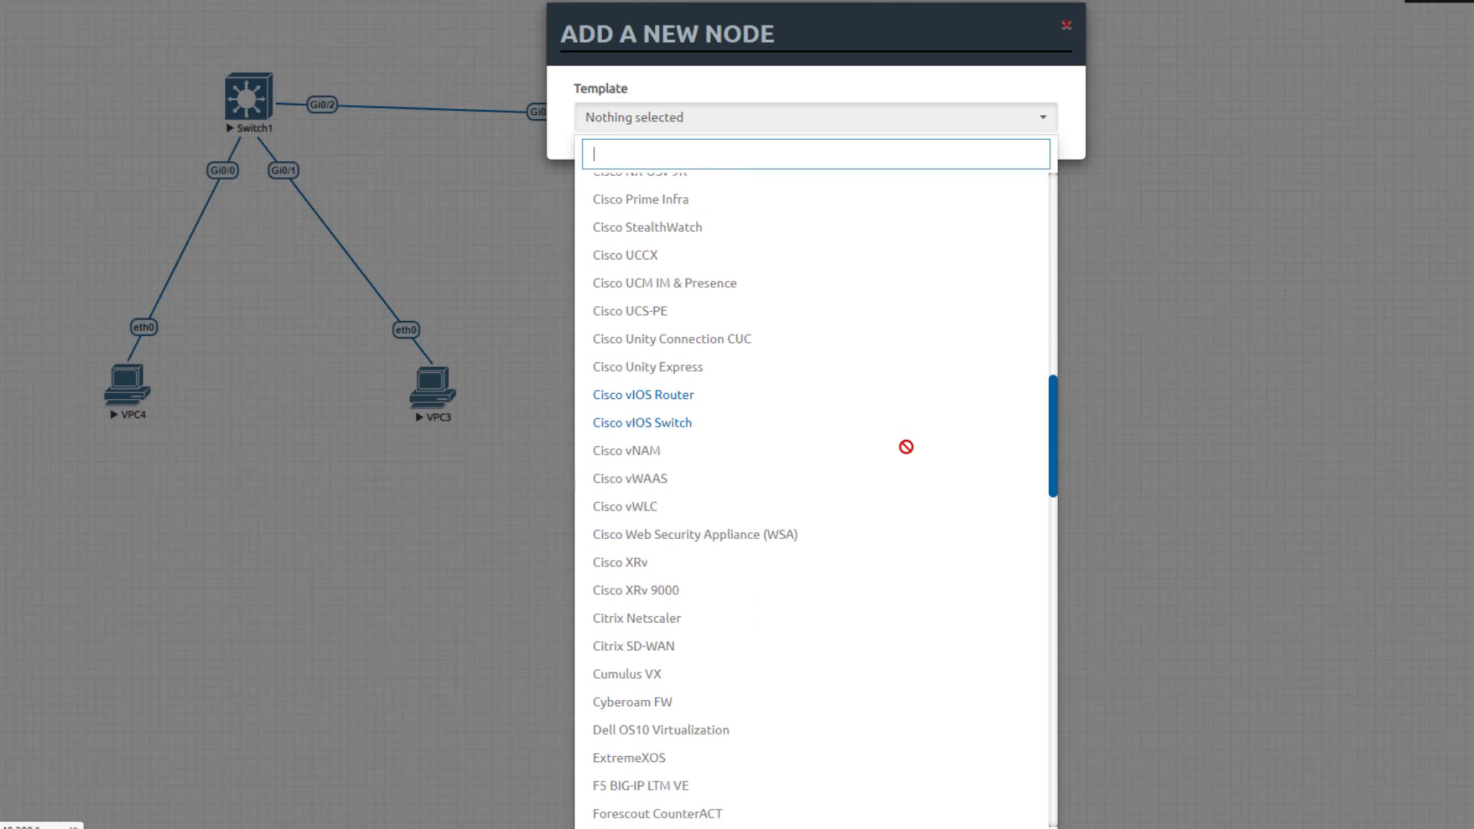
left_click(629, 394)
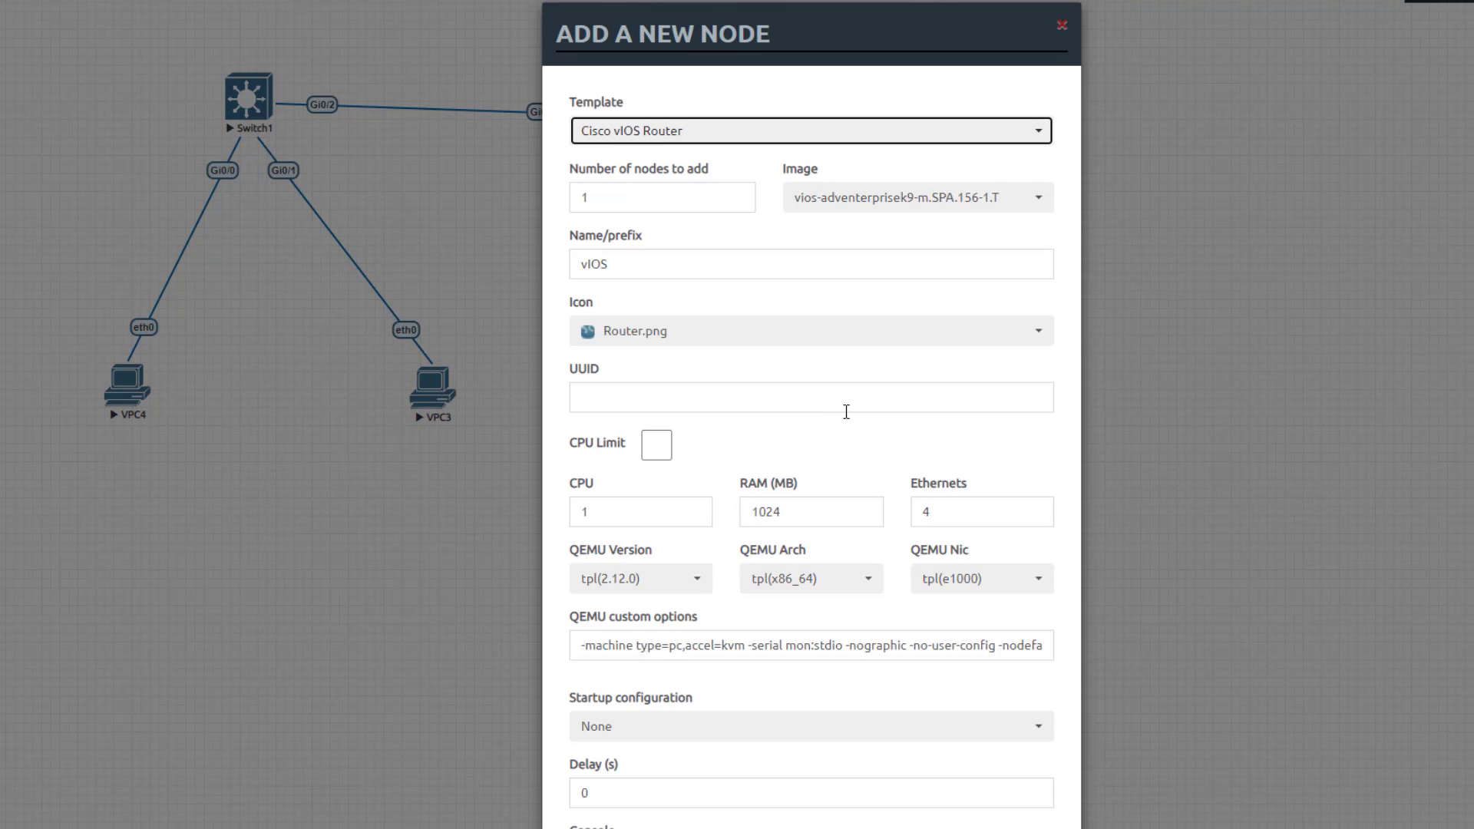
scroll(822, 564, "down", 4)
left_click(717, 783)
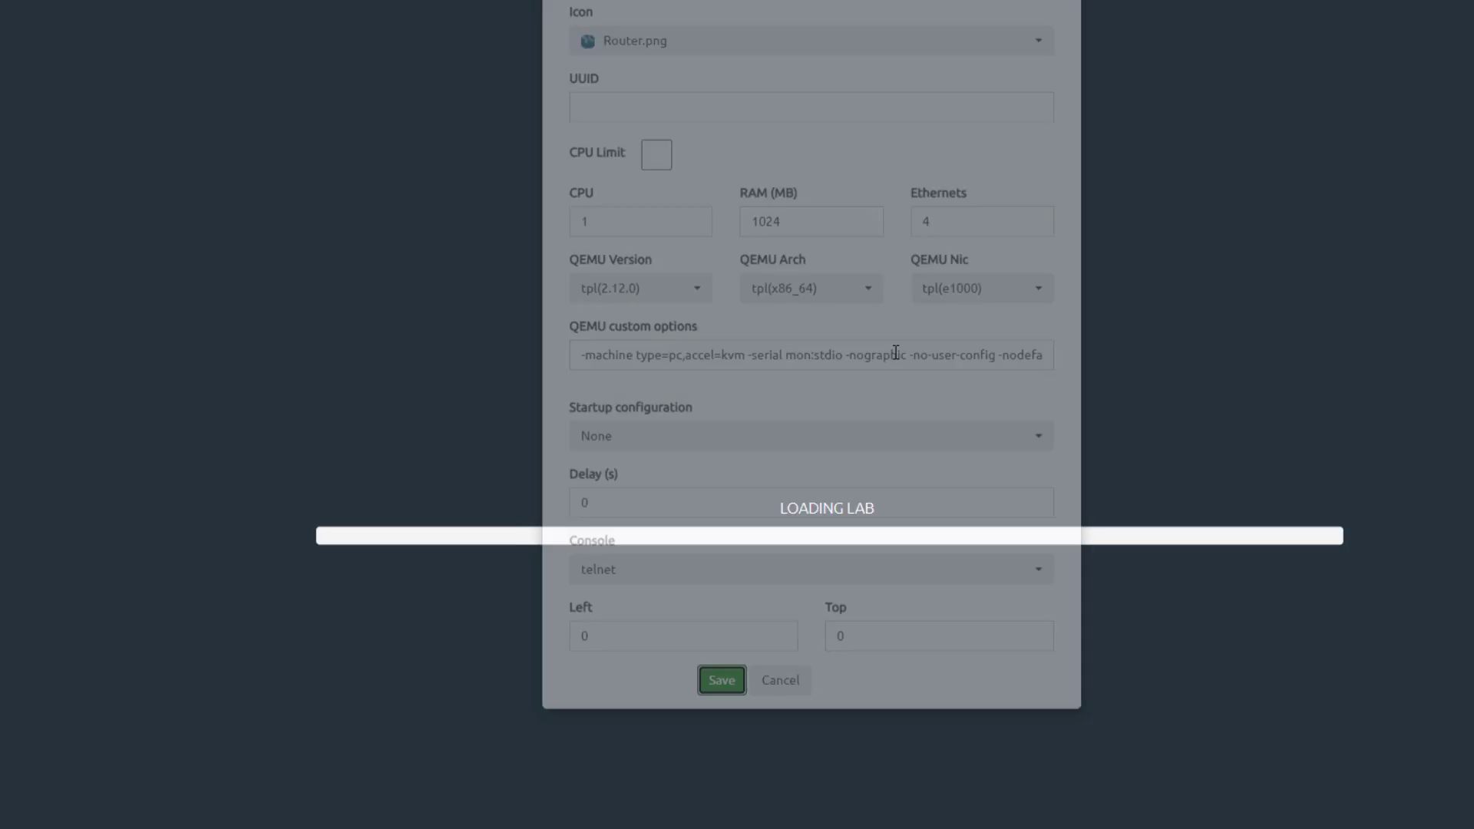
- Move the vIOS router to the canvas centre and start it
left_click_drag(53, 67, 560, 297)
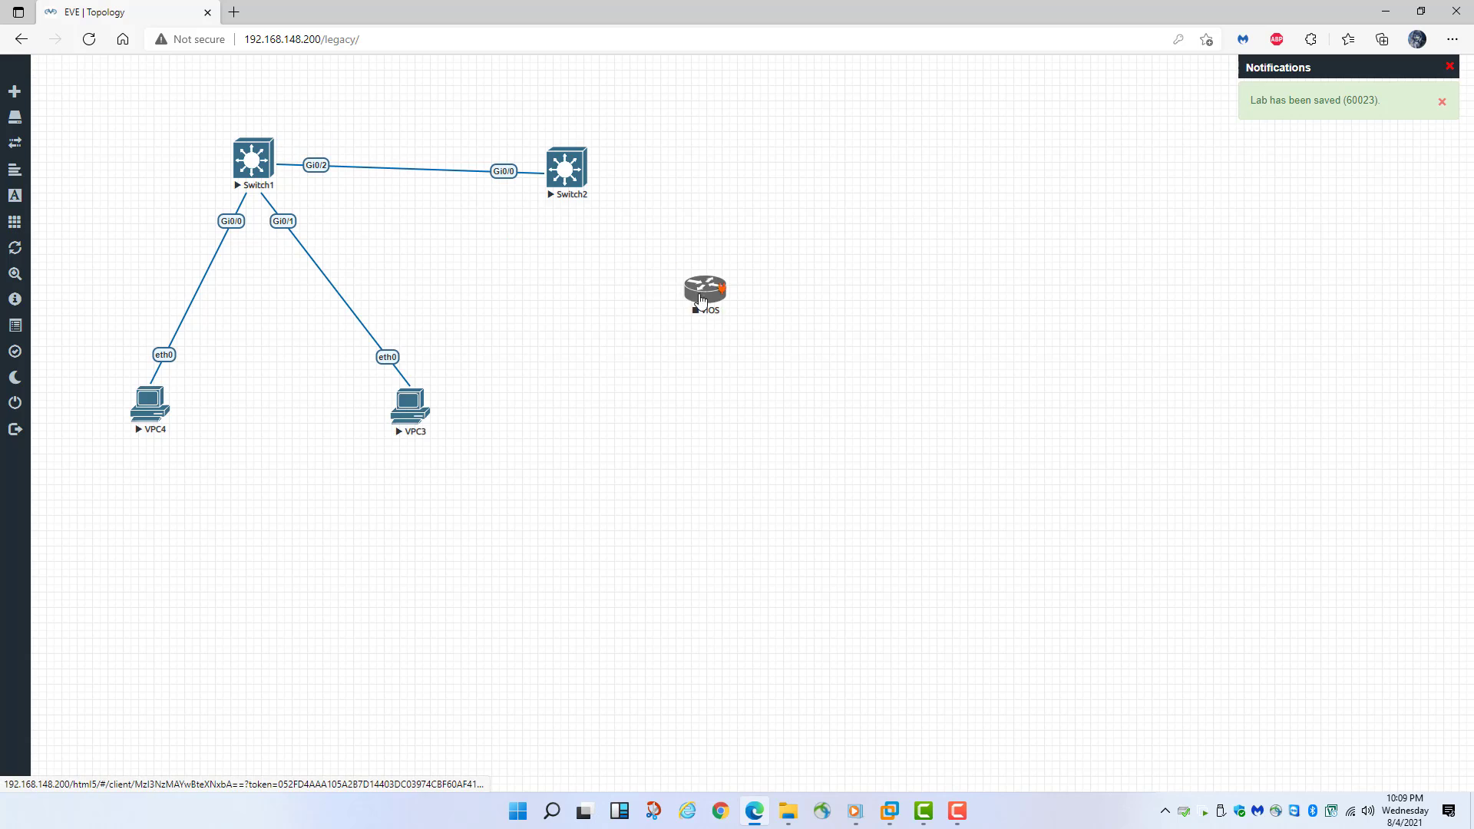
right_click(559, 297)
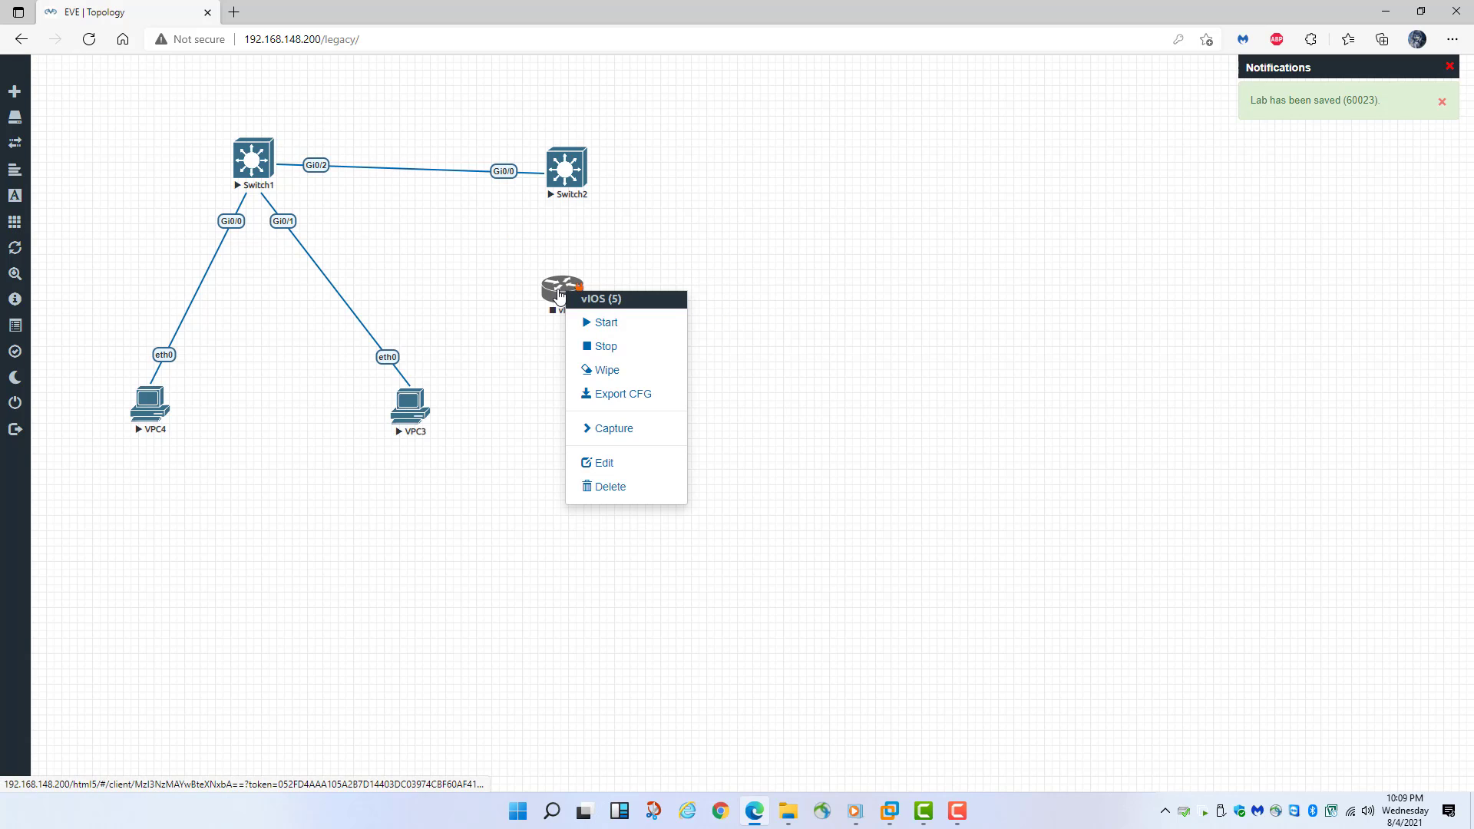
left_click(611, 320)
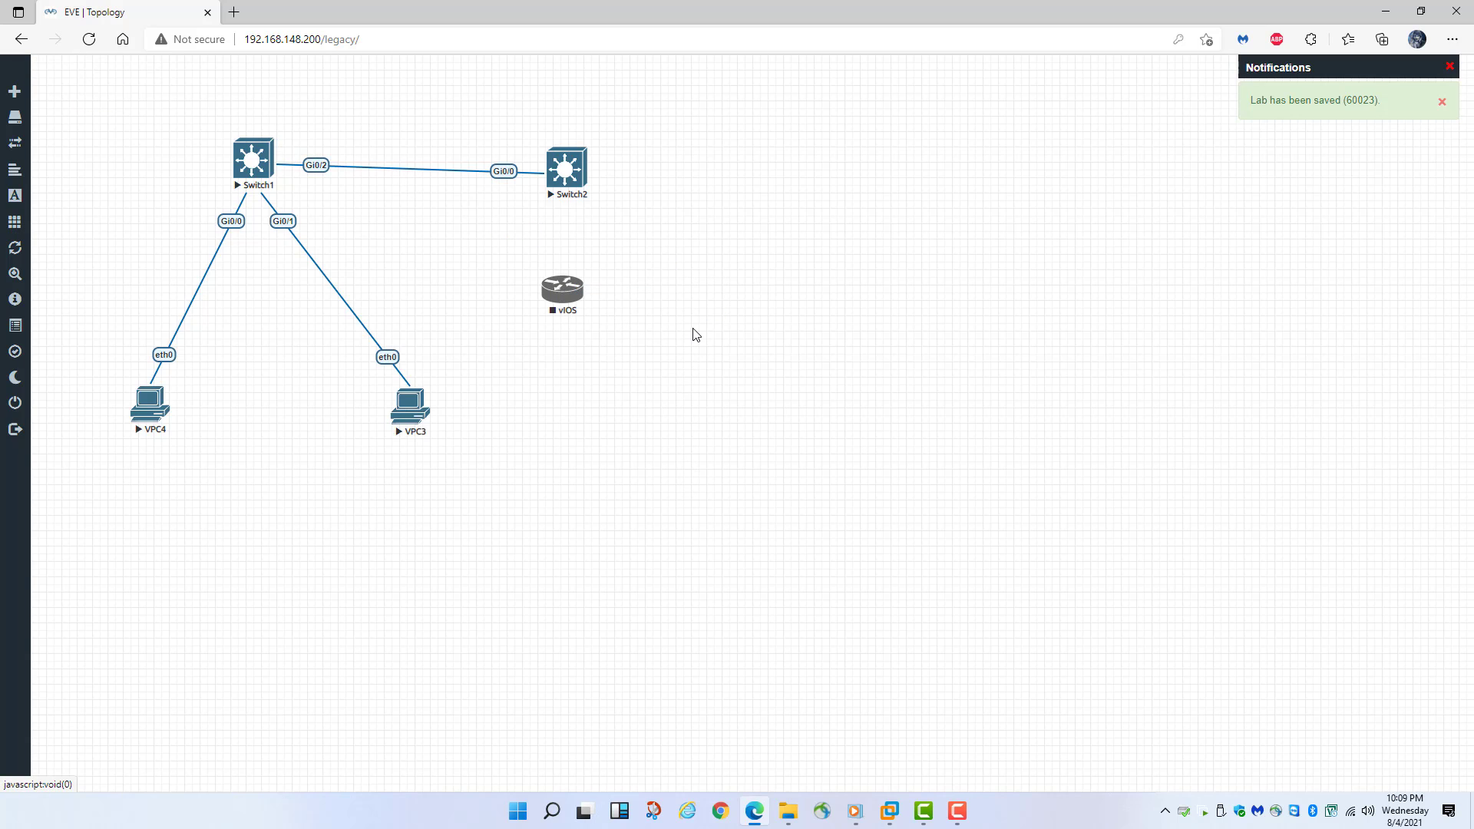
- Open the vIOS router's console and answer 'n' to the initial configuration dialog
left_click(559, 294)
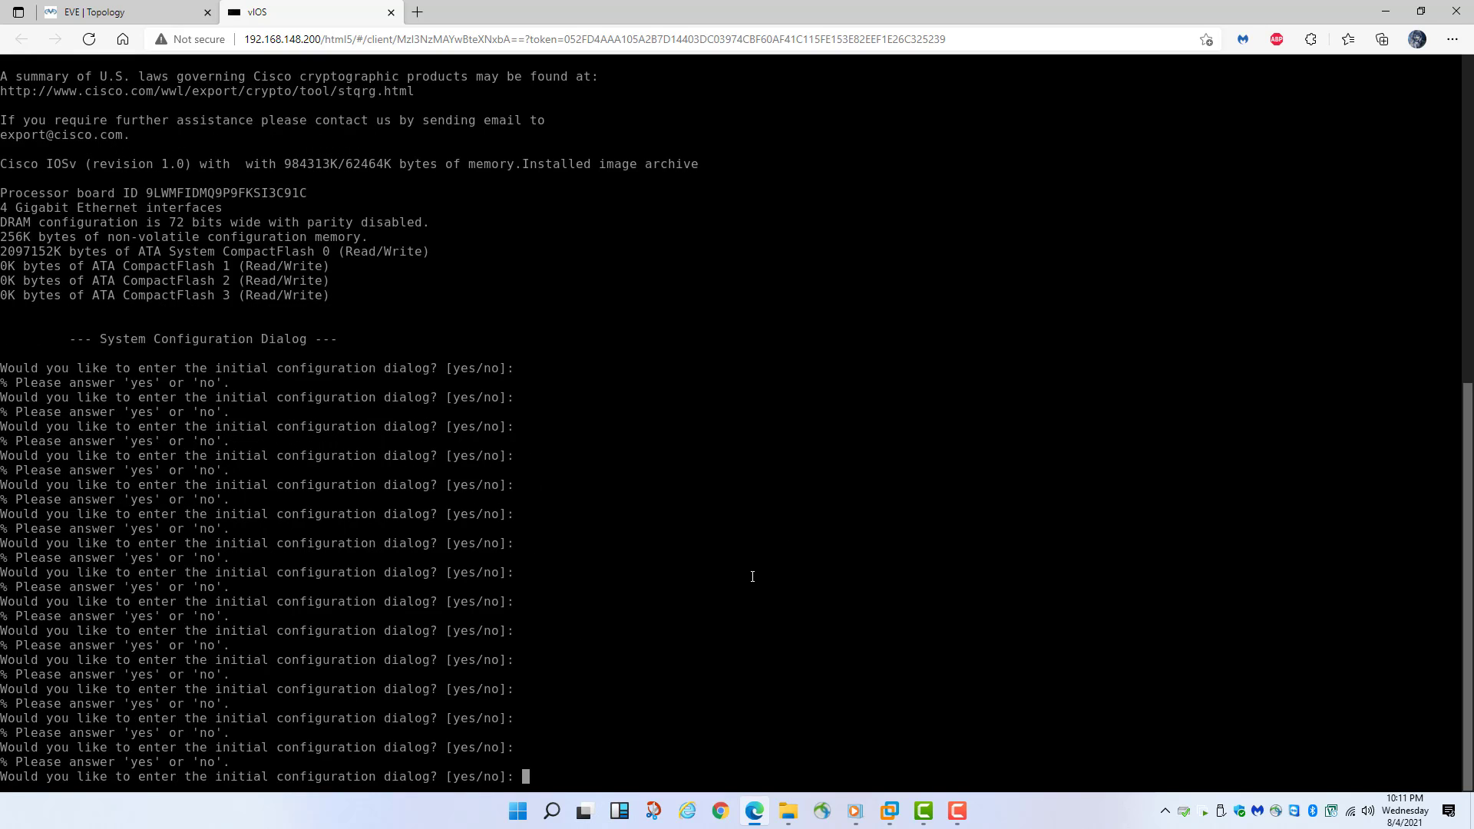
type("n")
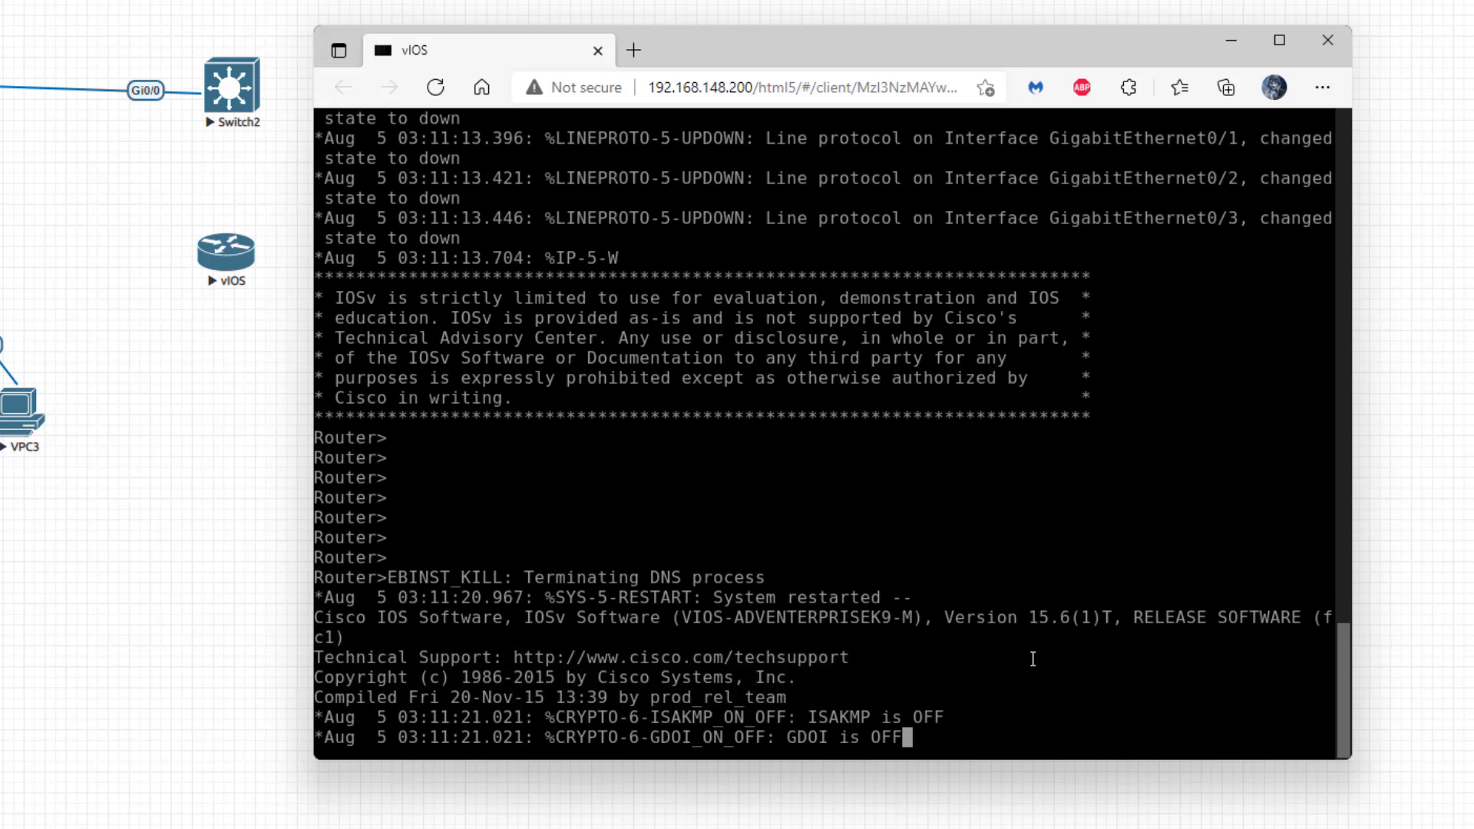
- Enter global configuration mode and set the router's hostname to R1
key("Return")
key("Return")
key("Return")
key("Return")
type("en")
key("Return")
key("Return")
key("Return")
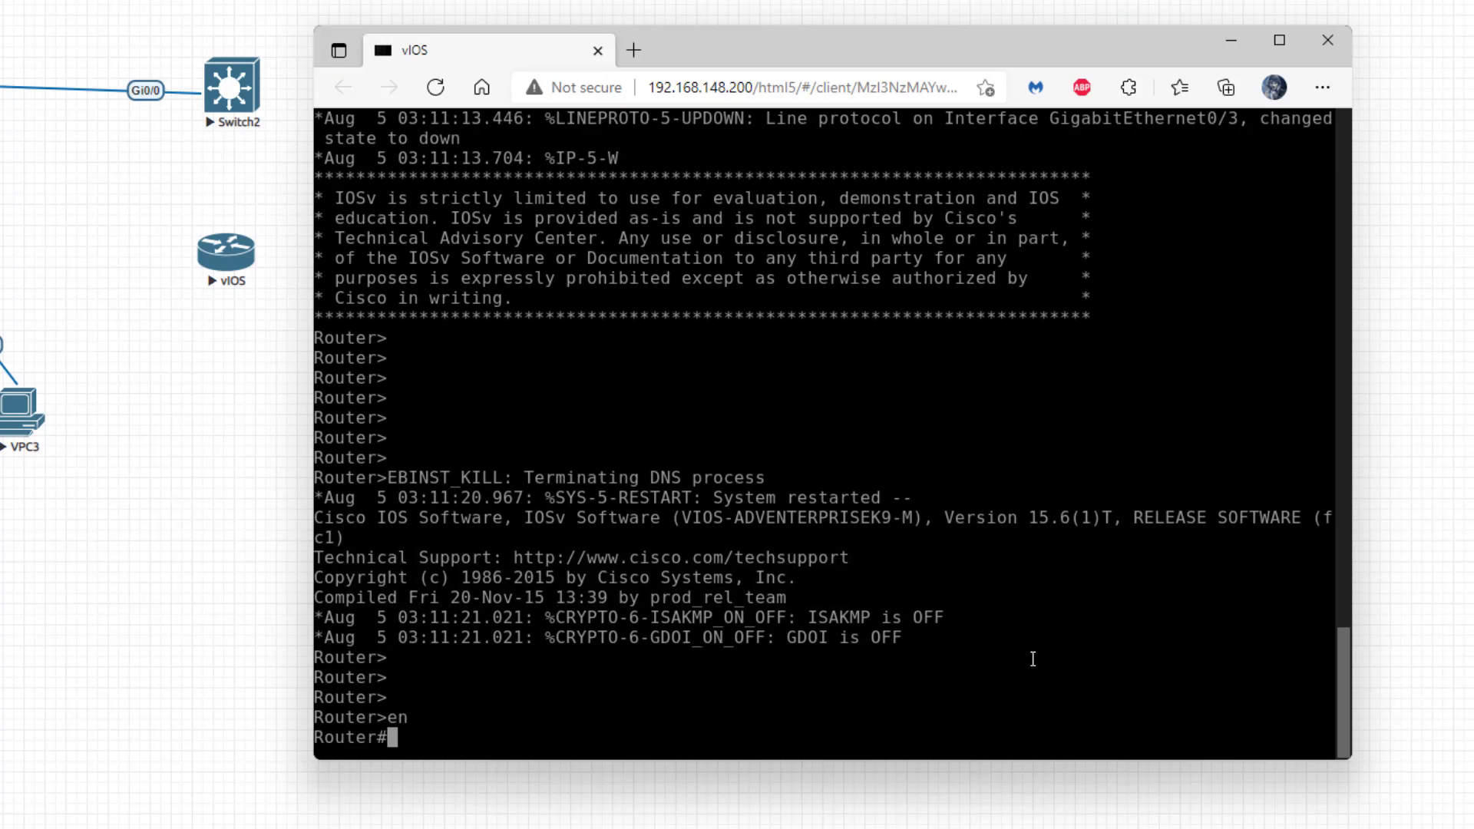
type("conf t")
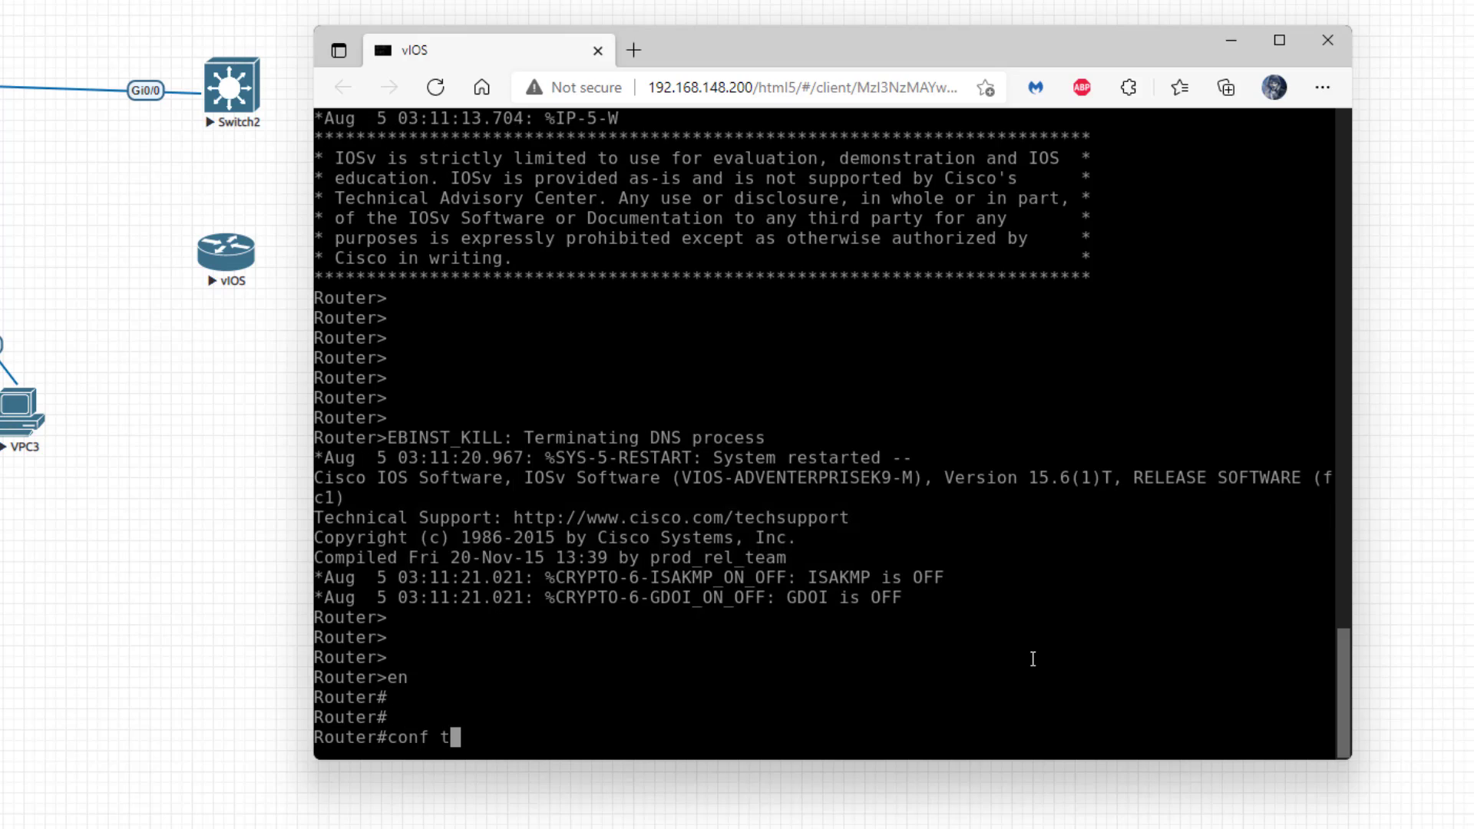
key("Return")
type("hostname")
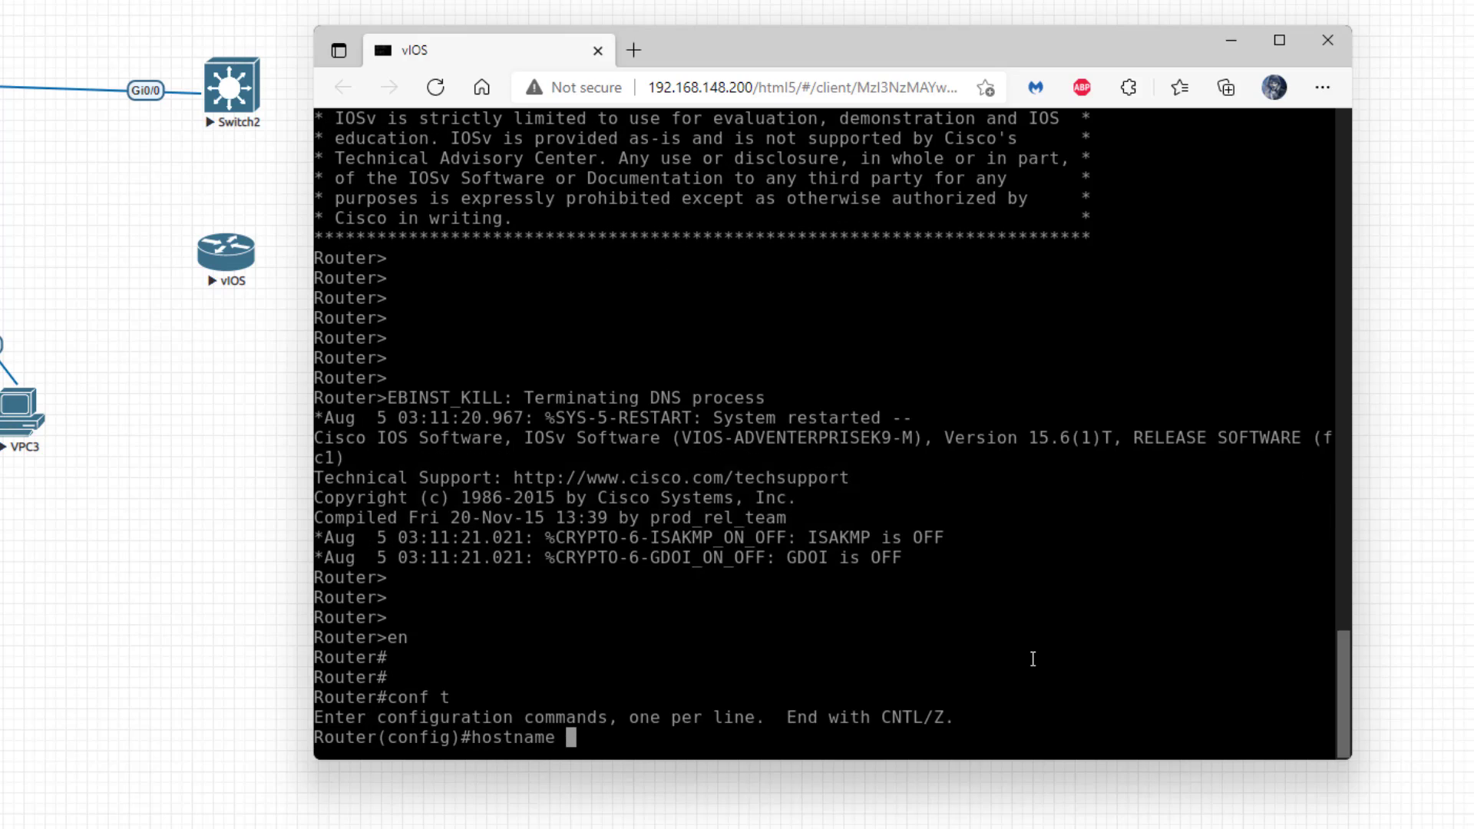
type(" R1")
key("Return")
key("Return")
key("Return")
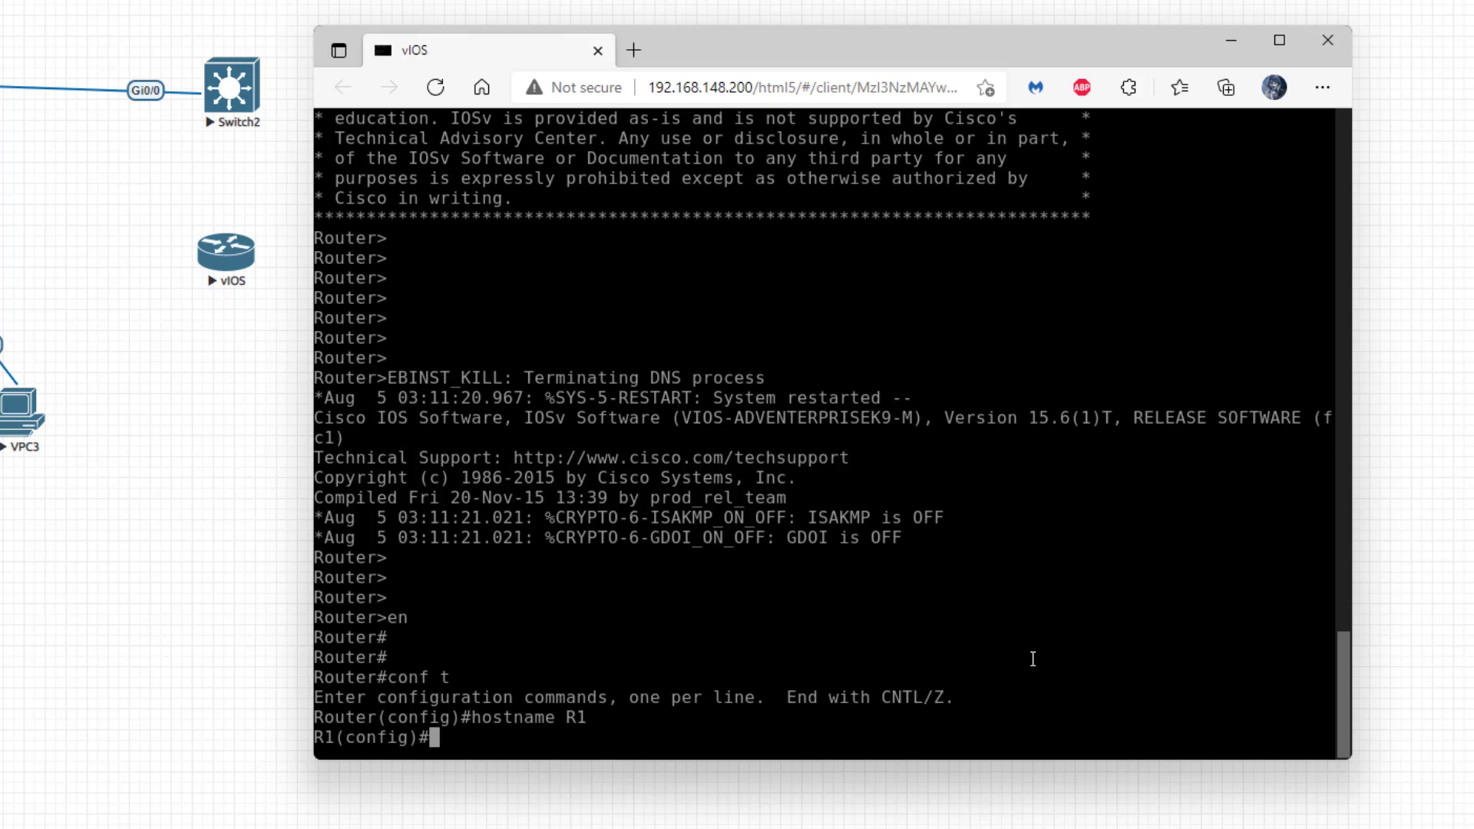
- Page through the running configuration using 'do sh run'
type("sh run")
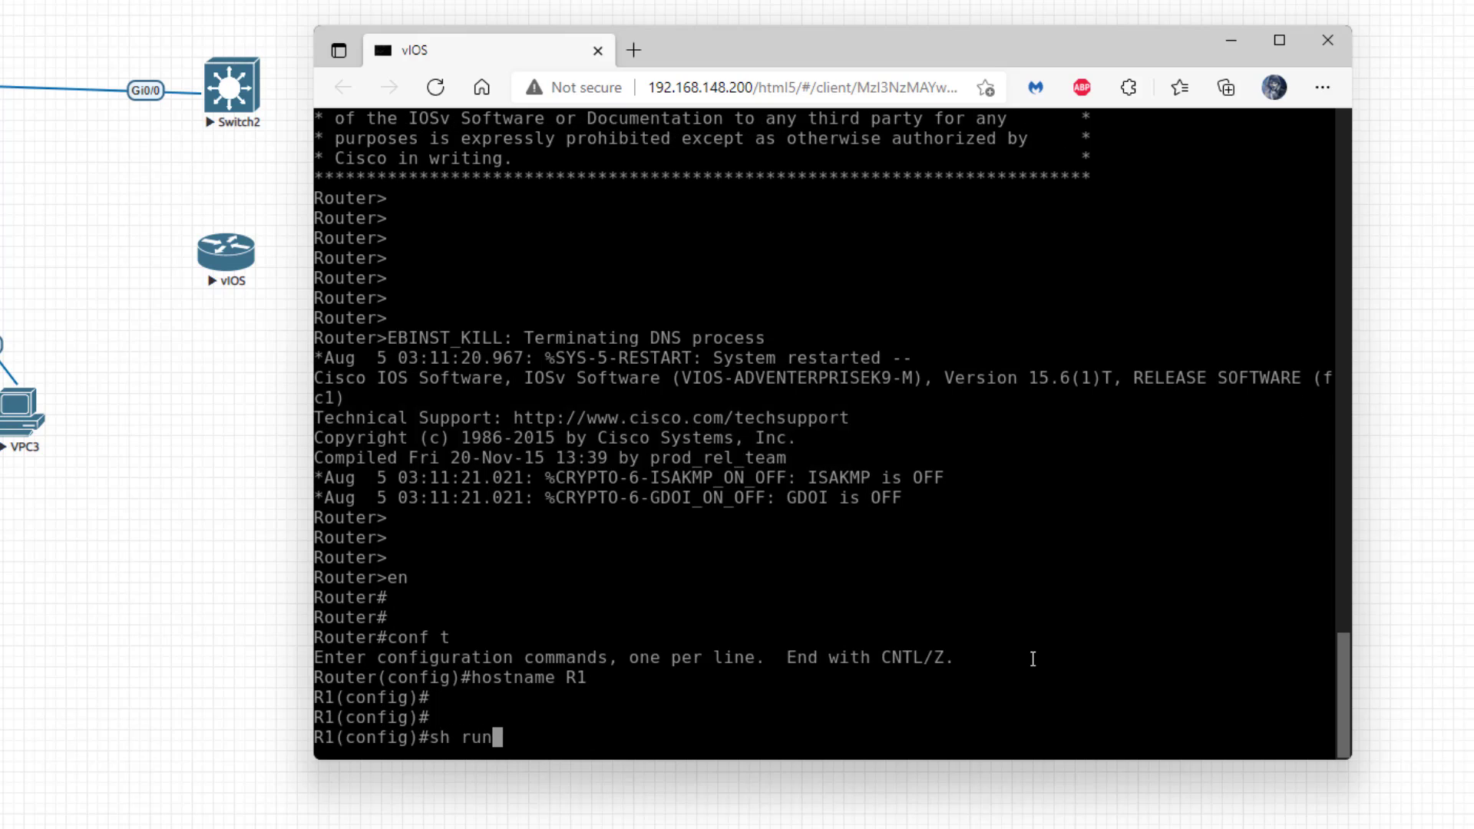
key("Return")
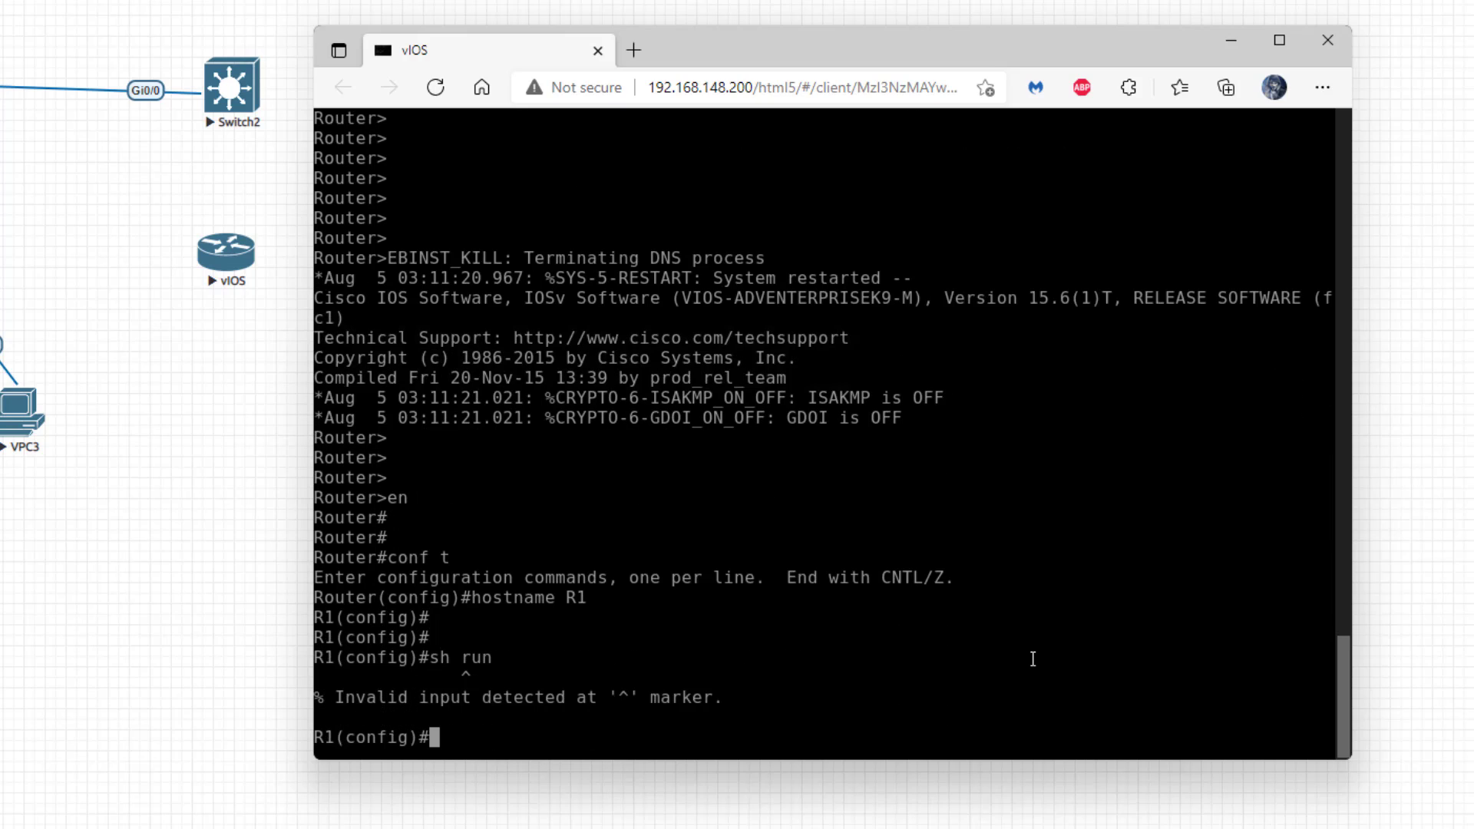
type("do sh run")
key("Return")
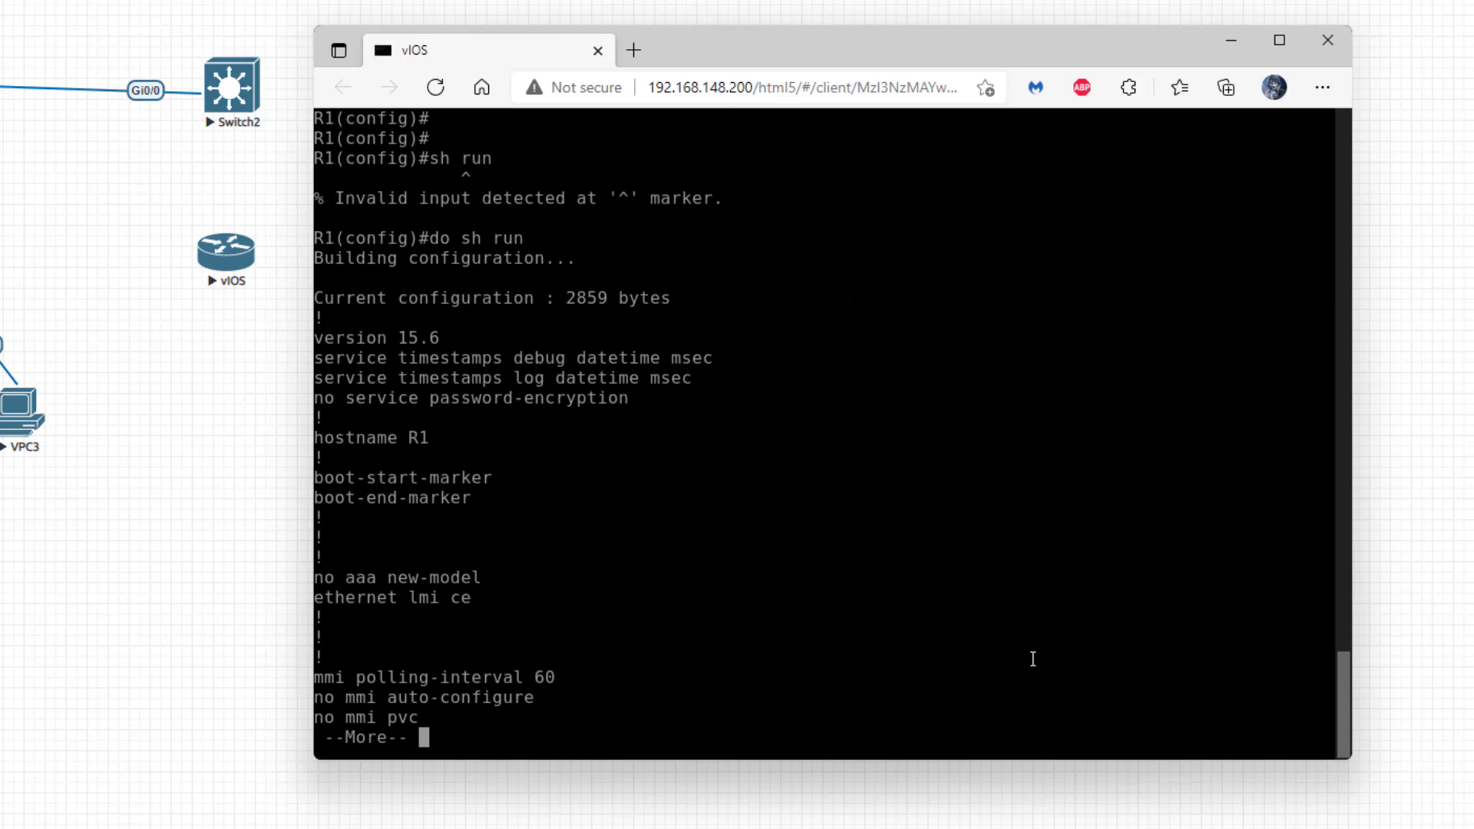
key("space")
key("space")
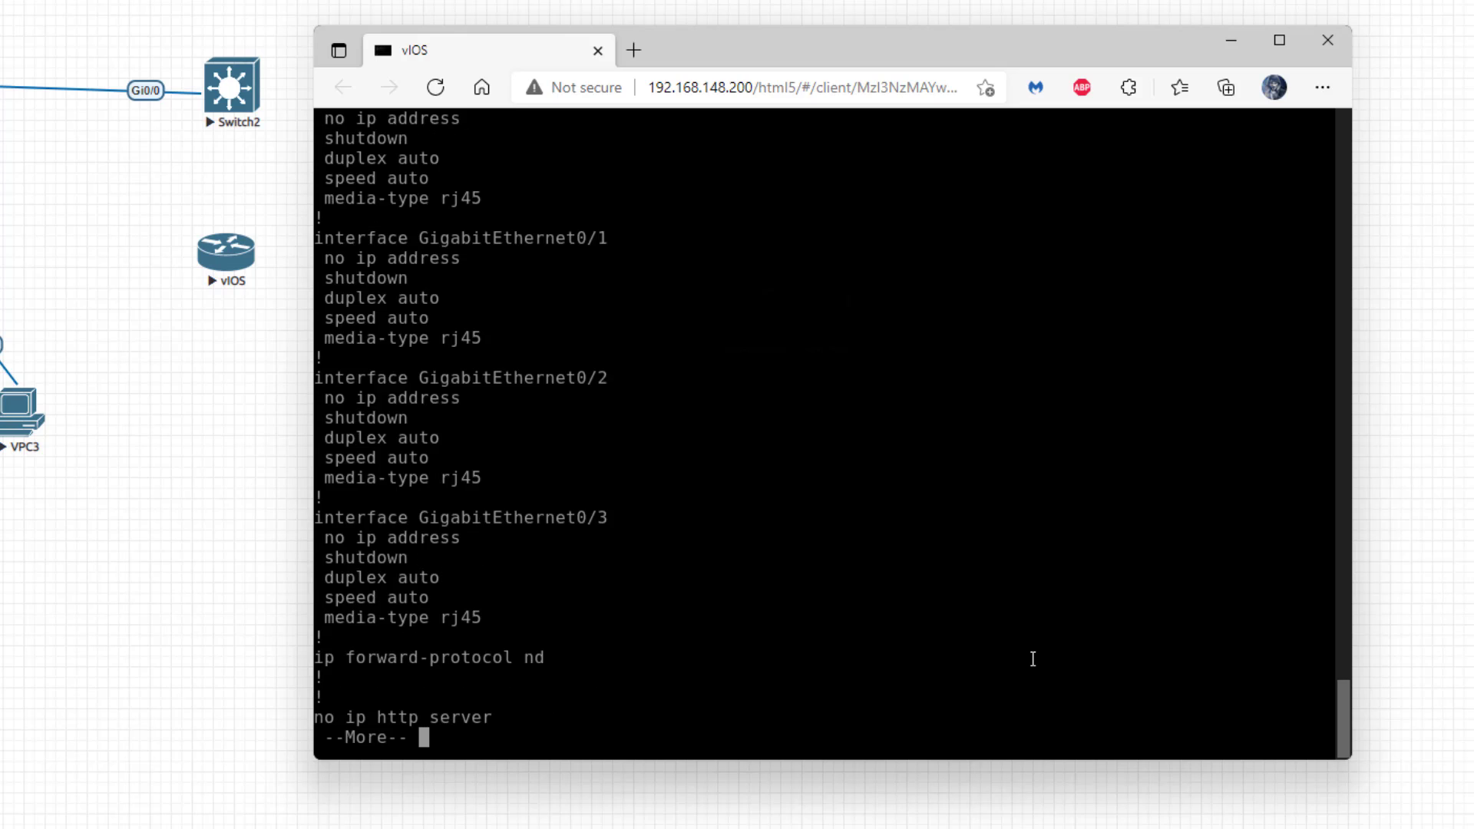
key("space")
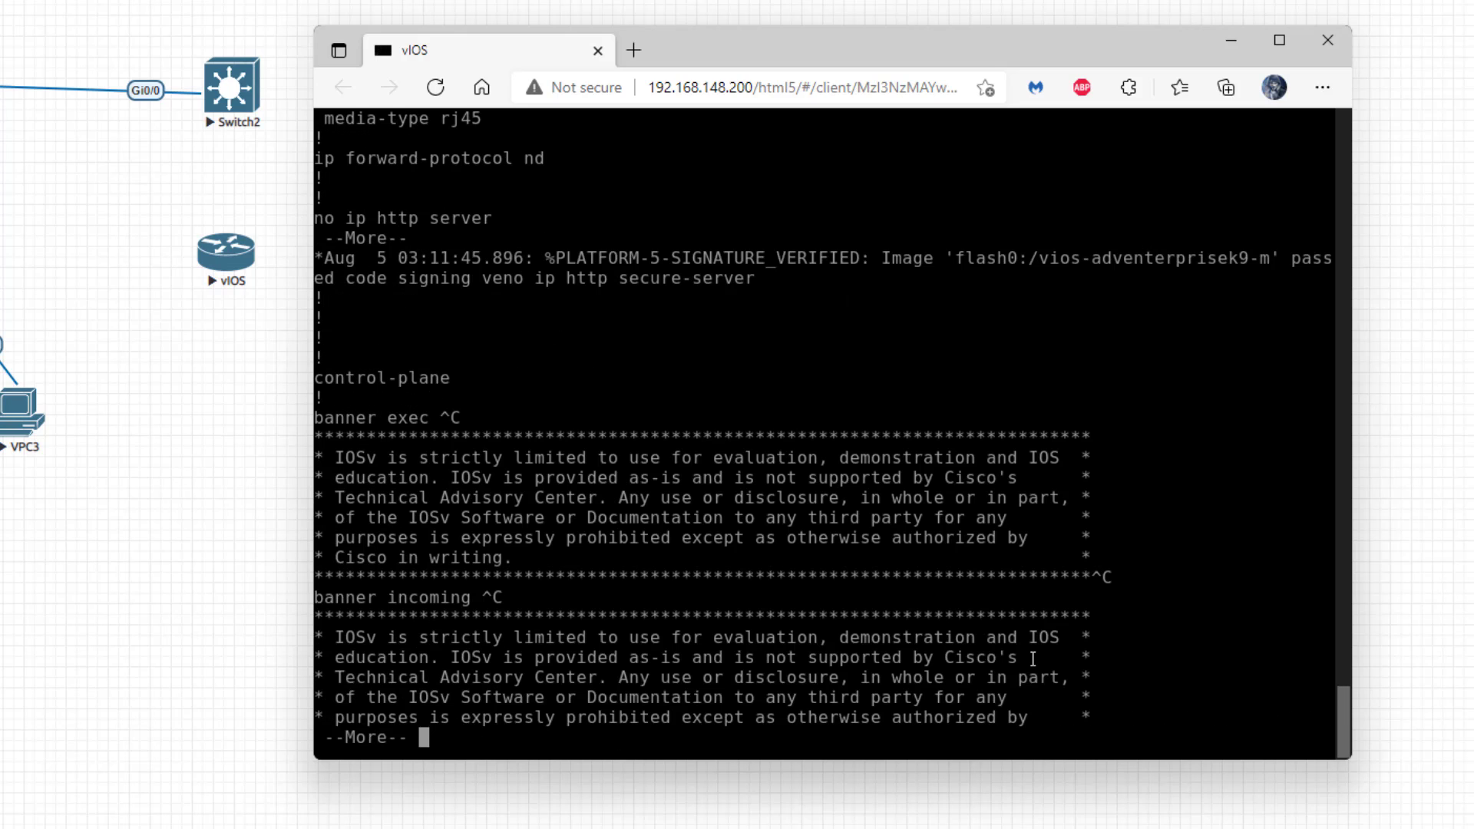
key("space")
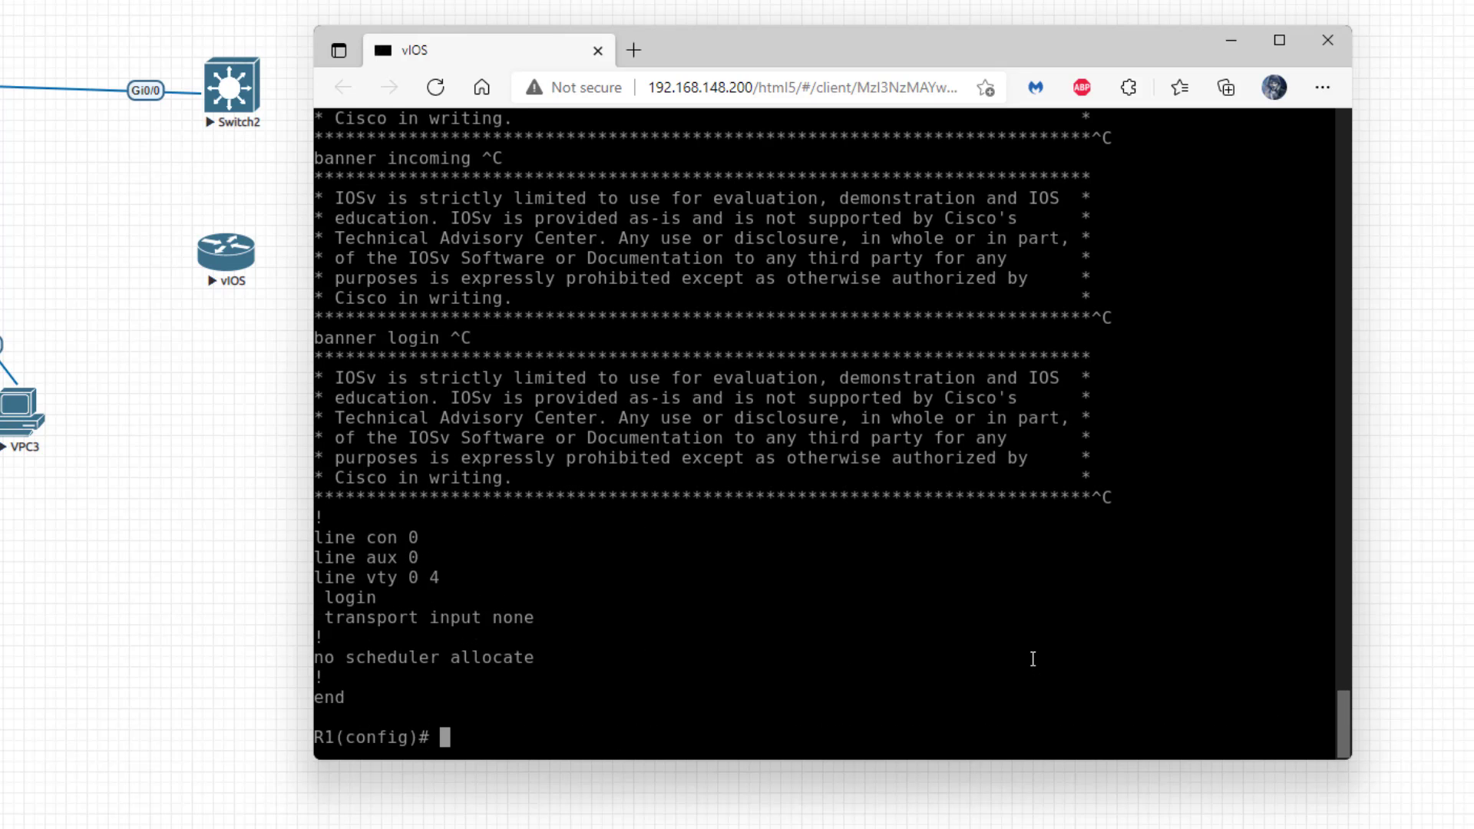
key("Return")
- Enter 'no logging console', then list interfaces with 'do sh ip int br'
type("no loggn")
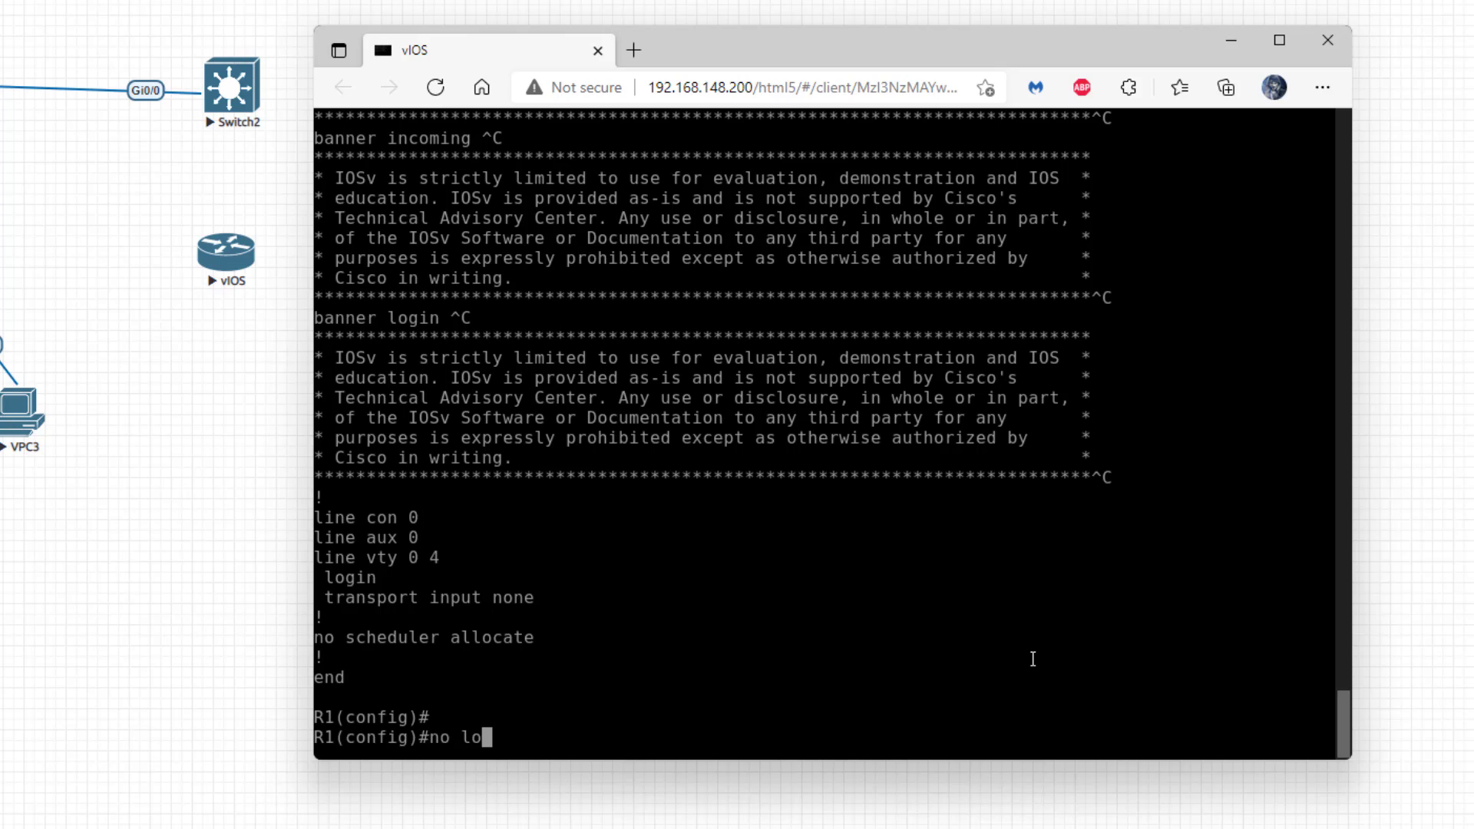
key("Tab")
key("BackSpace")
type("in")
key("Tab")
type("cons")
key("Tab")
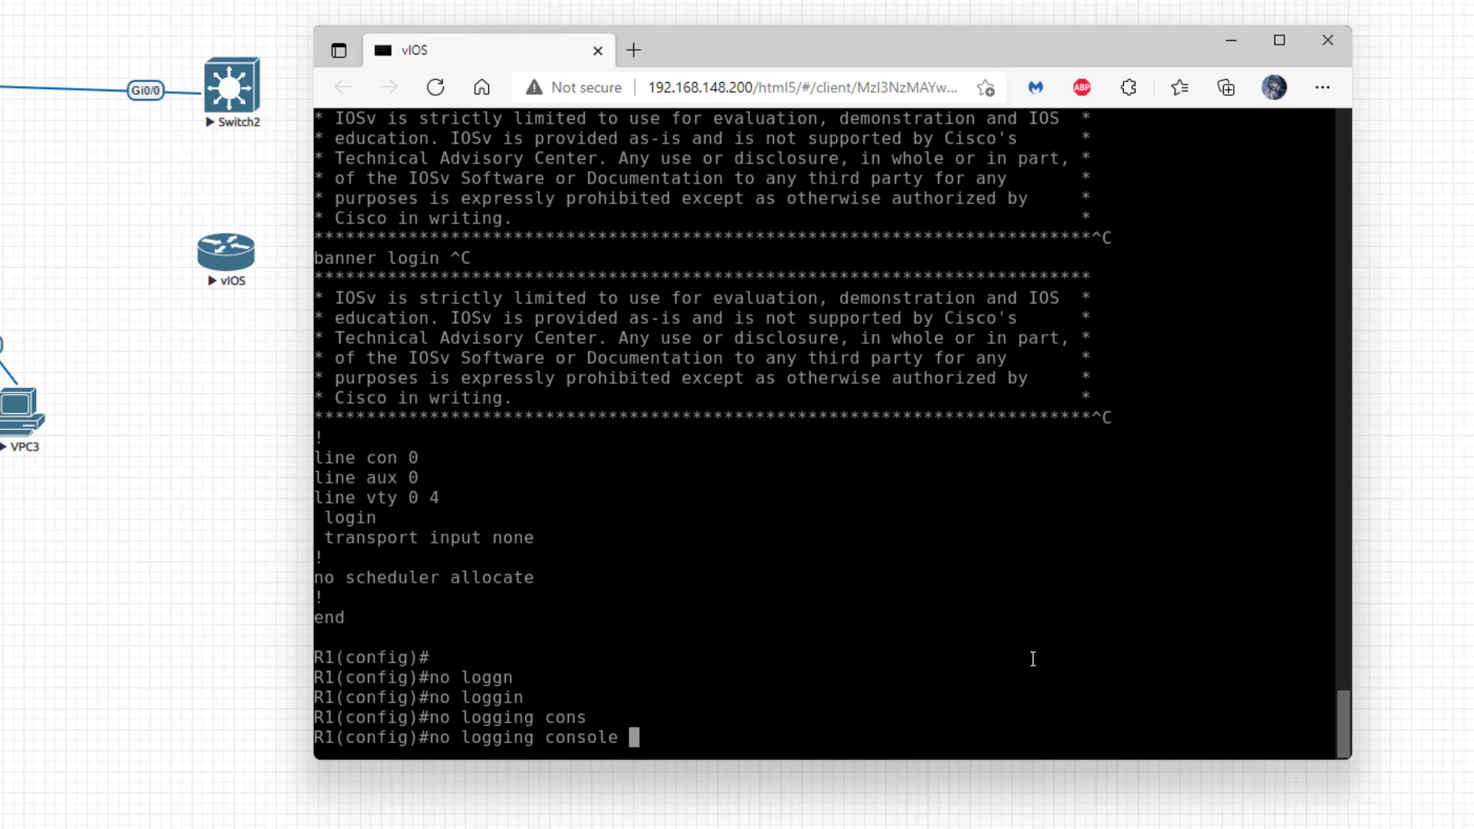
key("Return")
key("Return")
key("Return")
key("Return")
key("Return")
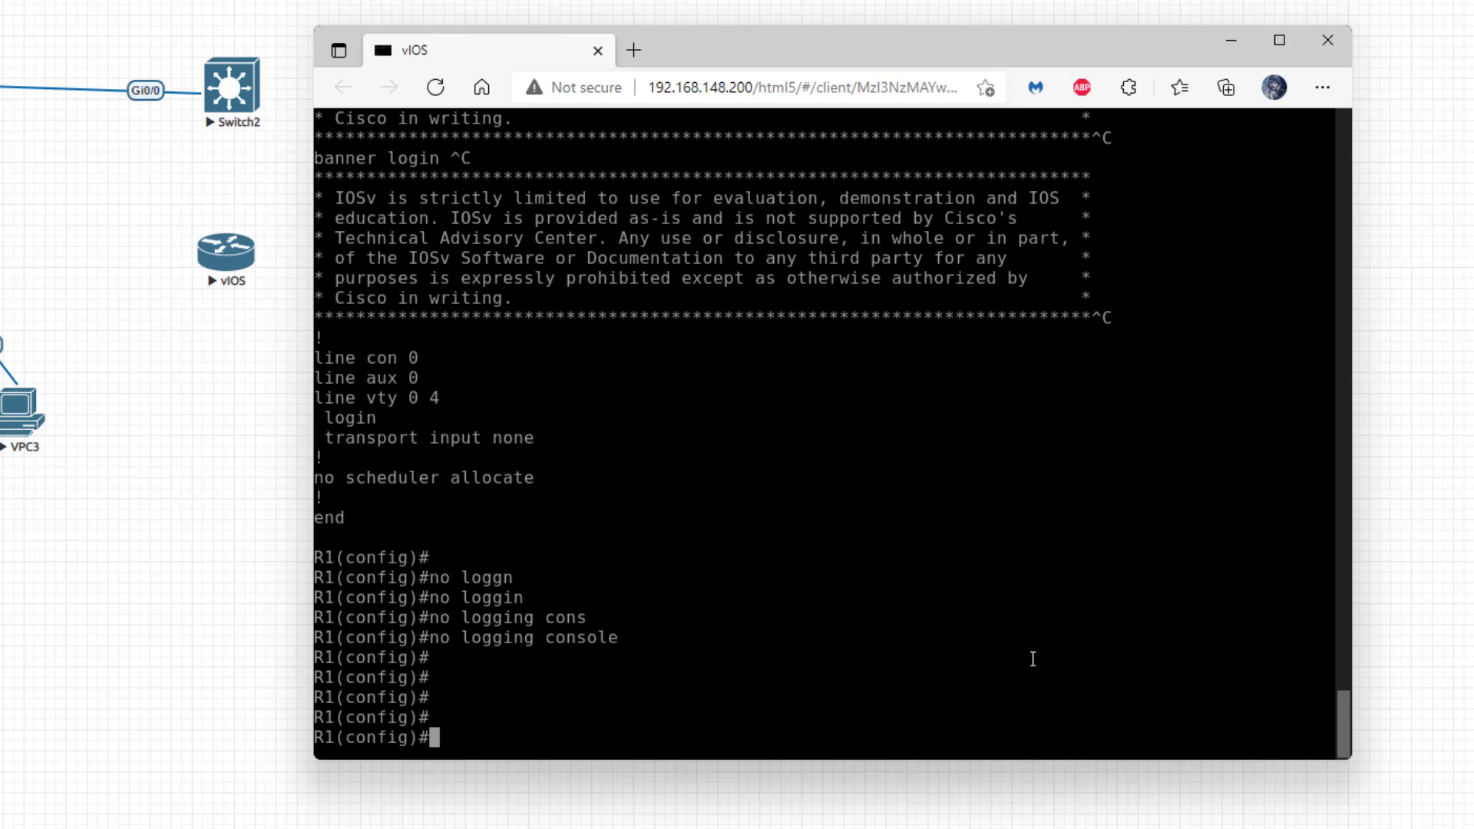
type("do sh ip int br")
key("Return")
key("Return")
key("Return")
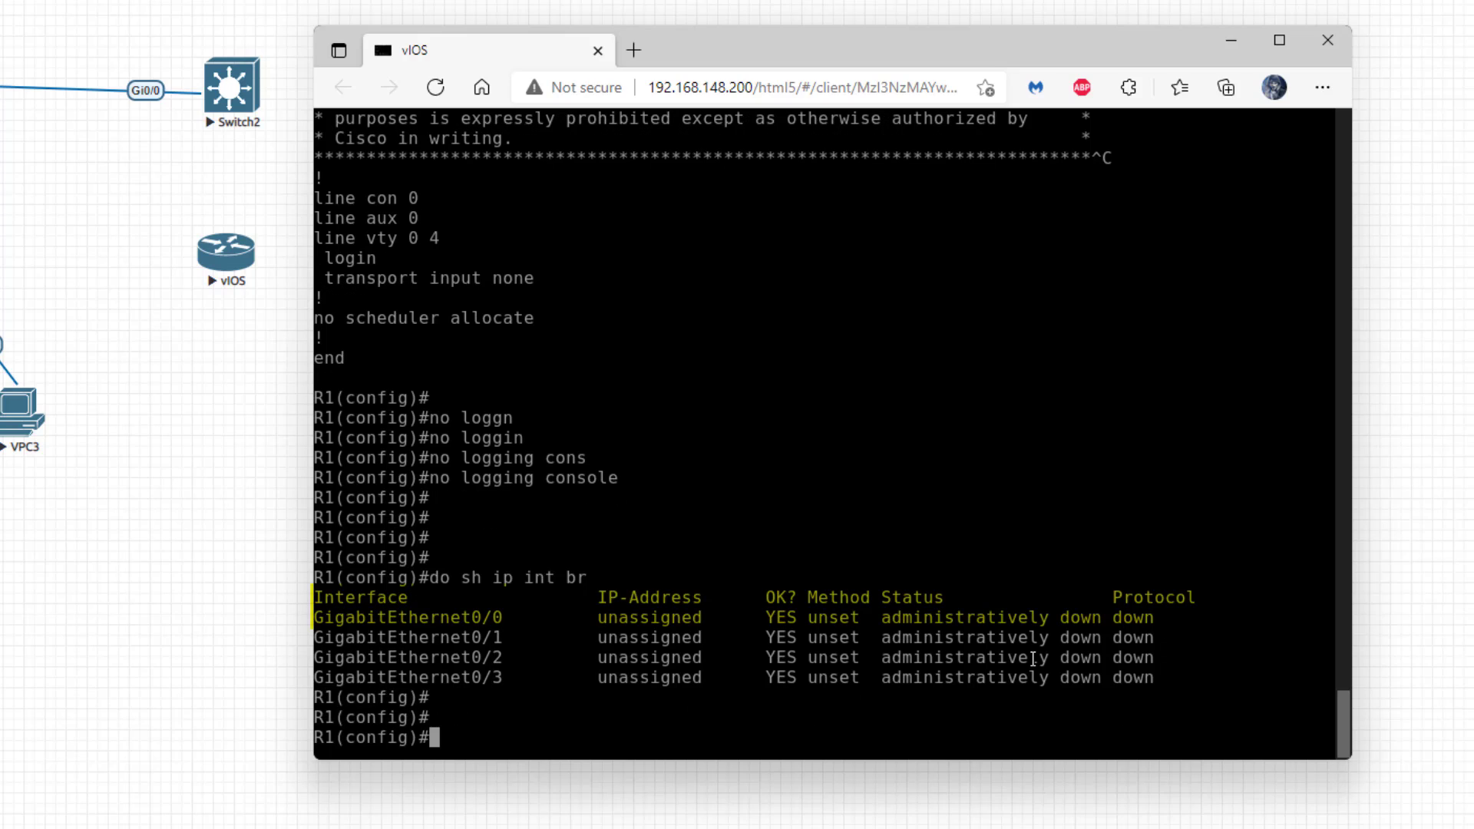
- Give Gi0/0 the address 172.16.1.1 255.255.255.0 and enable it with 'no shut'
type("int gi0/0")
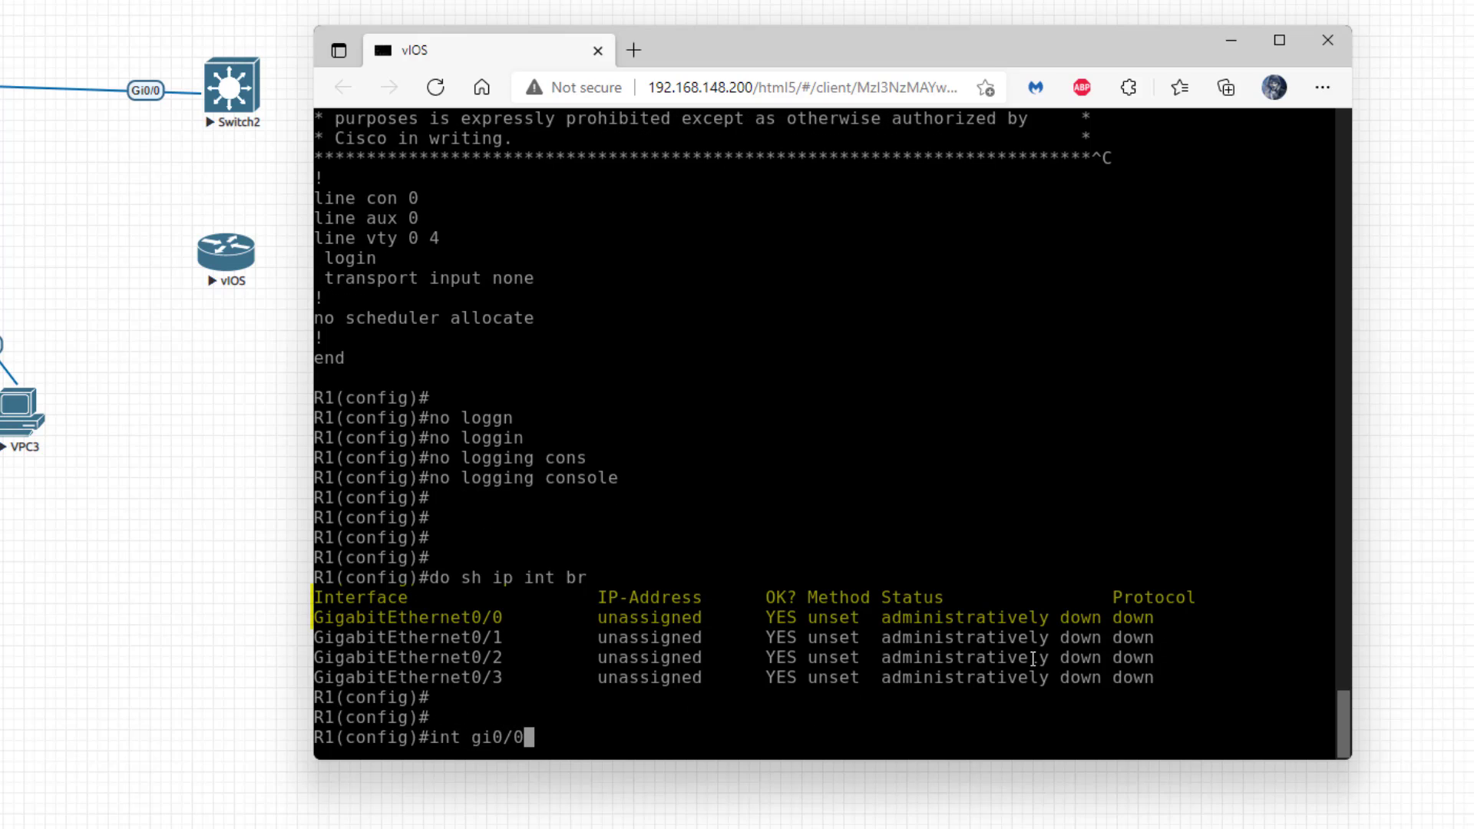
key("Return")
type("ip add")
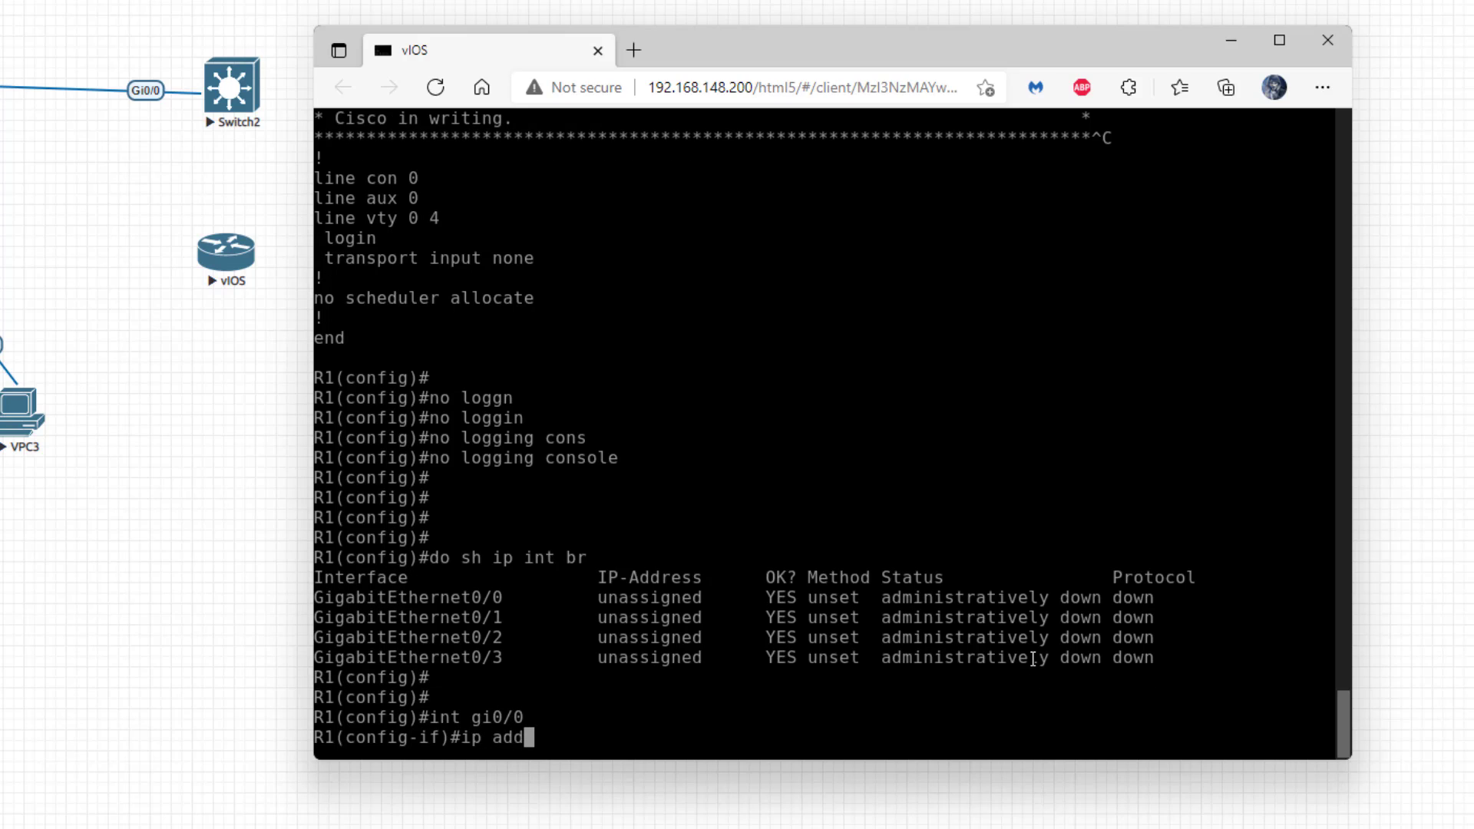
key("Tab")
type("17")
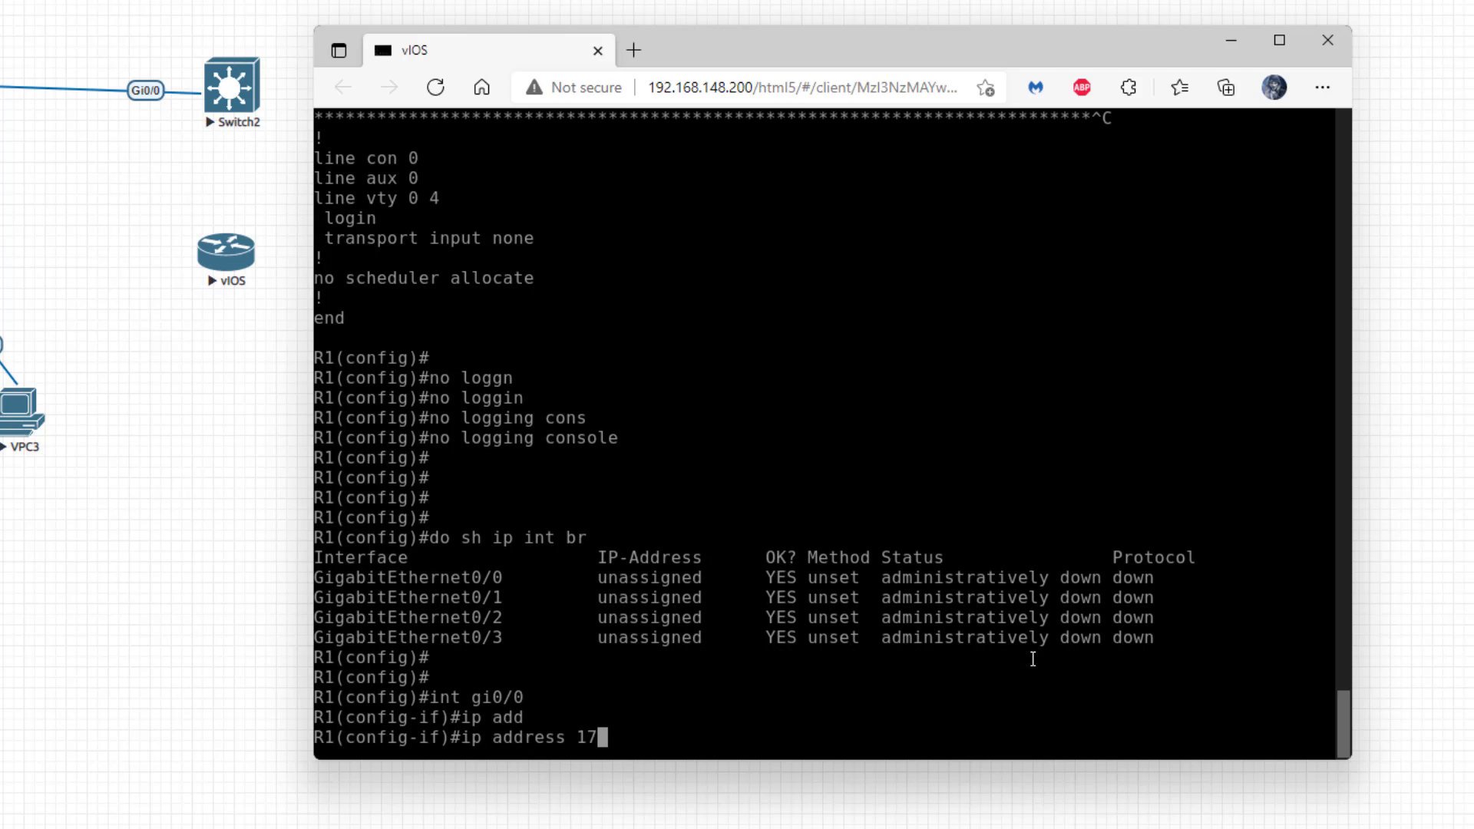
type("2.16.1.1 255.255.")
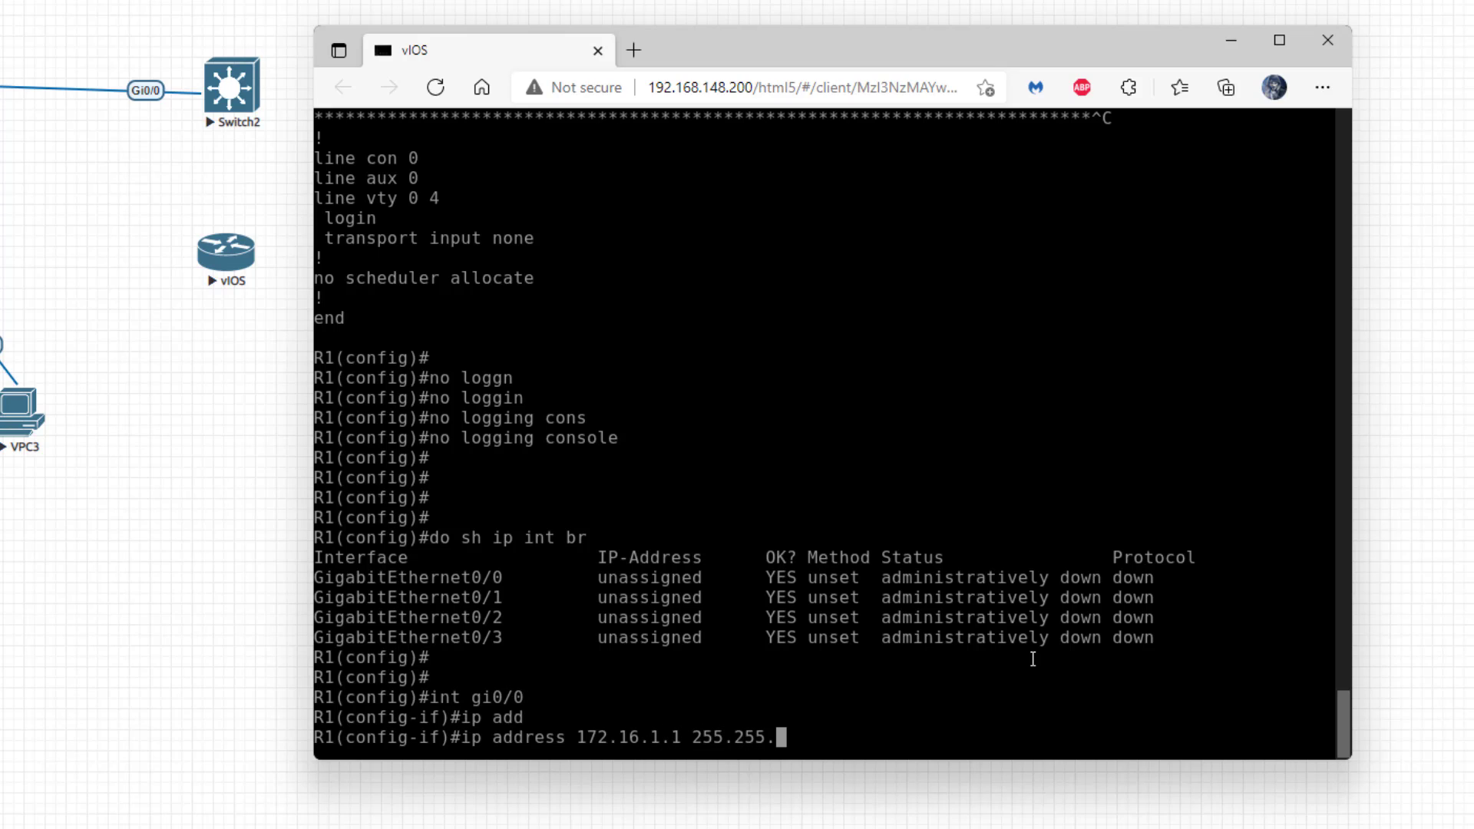
type("255.0")
key("Return")
type("no")
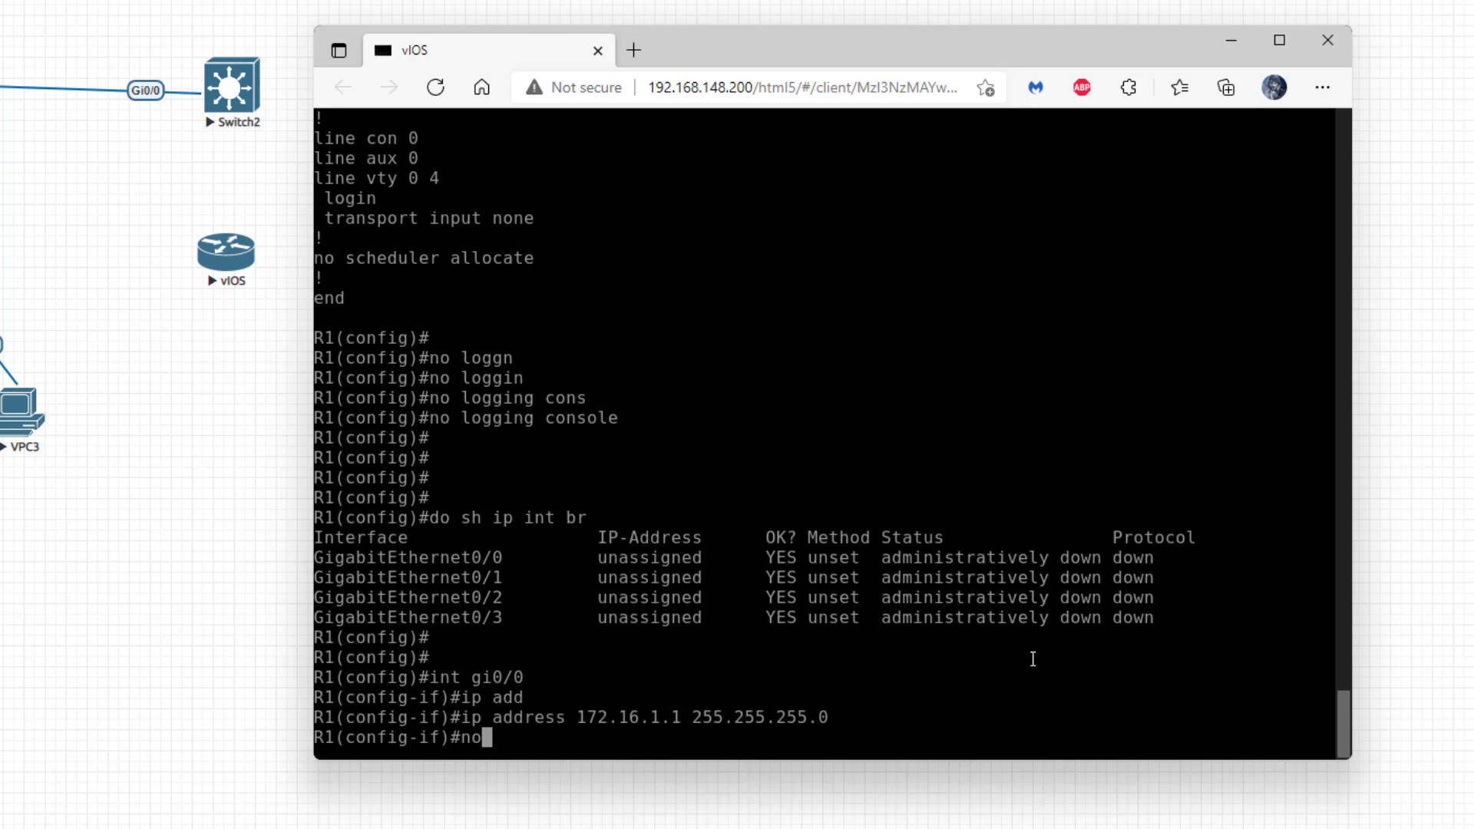
type(" shut")
key("Return")
key("Return")
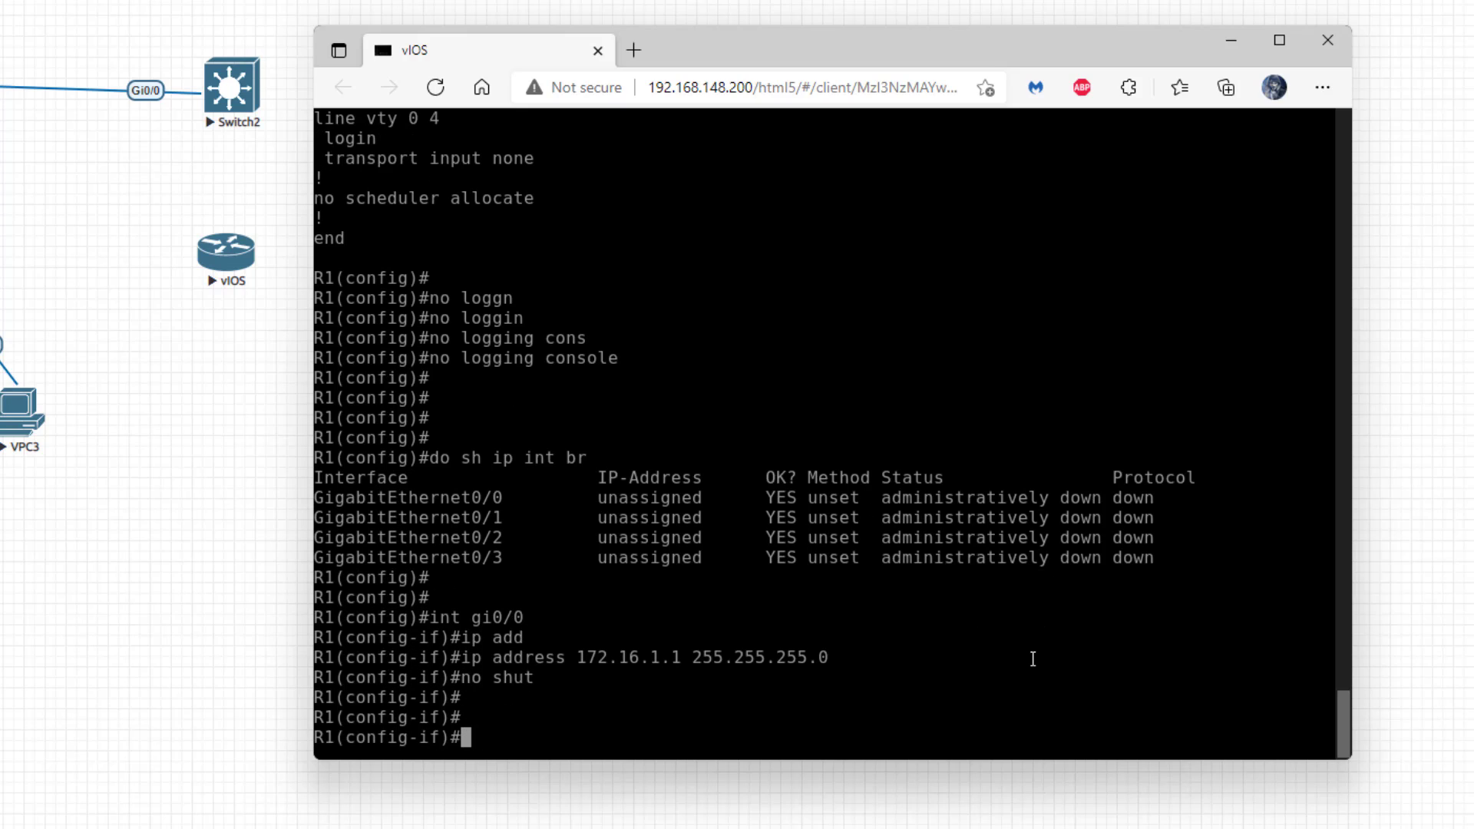
type("exit")
key("Return")
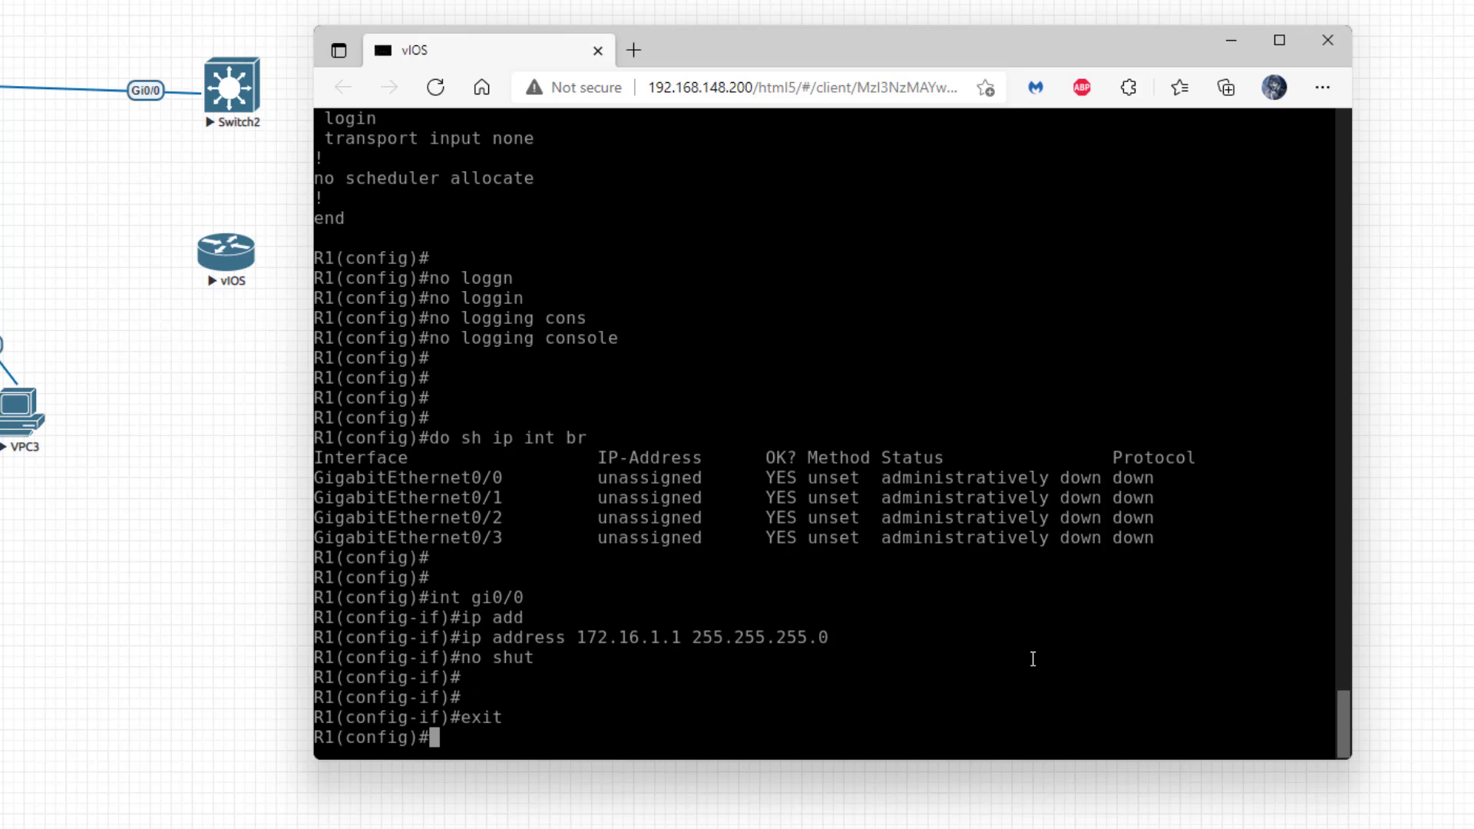
- Confirm Gi0/0 shows 172.16.1.1 up/up, then close the R1 console
type("do sh ip int br")
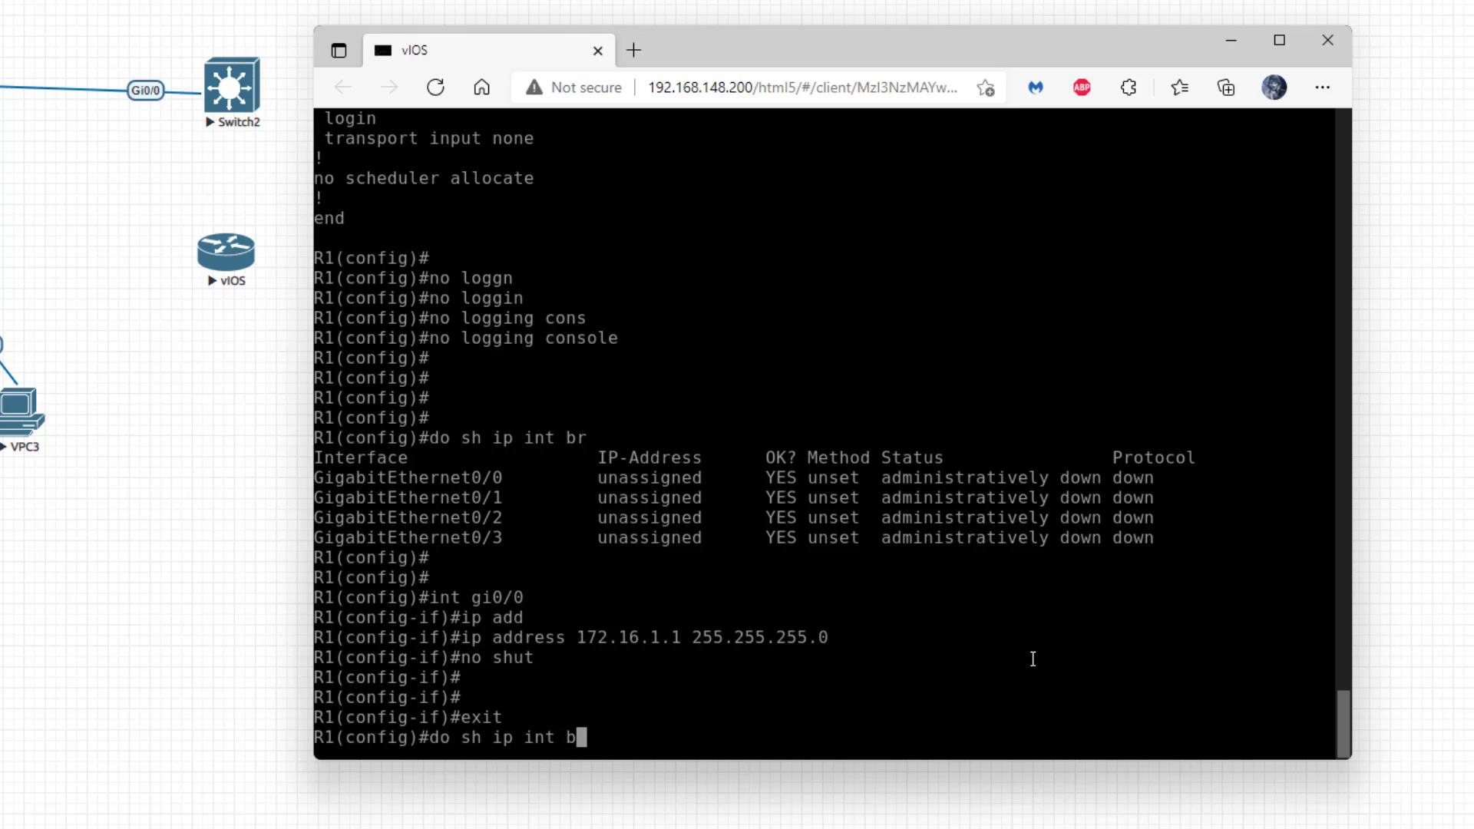
key("Return")
key("Return")
key("Return")
key("Return")
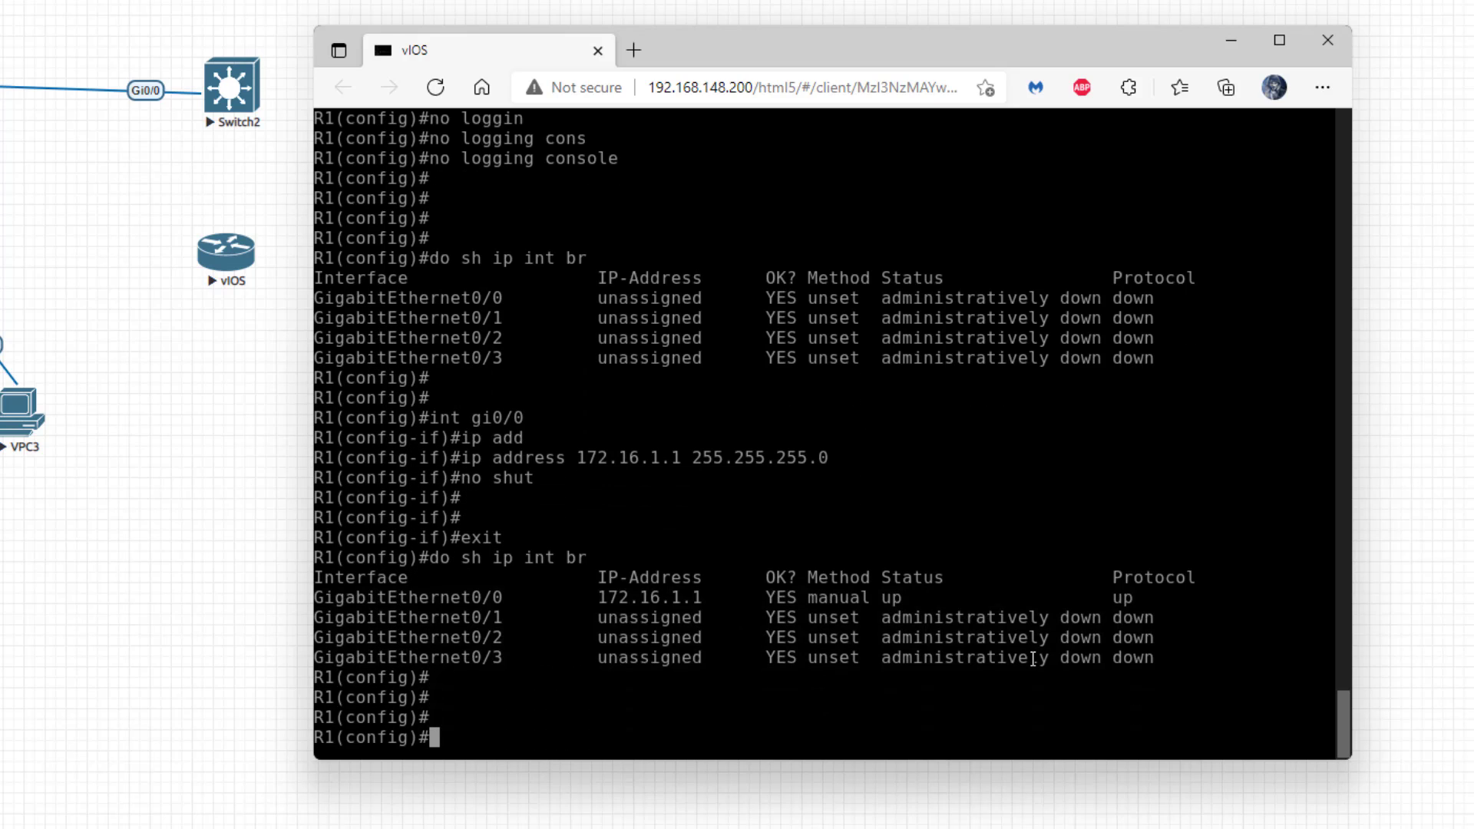
left_click_drag(317, 598, 1139, 600)
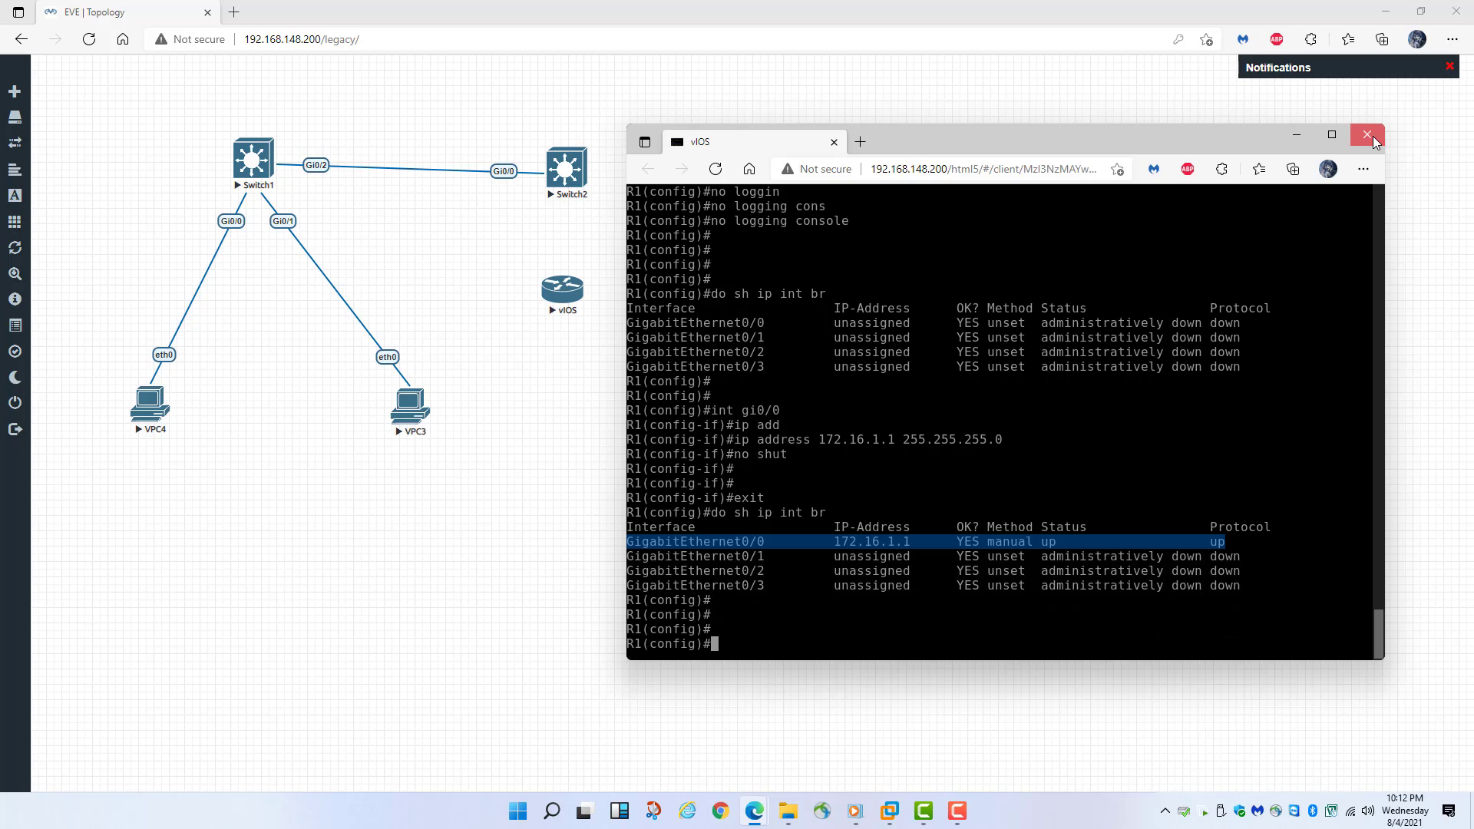
left_click(1372, 135)
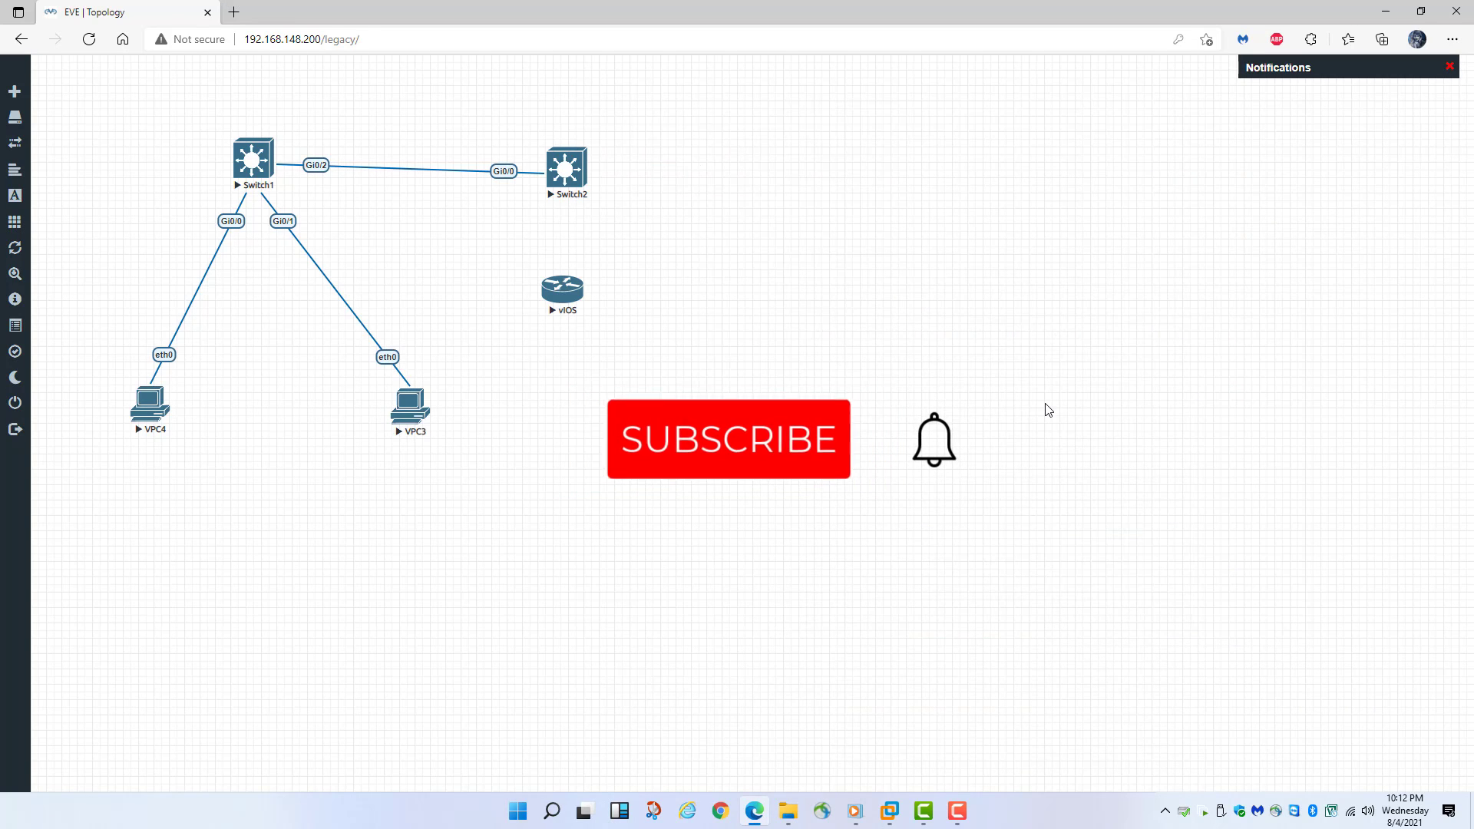